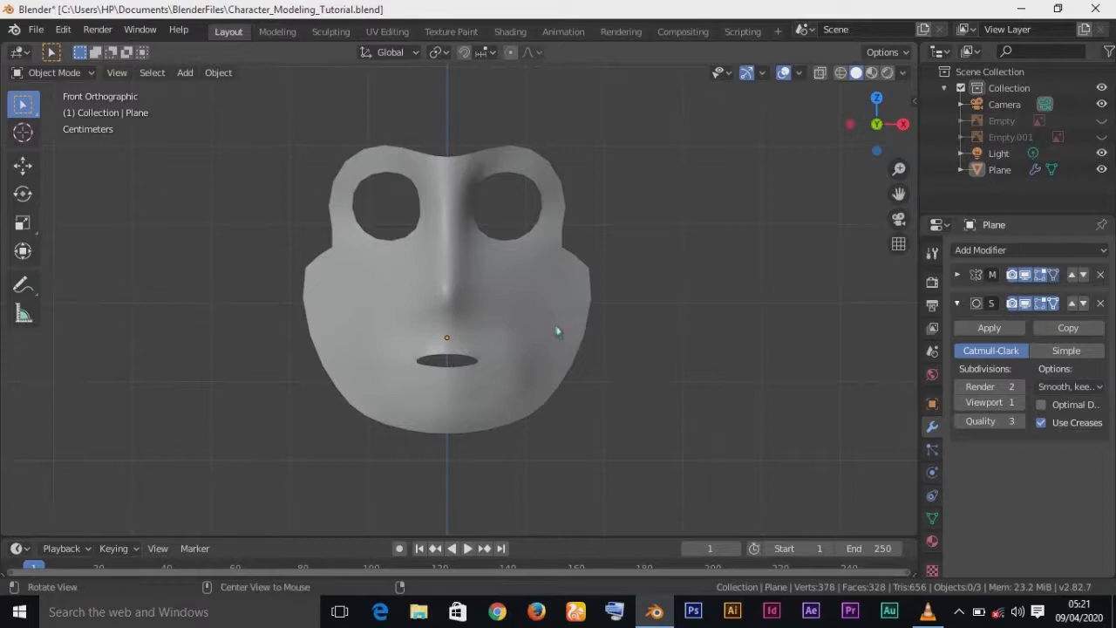
- Unhide the character reference images and check them around the face mesh in the front orthographic view
{"action": "key", "text": "alt+h"}
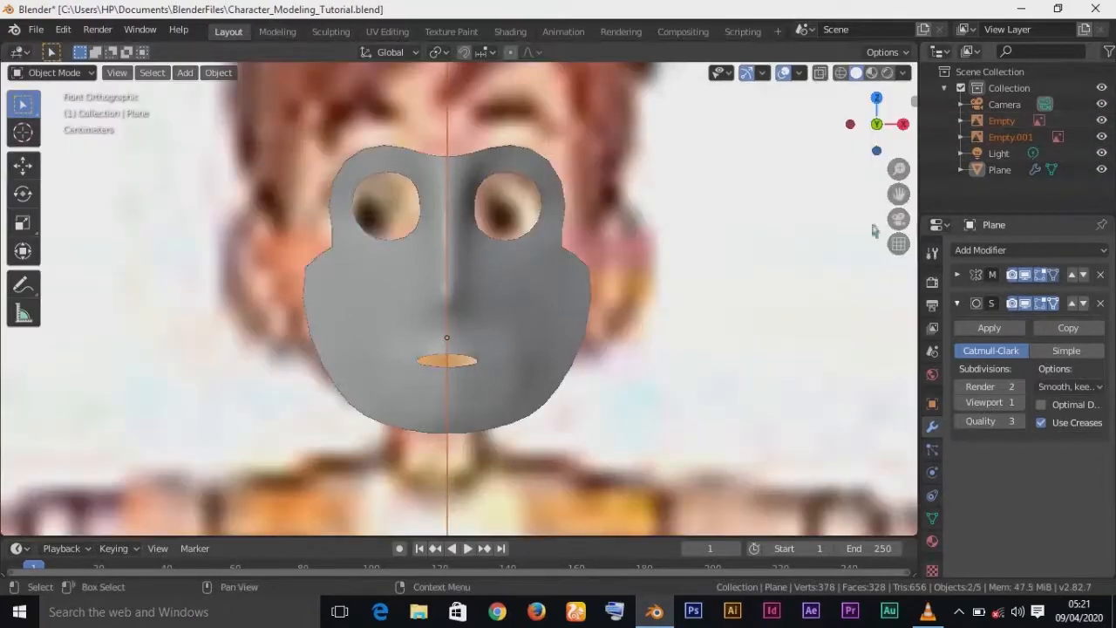
{"action": "scroll", "coordinate": [449, 357], "scroll_direction": "down", "scroll_amount": 10}
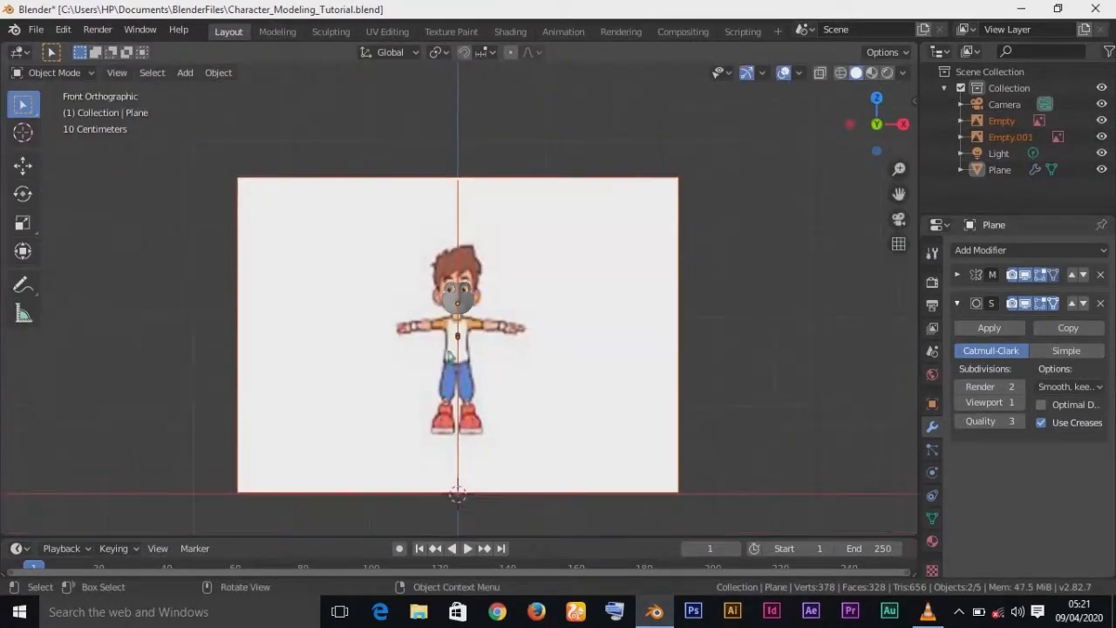
{"action": "middle_click_drag", "start_coordinate": [480, 358], "coordinate": [524, 357]}
{"action": "scroll", "coordinate": [523, 357], "scroll_direction": "up", "scroll_amount": 2}
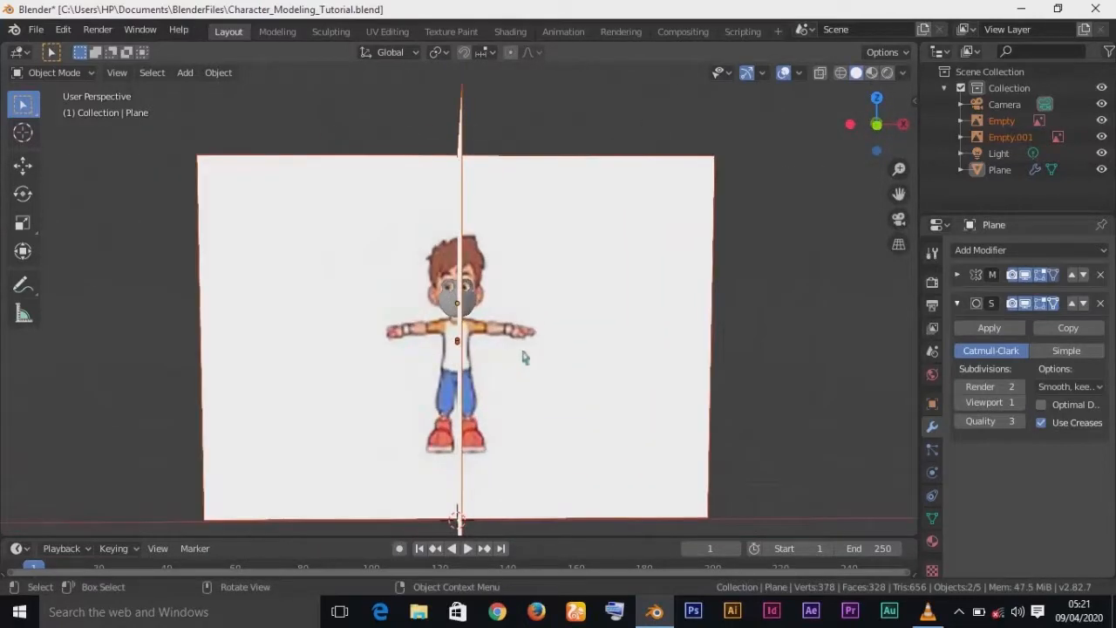
{"action": "key", "text": "KP_1"}
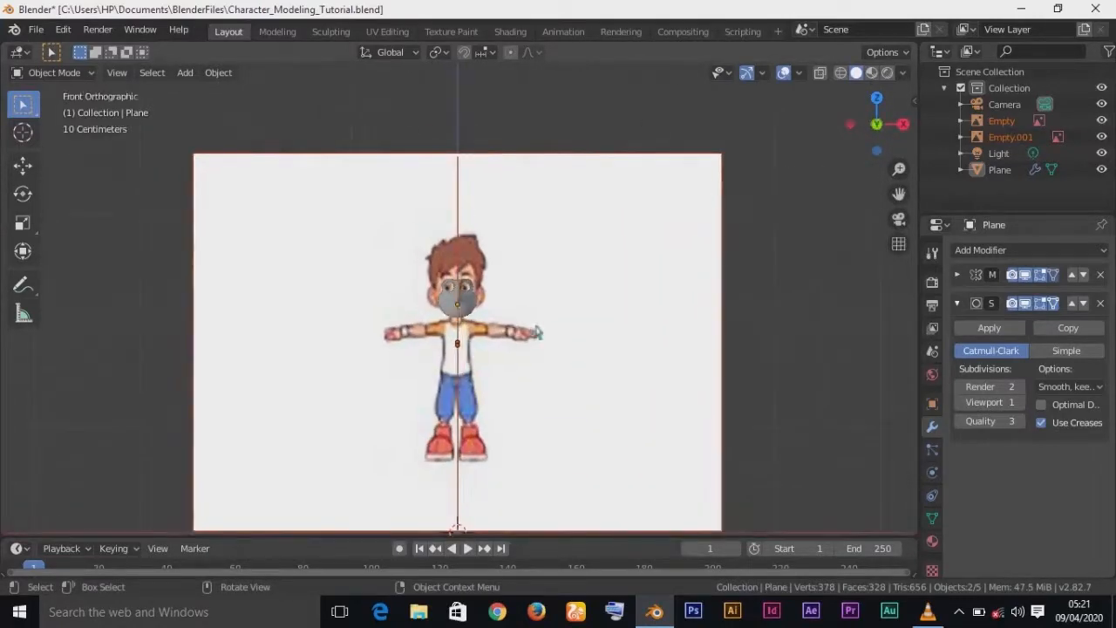
- Split the 3D viewport vertically into two side-by-side views of about equal width
{"action": "right_click", "coordinate": [919, 84]}
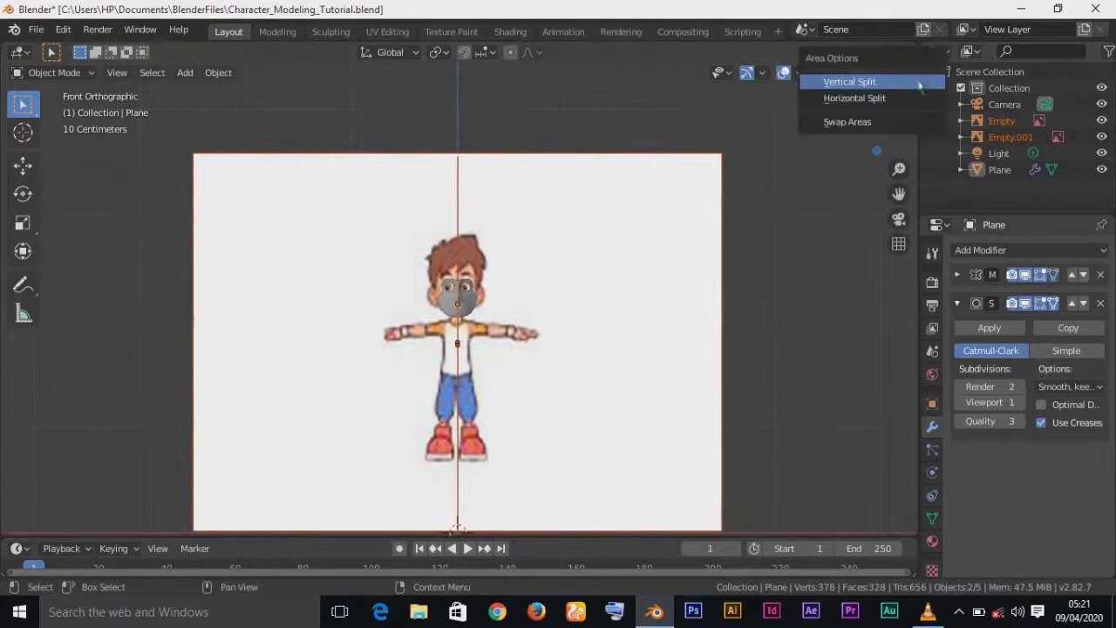
{"action": "left_click", "coordinate": [872, 82]}
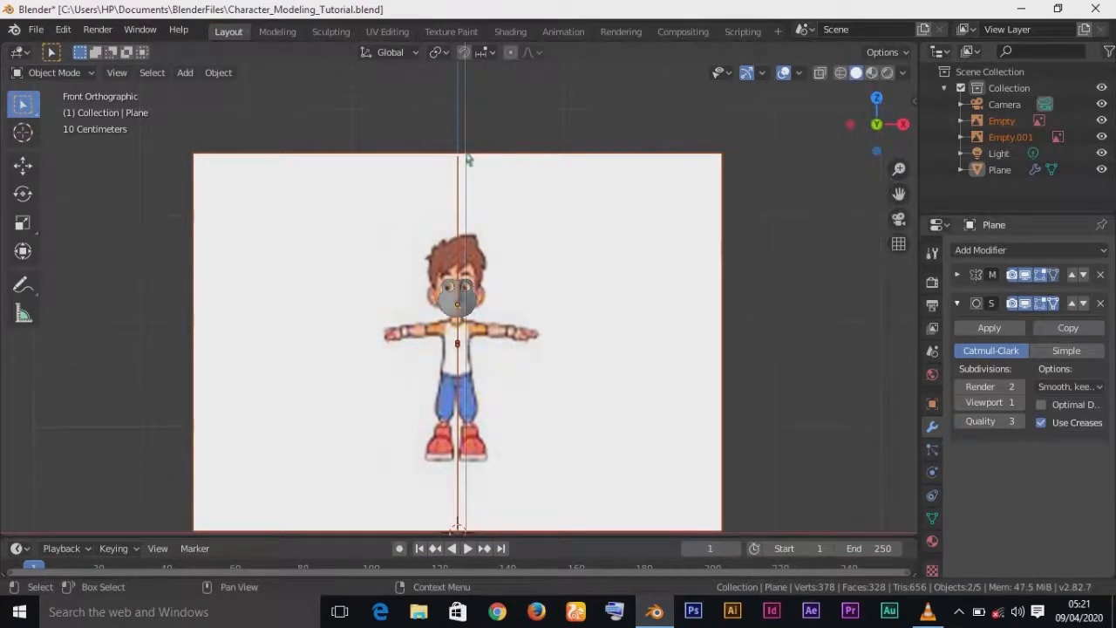
{"action": "left_click", "coordinate": [466, 174]}
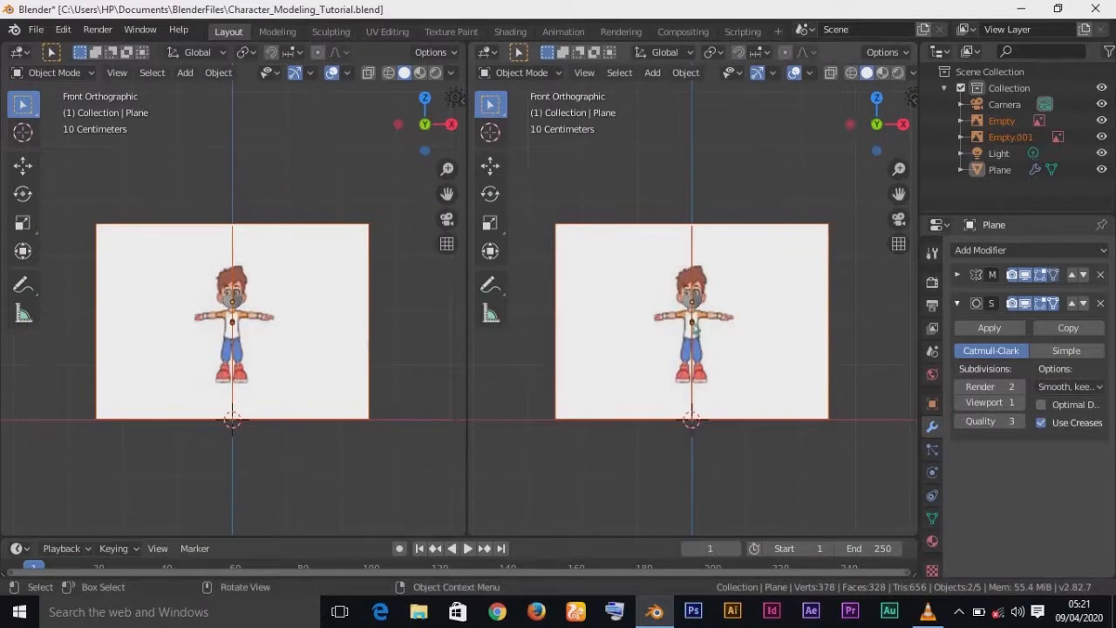
- Set the second viewport to the right orthographic view, framed on the character's head in profile
{"action": "scroll", "coordinate": [695, 330], "scroll_direction": "up", "scroll_amount": 2}
{"action": "key", "text": "KP_3"}
{"action": "scroll", "coordinate": [695, 329], "scroll_direction": "down", "scroll_amount": 5}
{"action": "scroll", "coordinate": [695, 330], "scroll_direction": "up", "scroll_amount": 13}
{"action": "scroll", "coordinate": [697, 299], "scroll_direction": "up", "scroll_amount": 2}
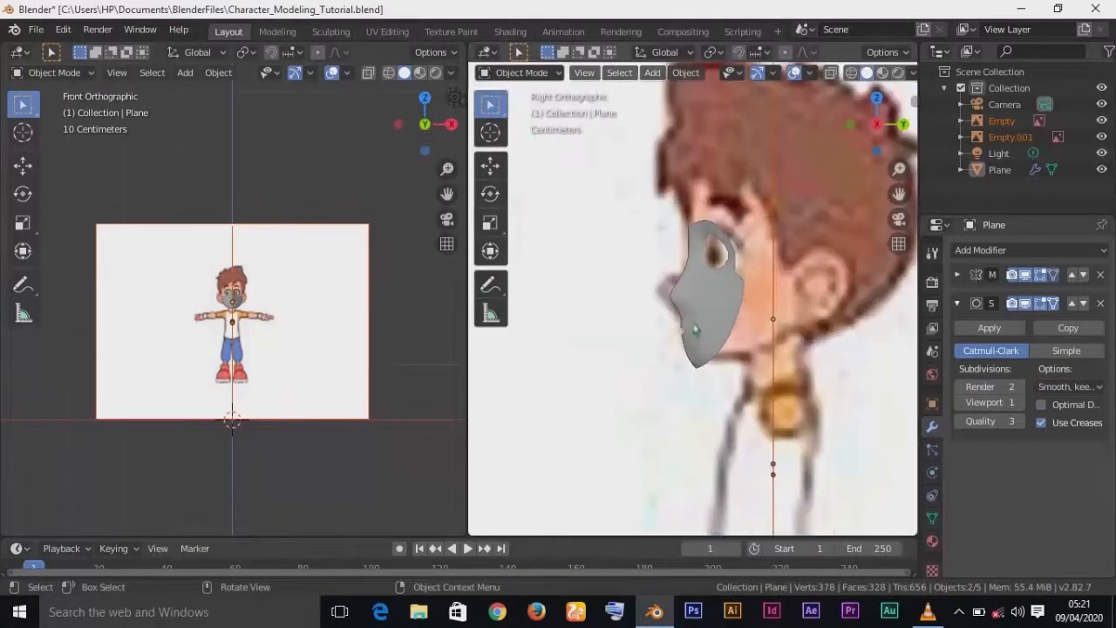
{"action": "scroll", "coordinate": [695, 330], "scroll_direction": "down", "scroll_amount": 2}
{"action": "scroll", "coordinate": [694, 333], "scroll_direction": "up", "scroll_amount": 1}
{"action": "scroll", "coordinate": [691, 337], "scroll_direction": "down", "scroll_amount": 3}
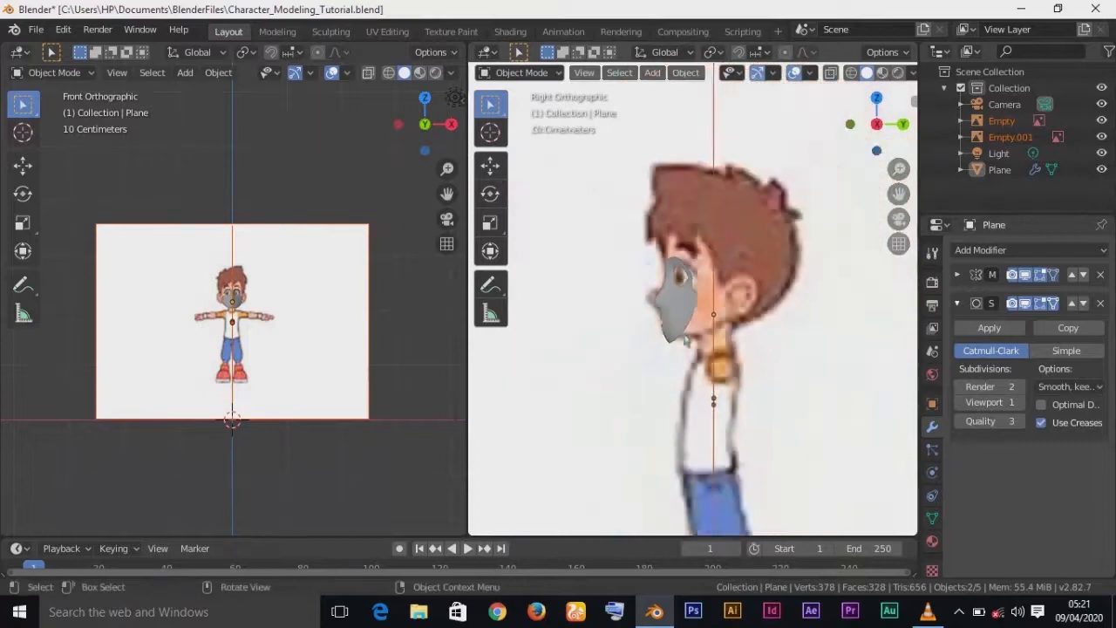
{"action": "scroll", "coordinate": [686, 342], "scroll_direction": "up", "scroll_amount": 5}
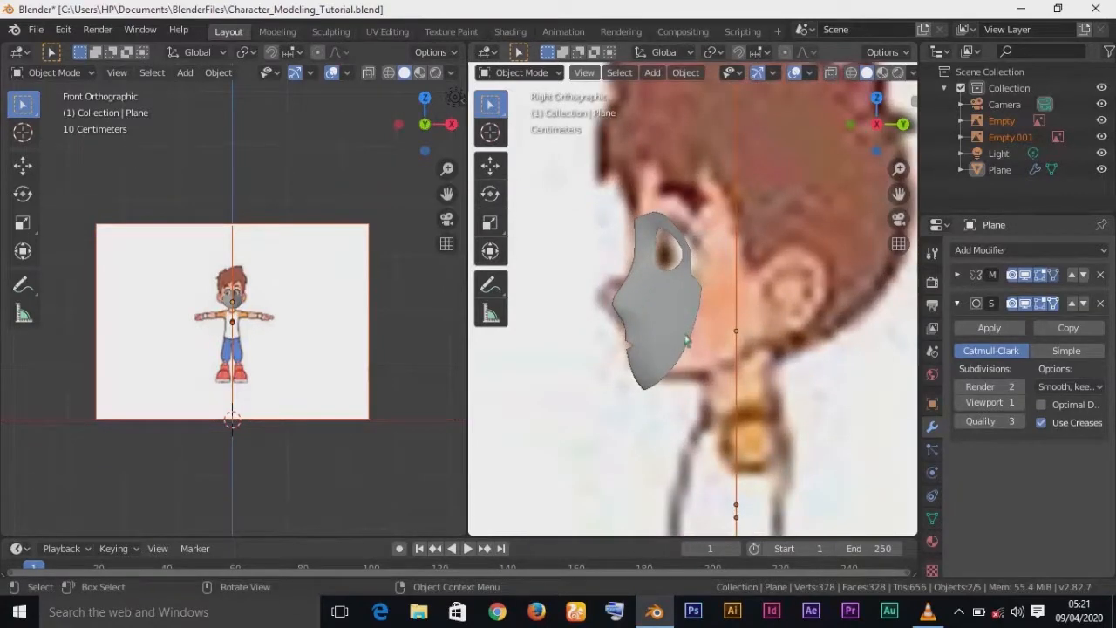
- Enter Edit Mode on the face mesh and display the front viewport in wireframe shading
{"action": "left_click", "coordinate": [686, 342]}
{"action": "scroll", "coordinate": [200, 377], "scroll_direction": "up", "scroll_amount": 6}
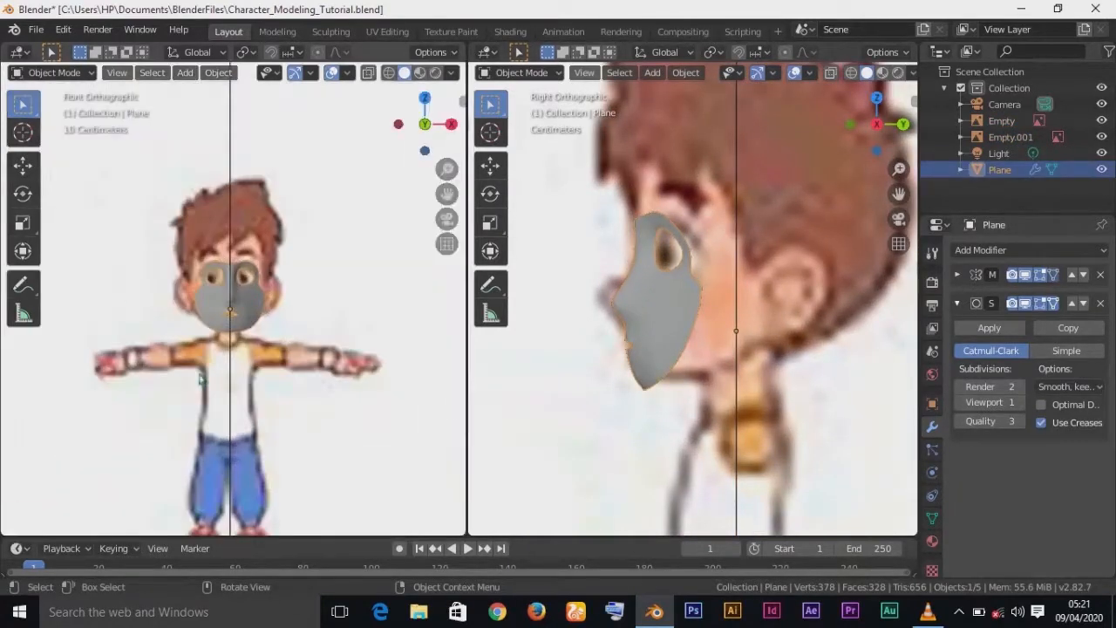
{"action": "scroll", "coordinate": [200, 376], "scroll_direction": "up", "scroll_amount": 5}
{"action": "middle_click_drag", "start_coordinate": [224, 368], "coordinate": [231, 434], "text": "shift"}
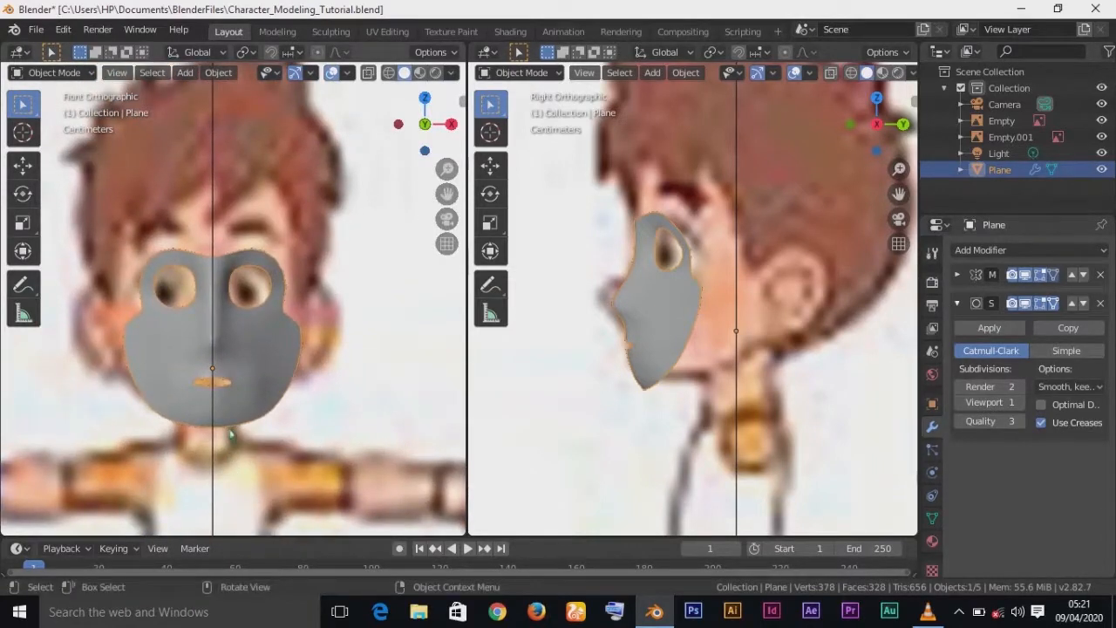
{"action": "key", "text": "Tab"}
{"action": "scroll", "coordinate": [231, 433], "scroll_direction": "down", "scroll_amount": 4}
{"action": "scroll", "coordinate": [231, 434], "scroll_direction": "up", "scroll_amount": 6}
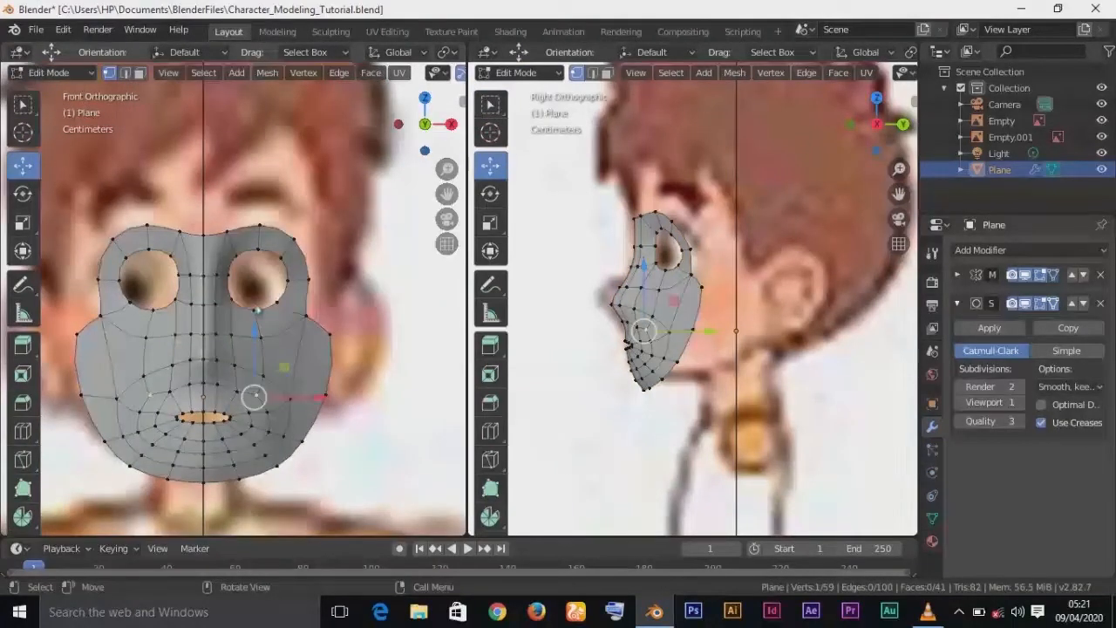
{"action": "scroll", "coordinate": [257, 304], "scroll_direction": "down", "scroll_amount": 2}
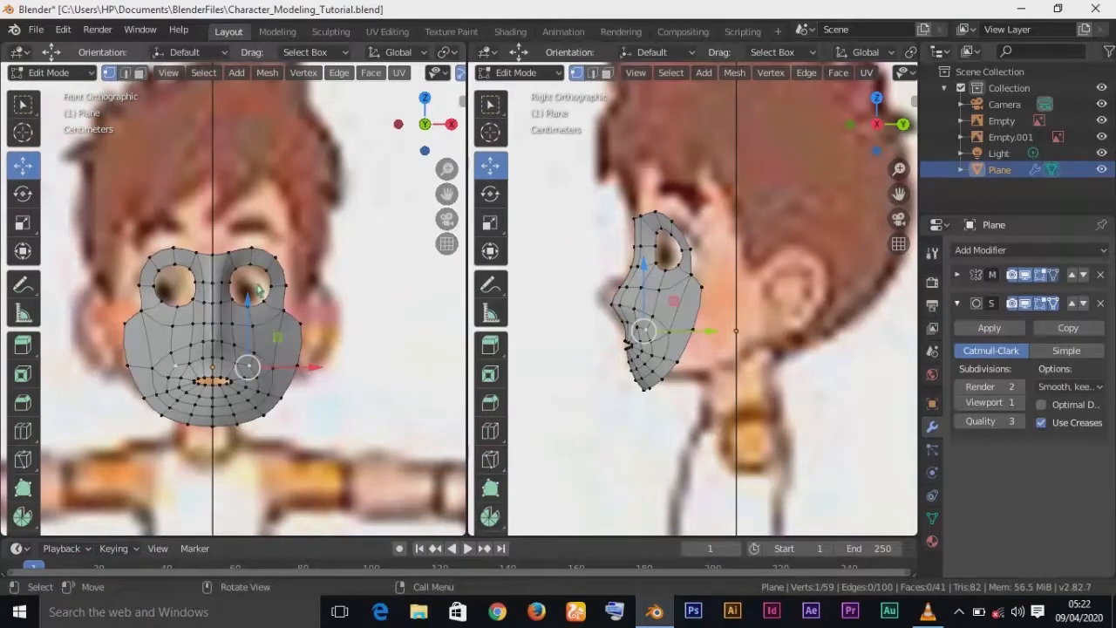
{"action": "key", "text": "z"}
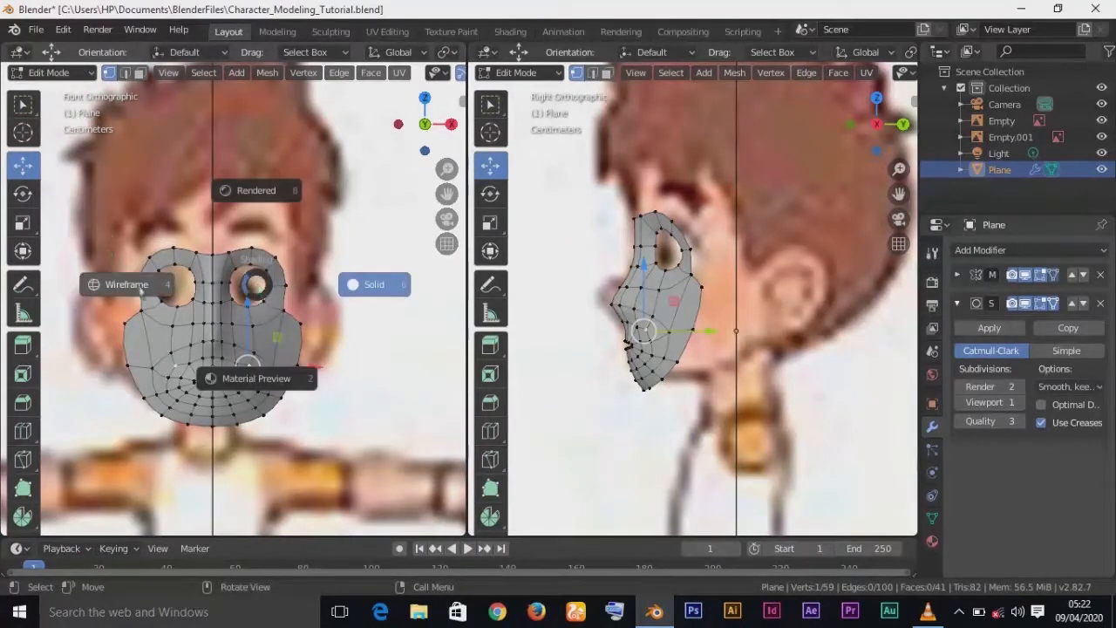
{"action": "left_click", "coordinate": [127, 285]}
{"action": "scroll", "coordinate": [272, 371], "scroll_direction": "up", "scroll_amount": 3}
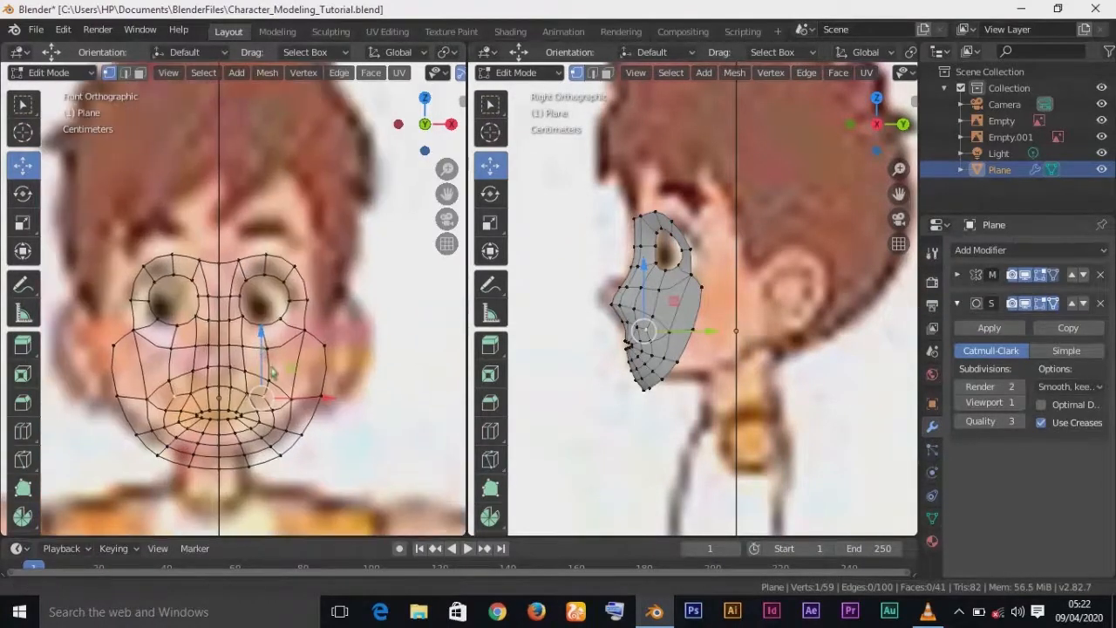
- Extrude the face mesh's upper edge above the eyes and move it about 0.069 m up and back along the forehead in the side view
{"action": "left_click", "coordinate": [307, 300]}
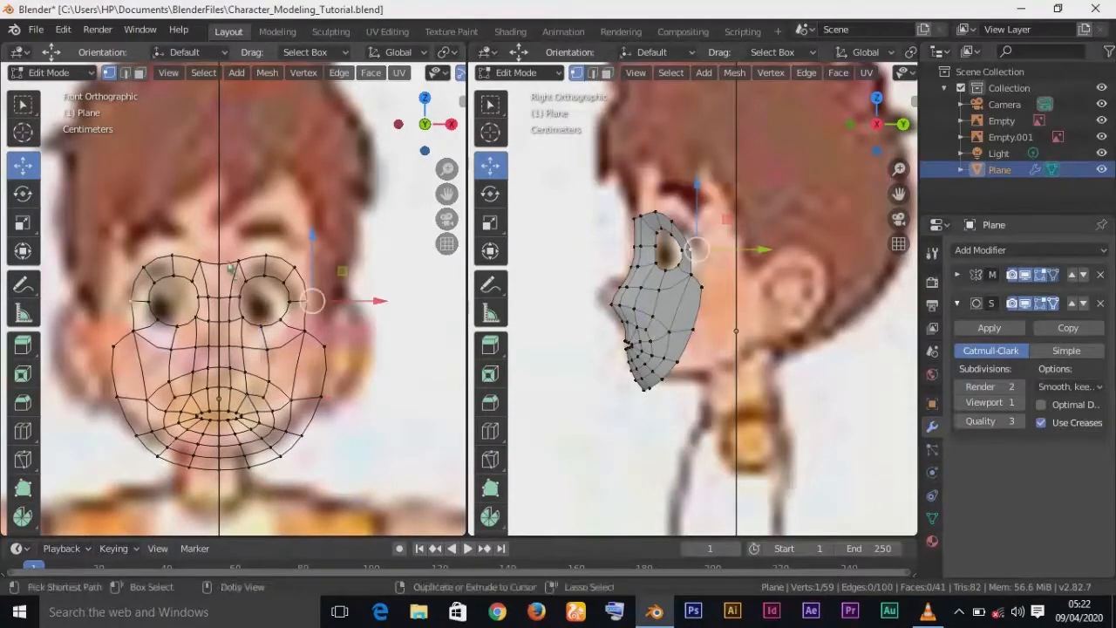
{"action": "left_click", "coordinate": [222, 266], "text": "ctrl"}
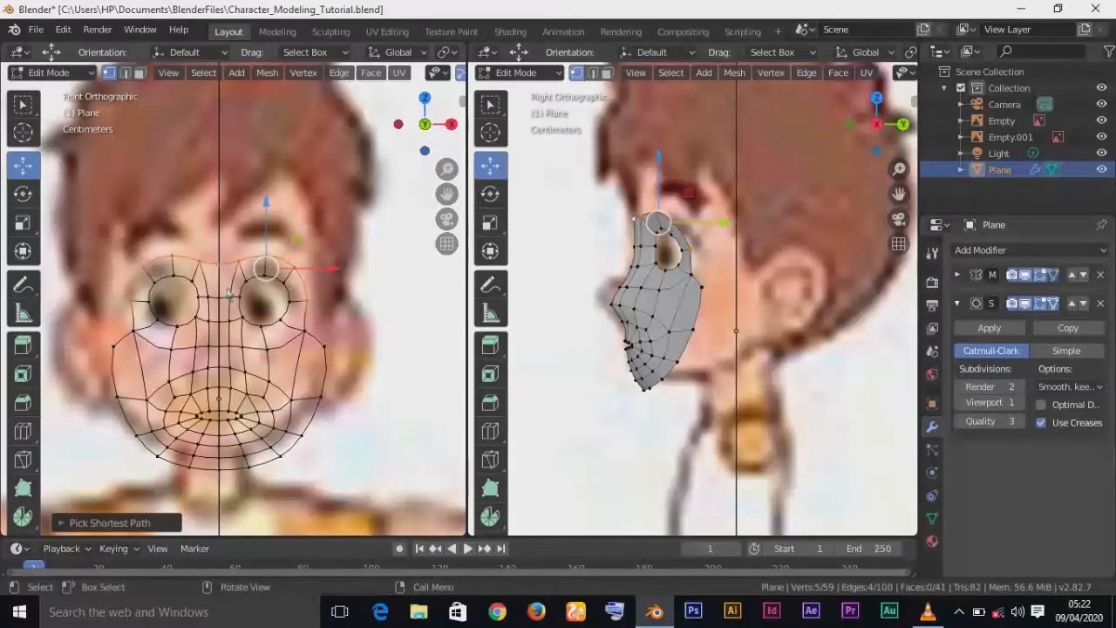
{"action": "scroll", "coordinate": [228, 295], "scroll_direction": "down", "scroll_amount": 2}
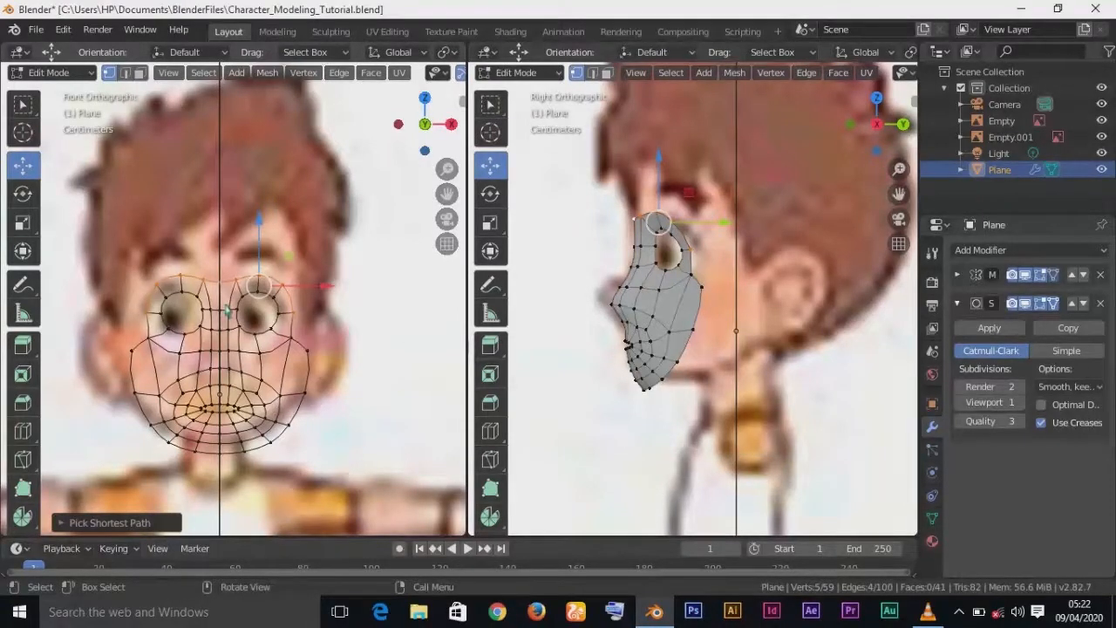
{"action": "key", "text": "e"}
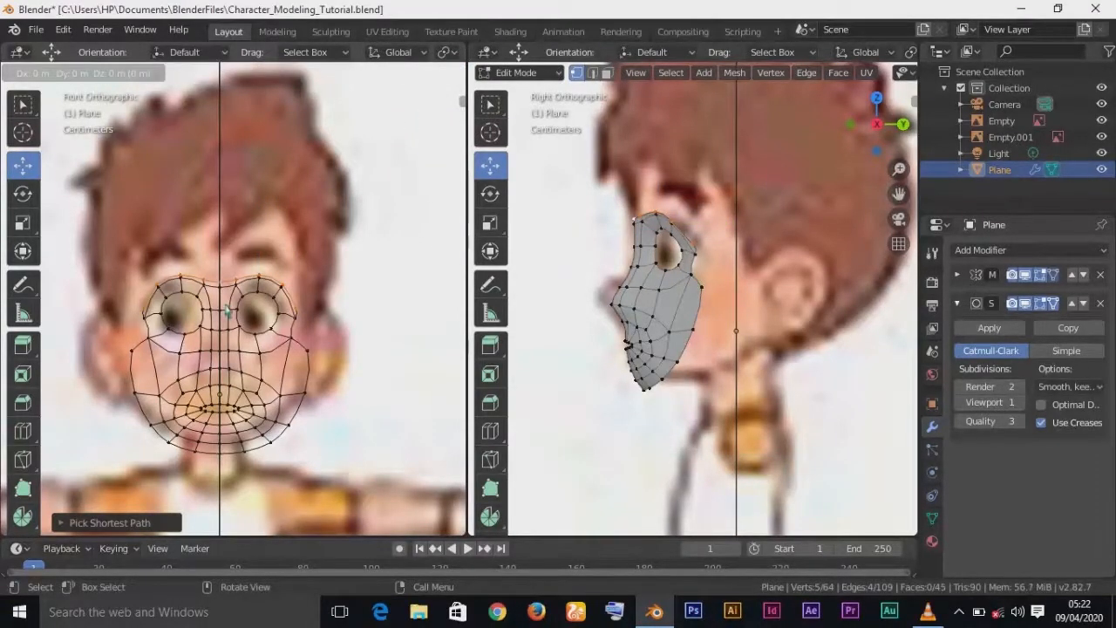
{"action": "left_click", "coordinate": [227, 311]}
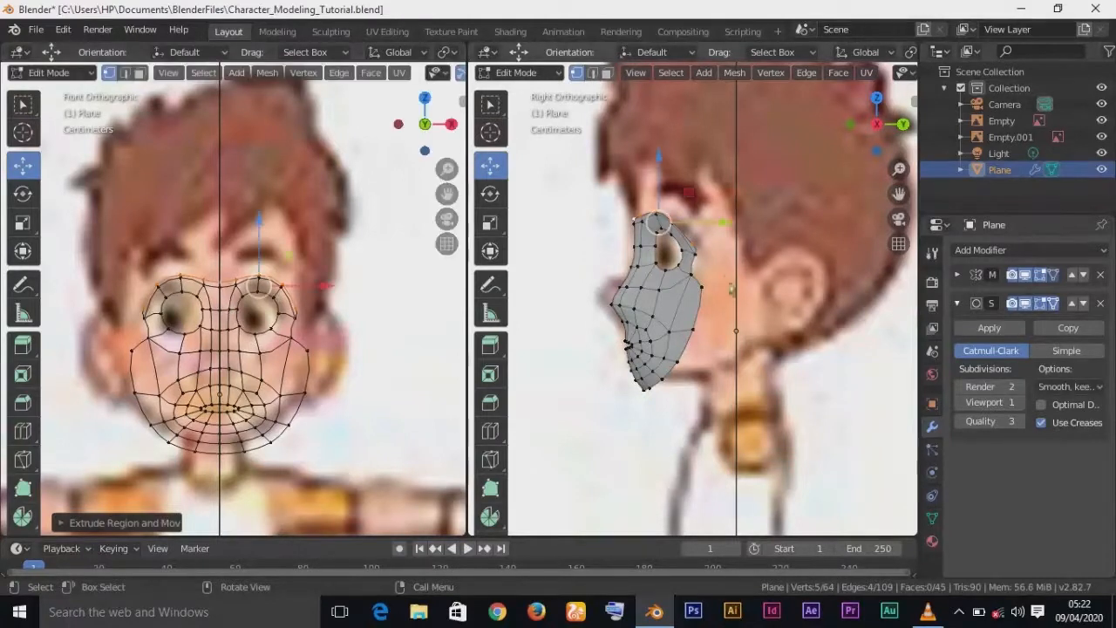
{"action": "key", "text": "g"}
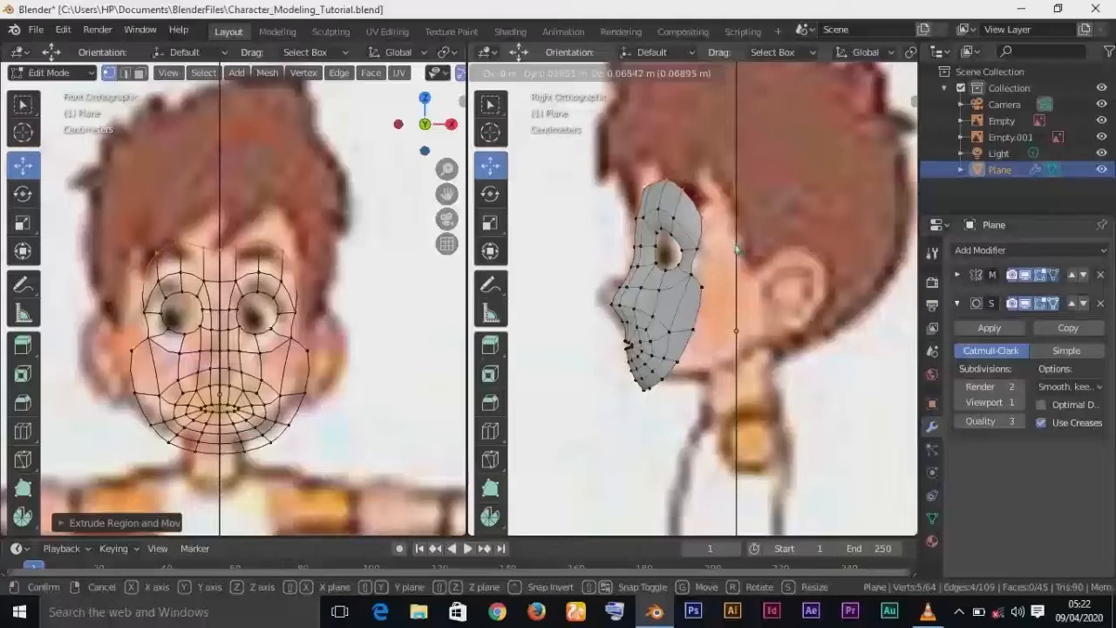
{"action": "left_click", "coordinate": [736, 249]}
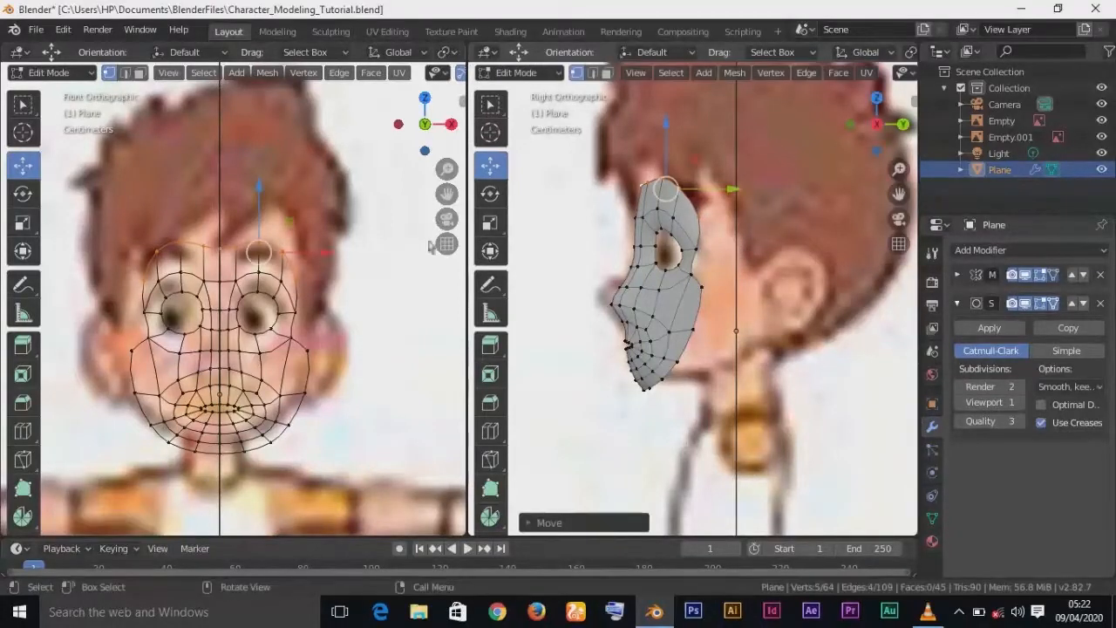
- Scale the extruded brow row flatter along Z and slightly wider along X
{"action": "left_click", "coordinate": [23, 223]}
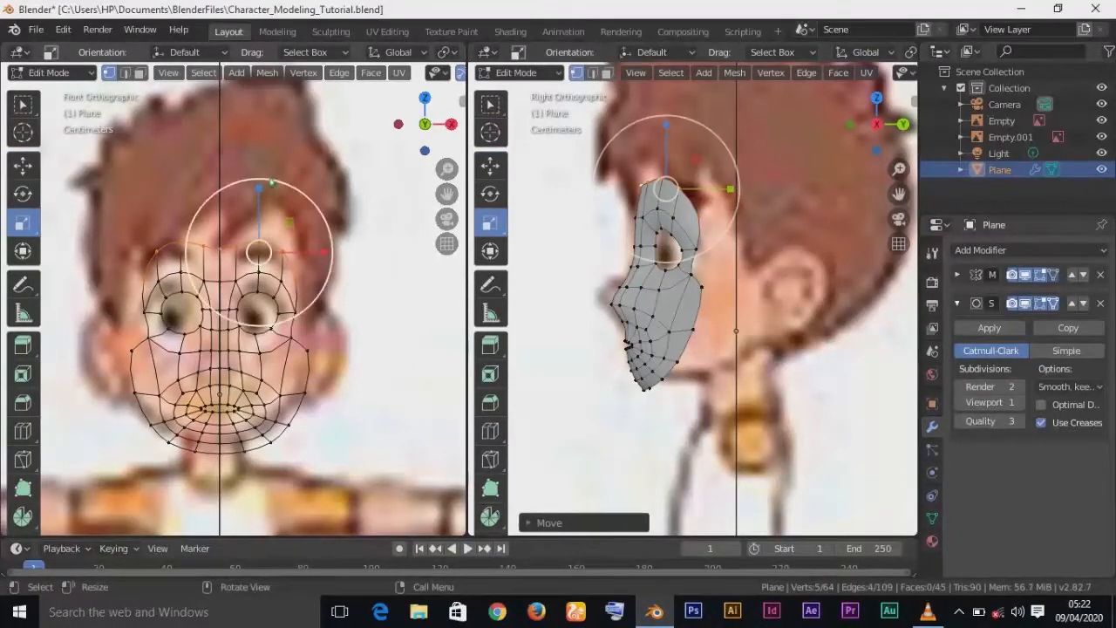
{"action": "left_click_drag", "start_coordinate": [259, 192], "coordinate": [262, 225]}
{"action": "left_click", "coordinate": [287, 250]}
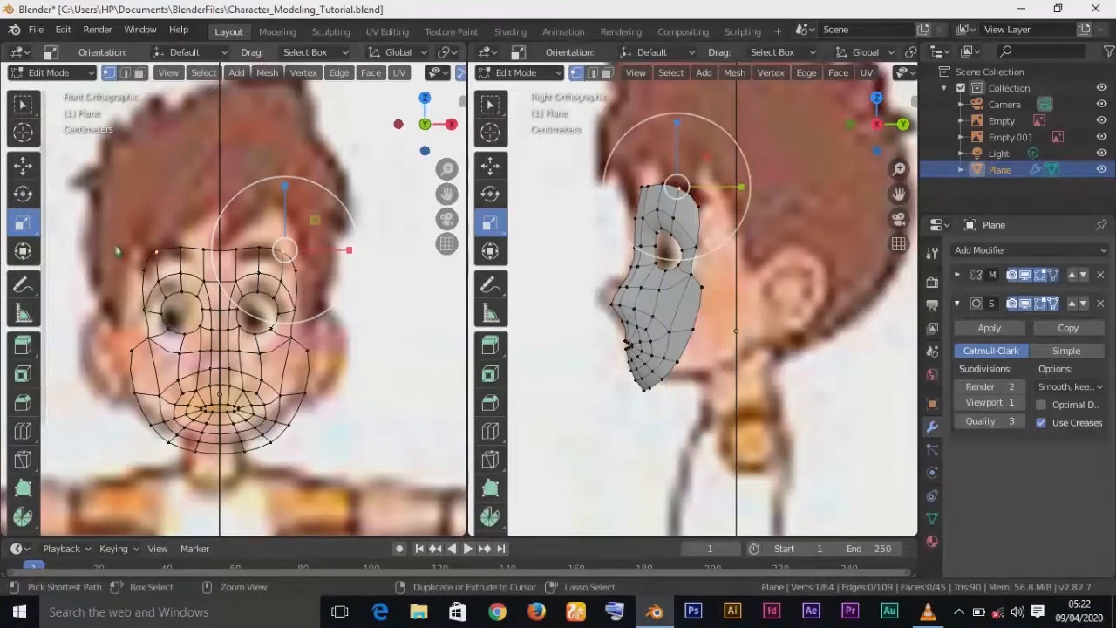
{"action": "key", "text": "ctrl+z"}
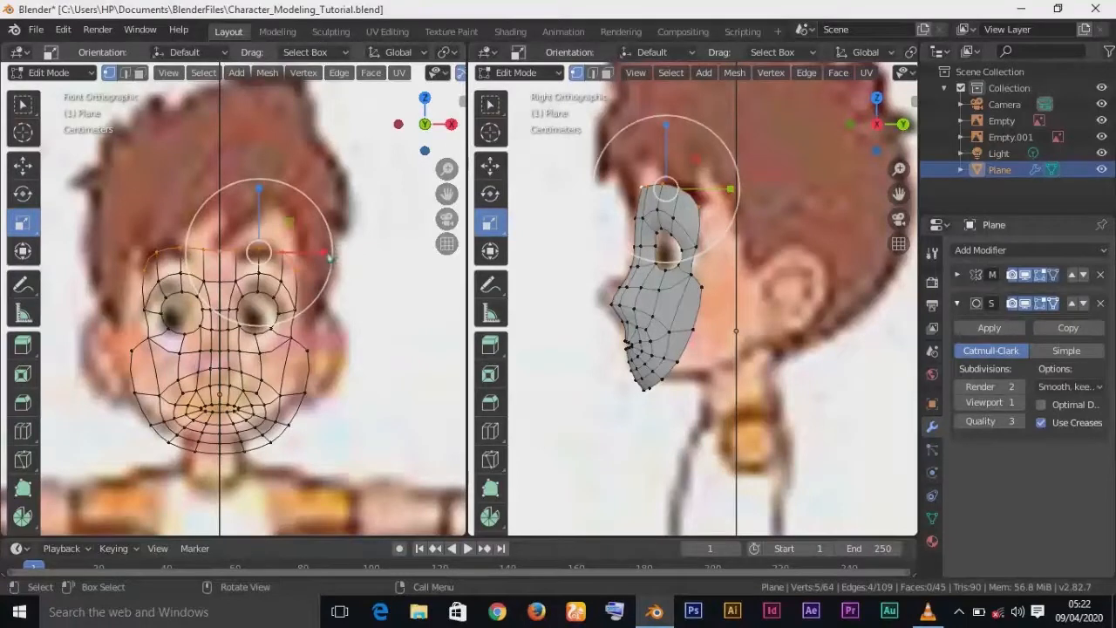
{"action": "left_click_drag", "start_coordinate": [326, 253], "coordinate": [341, 262]}
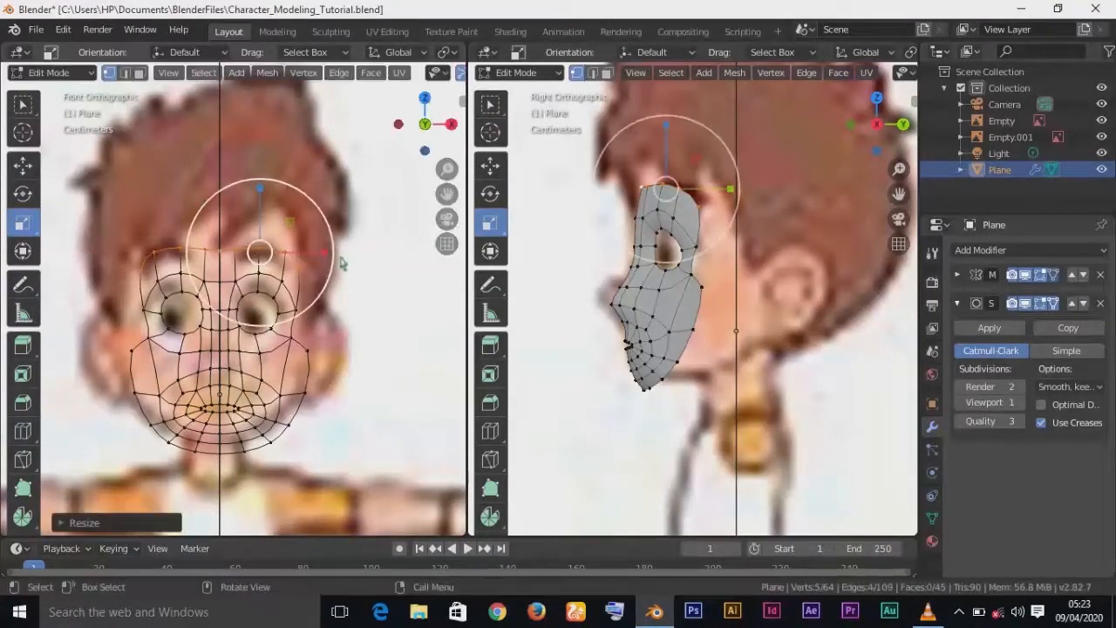
{"action": "left_click", "coordinate": [338, 263]}
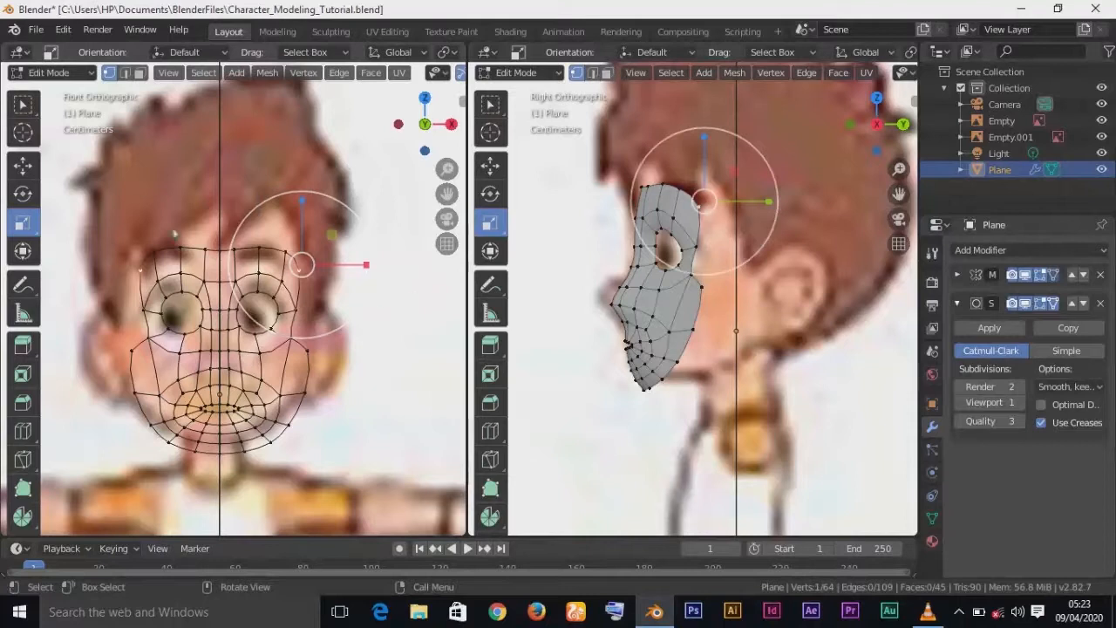
- Nudge the top-row vertices at the inner brow and above the eye outward in the front view to even their spacing
{"action": "key", "text": "w"}
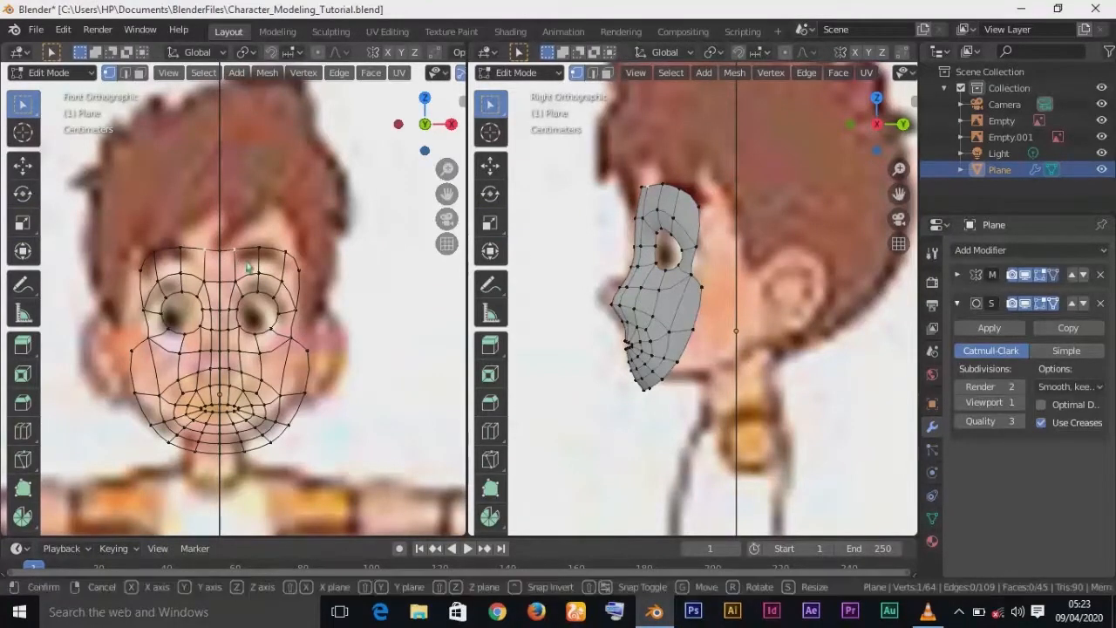
{"action": "key", "text": "g"}
{"action": "left_click", "coordinate": [250, 269]}
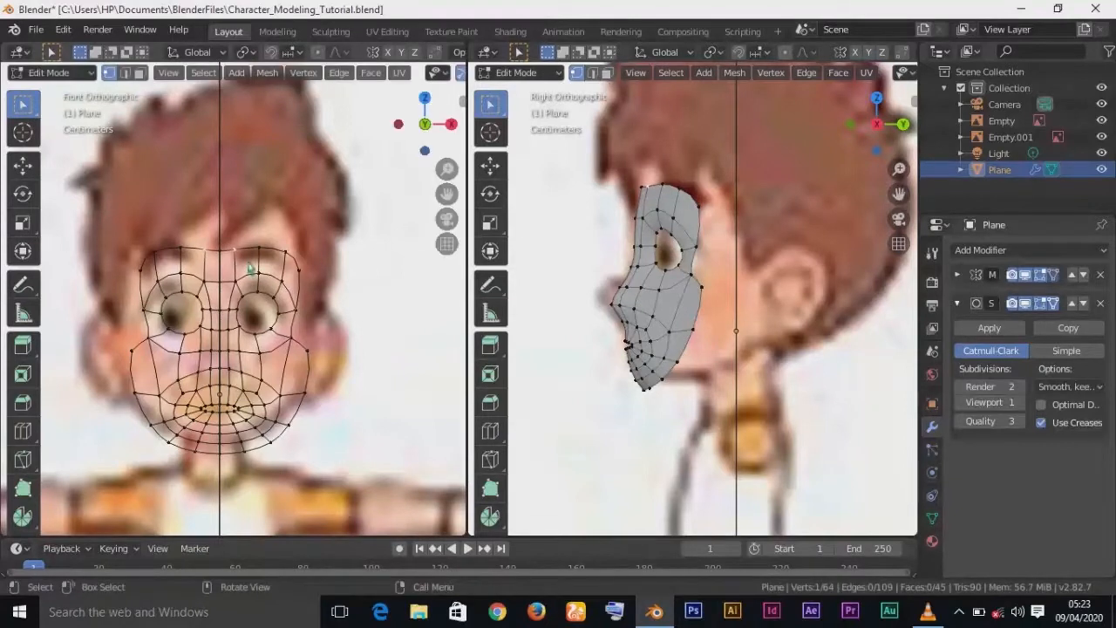
{"action": "left_click", "coordinate": [254, 251]}
{"action": "key", "text": "g"}
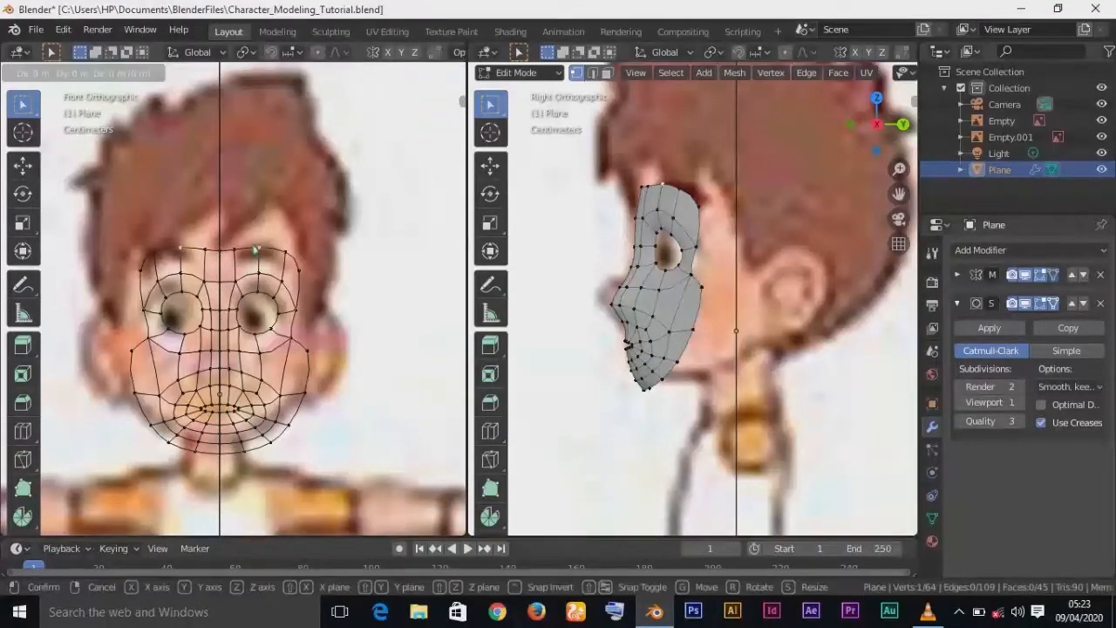
{"action": "left_click", "coordinate": [255, 250]}
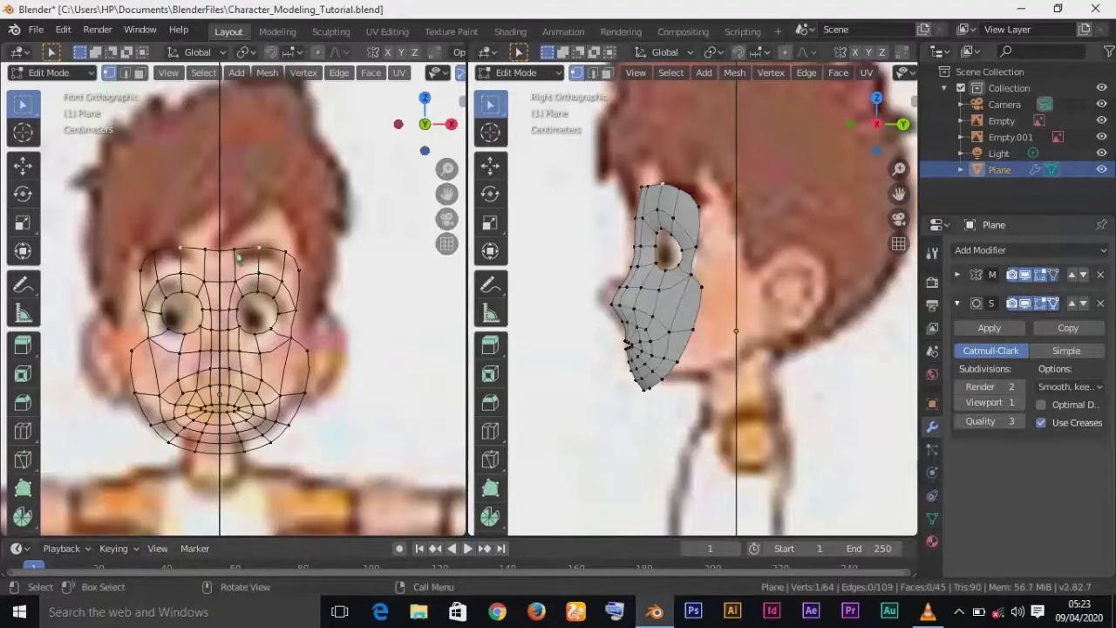
{"action": "key", "text": "g"}
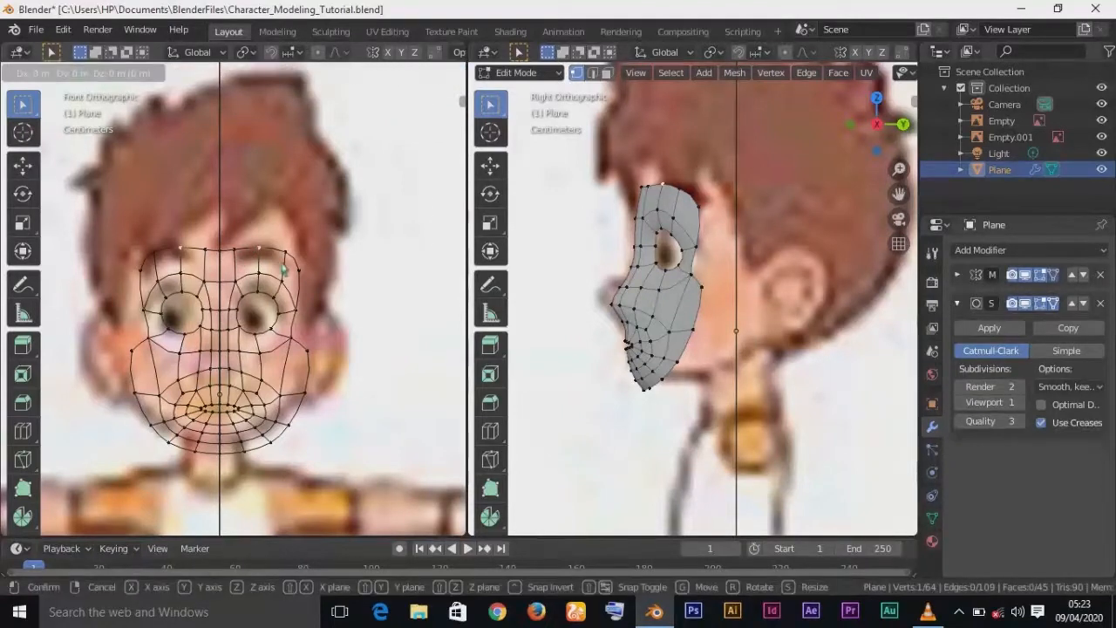
{"action": "left_click", "coordinate": [282, 265]}
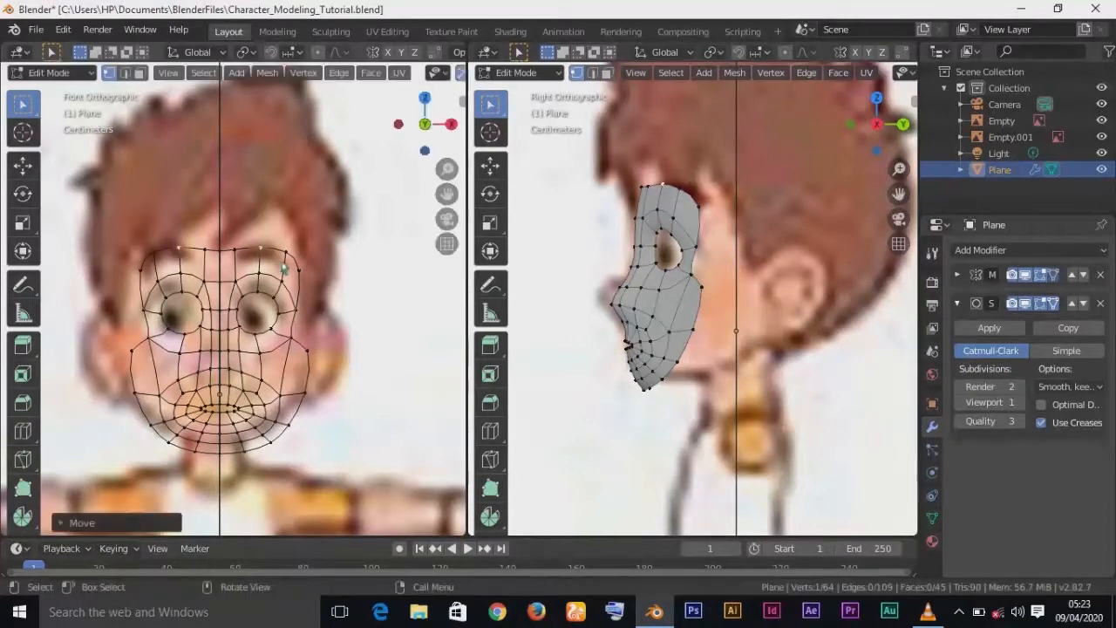
- Shift the inner top-row vertex slightly outward and raise the centre-line vertex a little to smooth the brow edge
{"action": "left_click", "coordinate": [239, 256]}
{"action": "key", "text": "g"}
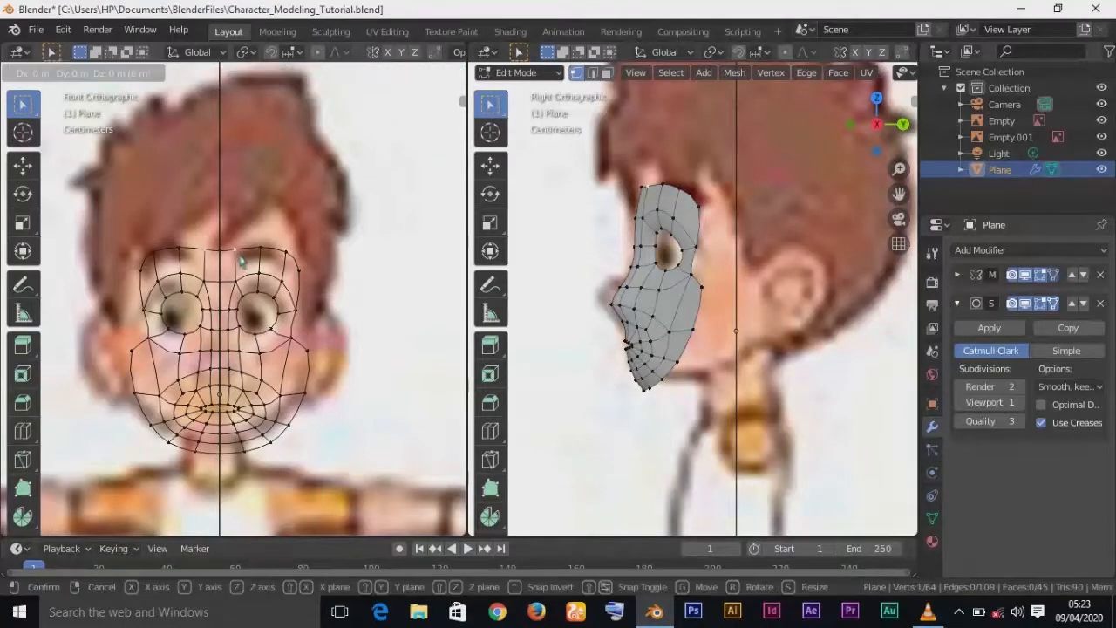
{"action": "left_click", "coordinate": [244, 259]}
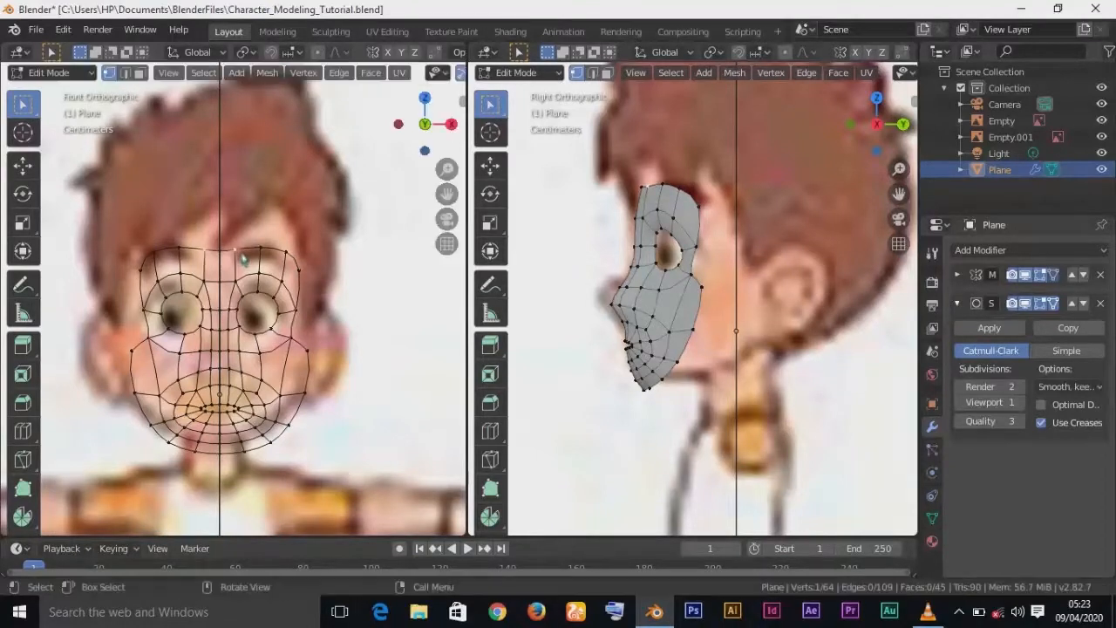
{"action": "key", "text": "g"}
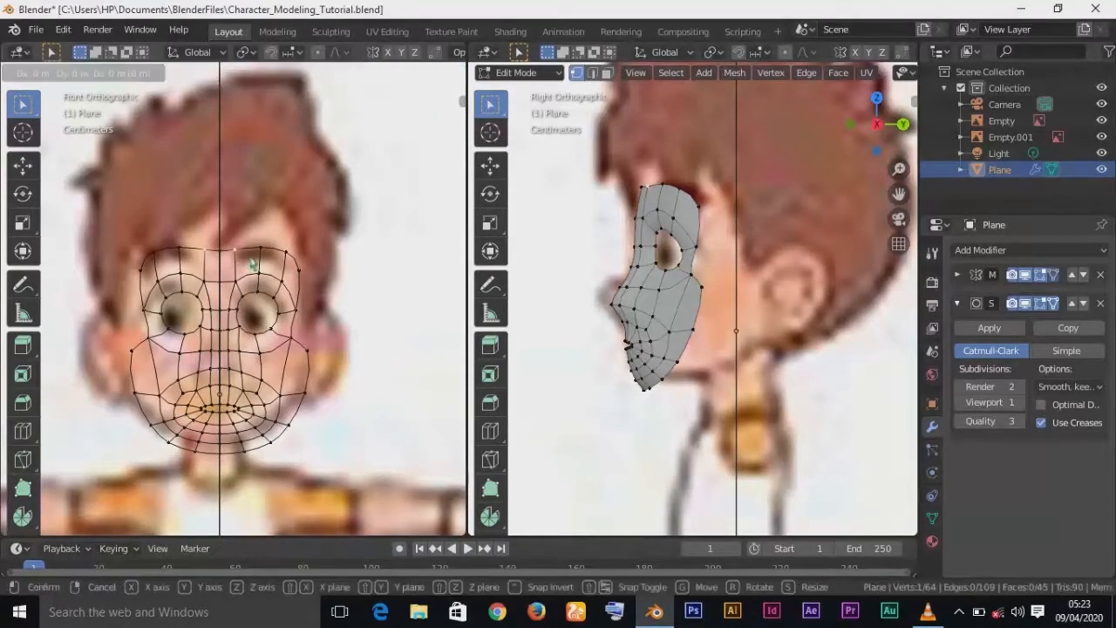
{"action": "left_click", "coordinate": [255, 262]}
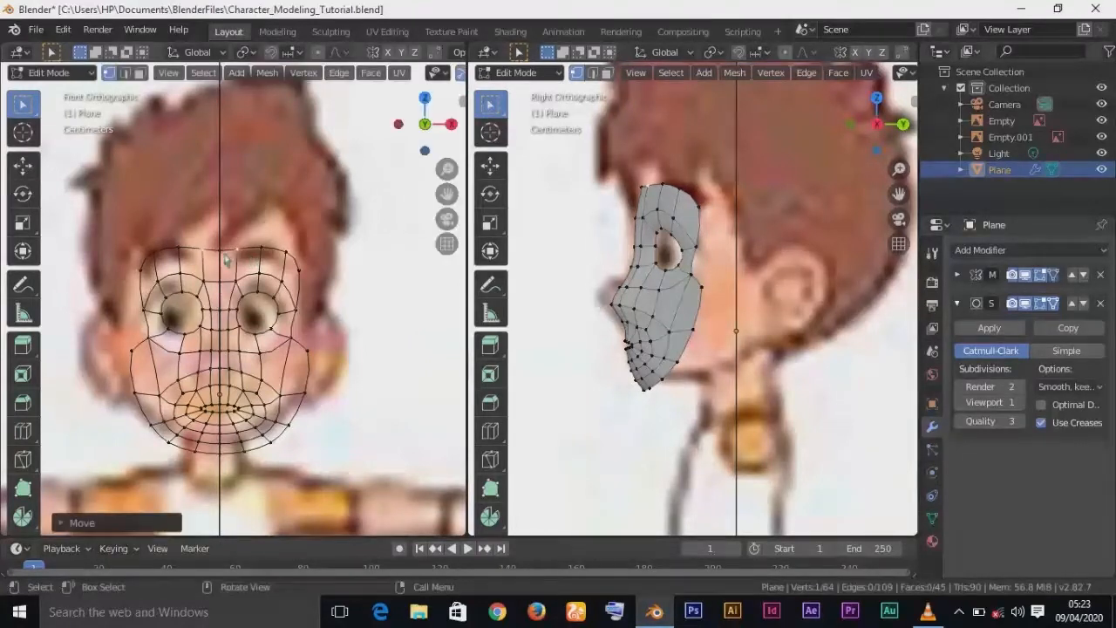
{"action": "key", "text": "g"}
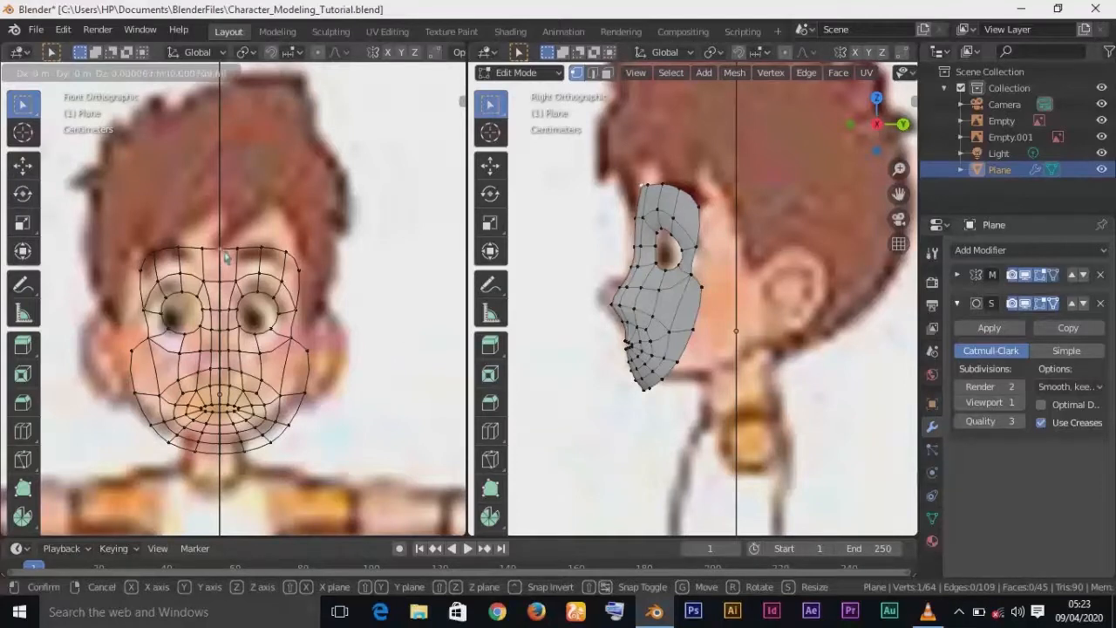
{"action": "left_click", "coordinate": [225, 256]}
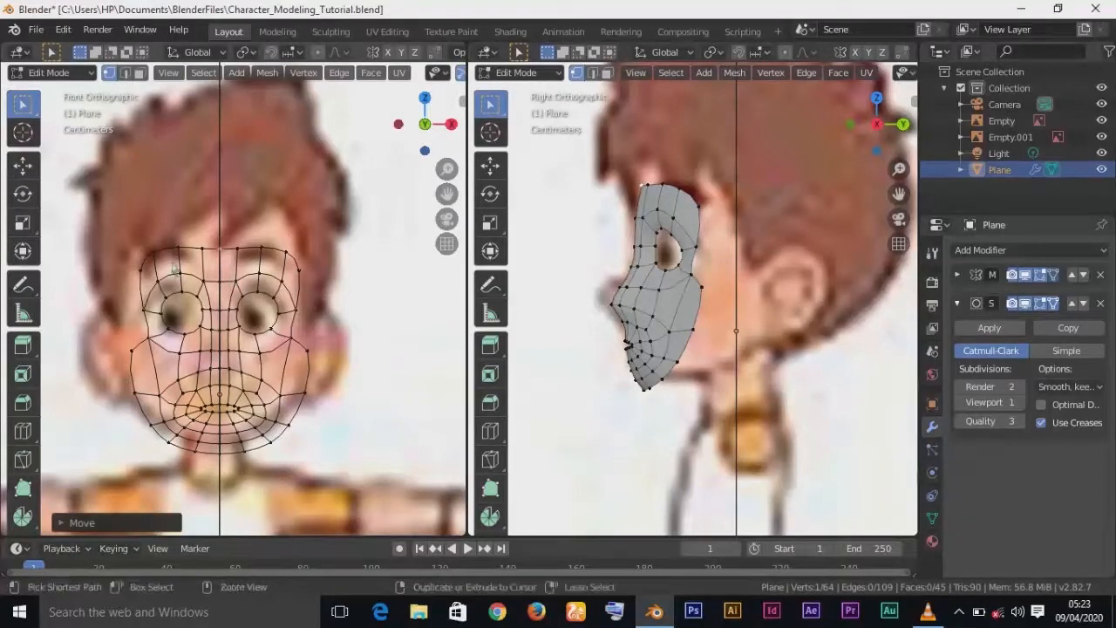
- Extrude the whole top edge row of the face and move it about 0.065 m up and back in the side view
{"action": "left_click", "coordinate": [142, 269], "text": "ctrl"}
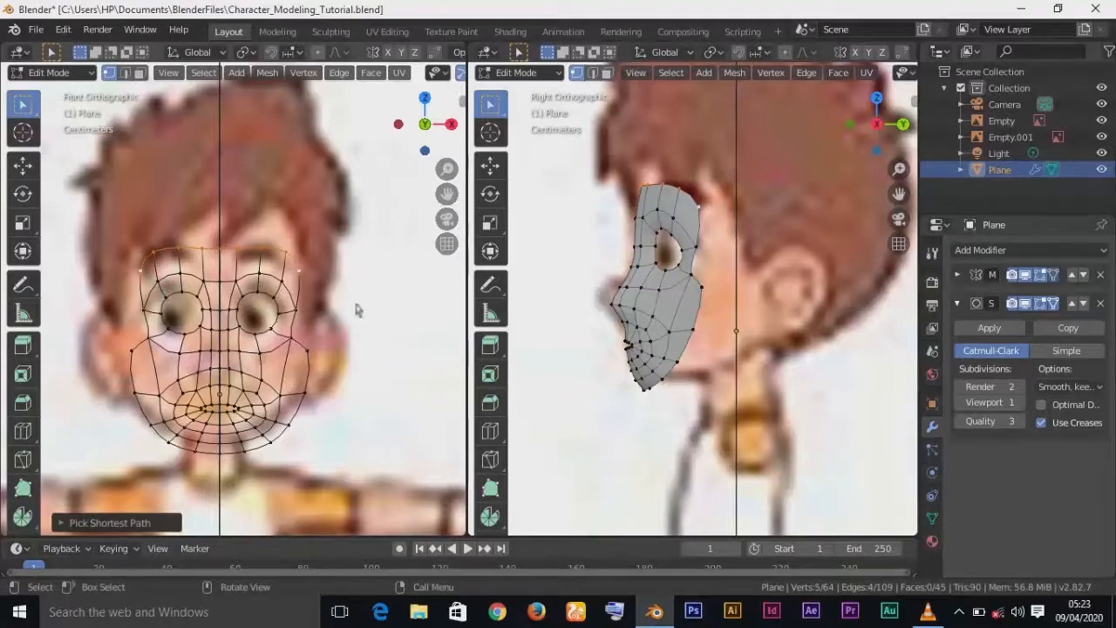
{"action": "key", "text": "e"}
{"action": "left_click", "coordinate": [264, 275]}
{"action": "key", "text": "g"}
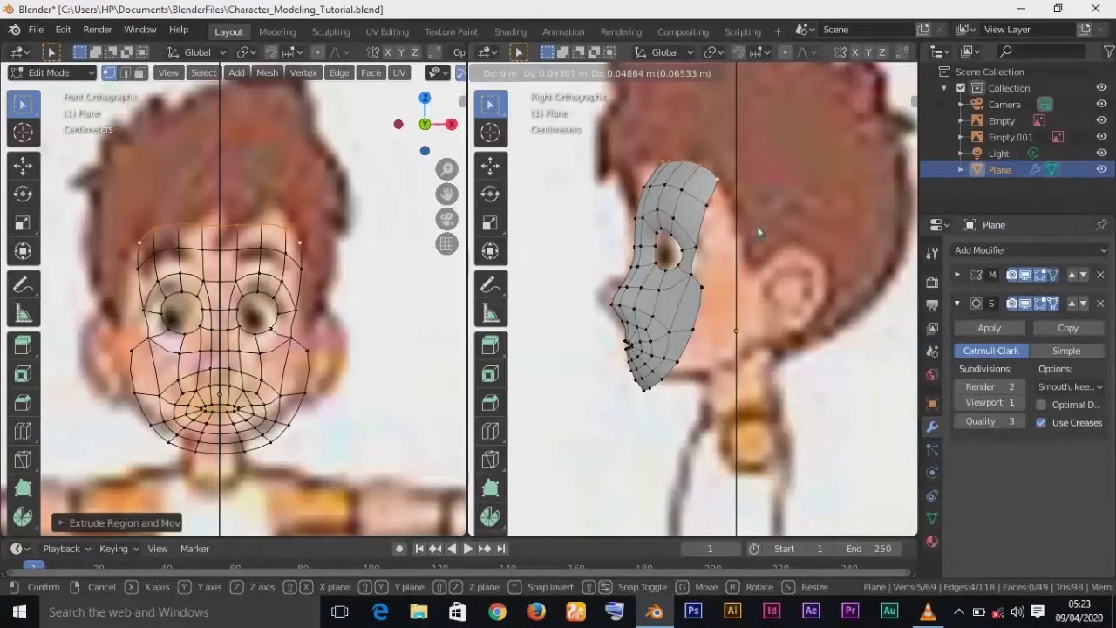
{"action": "left_click", "coordinate": [760, 232]}
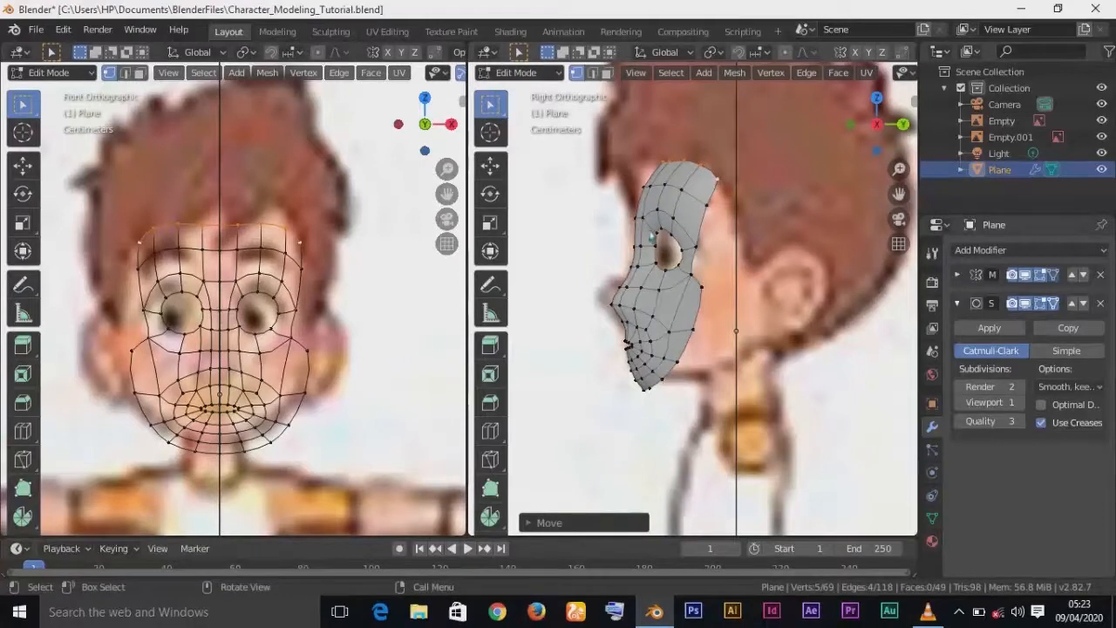
- Rotate the extruded forehead row slightly backward in the side view and scale it a little wider along X
{"action": "left_click", "coordinate": [491, 195]}
{"action": "left_click_drag", "start_coordinate": [753, 131], "coordinate": [755, 134]}
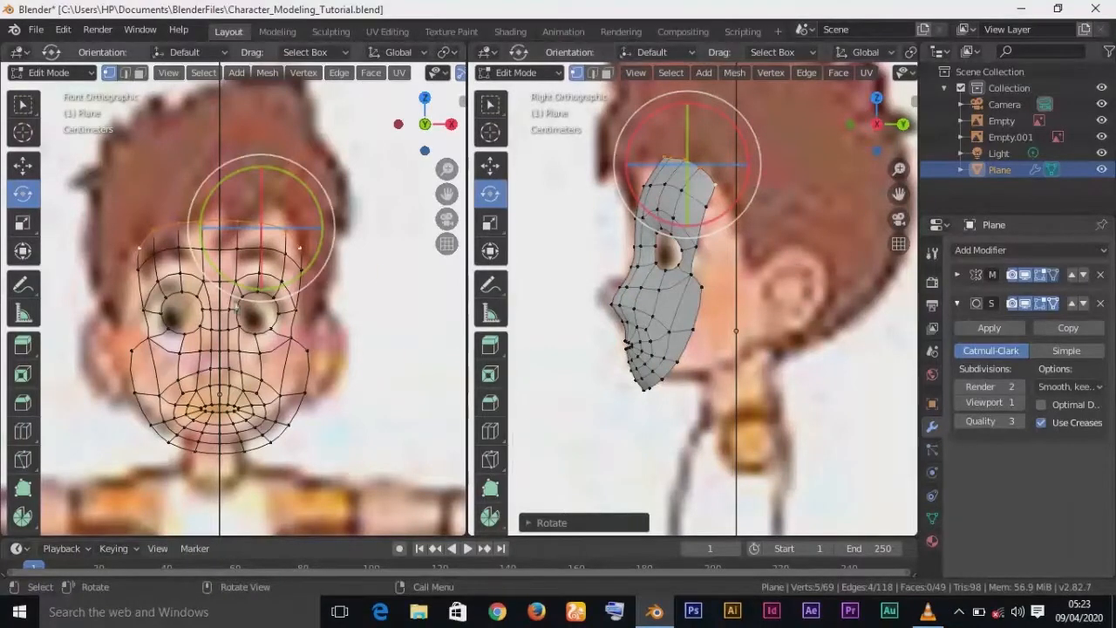
{"action": "left_click", "coordinate": [22, 222]}
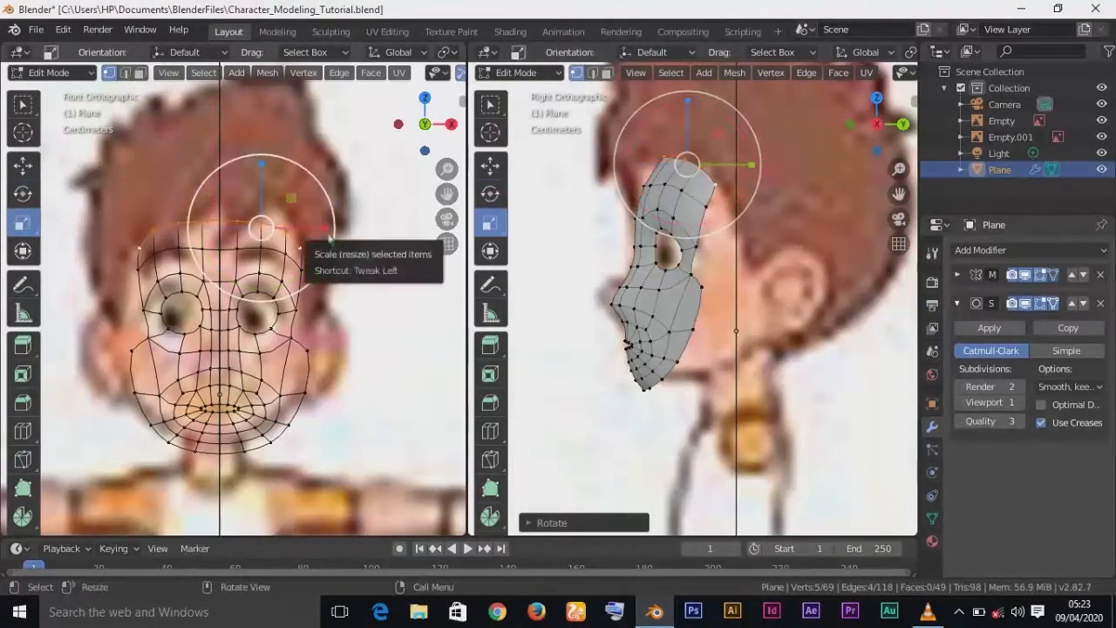
{"action": "left_click_drag", "start_coordinate": [329, 237], "coordinate": [334, 237]}
{"action": "left_click", "coordinate": [333, 238]}
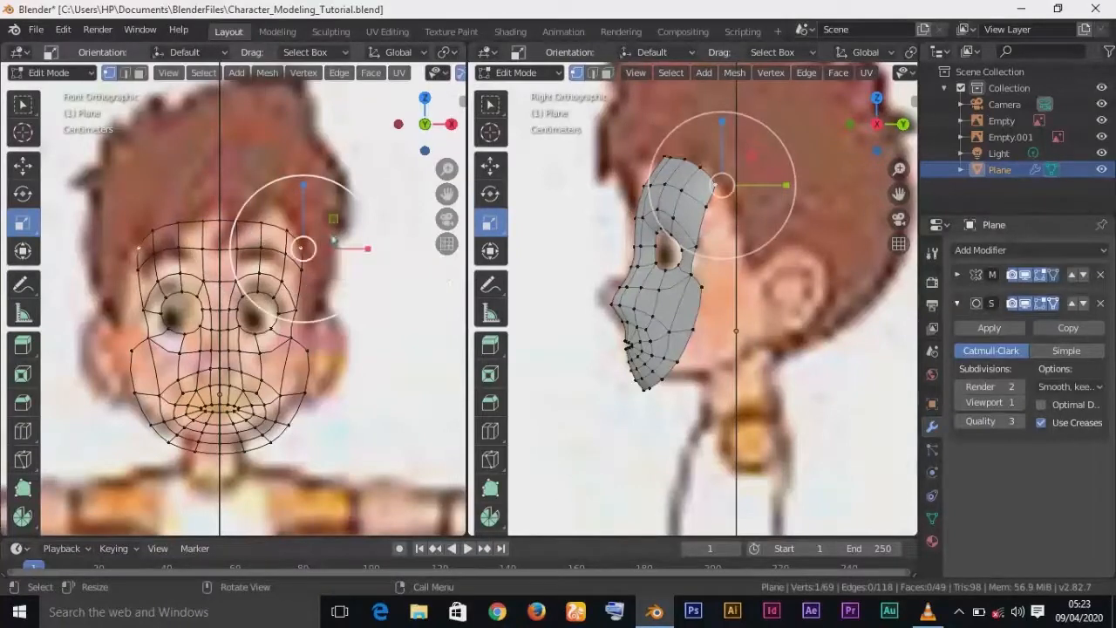
{"action": "key", "text": "ctrl+z"}
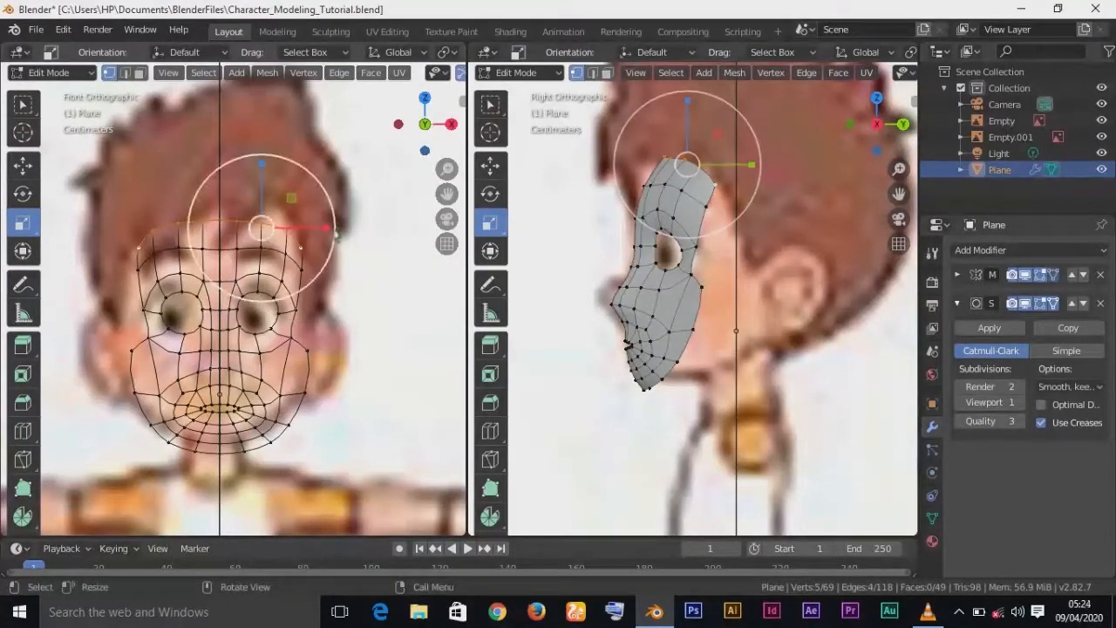
{"action": "left_click_drag", "start_coordinate": [328, 234], "coordinate": [336, 231]}
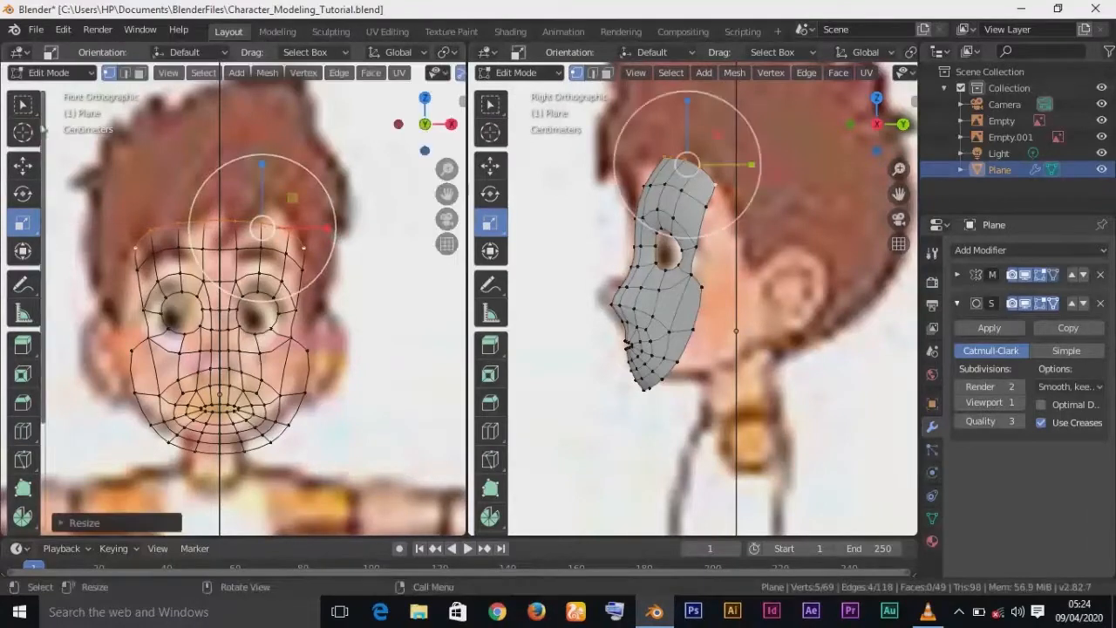
- Move the forehead row's vertex beside the centre line slightly outward along X
{"action": "key", "text": "w"}
{"action": "left_click", "coordinate": [246, 231]}
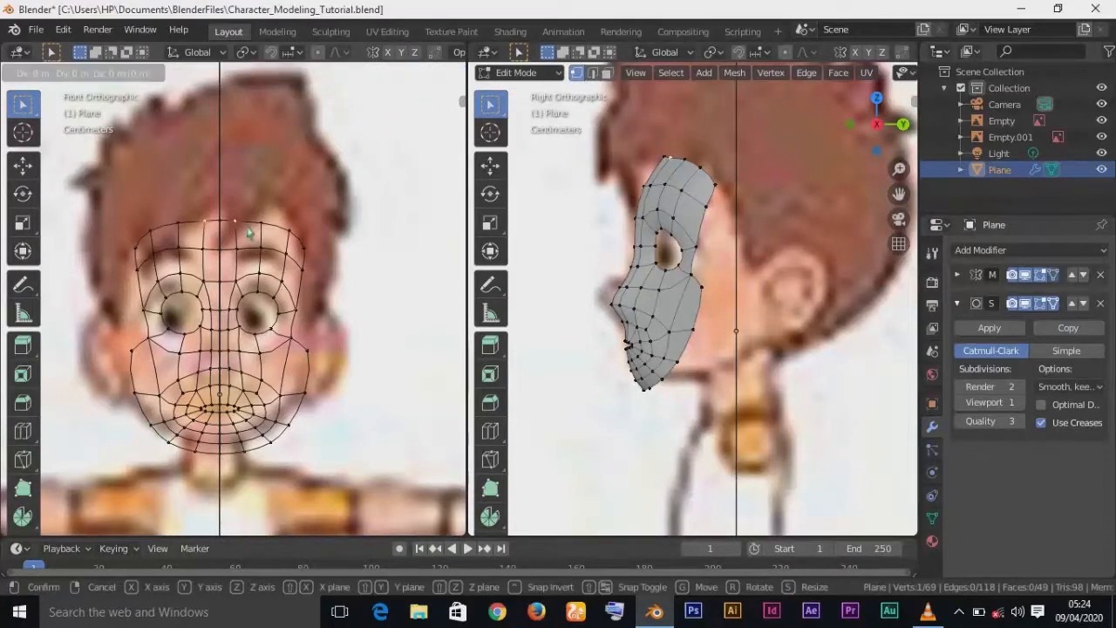
{"action": "left_click", "coordinate": [23, 164]}
{"action": "left_click_drag", "start_coordinate": [300, 230], "coordinate": [312, 231]}
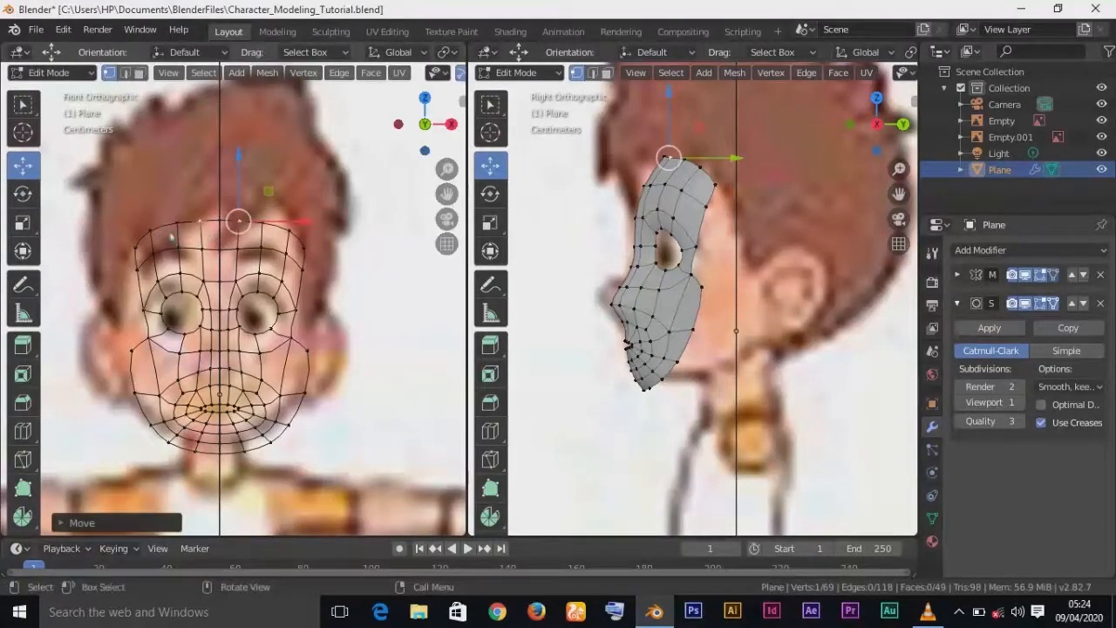
- Select the forehead's top edge row and extrude it about 0.083 m back and up in the side view
{"action": "left_click", "coordinate": [218, 224]}
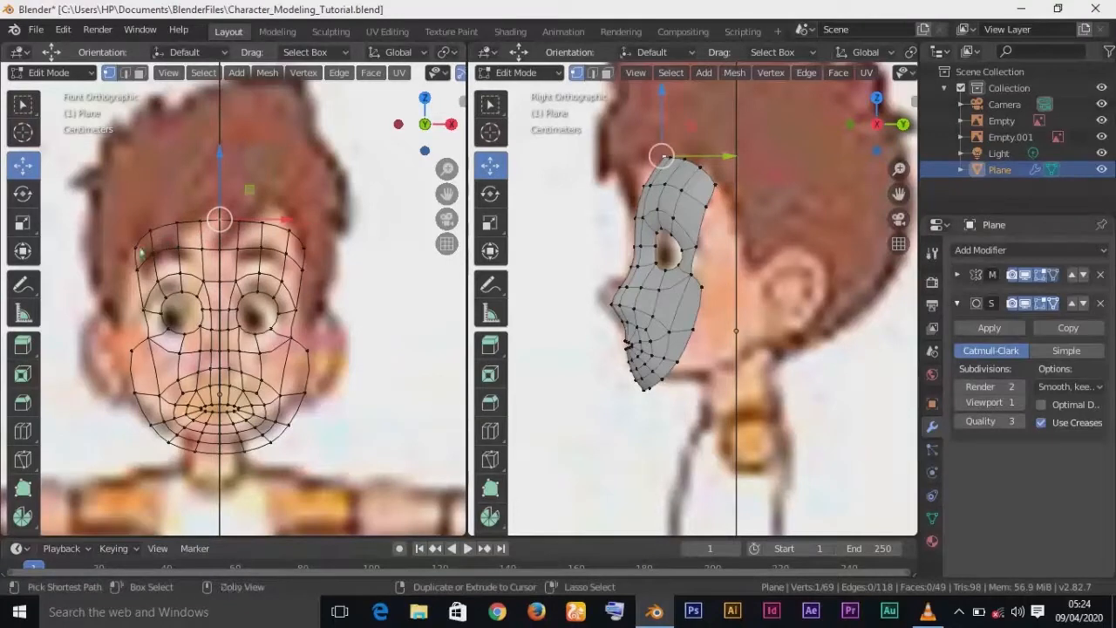
{"action": "left_click", "coordinate": [138, 251], "text": "ctrl"}
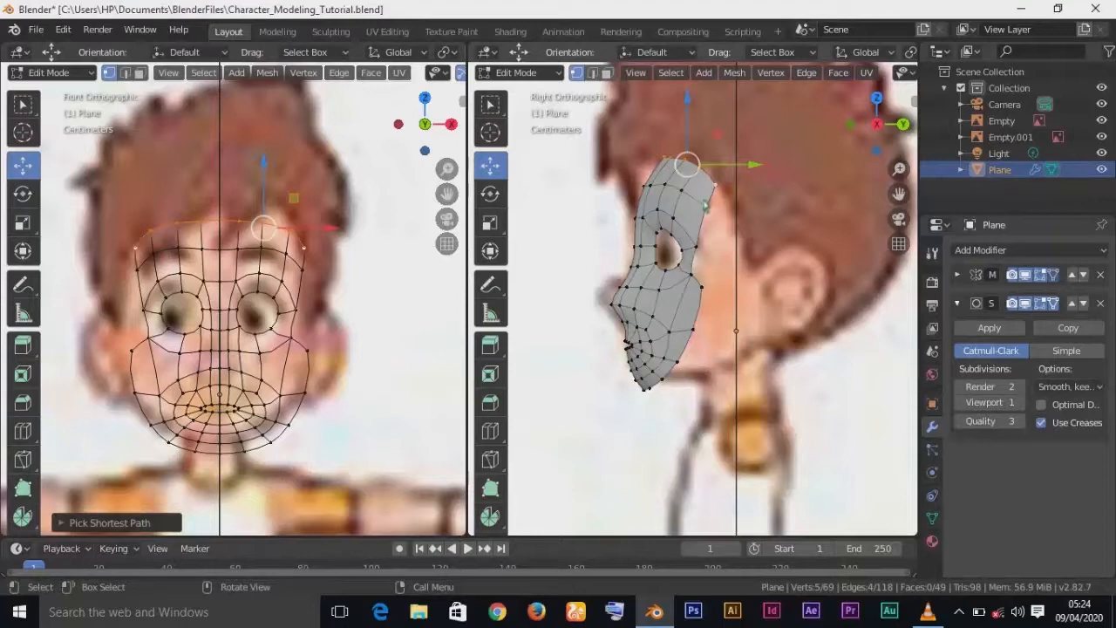
{"action": "key", "text": "e"}
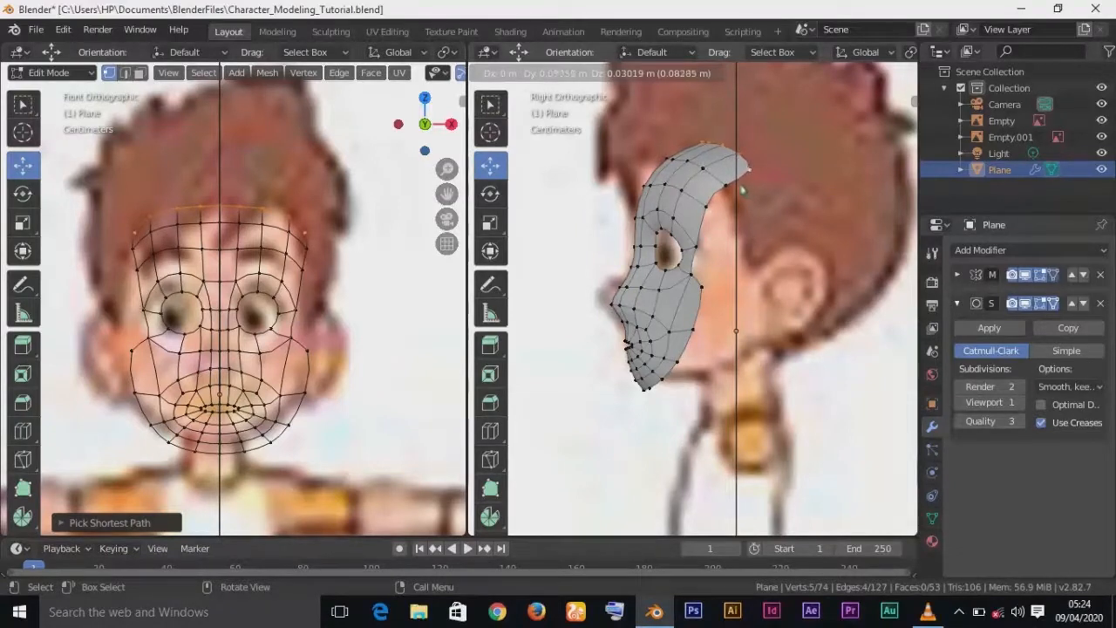
{"action": "left_click", "coordinate": [740, 190]}
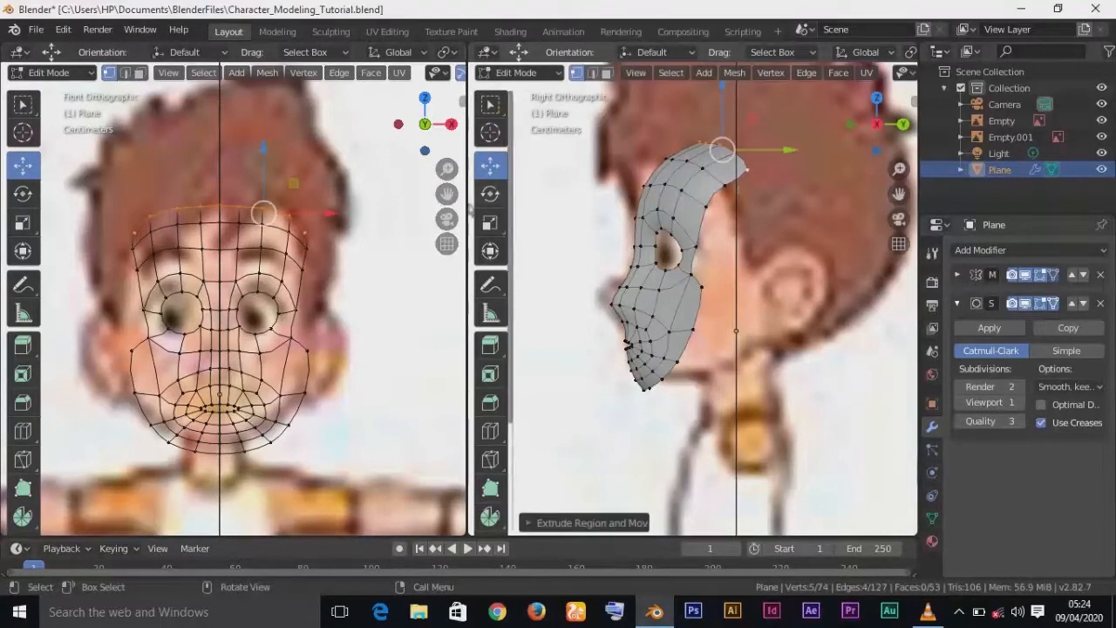
- Rotate the new top row backward to follow the head's curve and move it slightly outward along X
{"action": "left_click", "coordinate": [490, 193]}
{"action": "left_click_drag", "start_coordinate": [794, 166], "coordinate": [783, 190]}
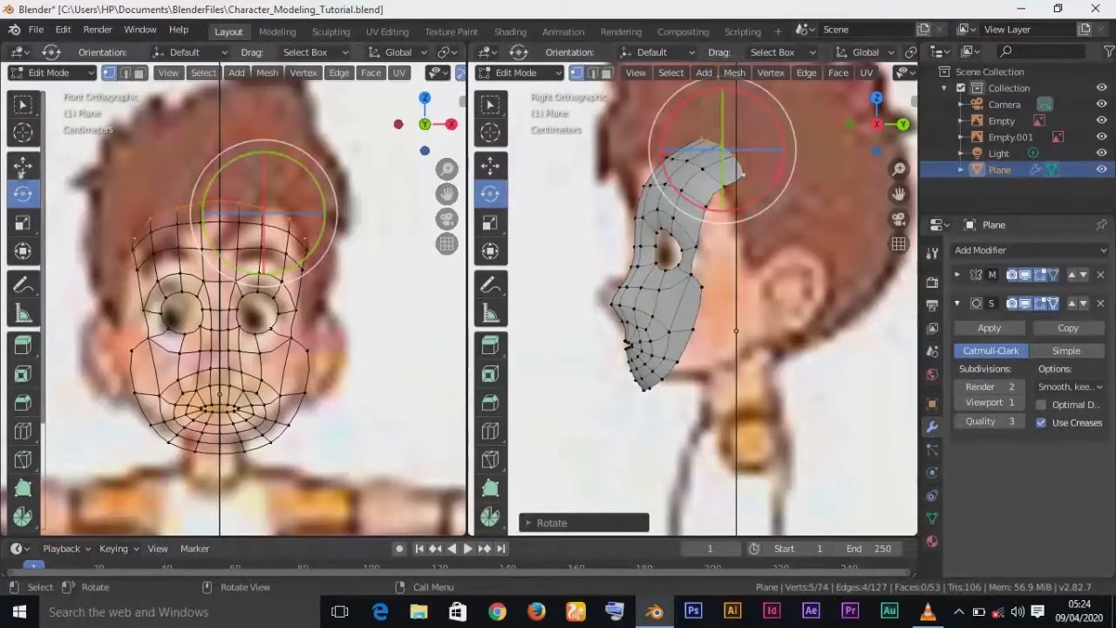
{"action": "left_click", "coordinate": [23, 164]}
{"action": "left_click", "coordinate": [335, 248]}
{"action": "left_click", "coordinate": [337, 248]}
{"action": "left_click", "coordinate": [361, 241]}
{"action": "left_click_drag", "start_coordinate": [337, 223], "coordinate": [341, 222]}
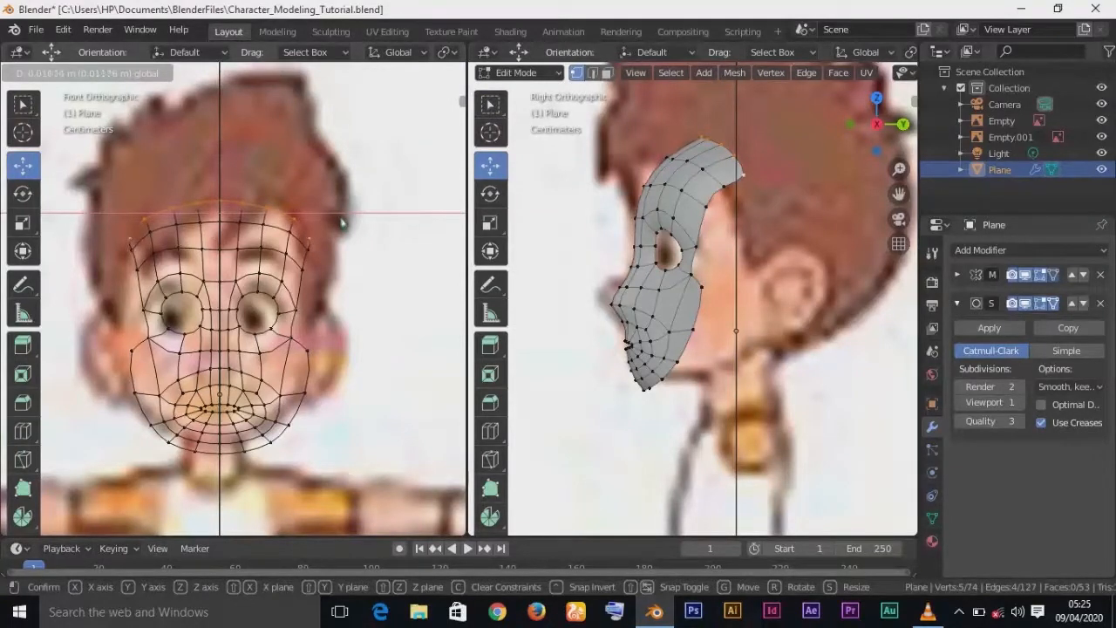
{"action": "left_click_drag", "start_coordinate": [342, 224], "coordinate": [346, 225]}
- Hide the front and side reference images in Object Mode, with the face seen in a perspective view
{"action": "middle_click_drag", "start_coordinate": [820, 340], "coordinate": [865, 292]}
{"action": "left_click", "coordinate": [278, 32]}
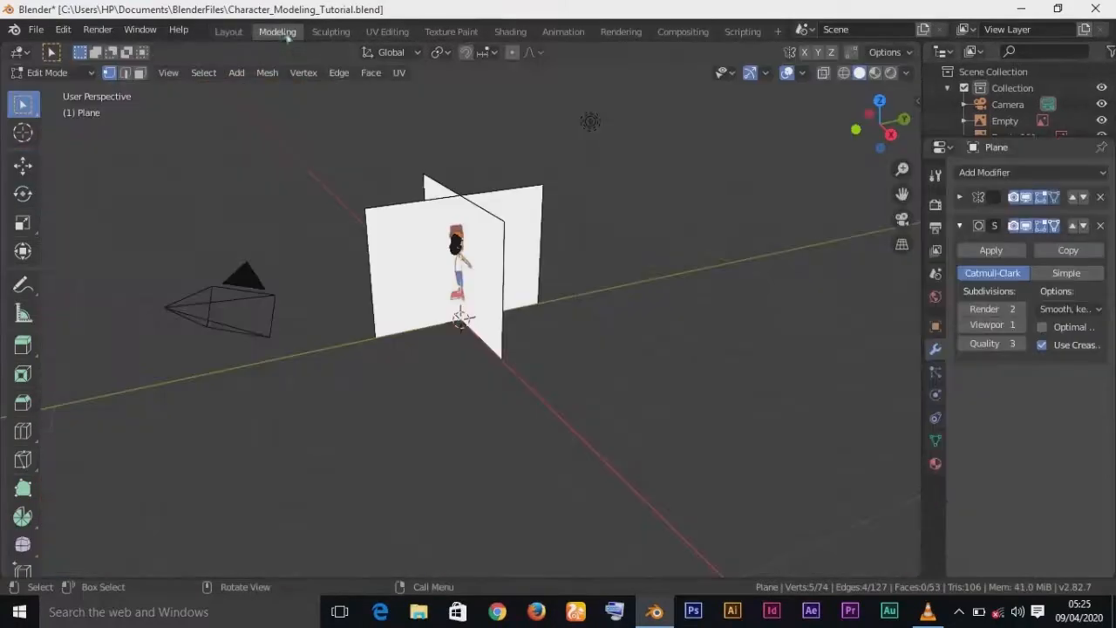
{"action": "left_click", "coordinate": [229, 32]}
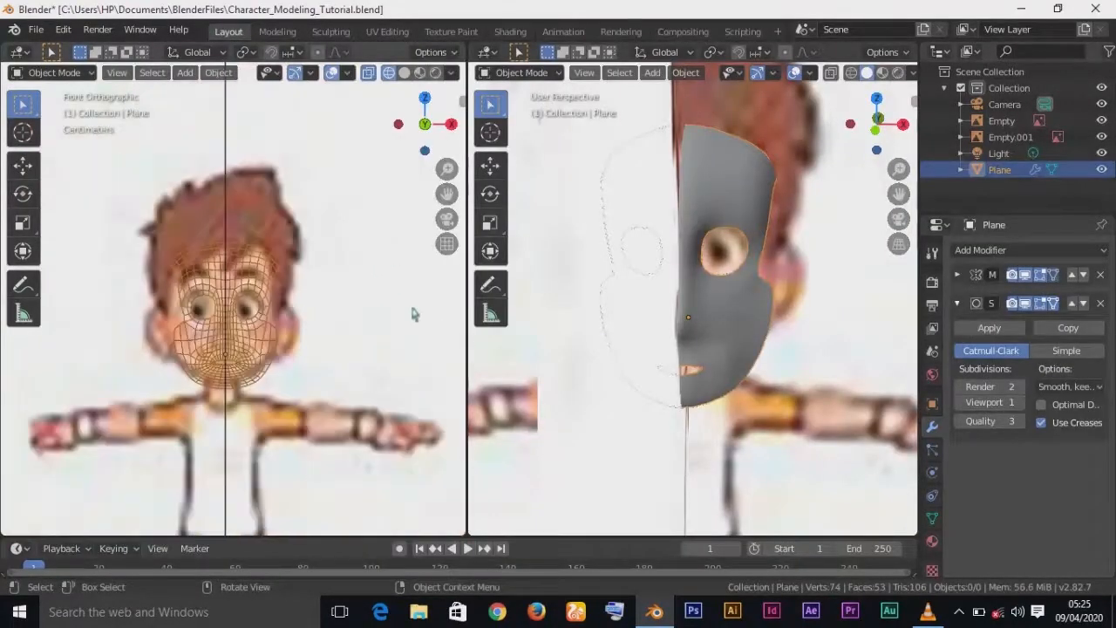
{"action": "left_click", "coordinate": [838, 365]}
{"action": "key", "text": "h"}
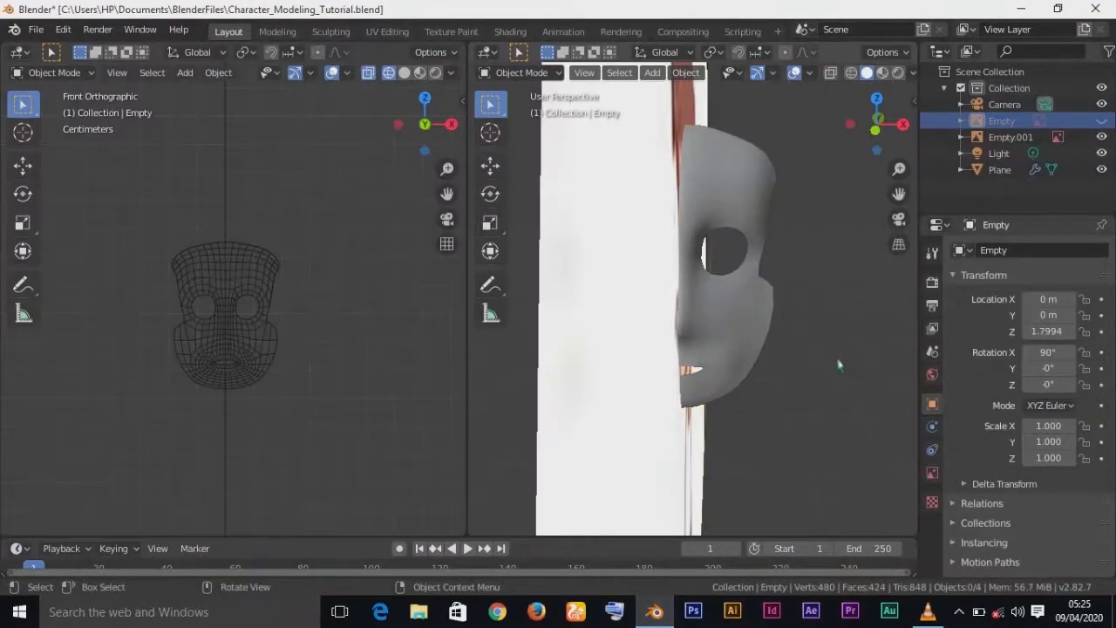
{"action": "left_click", "coordinate": [614, 387]}
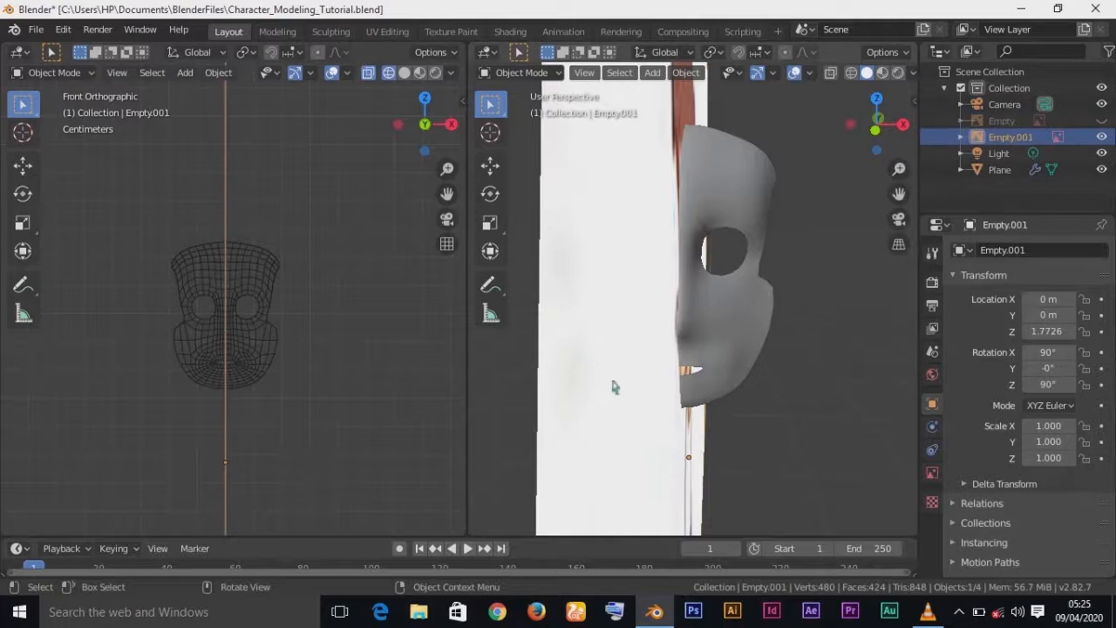
{"action": "key", "text": "h"}
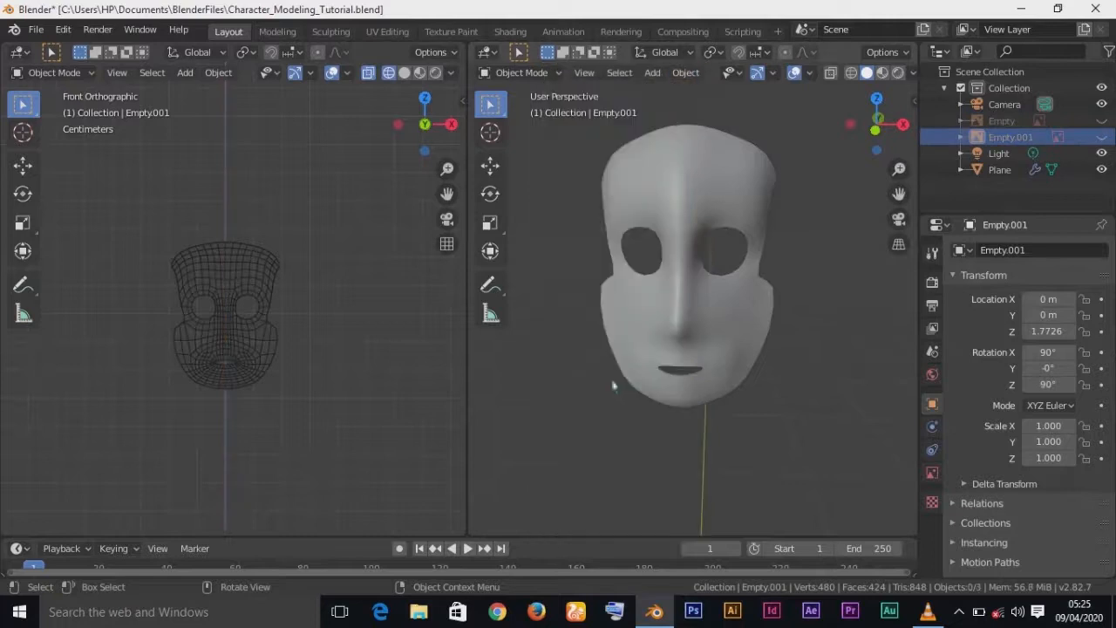
- Join the front view and perspective view areas into a single 3D viewport
{"action": "right_click", "coordinate": [467, 436]}
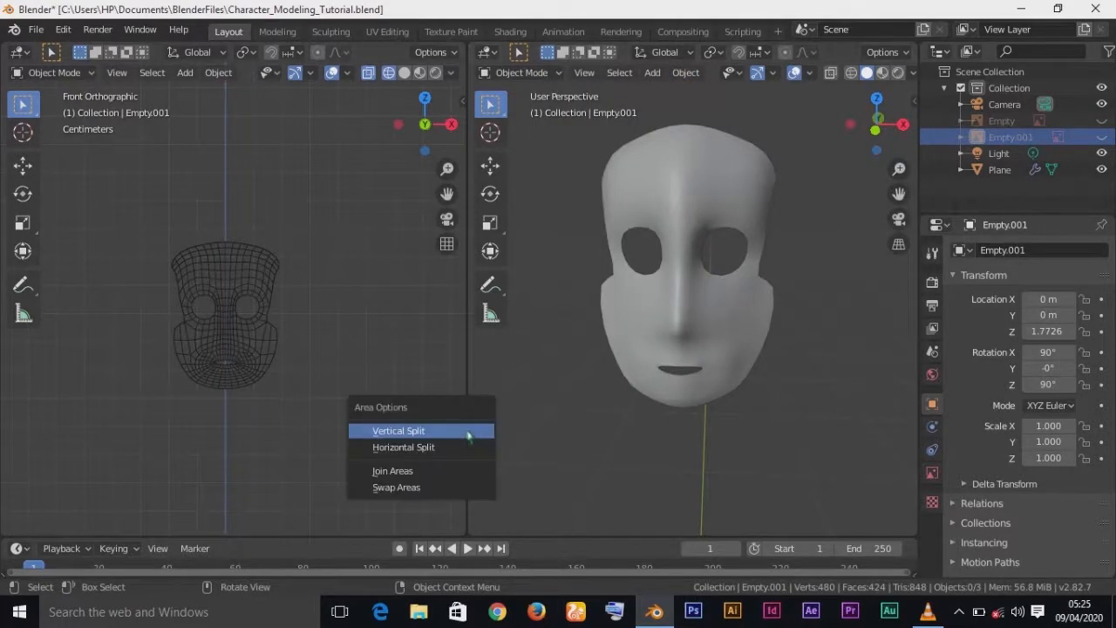
{"action": "left_click", "coordinate": [448, 471]}
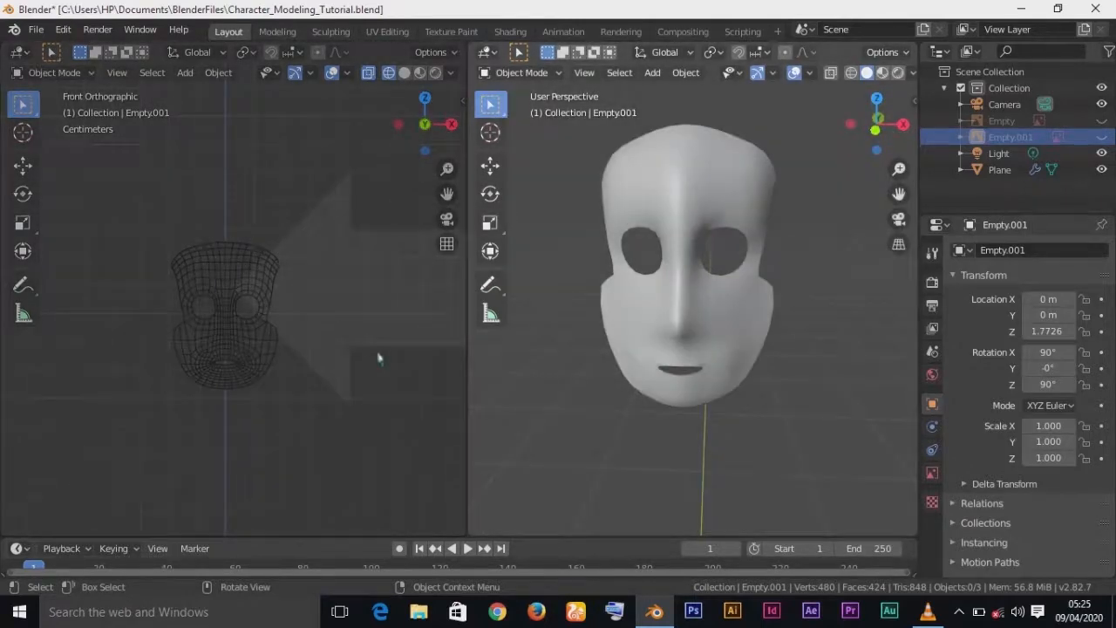
{"action": "left_click", "coordinate": [381, 359]}
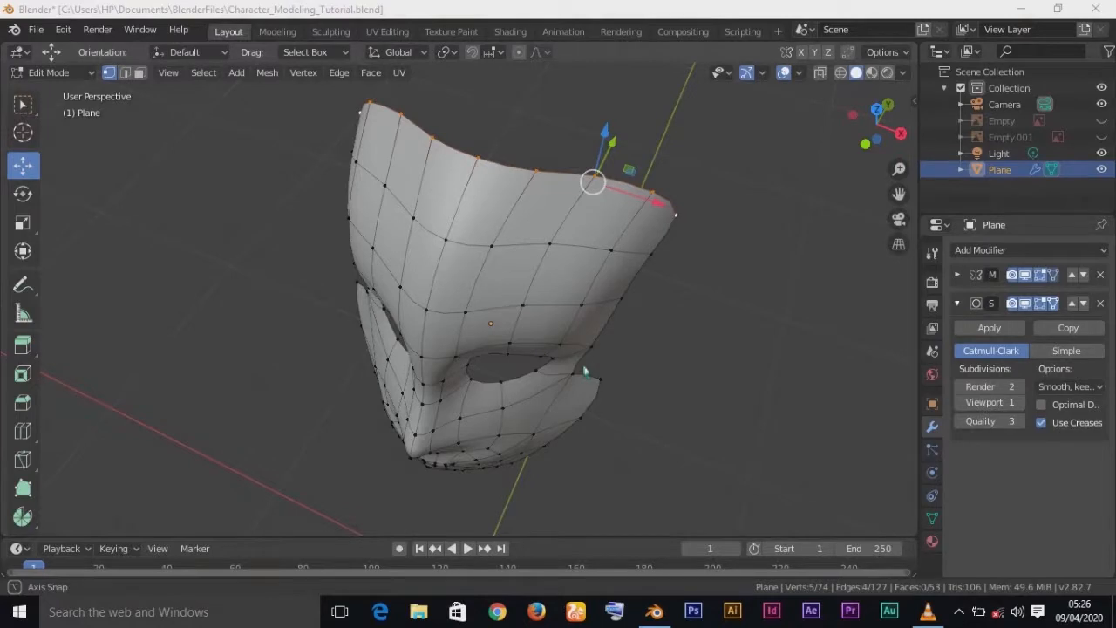
- Raise a forehead vertex along Z and shift a neighbouring forehead vertex slightly to even out the surface
{"action": "middle_click_drag", "start_coordinate": [584, 371], "coordinate": [504, 326]}
{"action": "middle_click_drag", "start_coordinate": [611, 356], "coordinate": [490, 344]}
{"action": "left_click", "coordinate": [406, 198]}
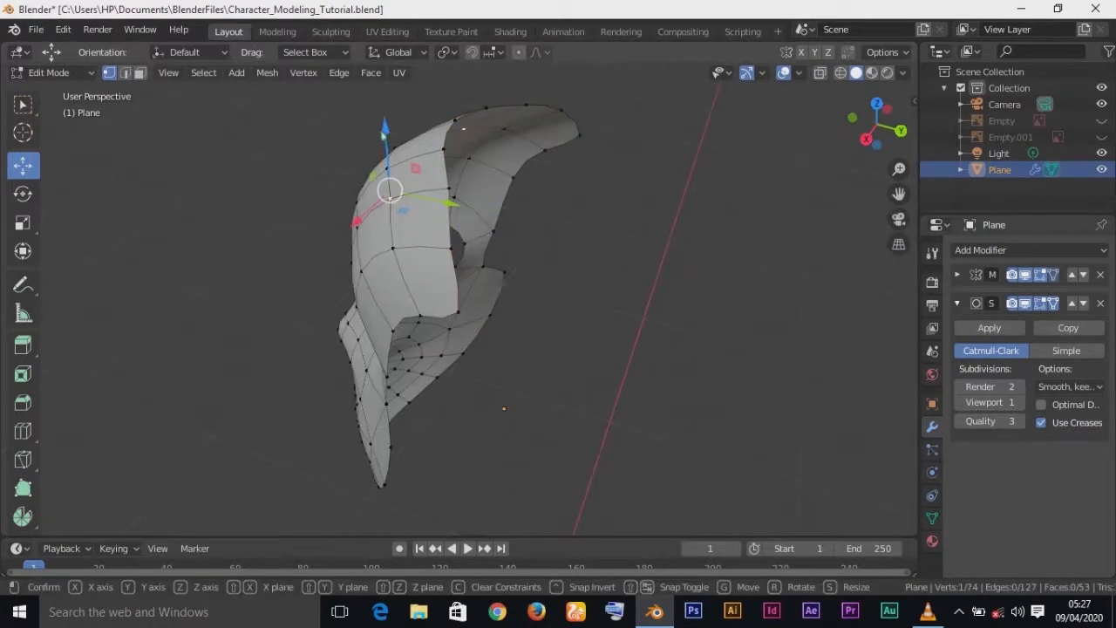
{"action": "left_click_drag", "start_coordinate": [384, 131], "coordinate": [378, 116]}
{"action": "middle_click_drag", "start_coordinate": [379, 116], "coordinate": [469, 237]}
{"action": "left_click", "coordinate": [435, 172]}
{"action": "left_click_drag", "start_coordinate": [438, 192], "coordinate": [429, 191]}
{"action": "middle_click_drag", "start_coordinate": [429, 191], "coordinate": [419, 344]}
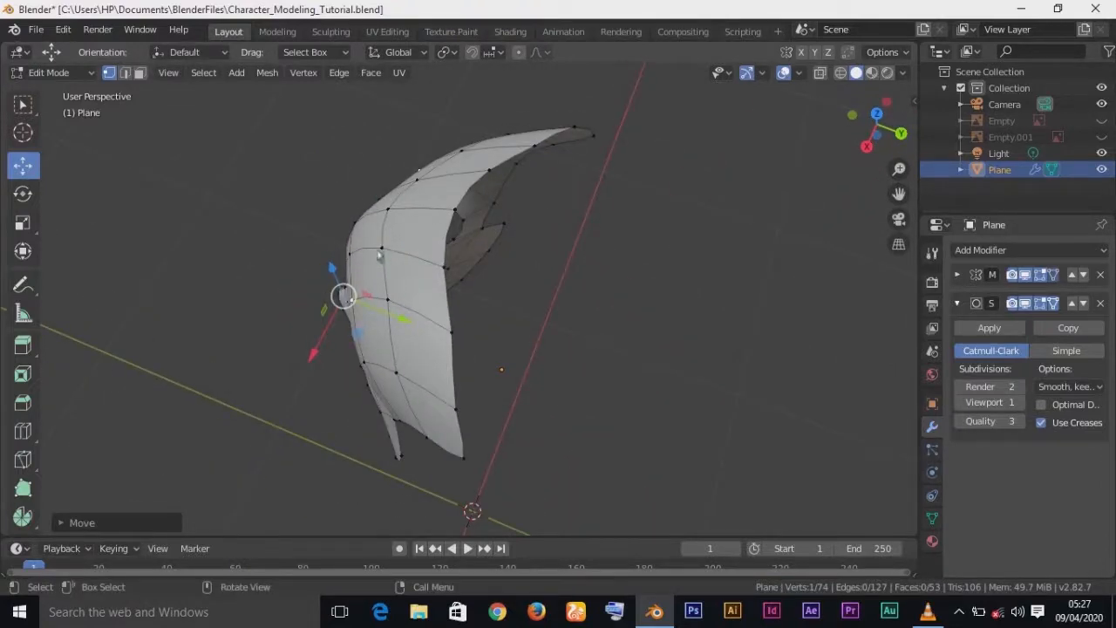
- Move another vertex in the row below the forehead's top edge freely to smooth the curve, and return to front view
{"action": "left_click", "coordinate": [381, 251]}
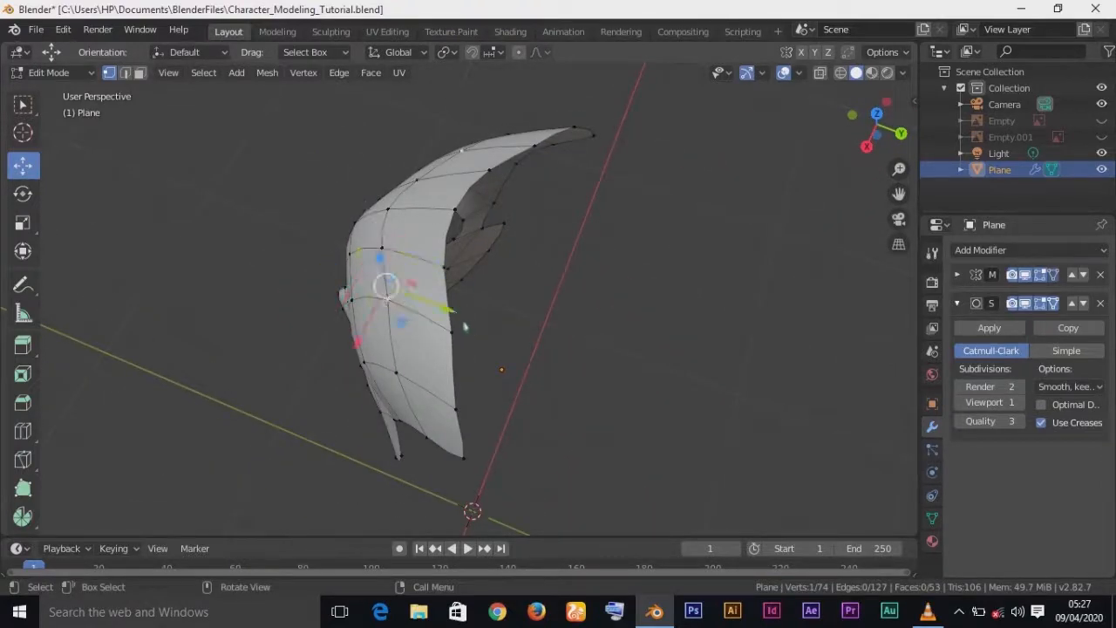
{"action": "key", "text": "g"}
{"action": "left_click", "coordinate": [455, 368]}
{"action": "middle_click_drag", "start_coordinate": [455, 368], "coordinate": [5, 168]}
{"action": "key", "text": "KP_1"}
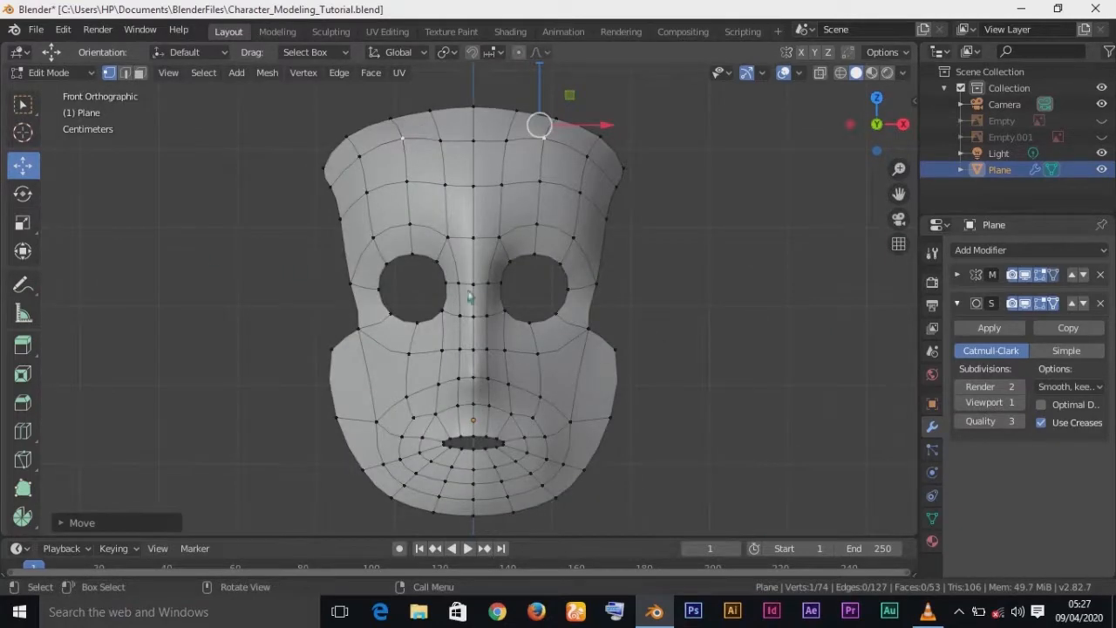
- Show both reference images in Object Mode and compare the face mesh with the front drawing
{"action": "key", "text": "Tab"}
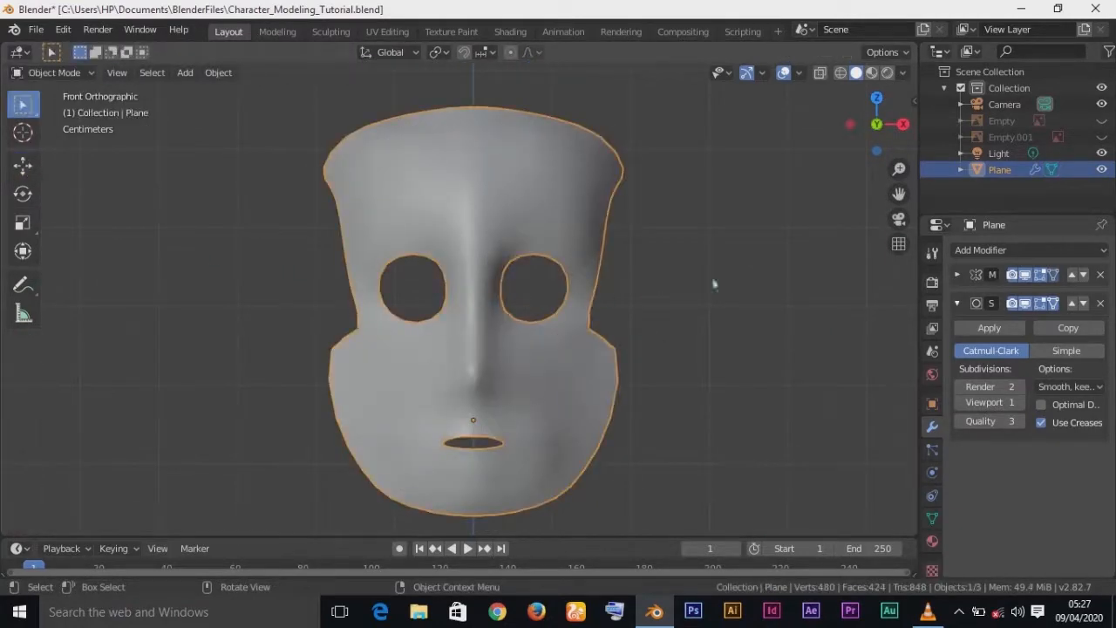
{"action": "left_click", "coordinate": [1102, 137]}
{"action": "left_click", "coordinate": [1102, 121]}
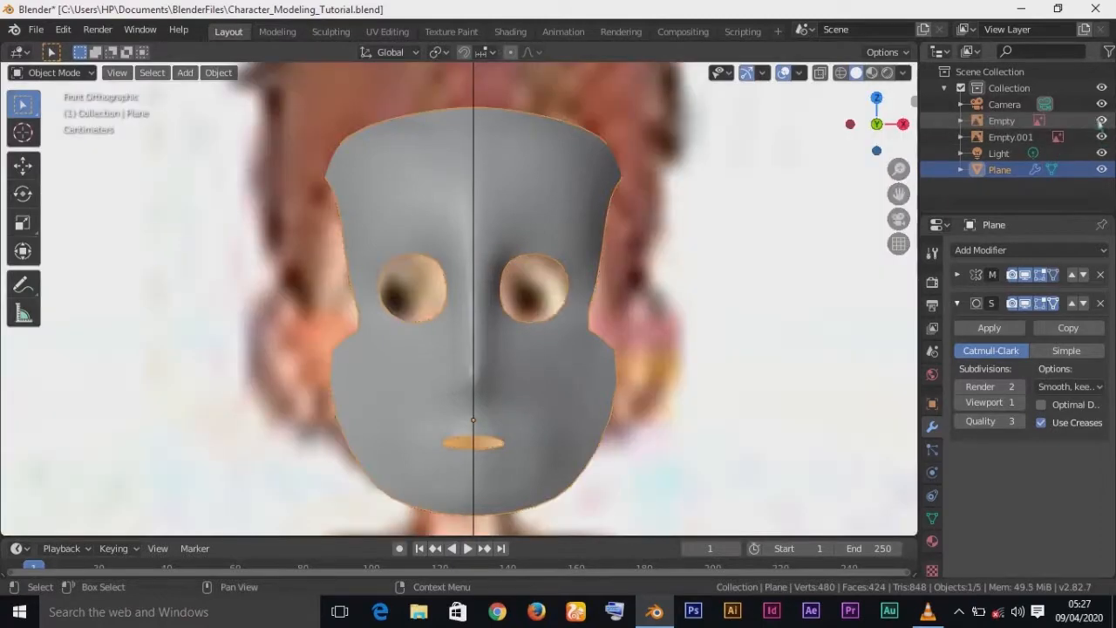
{"action": "scroll", "coordinate": [626, 343], "scroll_direction": "down", "scroll_amount": 3}
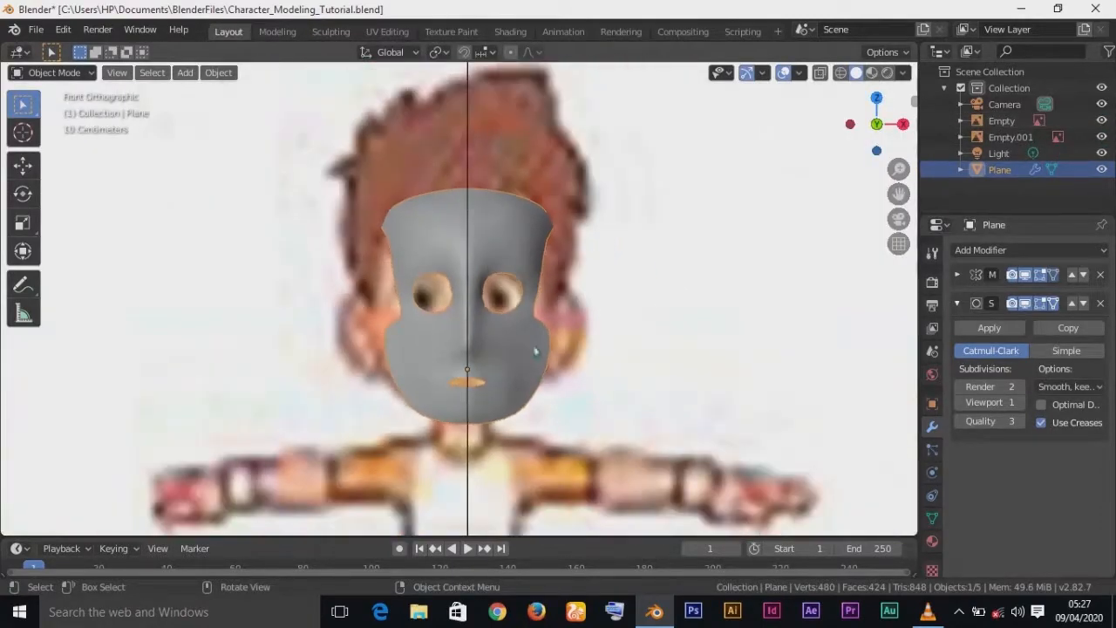
{"action": "key", "text": "Tab"}
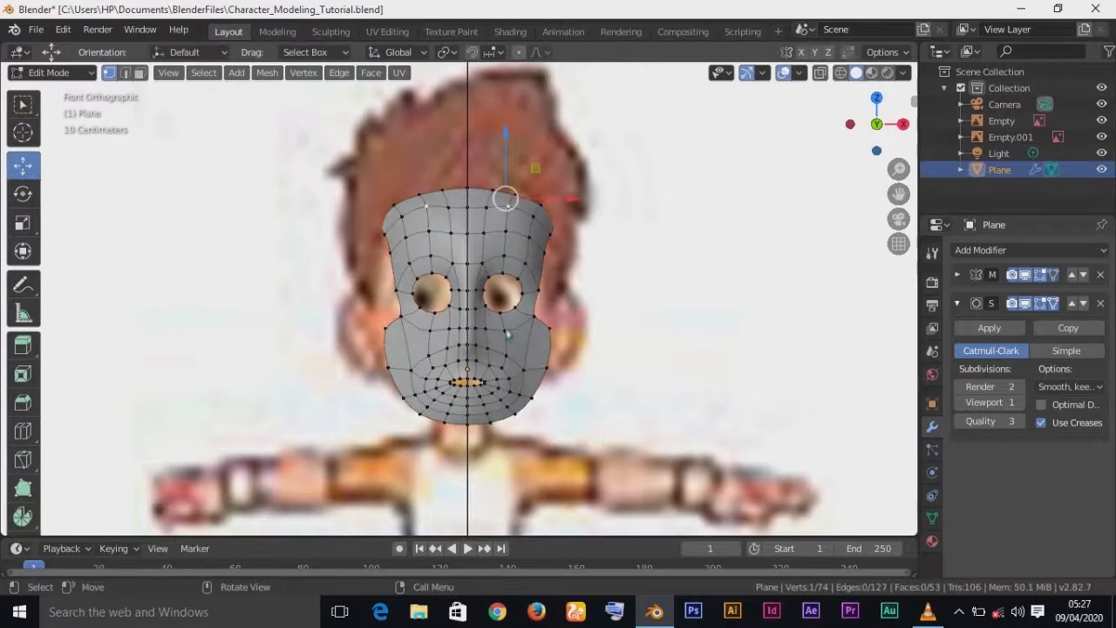
{"action": "scroll", "coordinate": [509, 334], "scroll_direction": "up", "scroll_amount": 1}
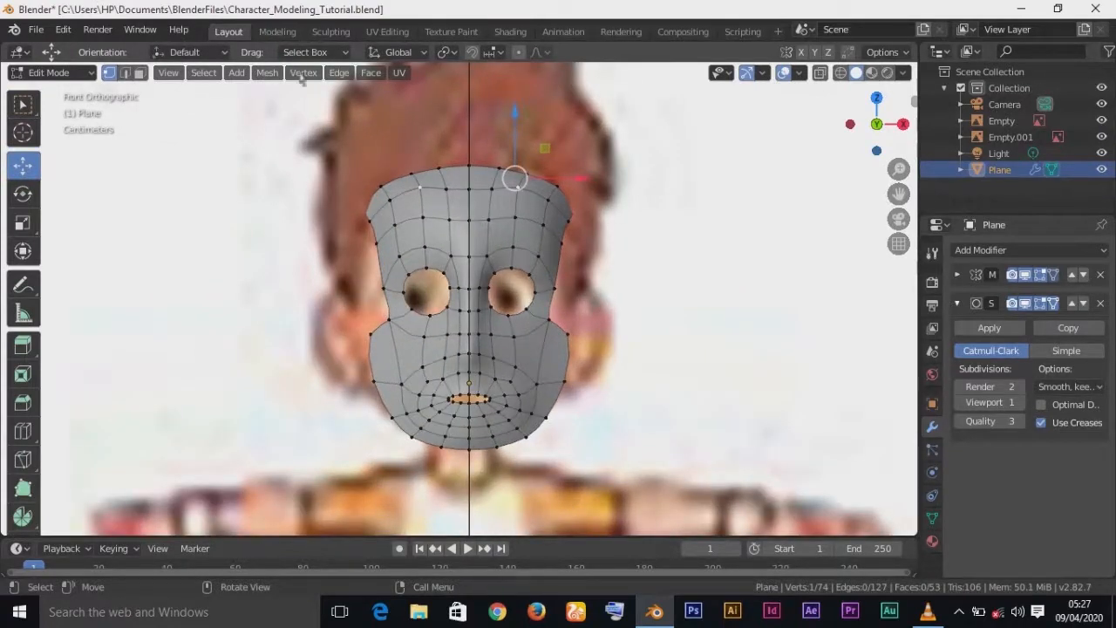
{"action": "key", "text": "Tab"}
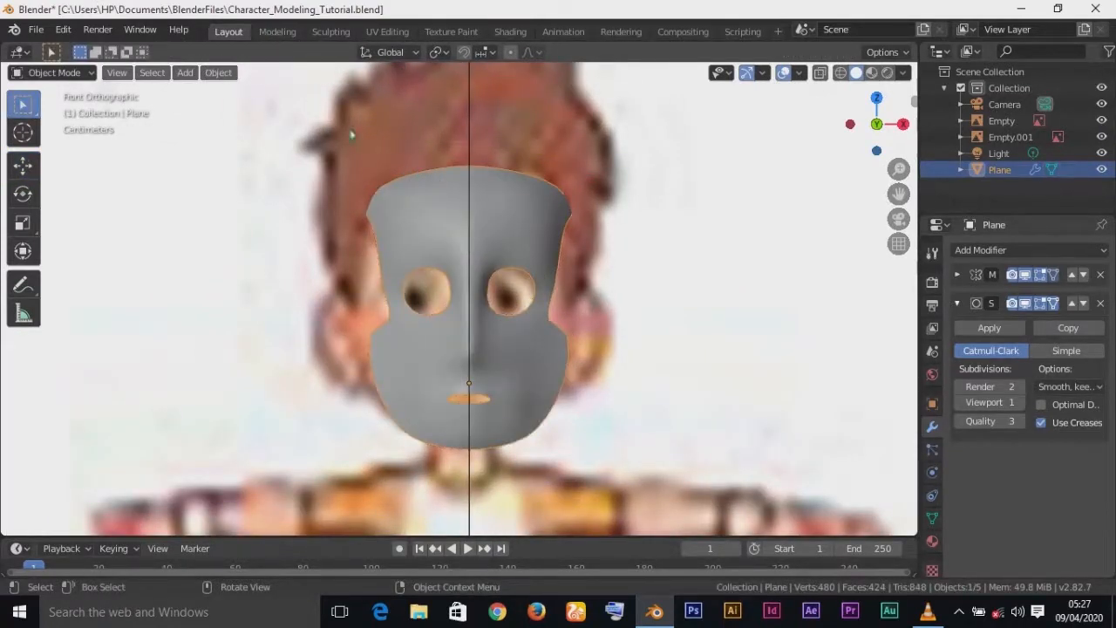
- Switch to the Modeling workspace and frame the character's head and upper body in front view
{"action": "left_click", "coordinate": [278, 31]}
{"action": "key", "text": "KP_1"}
{"action": "scroll", "coordinate": [506, 280], "scroll_direction": "down", "scroll_amount": 2}
{"action": "scroll", "coordinate": [506, 280], "scroll_direction": "up", "scroll_amount": 8}
{"action": "middle_click_drag", "start_coordinate": [506, 280], "coordinate": [523, 471], "text": "shift"}
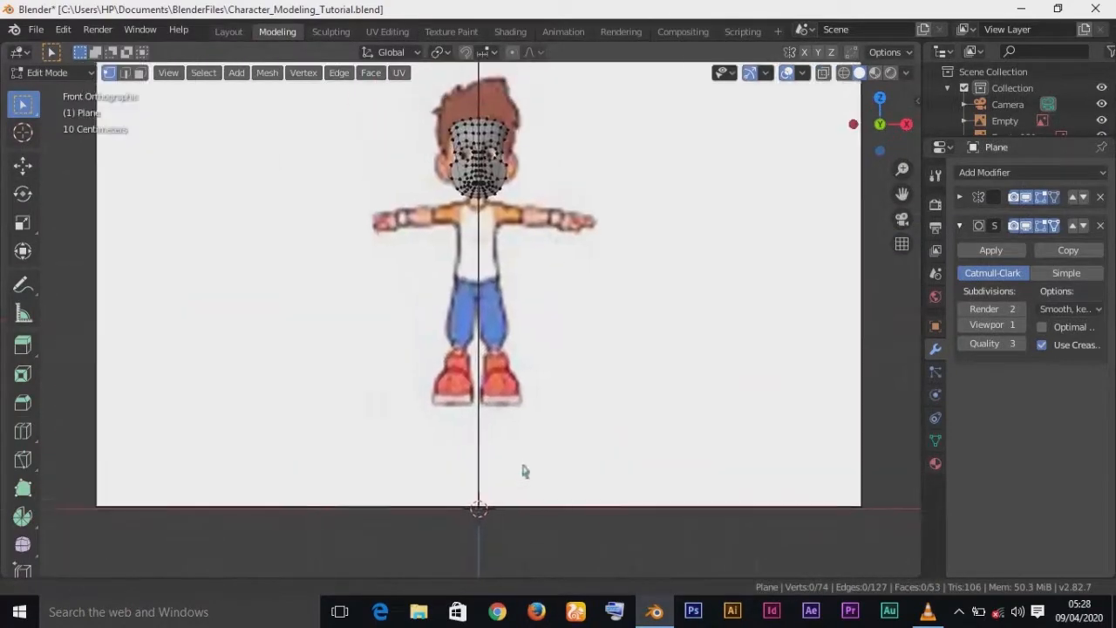
{"action": "scroll", "coordinate": [498, 305], "scroll_direction": "down", "scroll_amount": 2}
{"action": "scroll", "coordinate": [498, 305], "scroll_direction": "up", "scroll_amount": 5}
{"action": "middle_click_drag", "start_coordinate": [498, 305], "coordinate": [548, 576], "text": "shift"}
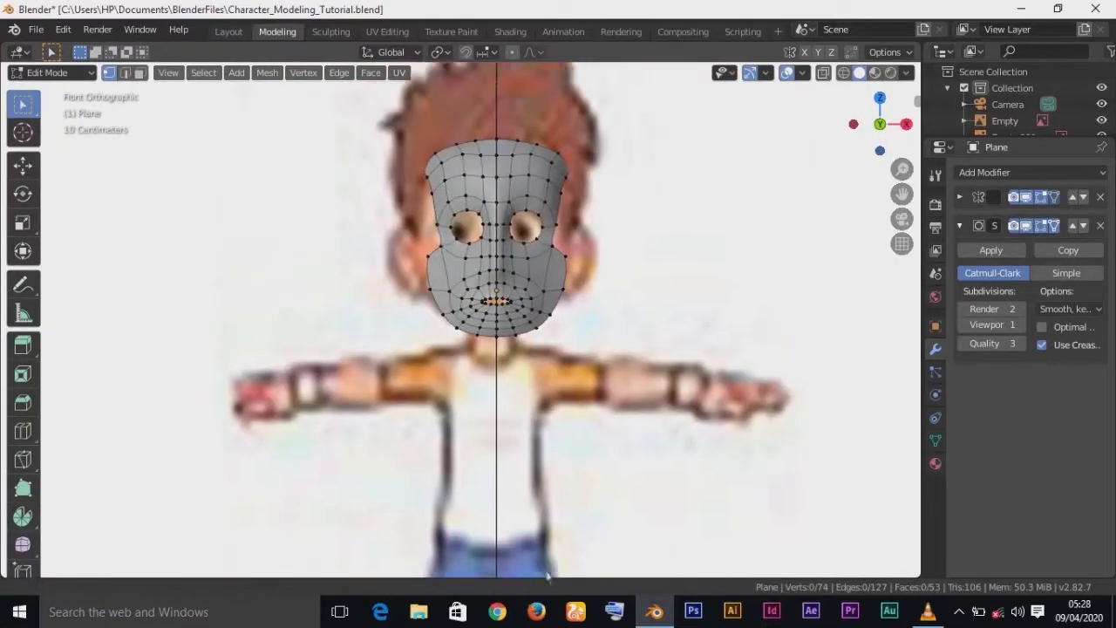
{"action": "scroll", "coordinate": [520, 255], "scroll_direction": "up", "scroll_amount": 1}
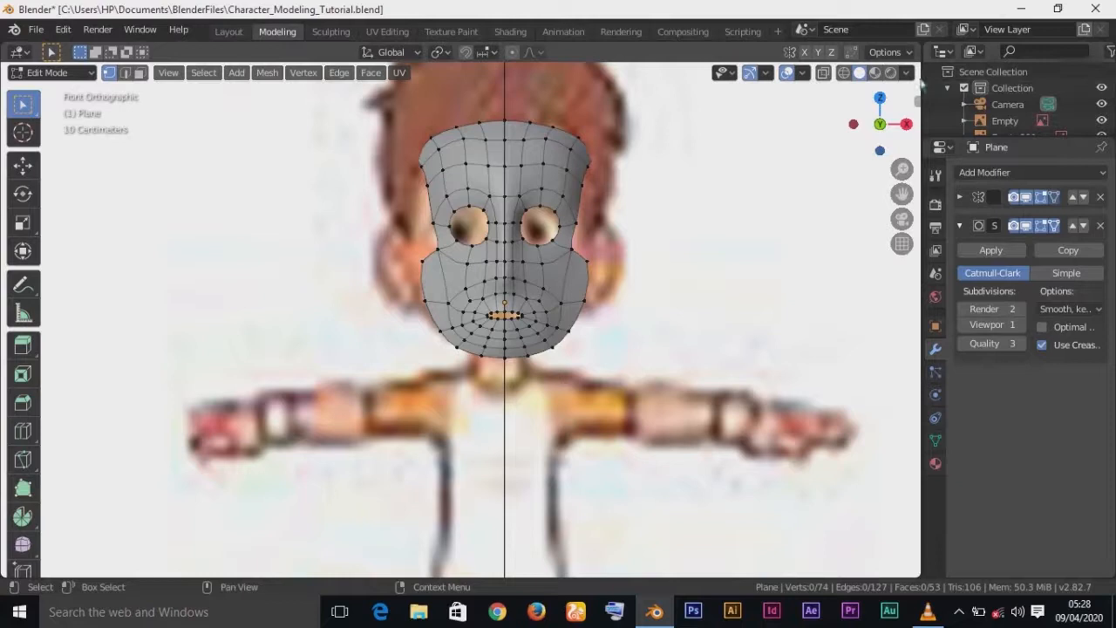
- Split the 3D viewport vertically into two halves and set the second one to the right orthographic view of the head
{"action": "right_click", "coordinate": [921, 81]}
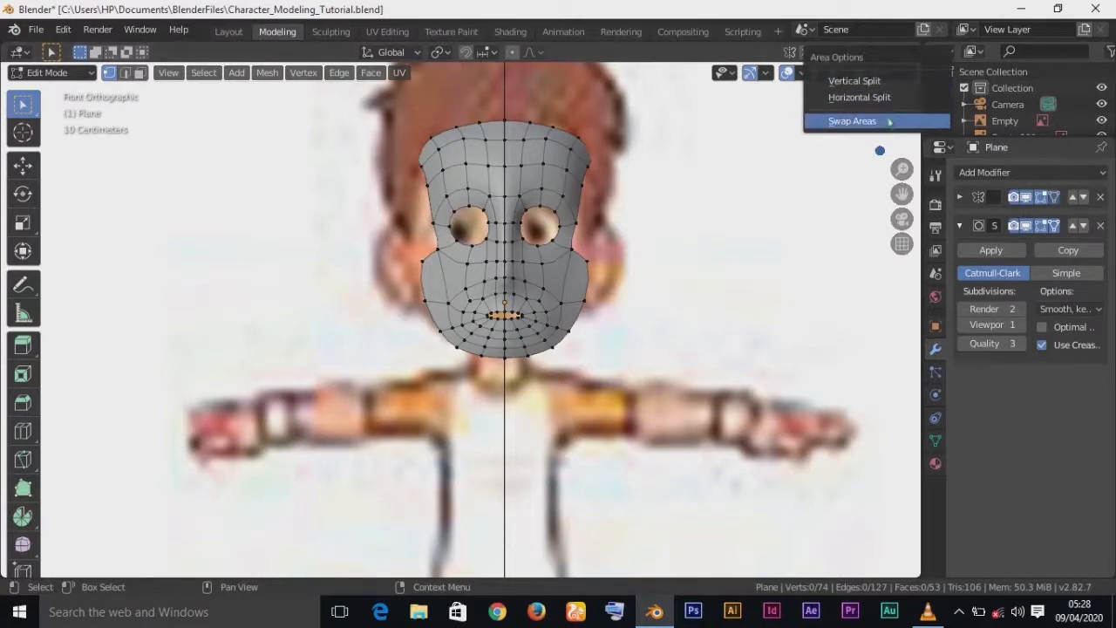
{"action": "left_click", "coordinate": [888, 81]}
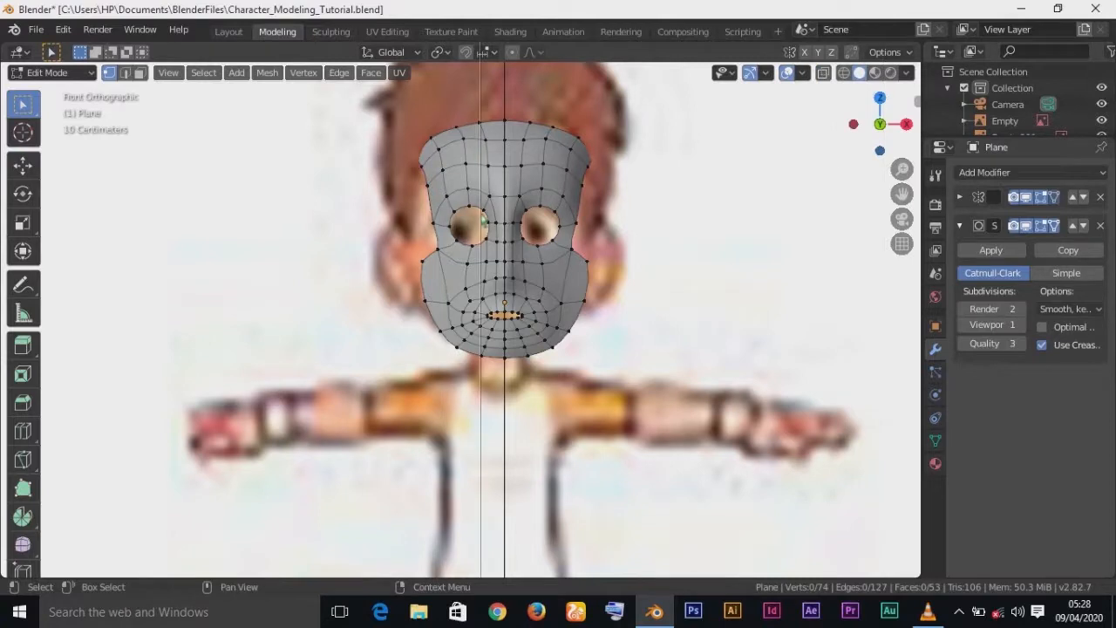
{"action": "left_click", "coordinate": [504, 229]}
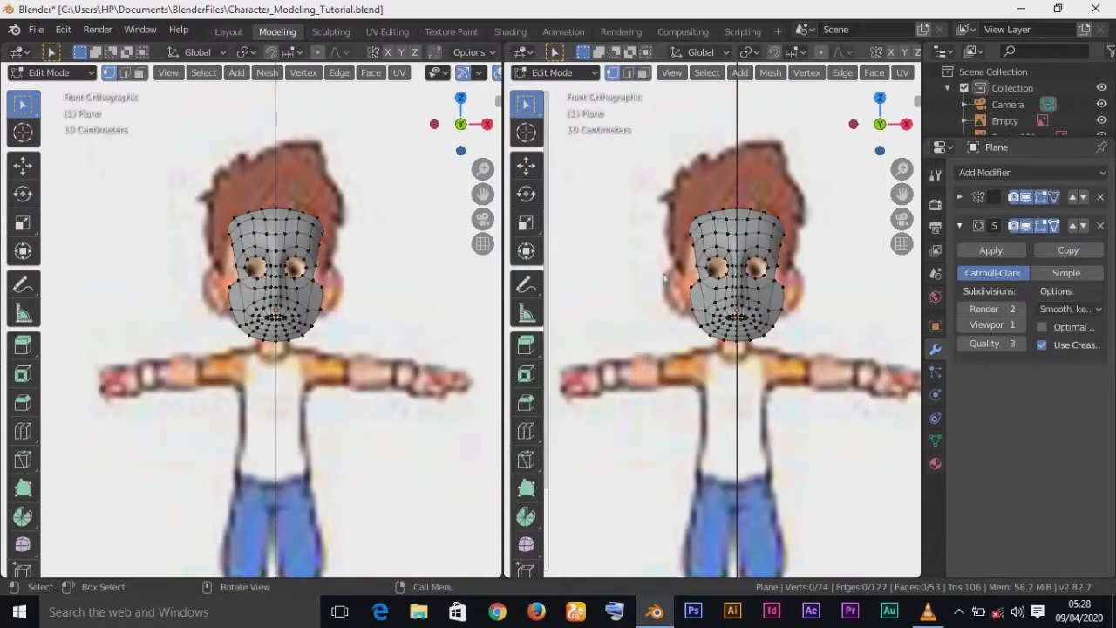
{"action": "key", "text": "KP_3"}
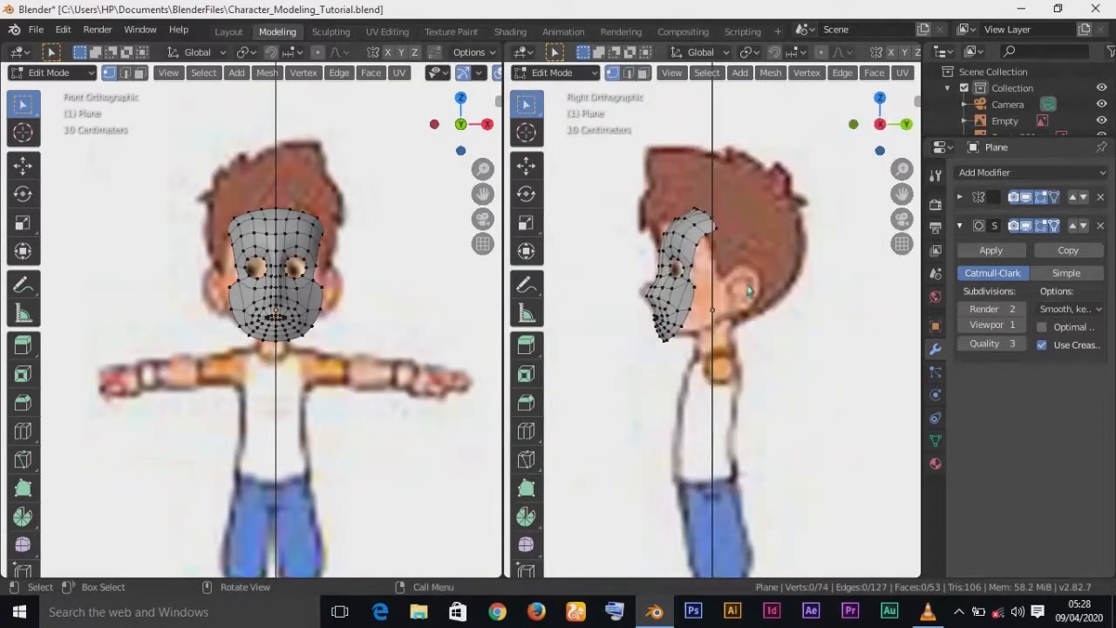
{"action": "scroll", "coordinate": [748, 292], "scroll_direction": "down", "scroll_amount": 2}
{"action": "scroll", "coordinate": [748, 291], "scroll_direction": "up", "scroll_amount": 5}
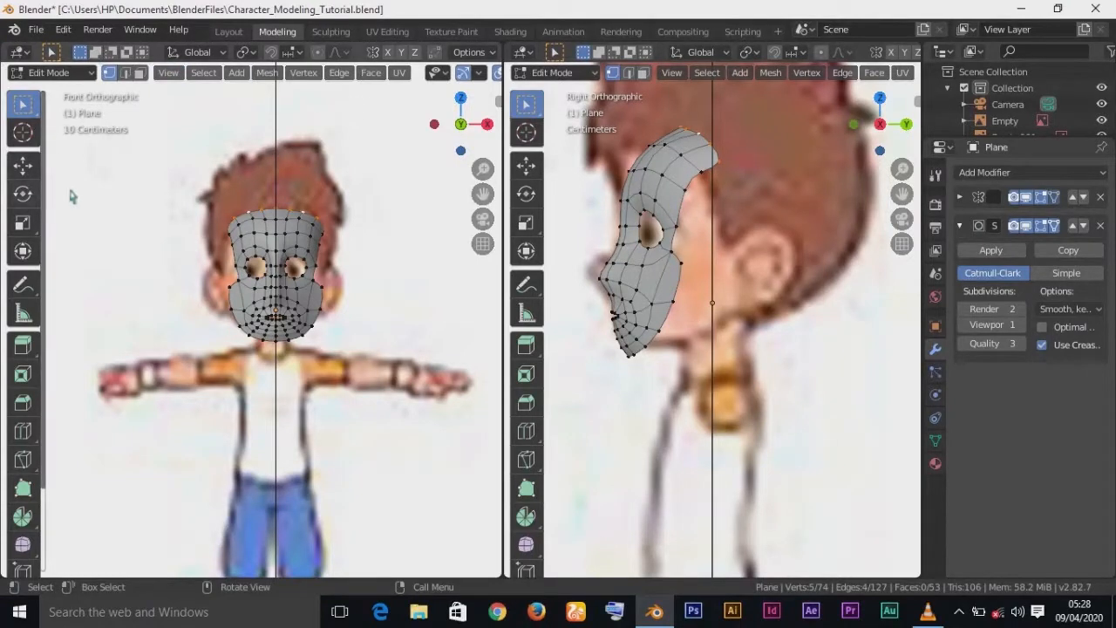
- Rotate the forehead's top edge row slightly in the side view and move it slightly down
{"action": "left_click", "coordinate": [526, 194]}
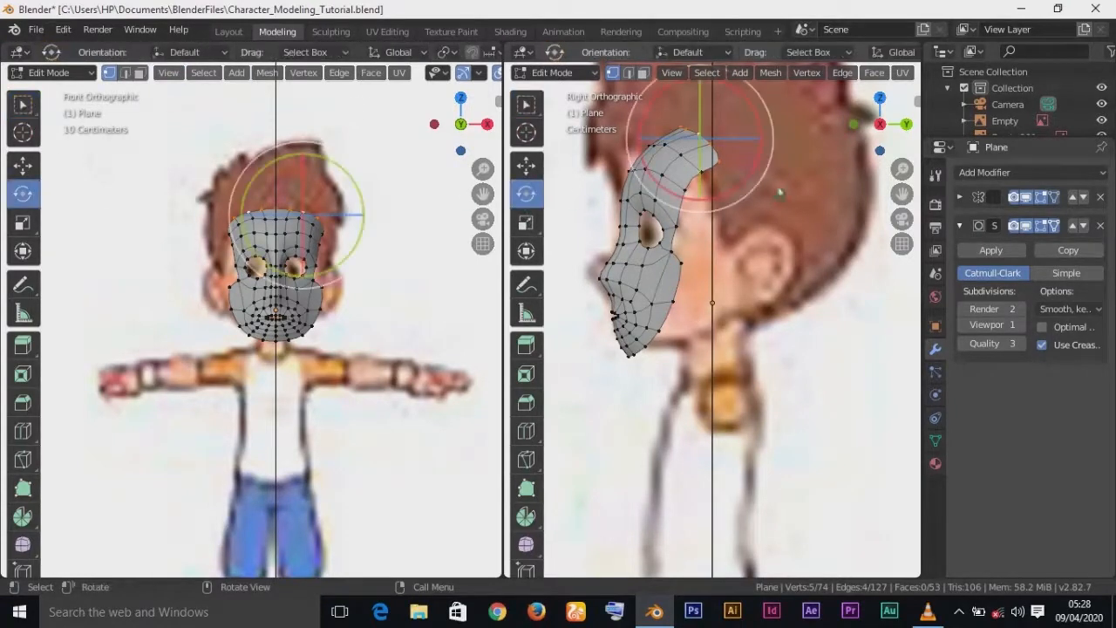
{"action": "mouse_move", "coordinate": [770, 188]}
{"action": "left_mouse_down"}
{"action": "mouse_move", "coordinate": [758, 180]}
{"action": "mouse_move", "coordinate": [757, 196]}
{"action": "mouse_move", "coordinate": [747, 185]}
{"action": "mouse_move", "coordinate": [755, 193]}
{"action": "left_mouse_up"}
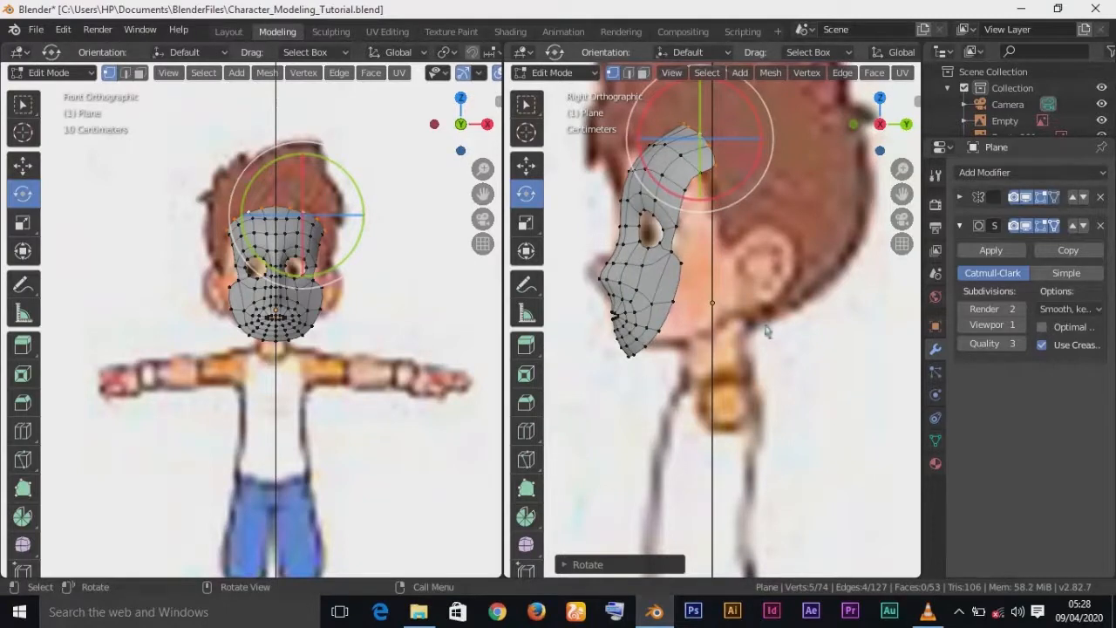
{"action": "scroll", "coordinate": [724, 270], "scroll_direction": "up", "scroll_amount": 1}
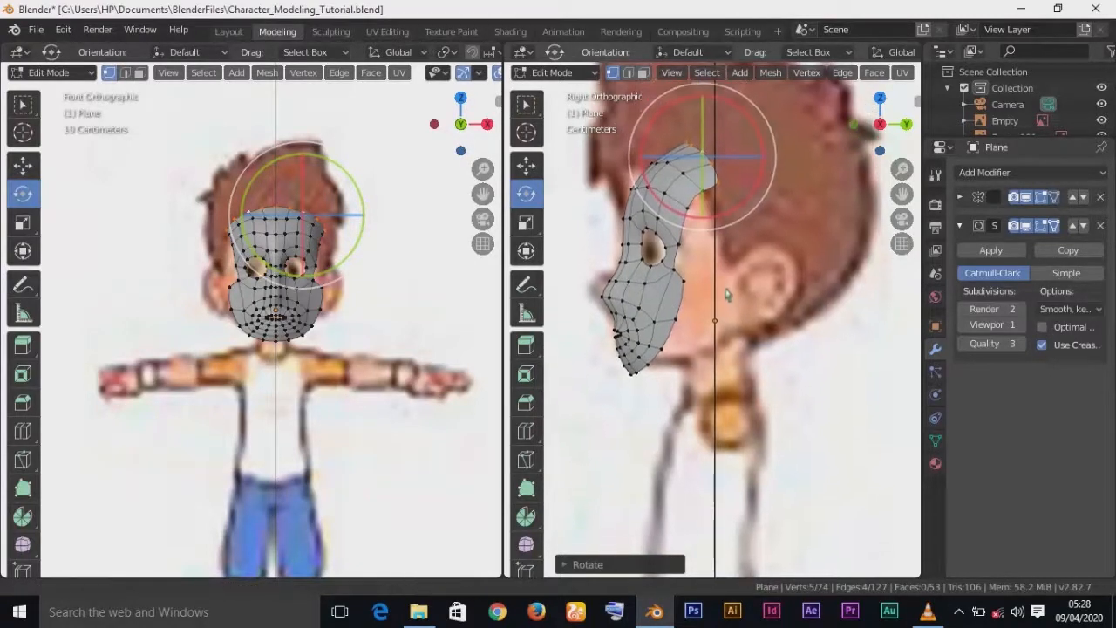
{"action": "scroll", "coordinate": [727, 288], "scroll_direction": "down", "scroll_amount": 2}
{"action": "scroll", "coordinate": [729, 301], "scroll_direction": "up", "scroll_amount": 1}
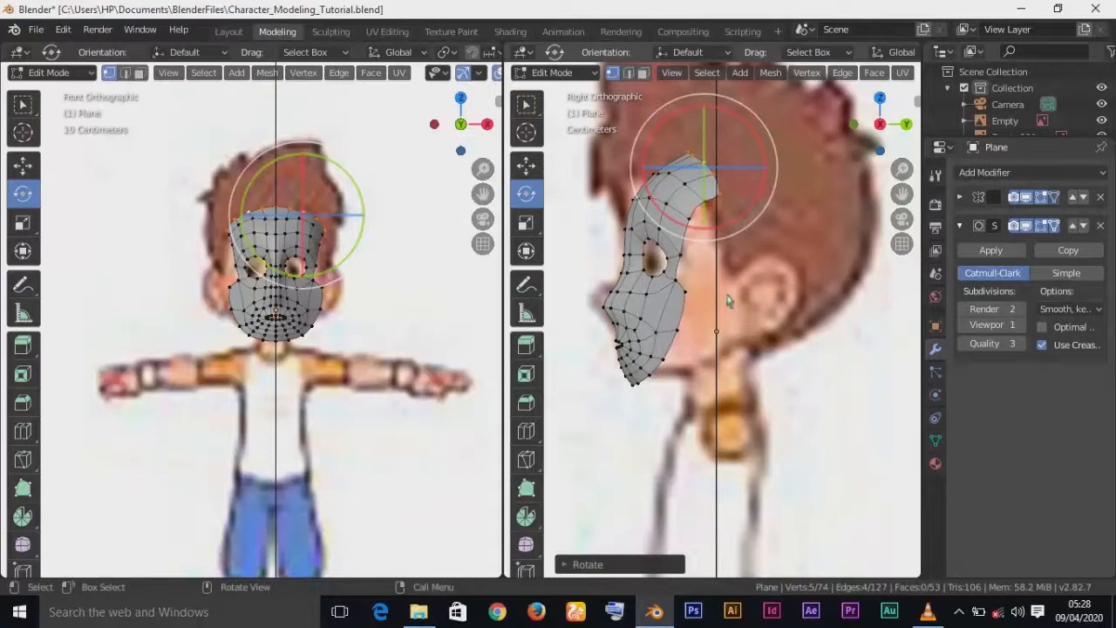
{"action": "key", "text": "g"}
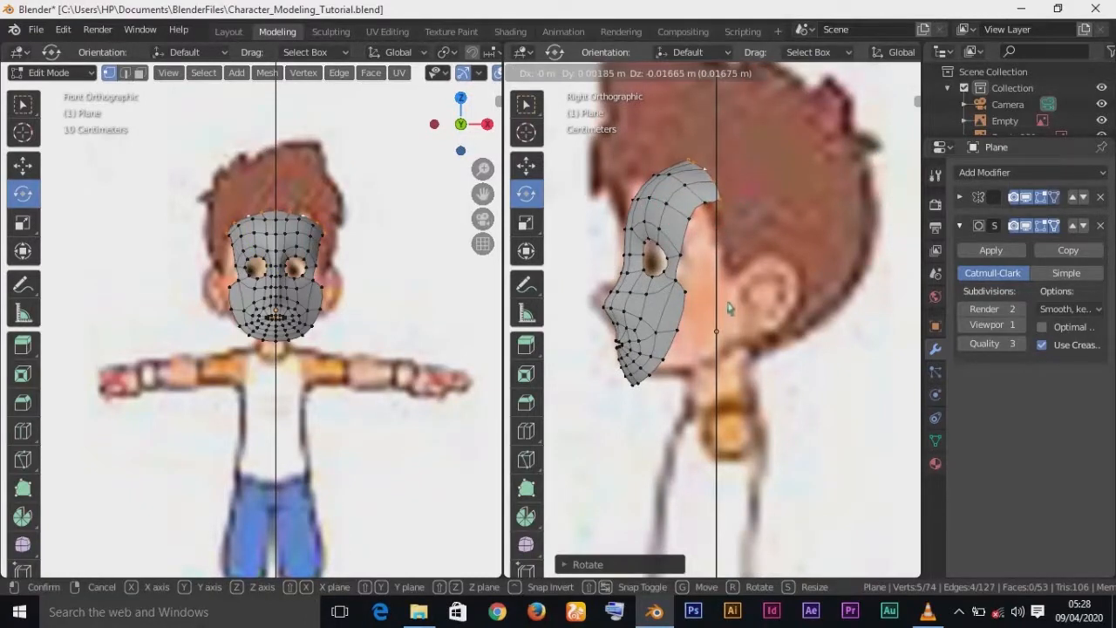
{"action": "left_click", "coordinate": [729, 305]}
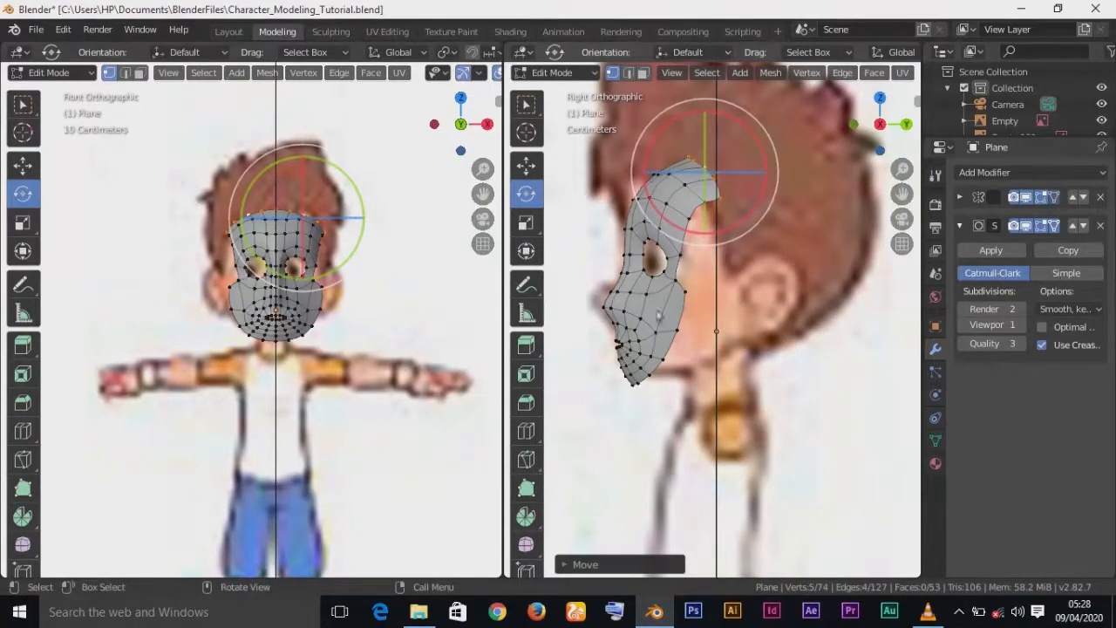
- Try scaling the forehead's top edge row down along Z in the side view
{"action": "left_click", "coordinate": [23, 222]}
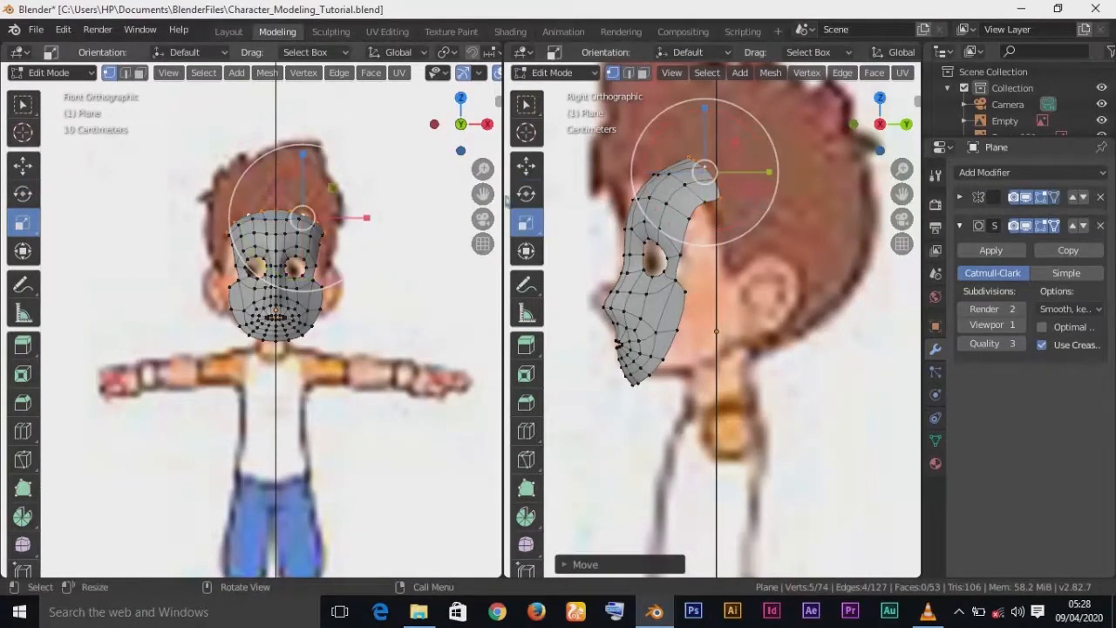
{"action": "left_click_drag", "start_coordinate": [704, 108], "coordinate": [707, 137]}
{"action": "middle_click_drag", "start_coordinate": [713, 209], "coordinate": [767, 300]}
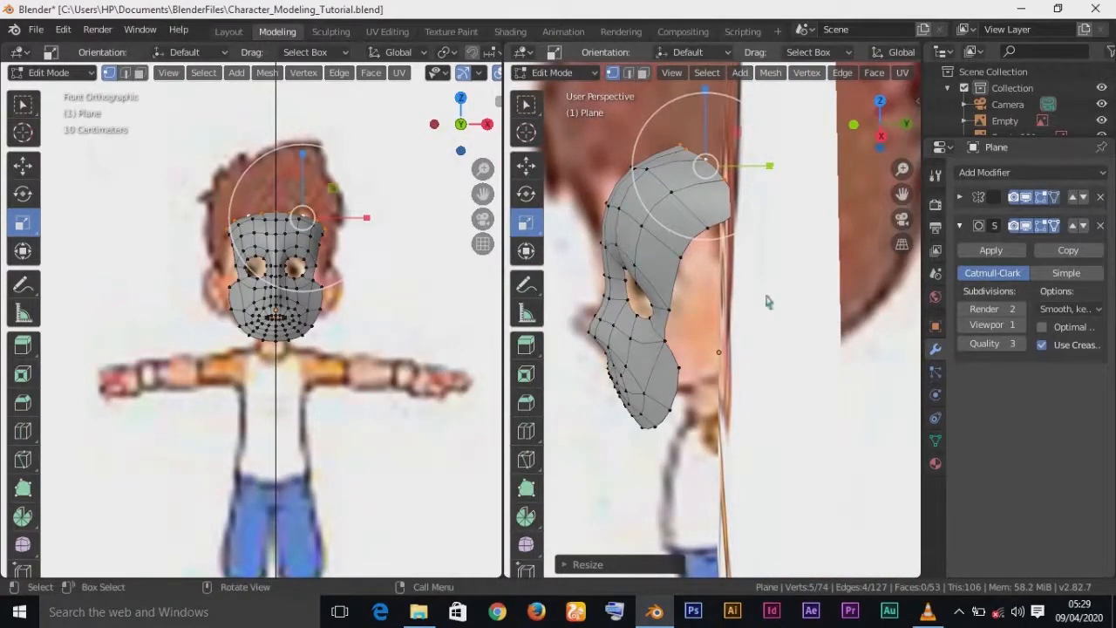
{"action": "key", "text": "KP_3"}
{"action": "key", "text": "ctrl"}
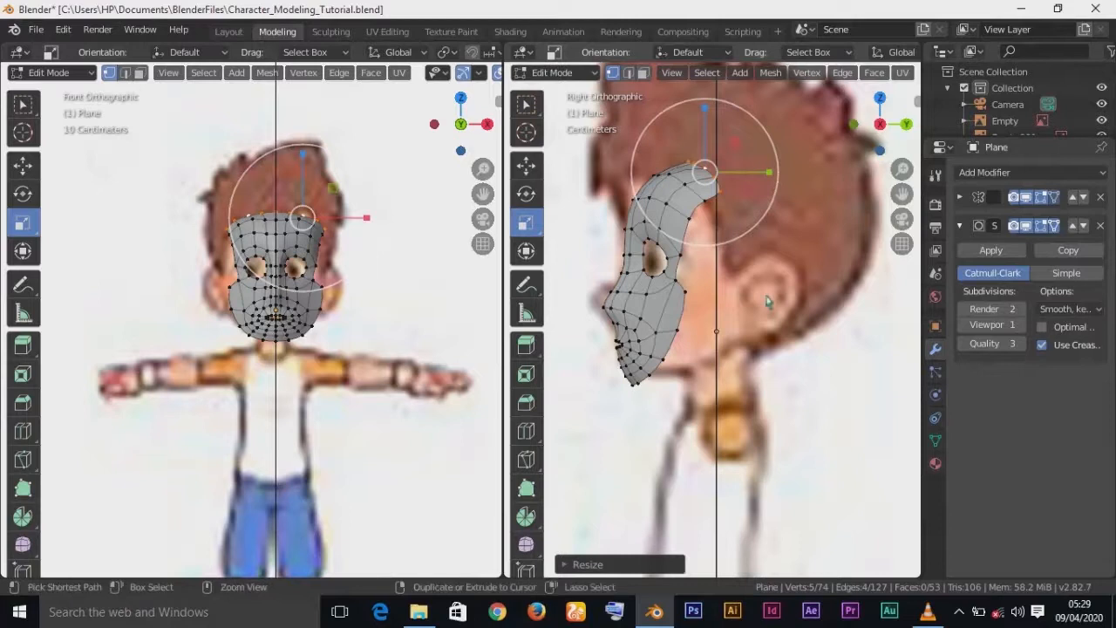
{"action": "key", "text": "ctrl+z"}
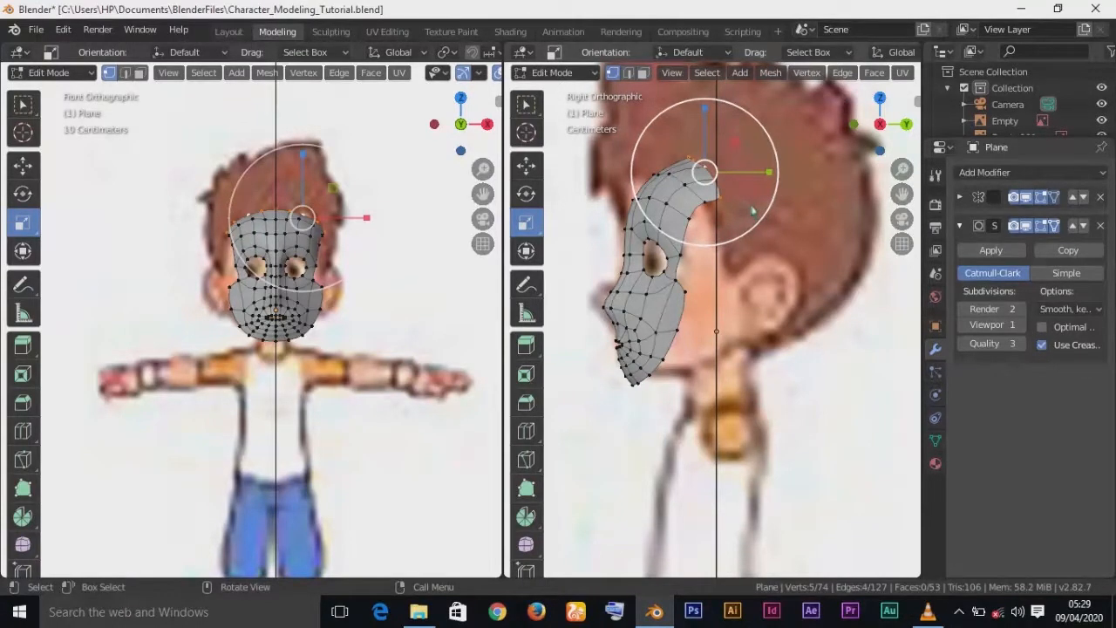
- Extrude the forehead's top edge row twice toward the back of the head, about 0.086 m and about 0.074 m, sloping slightly down
{"action": "key", "text": "e"}
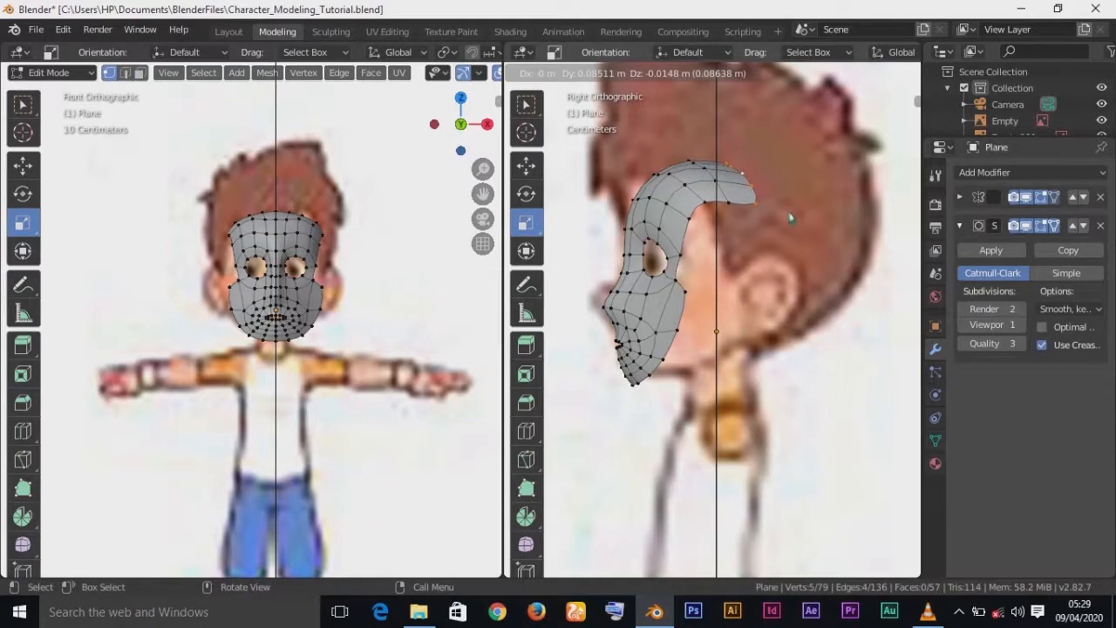
{"action": "left_click", "coordinate": [792, 218]}
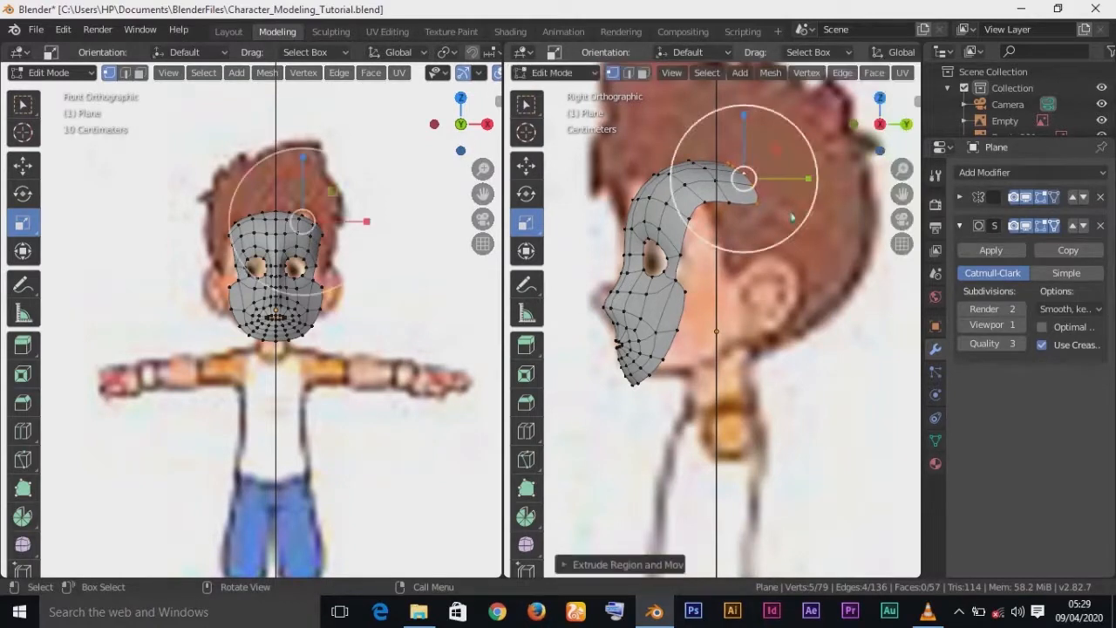
{"action": "key", "text": "e"}
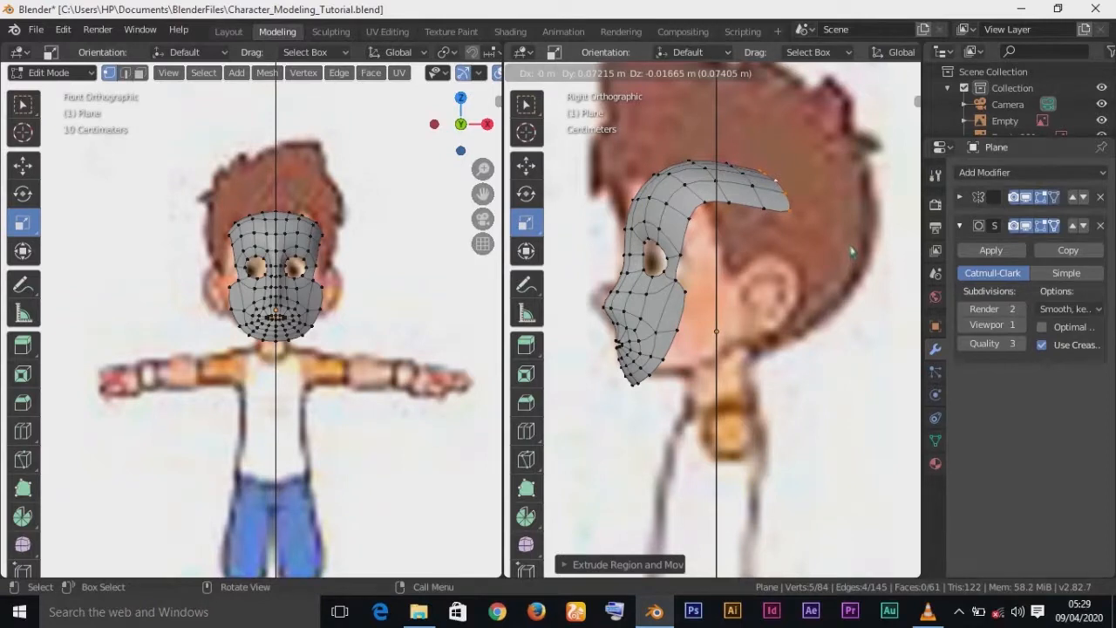
{"action": "double_click", "coordinate": [852, 252]}
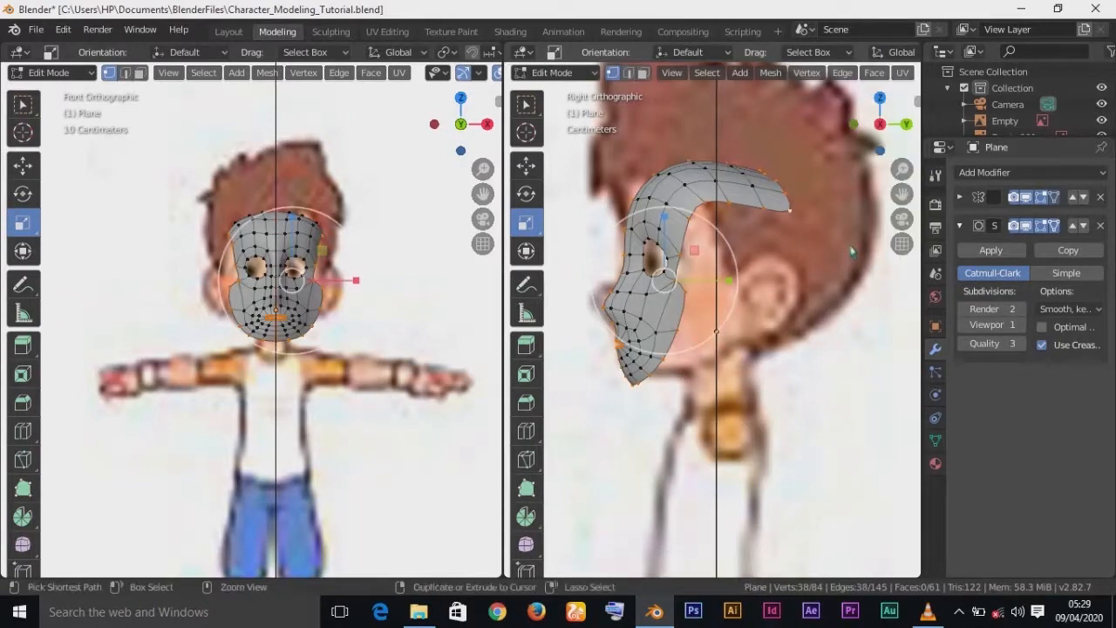
- Move the last three edge rows on top of the head slightly up, raising the rearmost two a little further
{"action": "key", "text": "ctrl+KP_Subtract"}
{"action": "key", "text": "ctrl+KP_Add"}
{"action": "key", "text": "ctrl+KP_Add"}
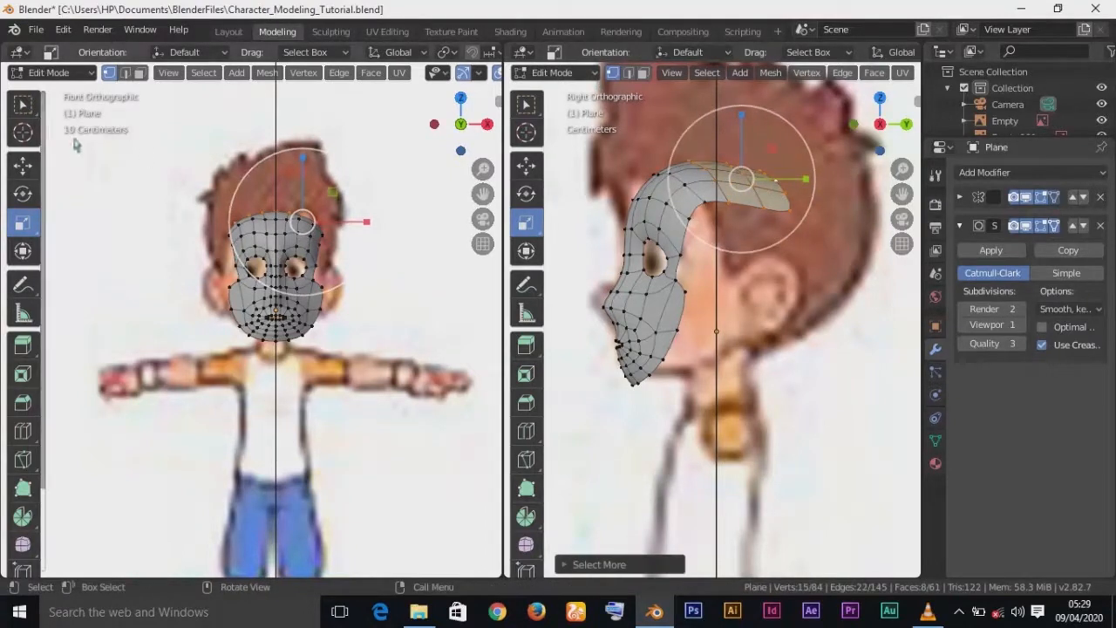
{"action": "left_click", "coordinate": [22, 164]}
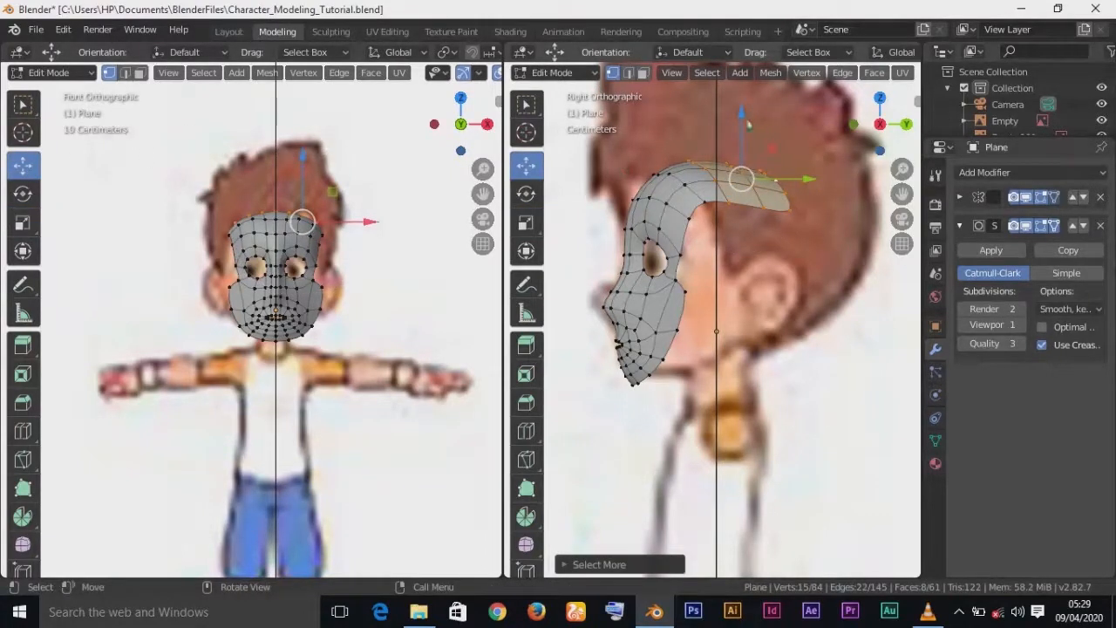
{"action": "left_click_drag", "start_coordinate": [748, 124], "coordinate": [744, 121]}
{"action": "key", "text": "alt+a"}
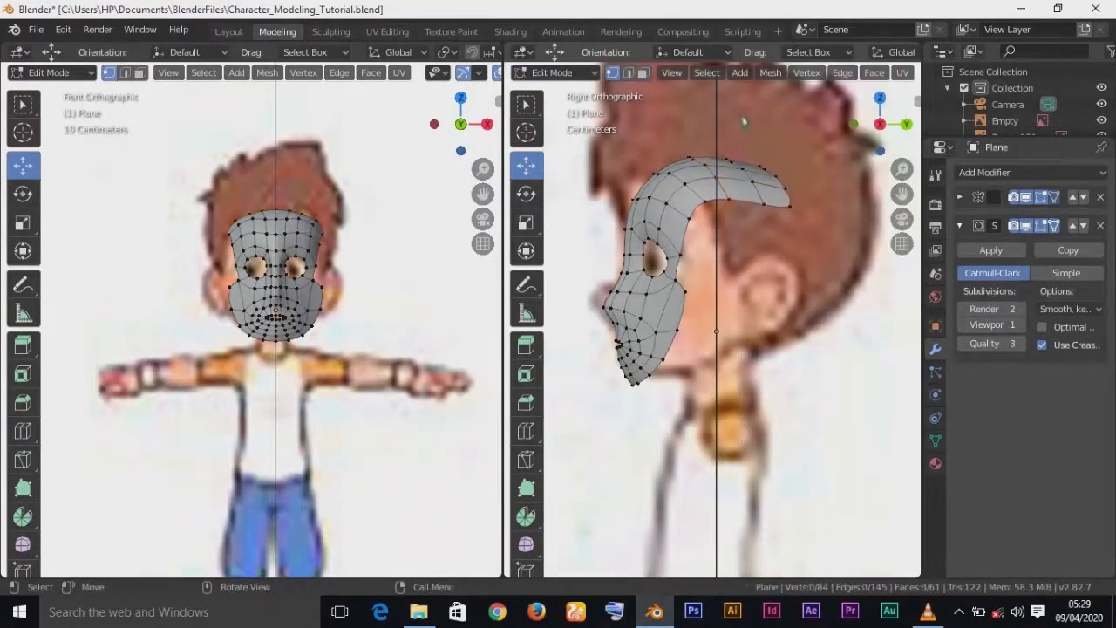
{"action": "key", "text": "ctrl+z"}
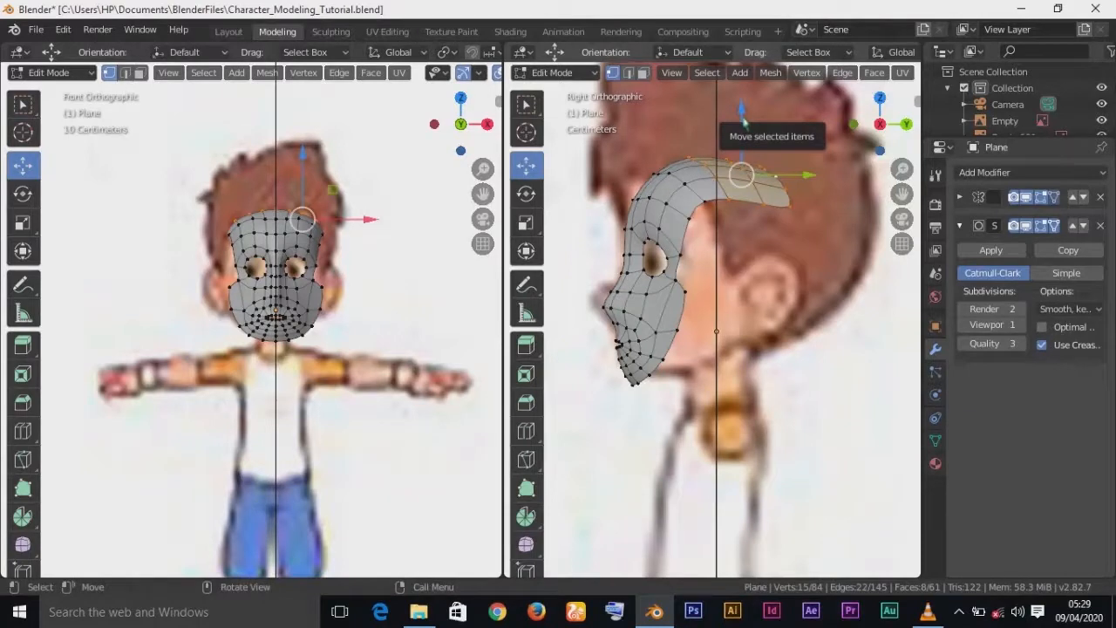
{"action": "key", "text": "ctrl+KP_Subtract"}
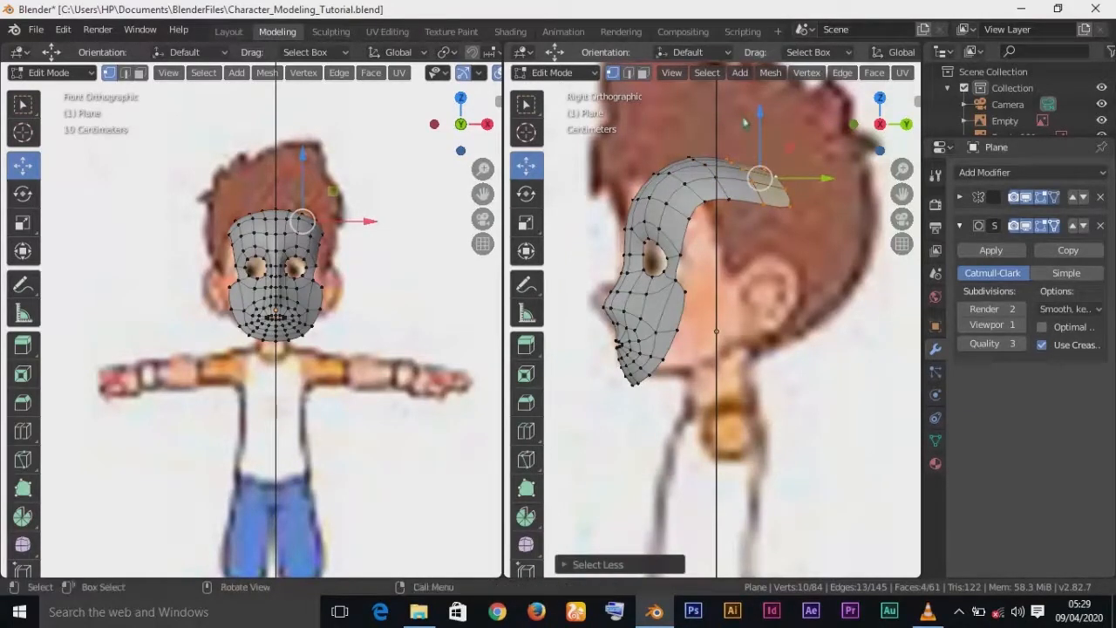
{"action": "left_click_drag", "start_coordinate": [755, 123], "coordinate": [758, 108]}
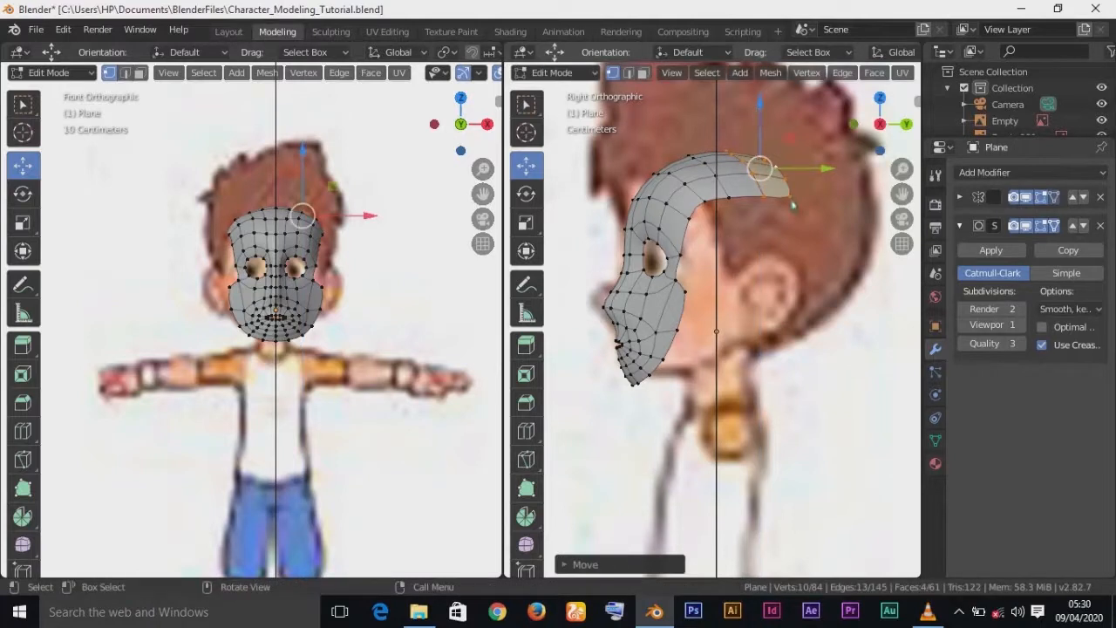
- Rotate the rearmost edge row of the head strip slightly clockwise in the side view
{"action": "left_click", "coordinate": [792, 205], "text": "alt"}
{"action": "left_click", "coordinate": [790, 195], "text": "alt"}
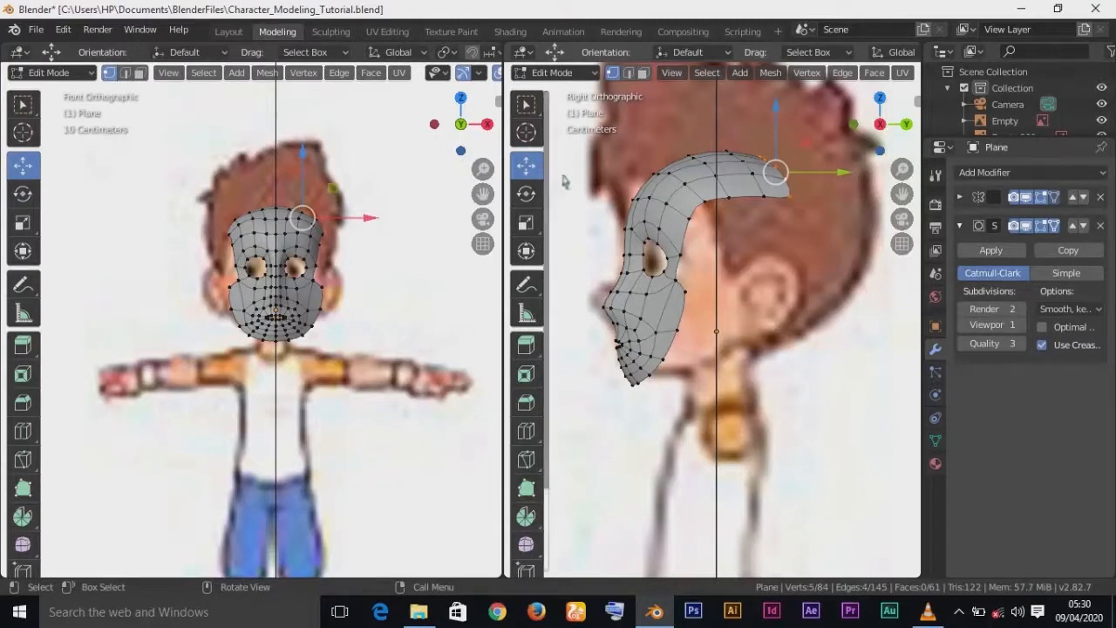
{"action": "left_click", "coordinate": [525, 193]}
{"action": "left_click_drag", "start_coordinate": [843, 213], "coordinate": [828, 224]}
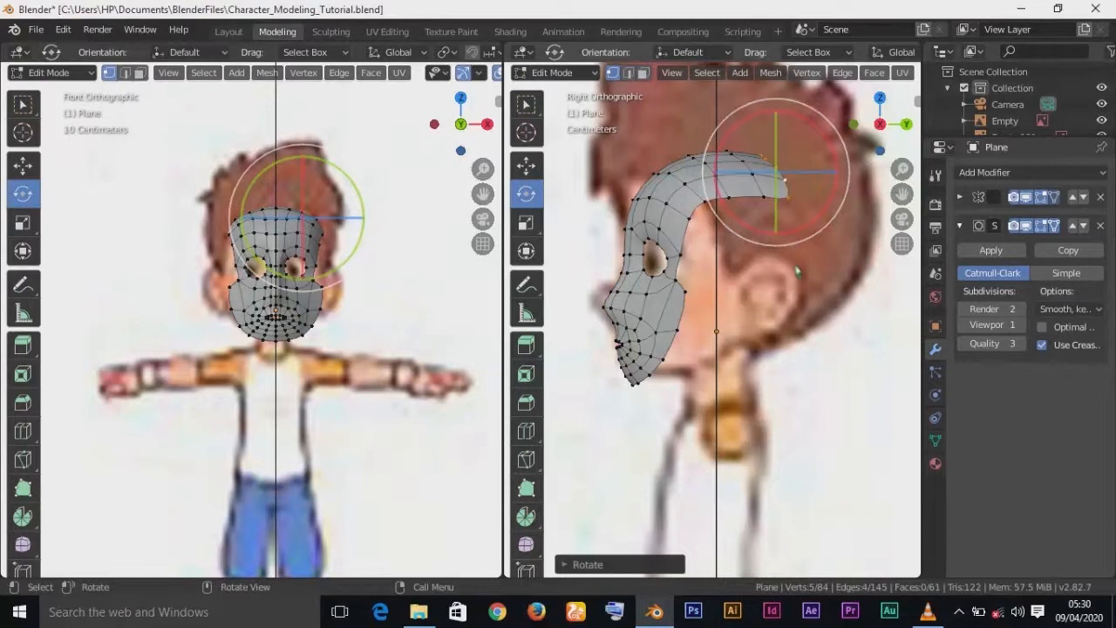
- Try extruding the rearmost edge row about 0.08 m diagonally down toward the back of the head
{"action": "key", "text": "e"}
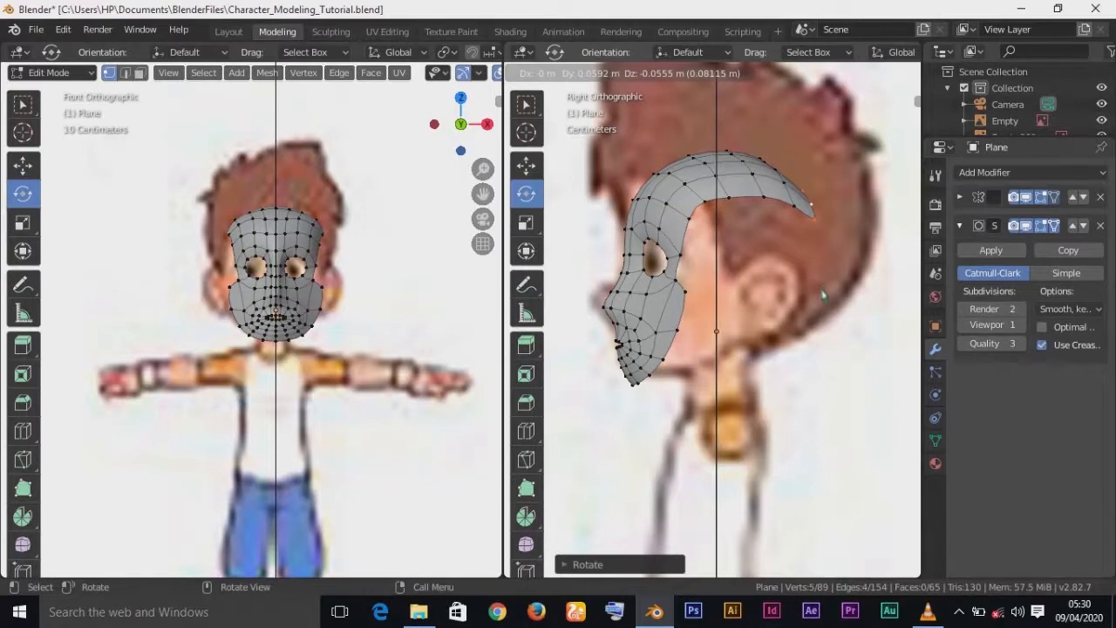
{"action": "left_click", "coordinate": [824, 297]}
{"action": "middle_click_drag", "start_coordinate": [824, 297], "coordinate": [791, 351]}
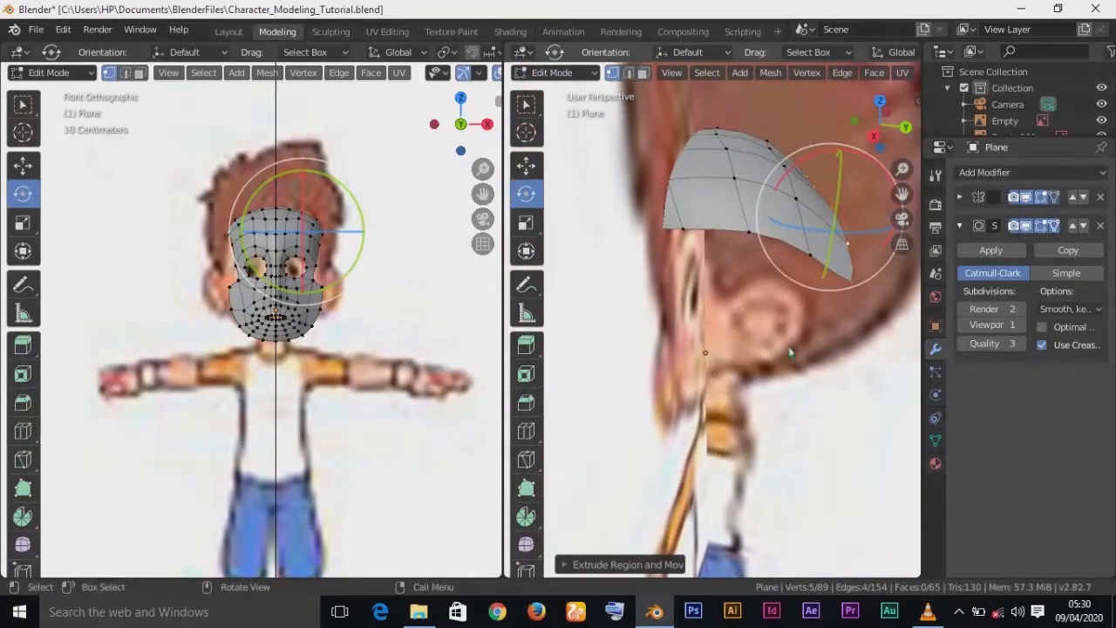
{"action": "key", "text": "KP_3"}
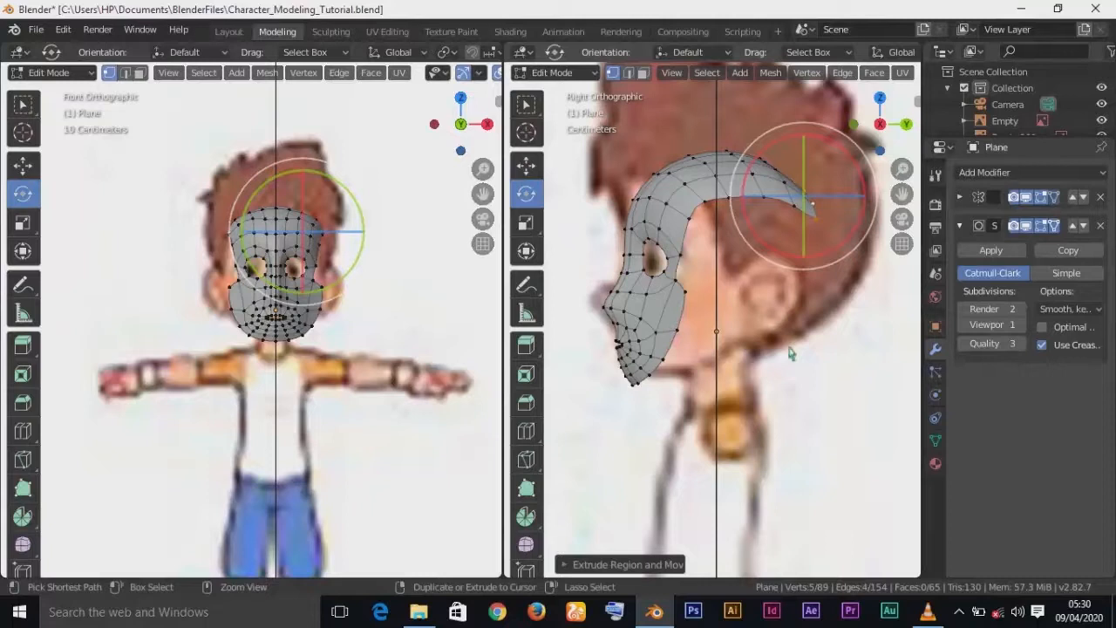
{"action": "key", "text": "ctrl+z"}
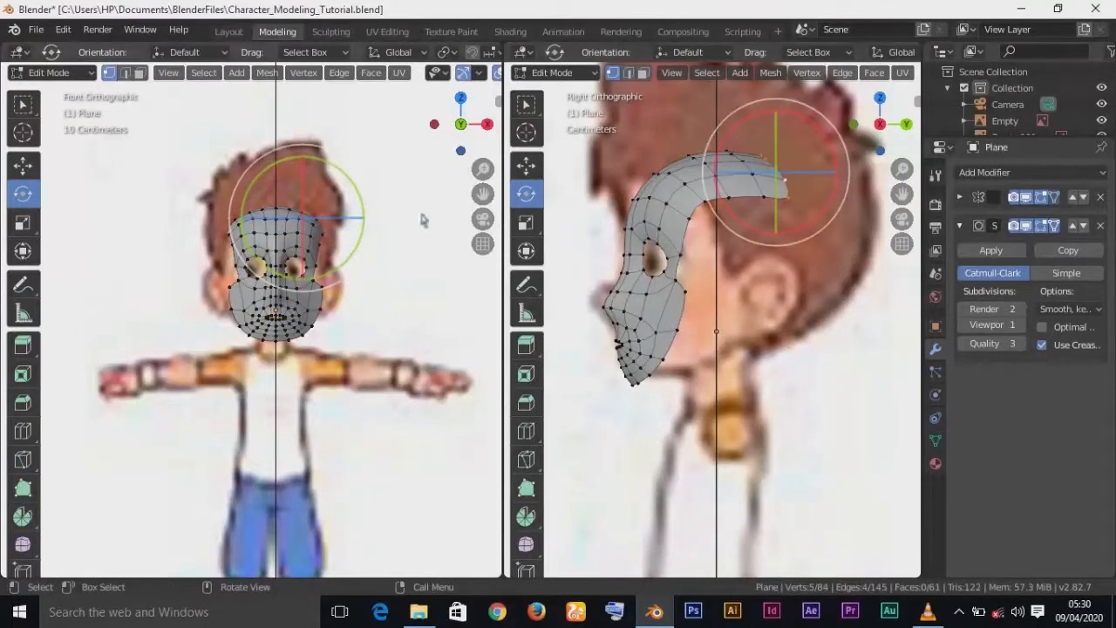
- Scale the rearmost edge row down along Y in the side view to straighten it
{"action": "left_click", "coordinate": [23, 222]}
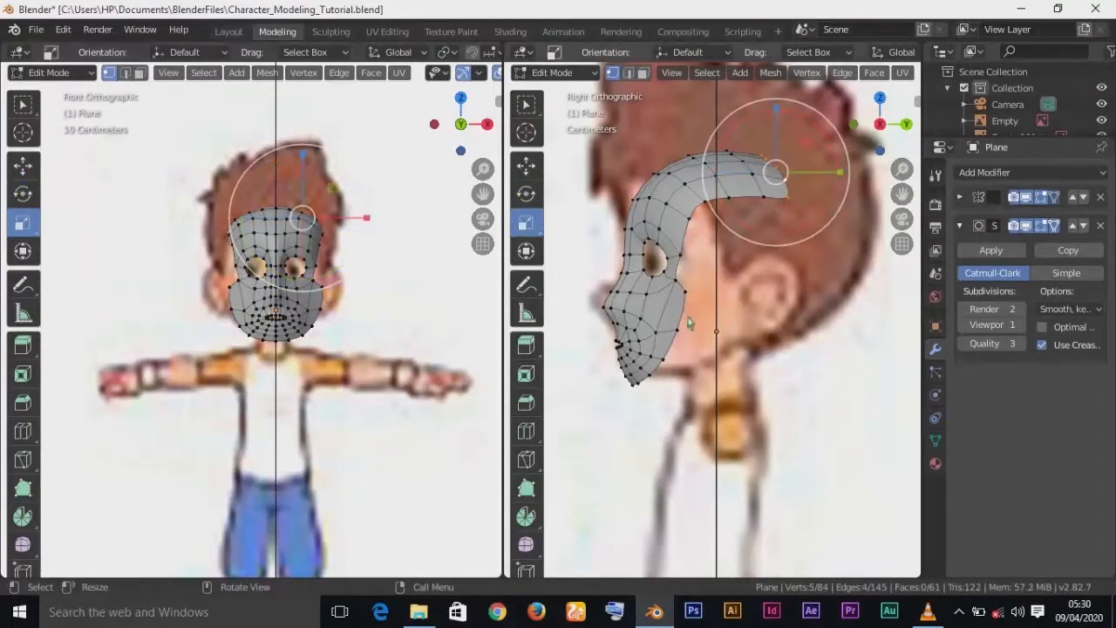
{"action": "middle_click_drag", "start_coordinate": [836, 373], "coordinate": [768, 432], "text": "shift"}
{"action": "scroll", "coordinate": [768, 432], "scroll_direction": "down", "scroll_amount": 2}
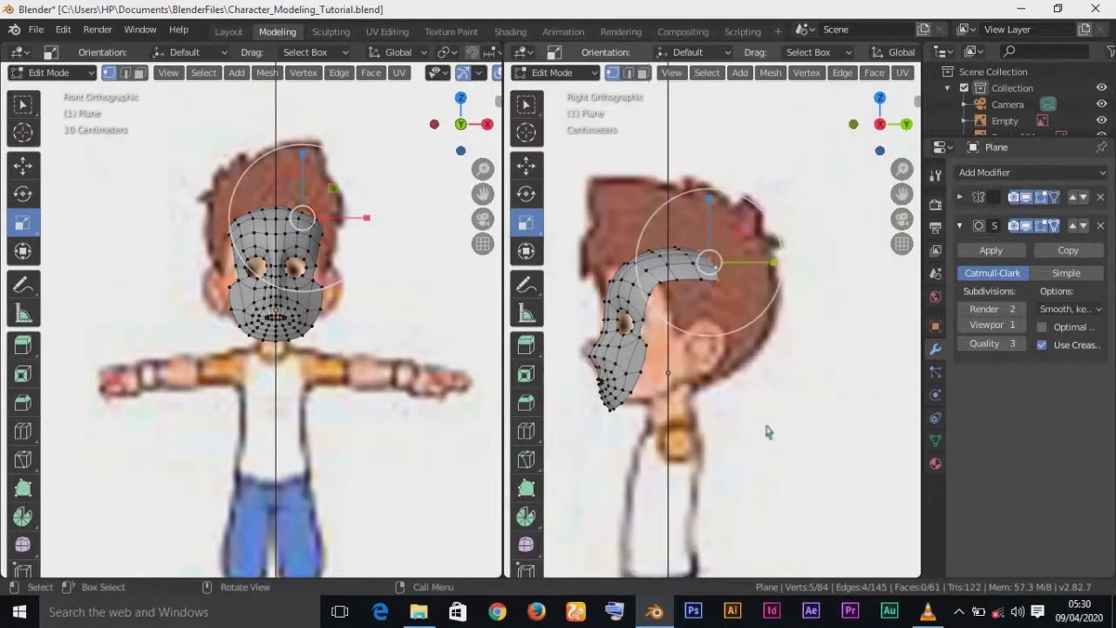
{"action": "left_click_drag", "start_coordinate": [772, 263], "coordinate": [750, 271]}
{"action": "middle_click_drag", "start_coordinate": [797, 365], "coordinate": [775, 438]}
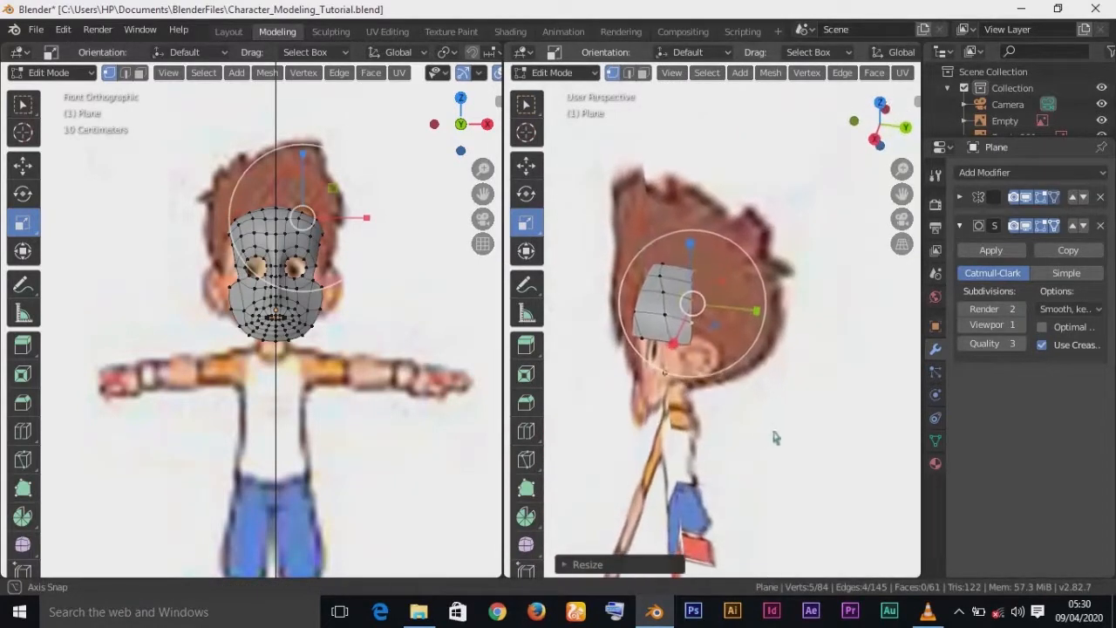
- Try scaling the edge row just in front of the rearmost one down along Y
{"action": "left_click", "coordinate": [663, 299], "text": "alt"}
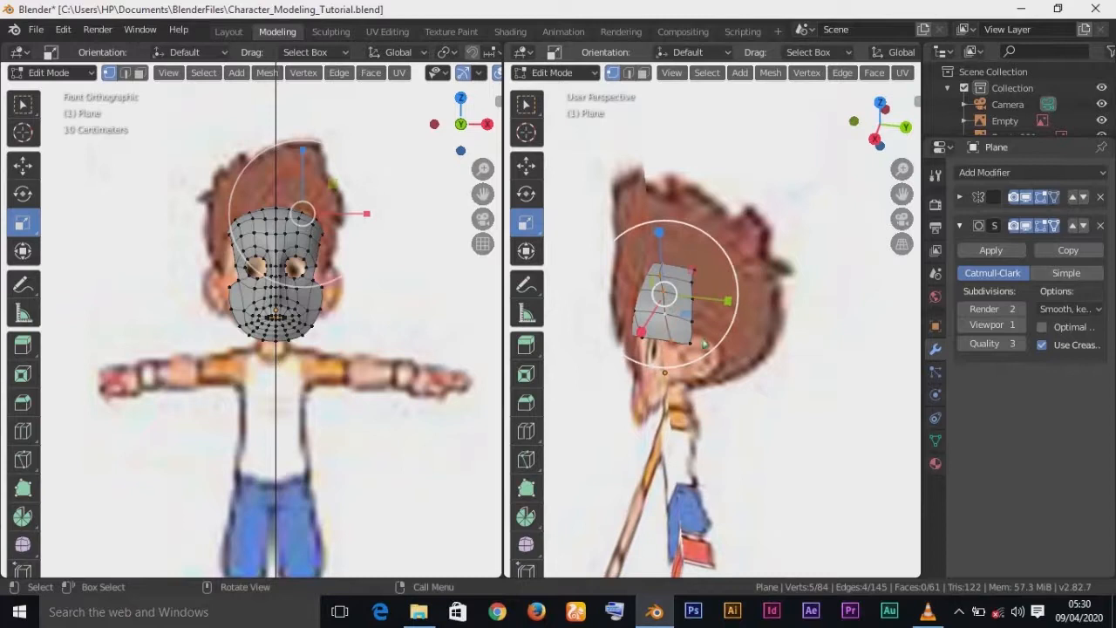
{"action": "key", "text": "s"}
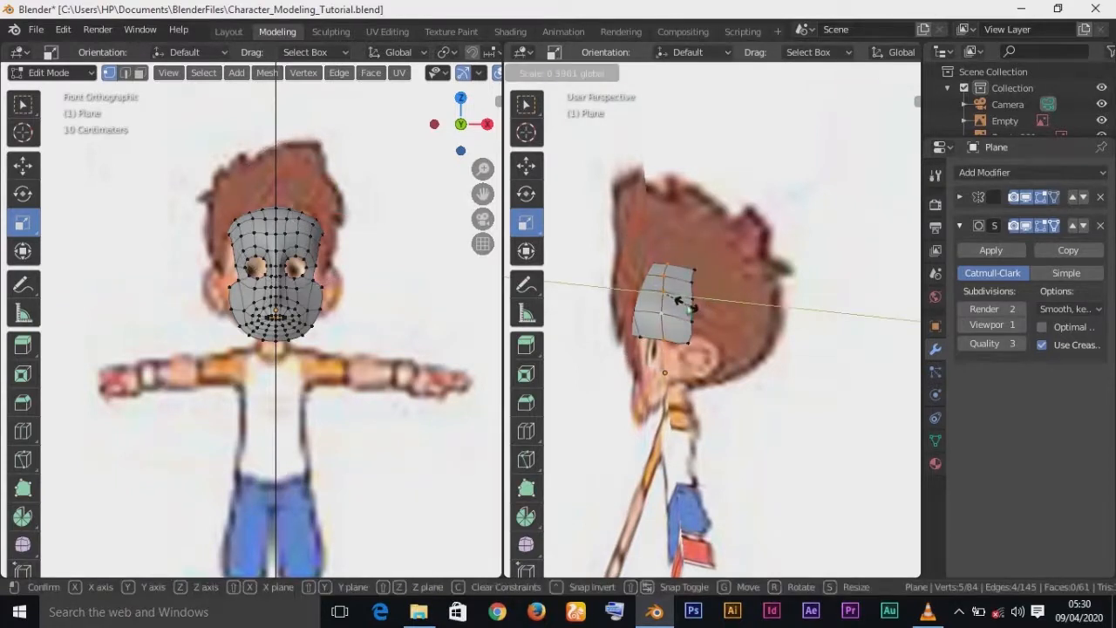
{"action": "left_click", "coordinate": [677, 300]}
{"action": "middle_click_drag", "start_coordinate": [676, 300], "coordinate": [743, 316]}
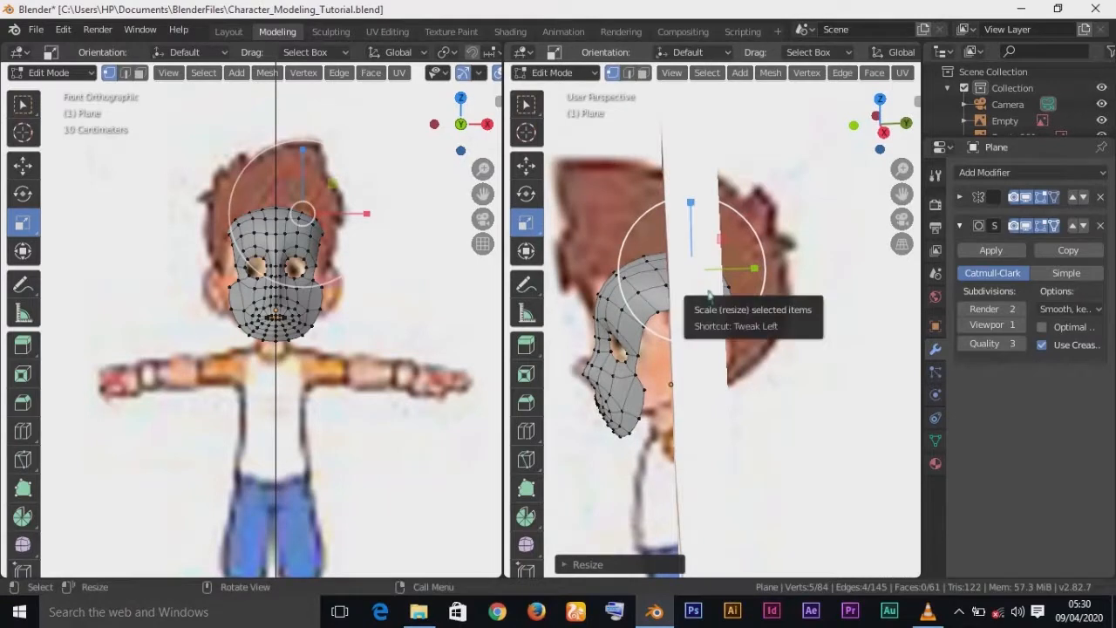
{"action": "key", "text": "KP_3"}
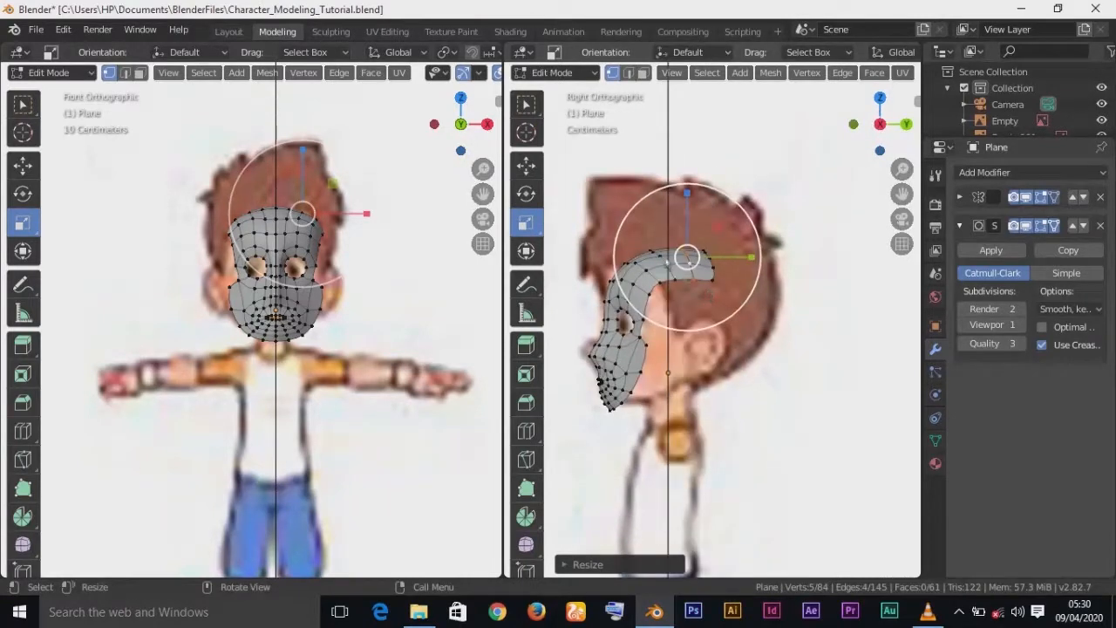
{"action": "left_click_drag", "start_coordinate": [749, 258], "coordinate": [697, 262]}
{"action": "key", "text": "ctrl+z"}
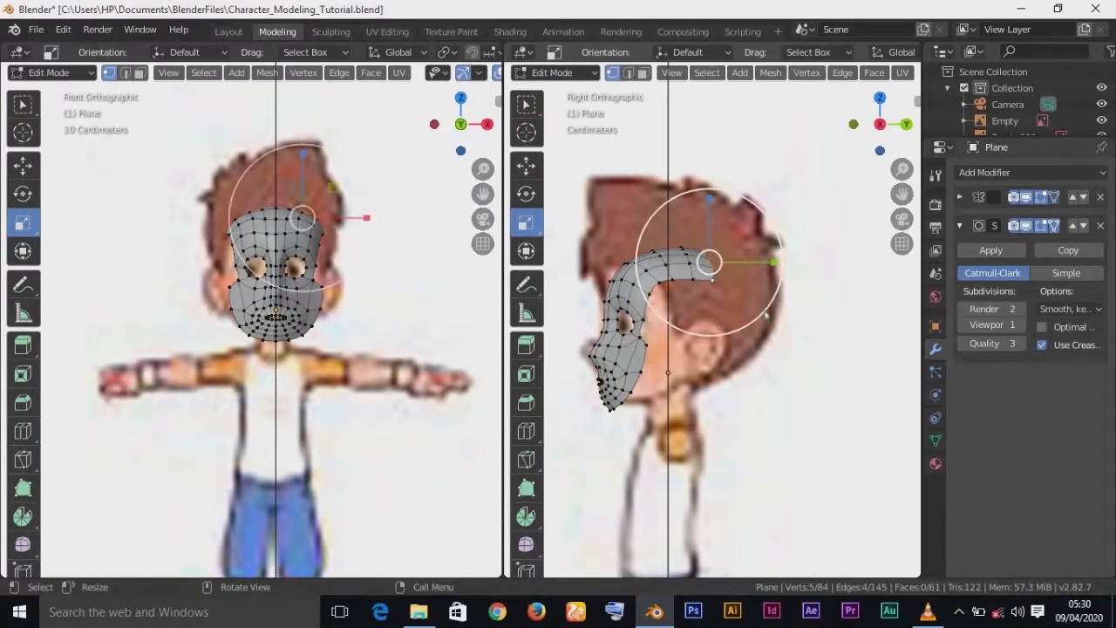
- Extrude the rearmost edge row about 0.094 m back and down along the head in the side view
{"action": "scroll", "coordinate": [730, 314], "scroll_direction": "up", "scroll_amount": 5}
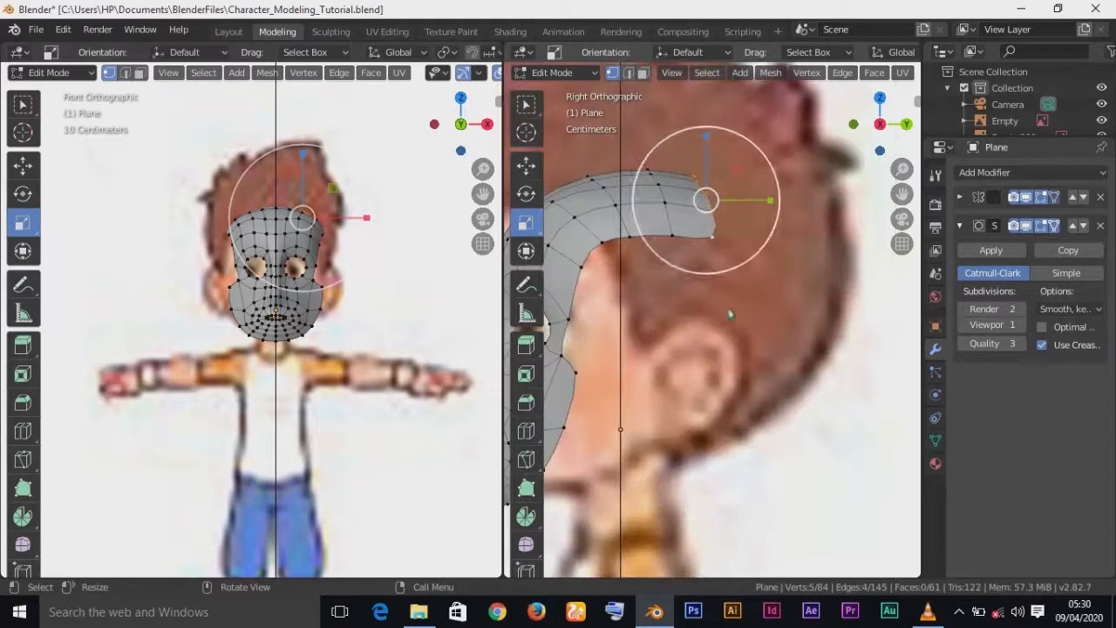
{"action": "scroll", "coordinate": [730, 314], "scroll_direction": "down", "scroll_amount": 5}
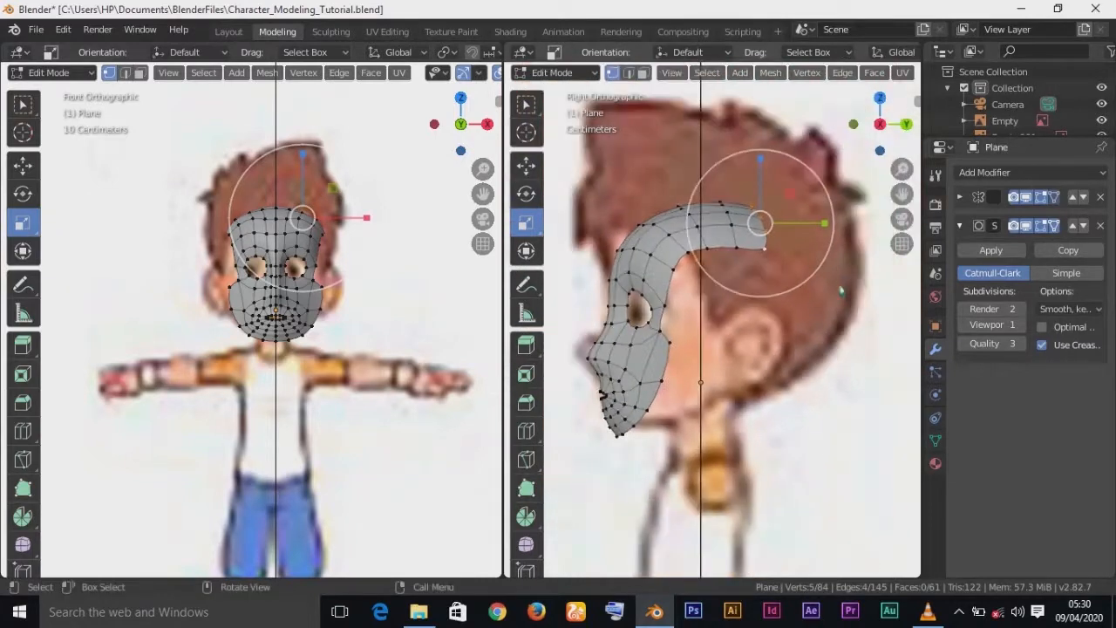
{"action": "key", "text": "e"}
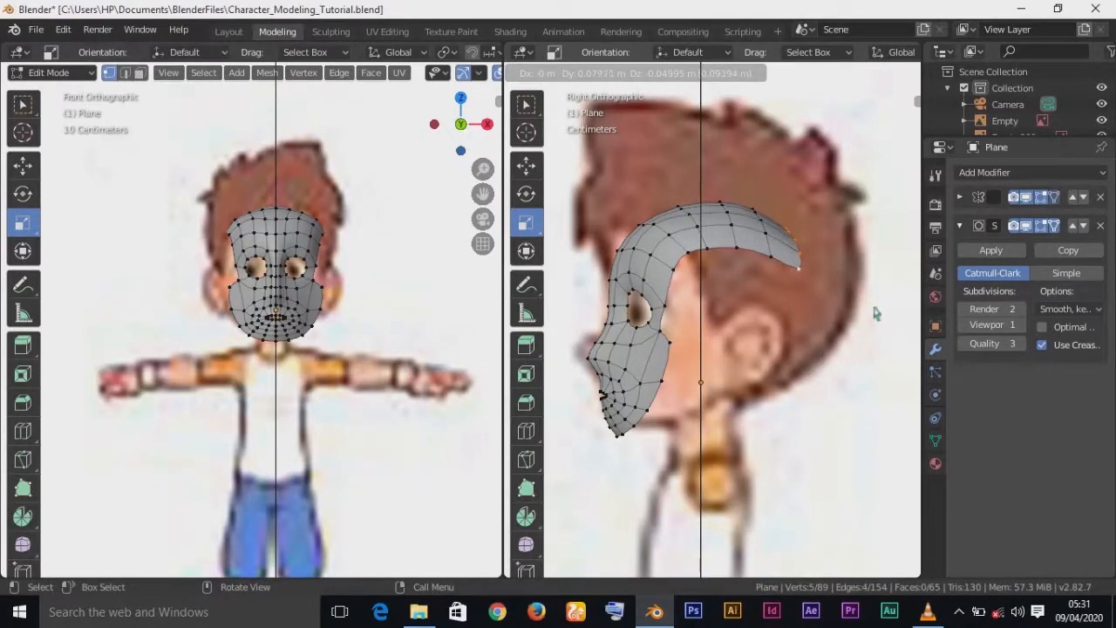
{"action": "left_click", "coordinate": [876, 314]}
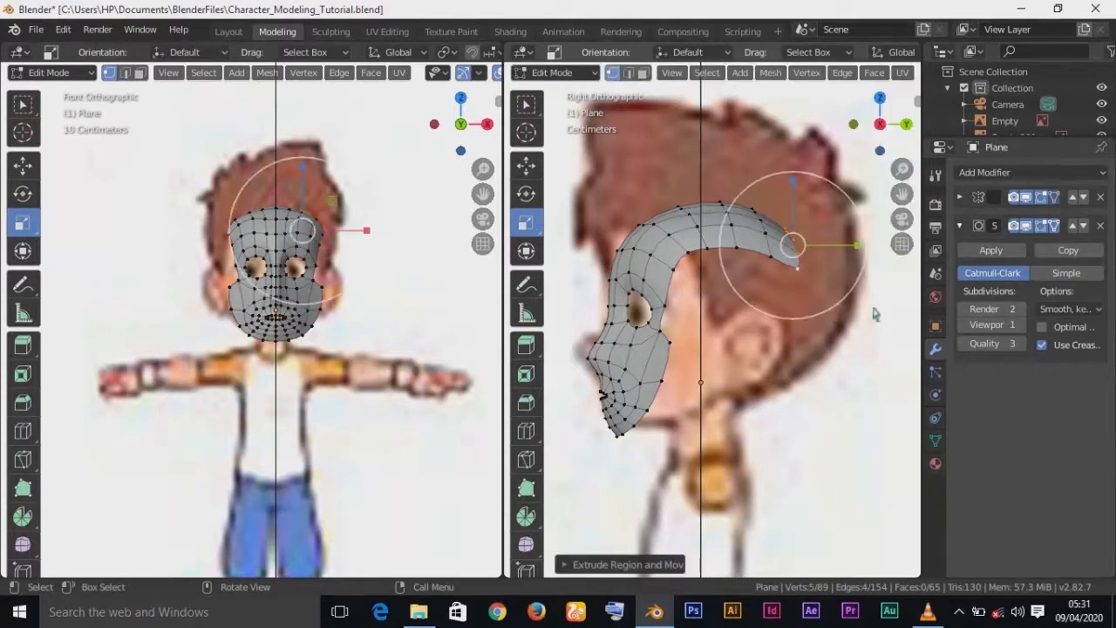
- Try extruding the new rear edge row once more, about 0.11 m down the back of the head
{"action": "key", "text": "g"}
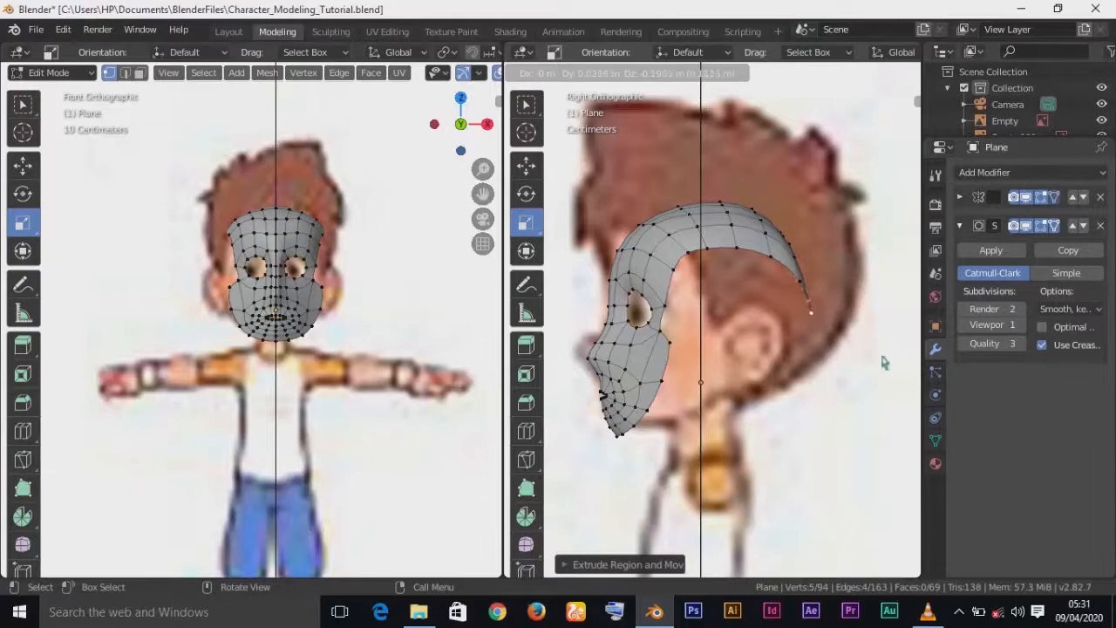
{"action": "left_click", "coordinate": [879, 369]}
{"action": "right_click", "coordinate": [879, 369]}
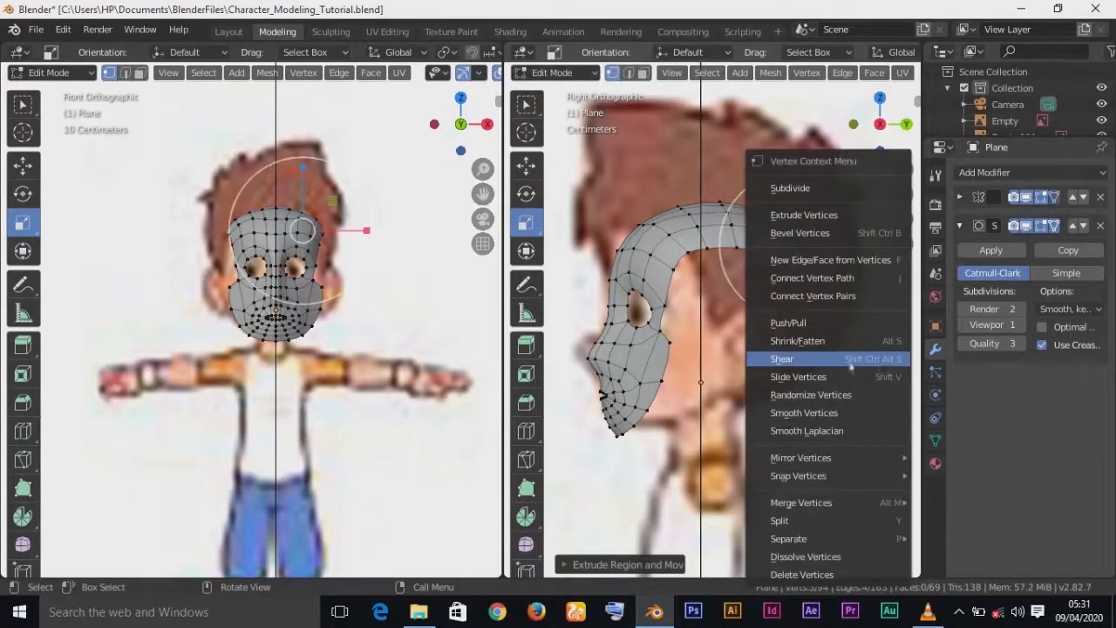
{"action": "middle_click_drag", "start_coordinate": [773, 366], "coordinate": [744, 417]}
{"action": "key", "text": "ctrl+z"}
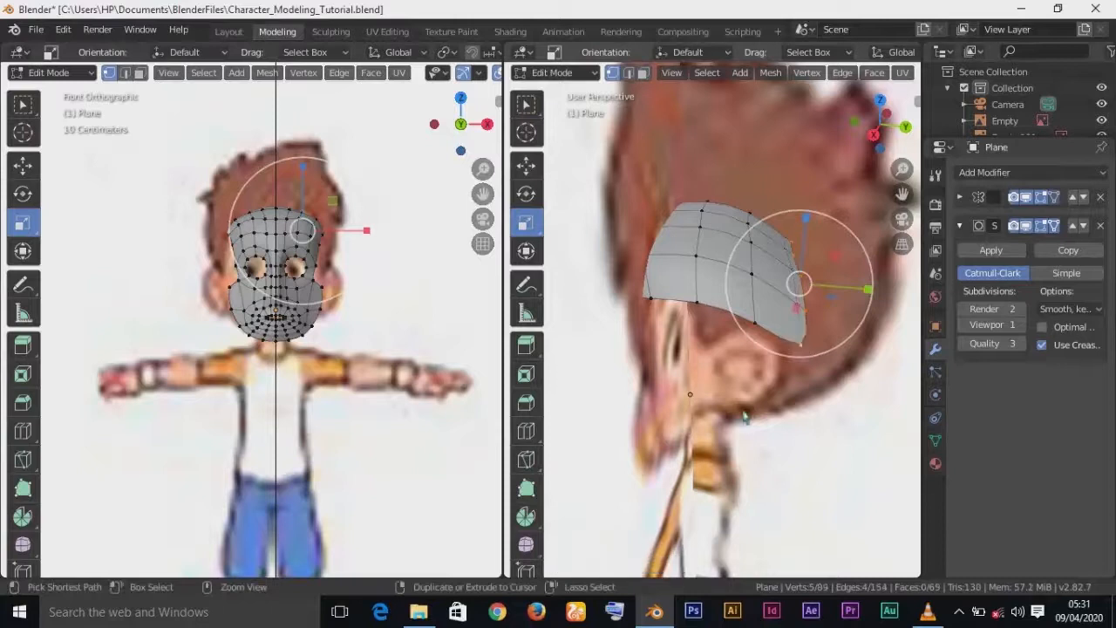
{"action": "key", "text": "ctrl+z"}
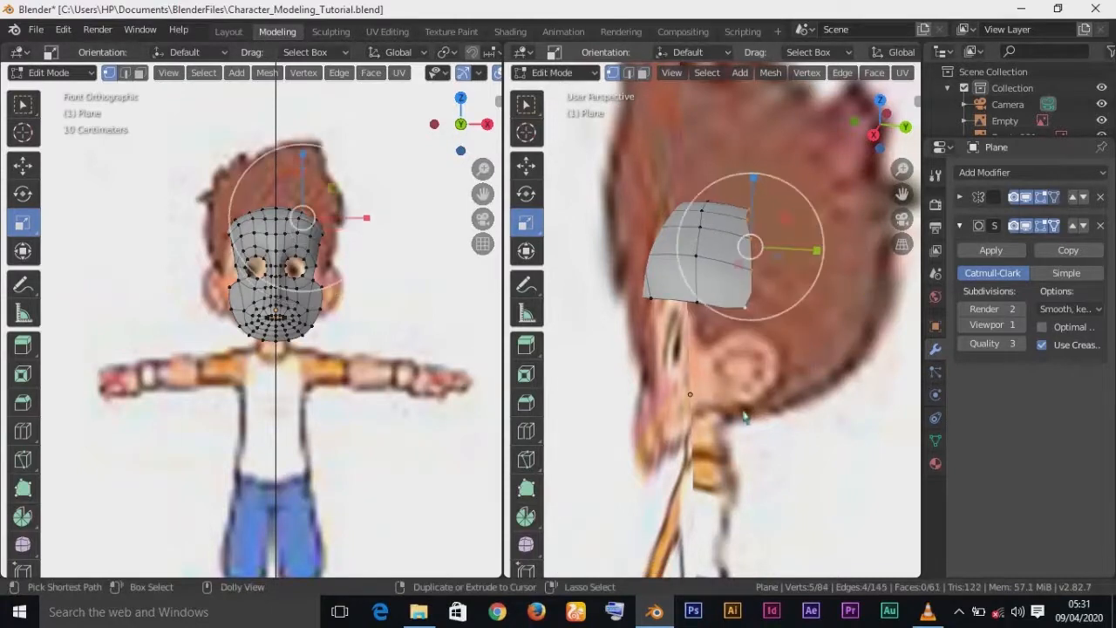
{"action": "key", "text": "ctrl+shift+z"}
{"action": "key", "text": "KP_3"}
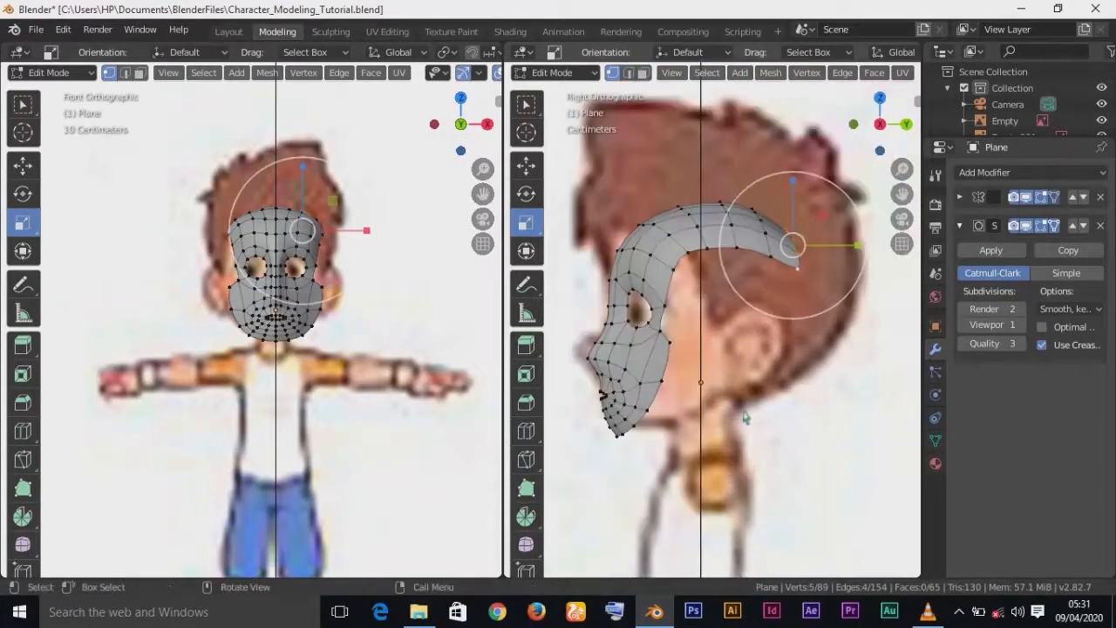
- Scale the new rear edge row along Y to about 0.12 to flatten it front to back
{"action": "key", "text": "s"}
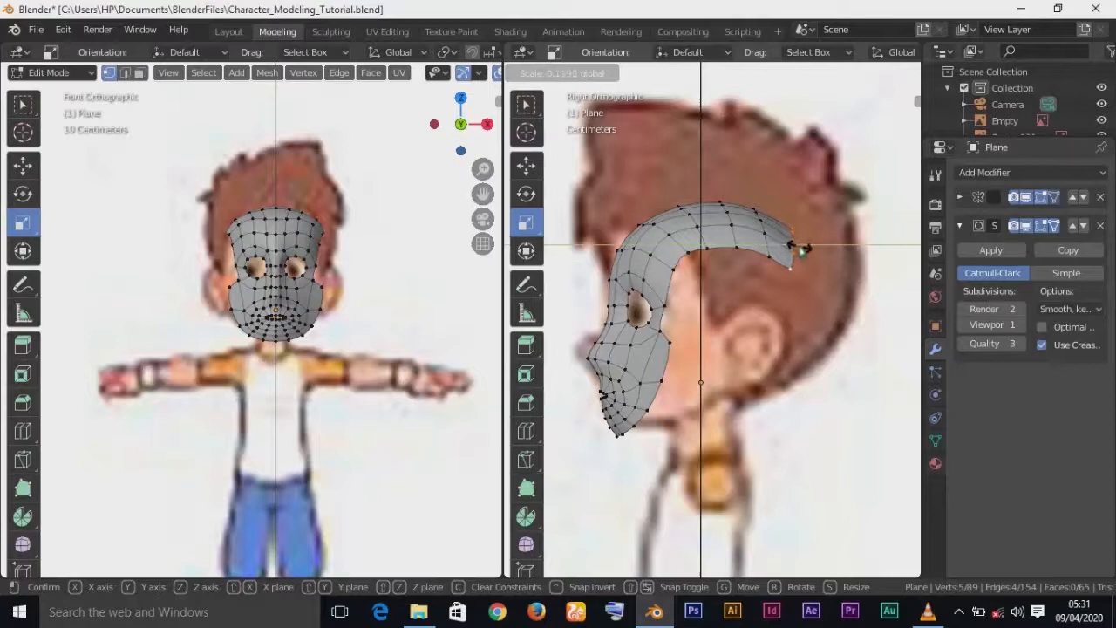
{"action": "left_click", "coordinate": [801, 249]}
{"action": "middle_click_drag", "start_coordinate": [818, 300], "coordinate": [602, 327]}
{"action": "key", "text": "KP_3"}
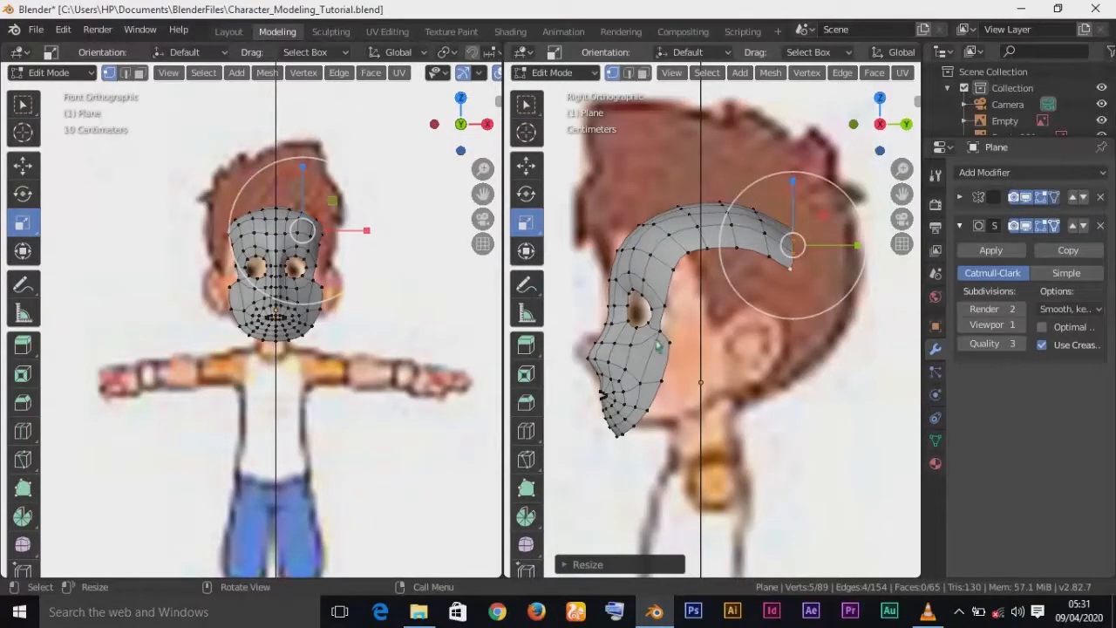
- Extrude the flattened rear edge row about 0.08 m almost straight down the back of the head
{"action": "key", "text": "e"}
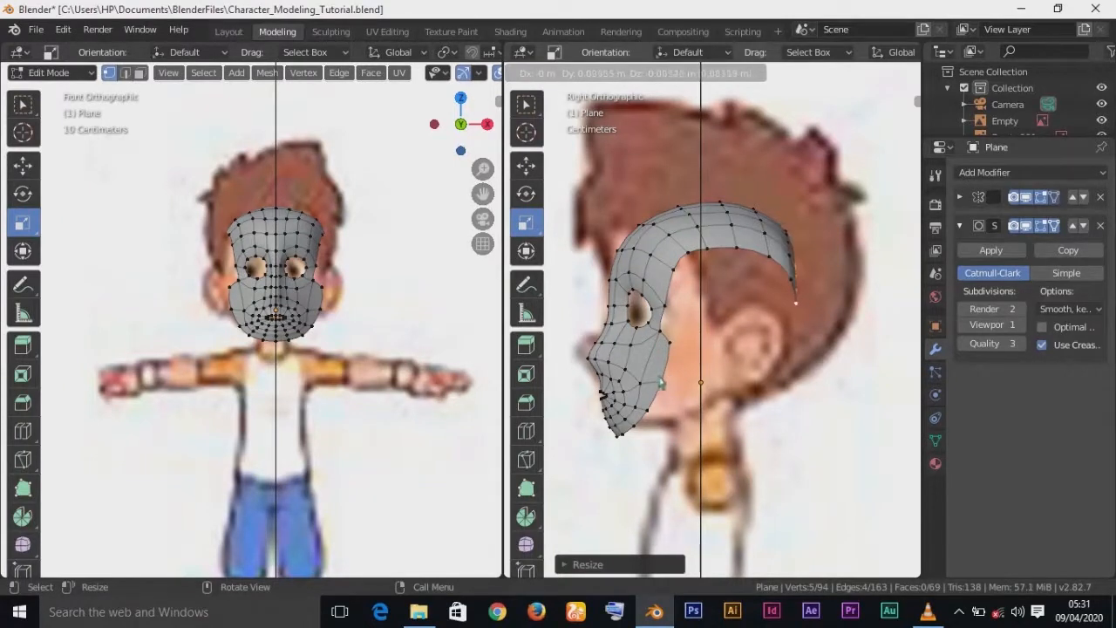
{"action": "left_click", "coordinate": [668, 385]}
{"action": "middle_click_drag", "start_coordinate": [764, 389], "coordinate": [789, 190]}
{"action": "middle_click_drag", "start_coordinate": [617, 412], "coordinate": [713, 433]}
{"action": "key", "text": "KP_3"}
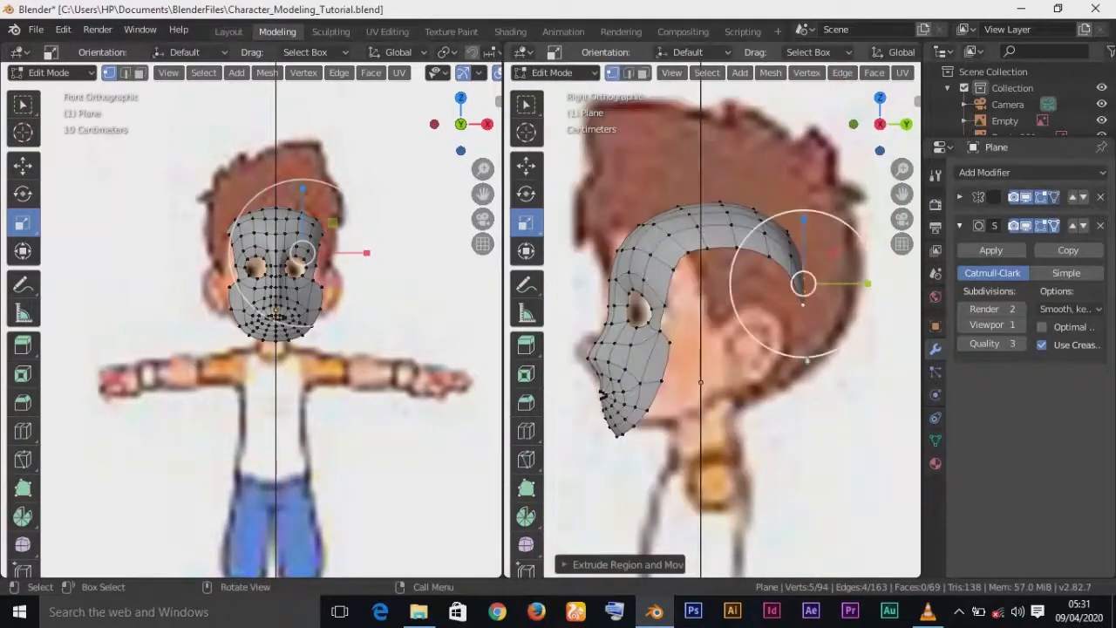
- Scale the newly extruded lower edge row down along Z to level its vertices
{"action": "key", "text": "s"}
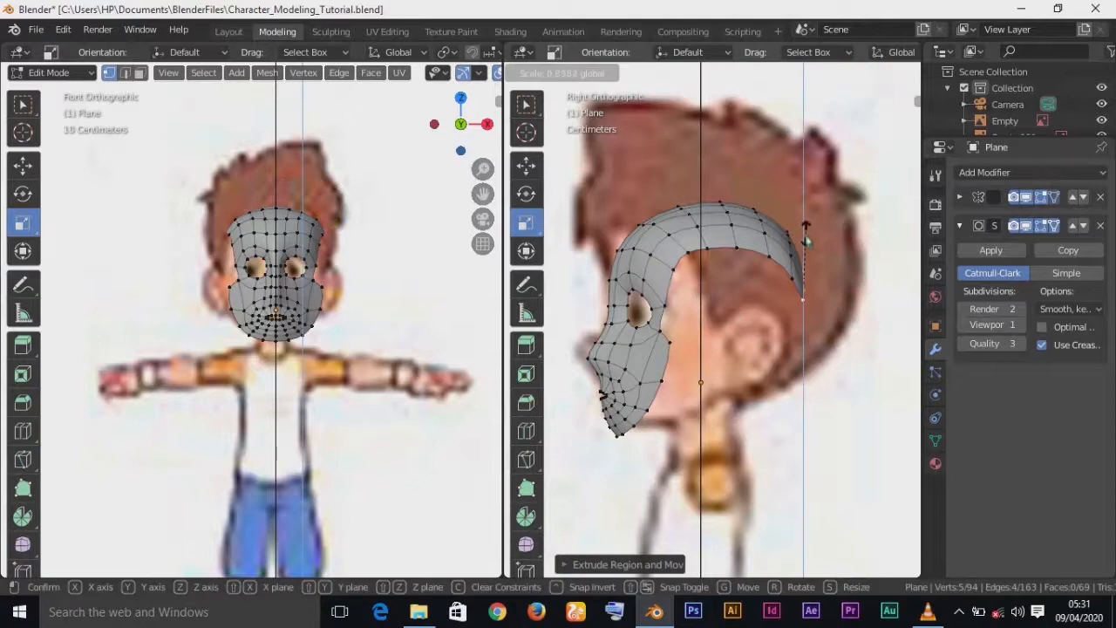
{"action": "left_click", "coordinate": [809, 253]}
{"action": "middle_click_drag", "start_coordinate": [809, 253], "coordinate": [786, 410]}
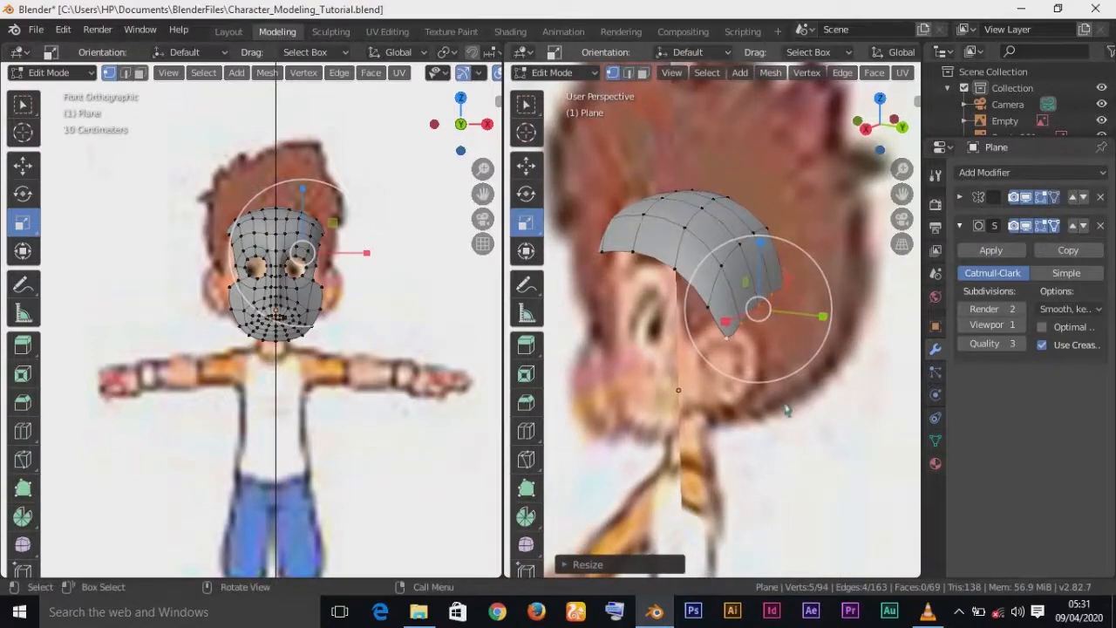
- Switch to the Layout workspace and hide the front reference image
{"action": "key", "text": "KP_3"}
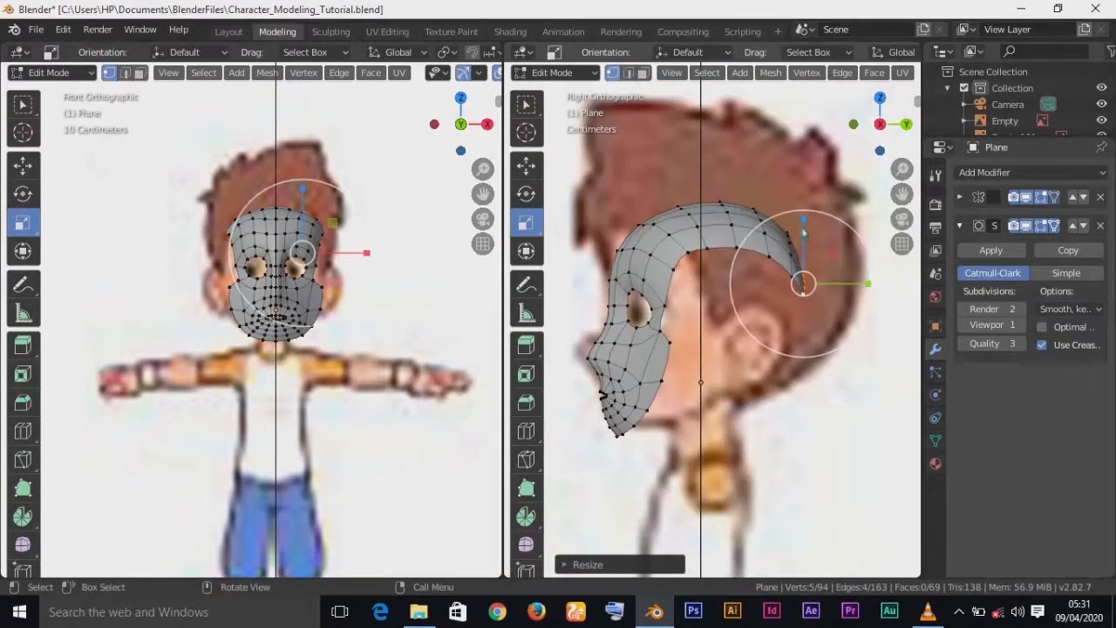
{"action": "middle_click_drag", "start_coordinate": [803, 228], "coordinate": [815, 370]}
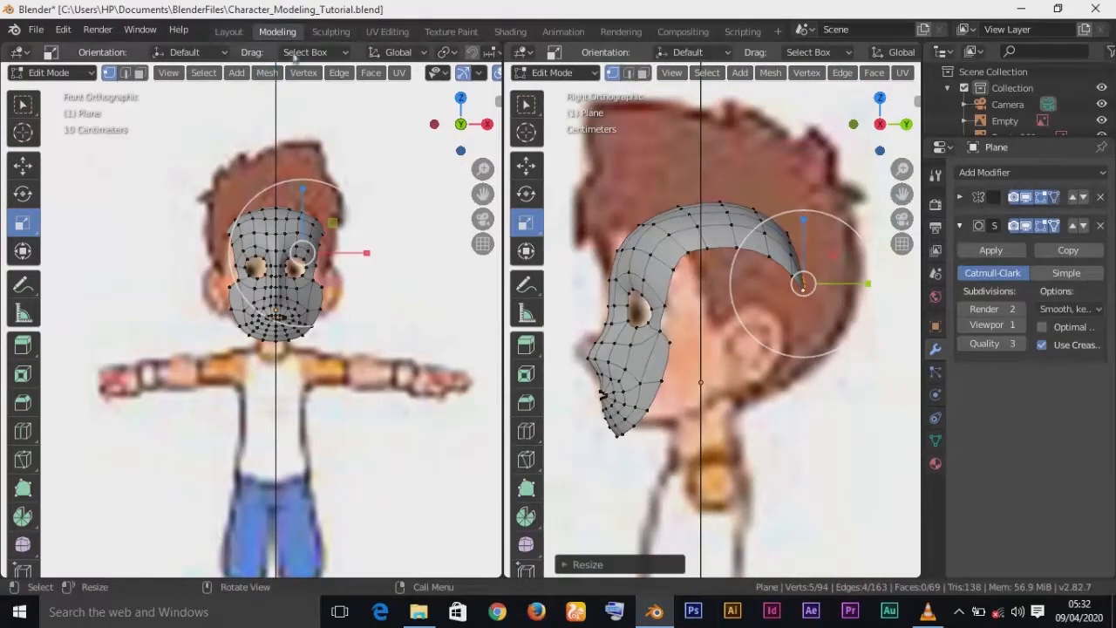
{"action": "left_click", "coordinate": [229, 35]}
{"action": "scroll", "coordinate": [578, 316], "scroll_direction": "down", "scroll_amount": 2}
{"action": "middle_click_drag", "start_coordinate": [578, 316], "coordinate": [662, 357]}
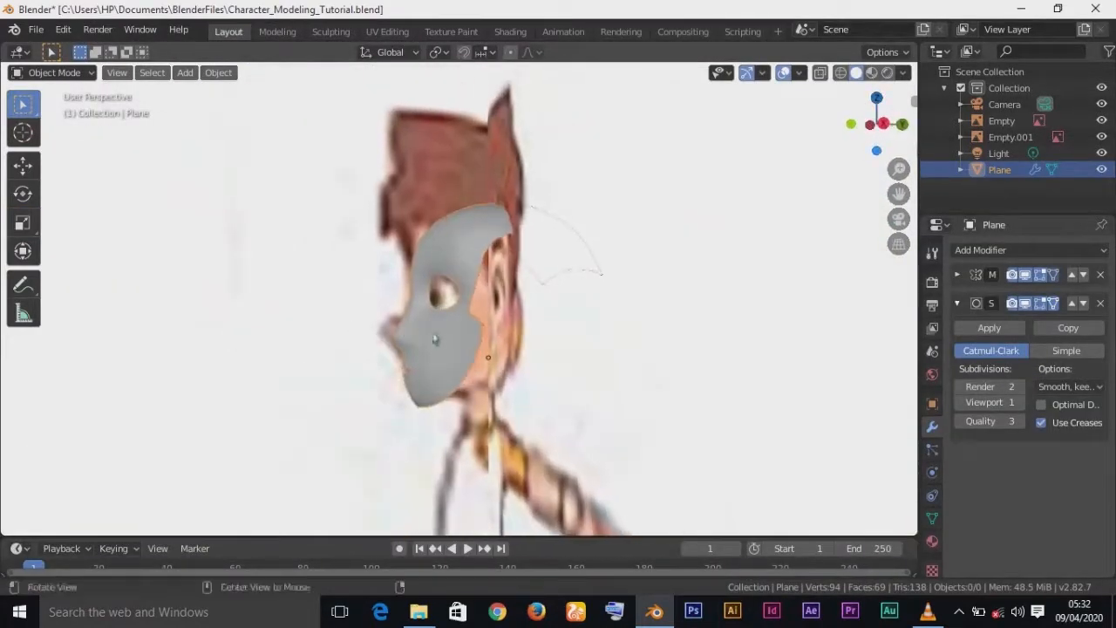
{"action": "key", "text": "KP_1"}
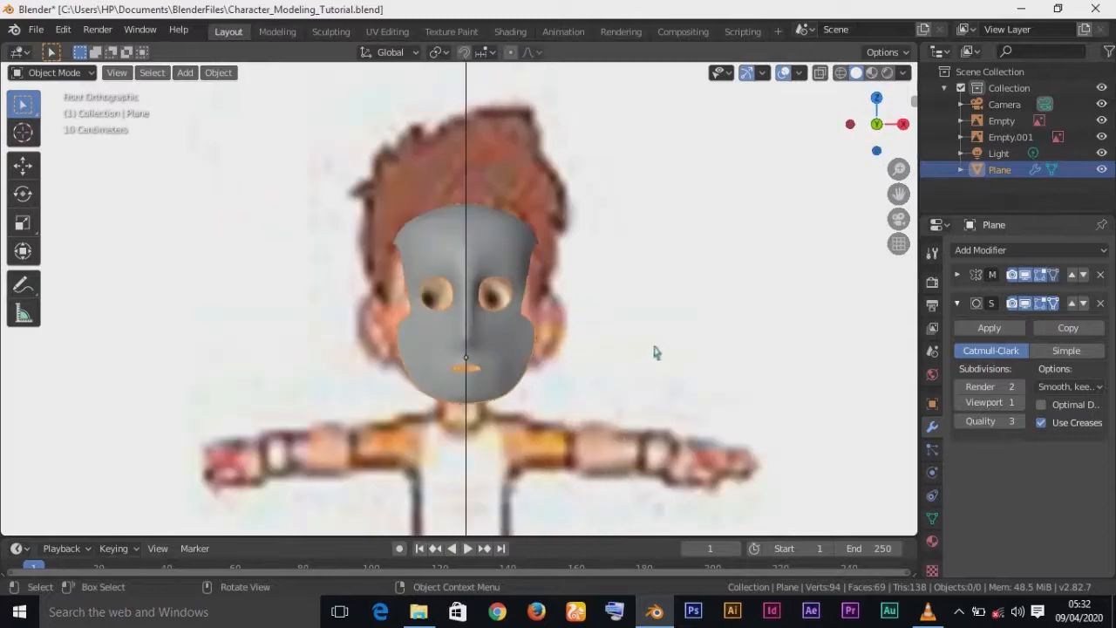
{"action": "left_click", "coordinate": [660, 356]}
{"action": "key", "text": "h"}
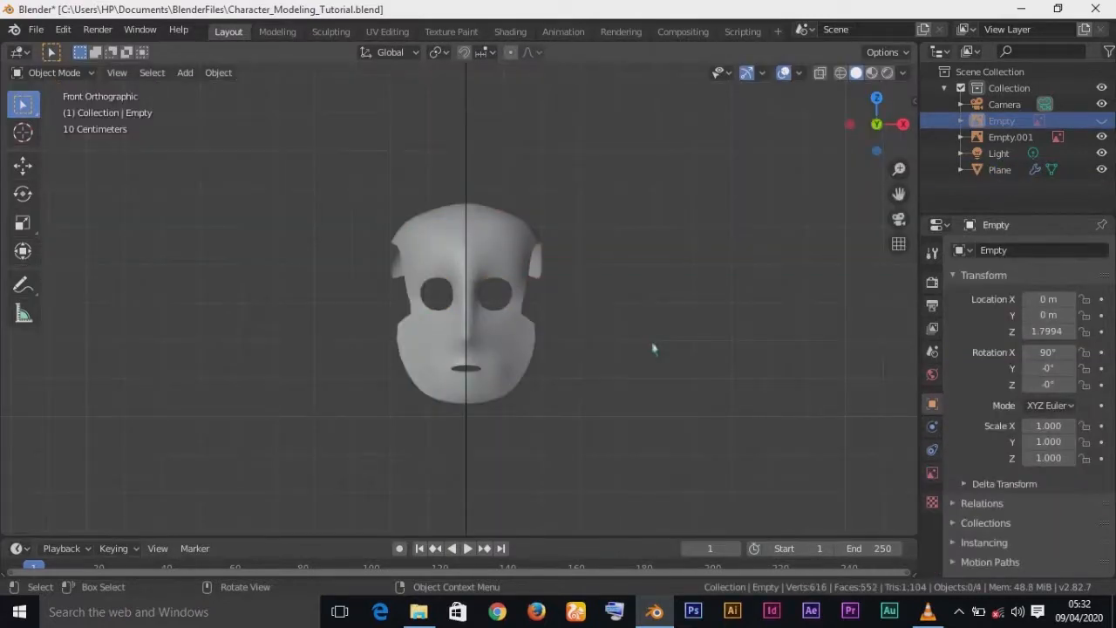
- Hide the side reference image and enter Edit Mode on the face mesh
{"action": "key", "text": "KP_3"}
{"action": "left_click", "coordinate": [614, 339]}
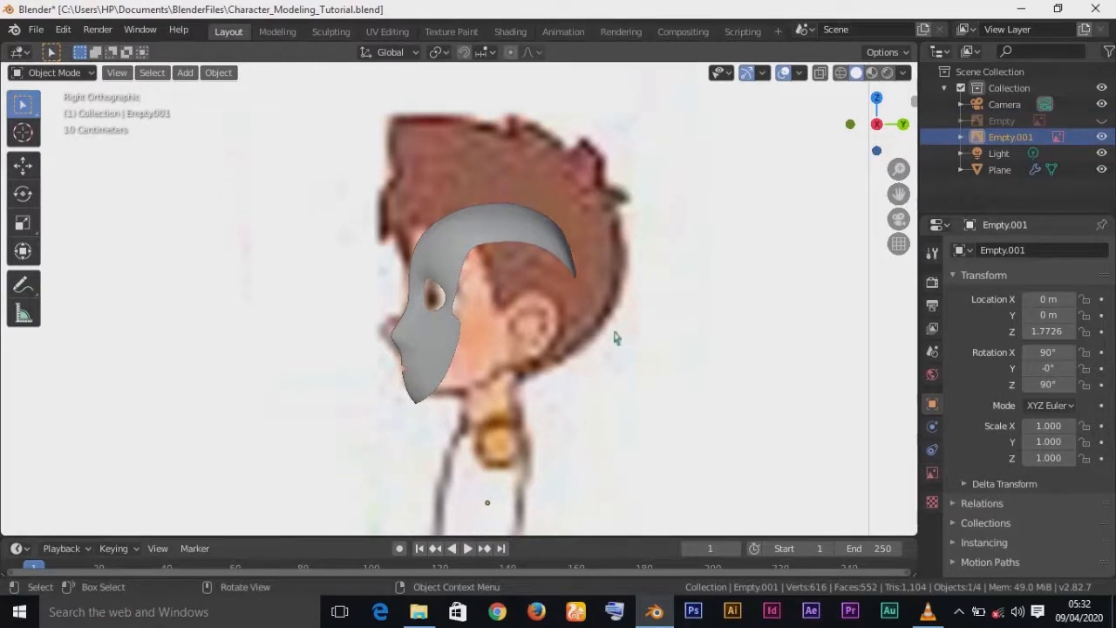
{"action": "key", "text": "h"}
{"action": "middle_click_drag", "start_coordinate": [613, 337], "coordinate": [540, 331]}
{"action": "left_click", "coordinate": [564, 264]}
{"action": "key", "text": "Tab"}
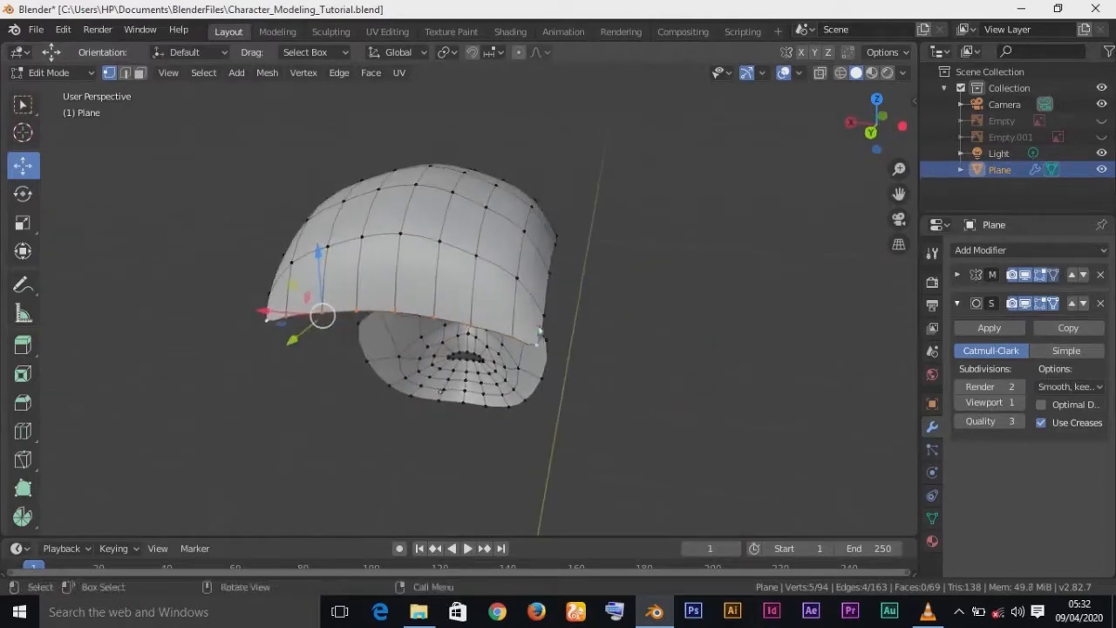
- Try repositioning single vertices of the lowest rear edge row along Y to round the back of the head
{"action": "left_click", "coordinate": [410, 317]}
{"action": "middle_click_drag", "start_coordinate": [411, 317], "coordinate": [224, 353]}
{"action": "left_click_drag", "start_coordinate": [223, 340], "coordinate": [262, 354]}
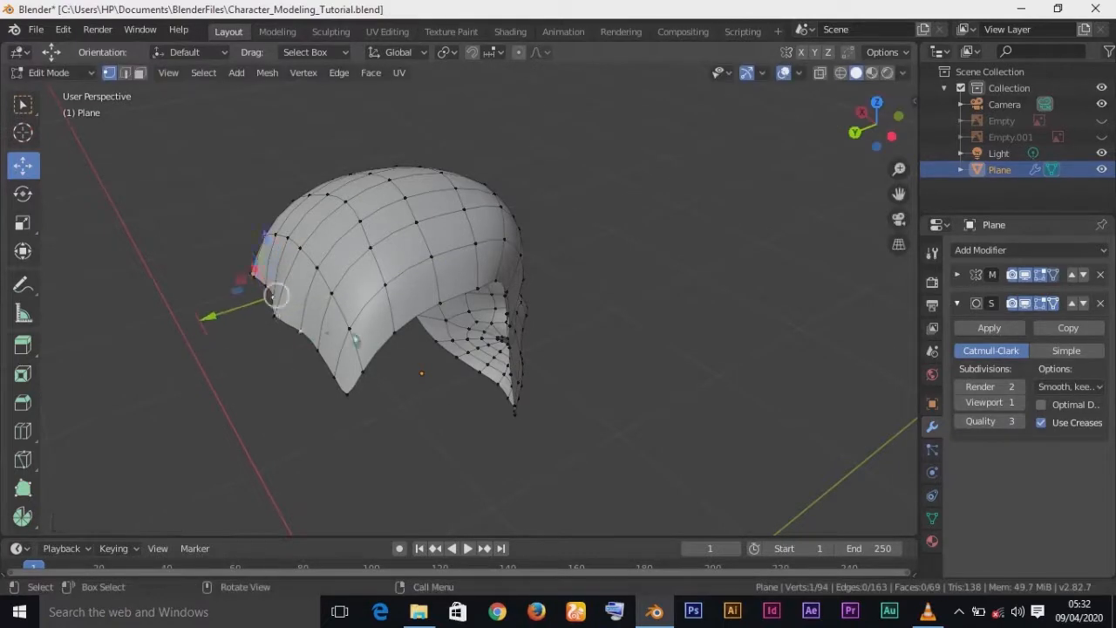
{"action": "left_click_drag", "start_coordinate": [218, 324], "coordinate": [183, 316]}
{"action": "left_click", "coordinate": [317, 351]}
{"action": "middle_click_drag", "start_coordinate": [301, 340], "coordinate": [615, 294]}
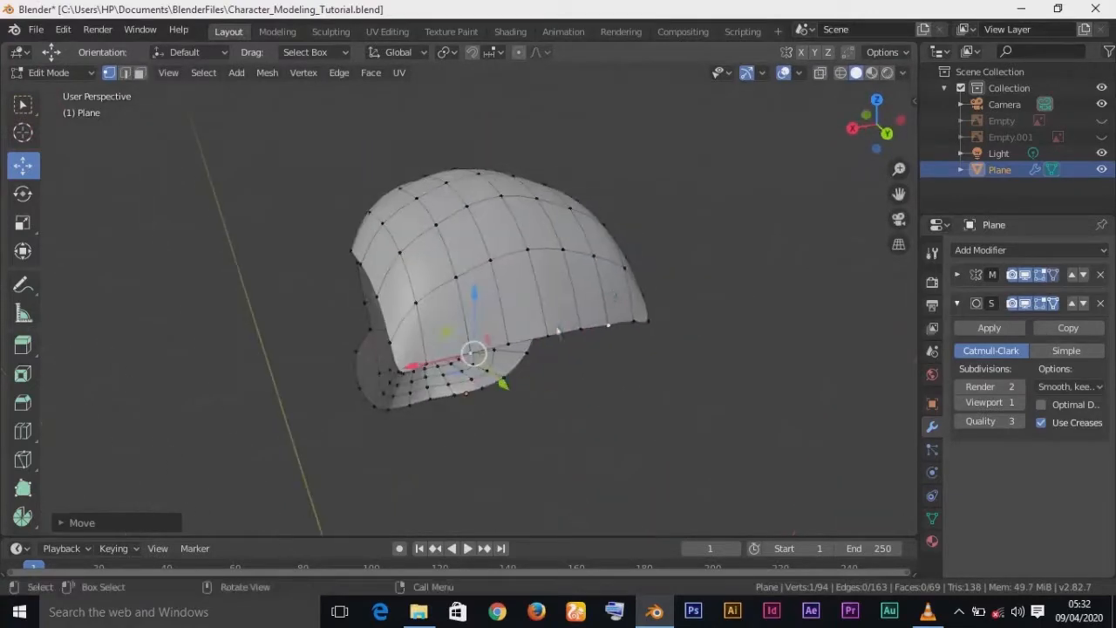
{"action": "left_click", "coordinate": [546, 337]}
{"action": "middle_click_drag", "start_coordinate": [615, 394], "coordinate": [705, 357]}
{"action": "left_click_drag", "start_coordinate": [738, 268], "coordinate": [726, 262]}
{"action": "middle_click_drag", "start_coordinate": [725, 262], "coordinate": [593, 410]}
- Try scaling the edge row just above the lowest rear edge to reshape the back of the head
{"action": "left_click", "coordinate": [547, 287], "text": "alt"}
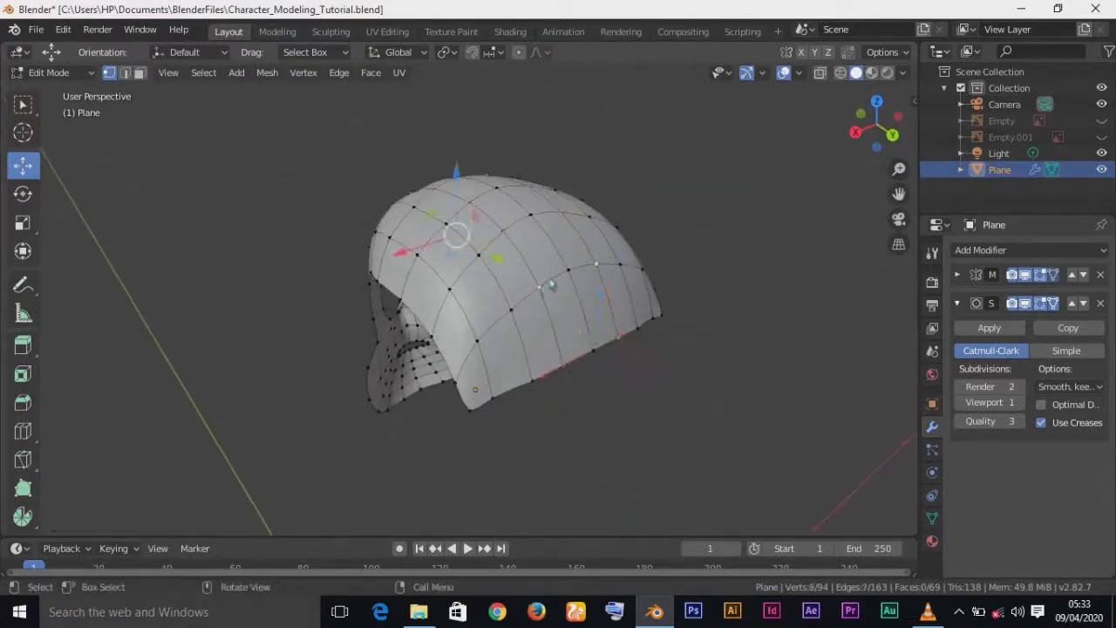
{"action": "left_click", "coordinate": [552, 283], "text": "alt"}
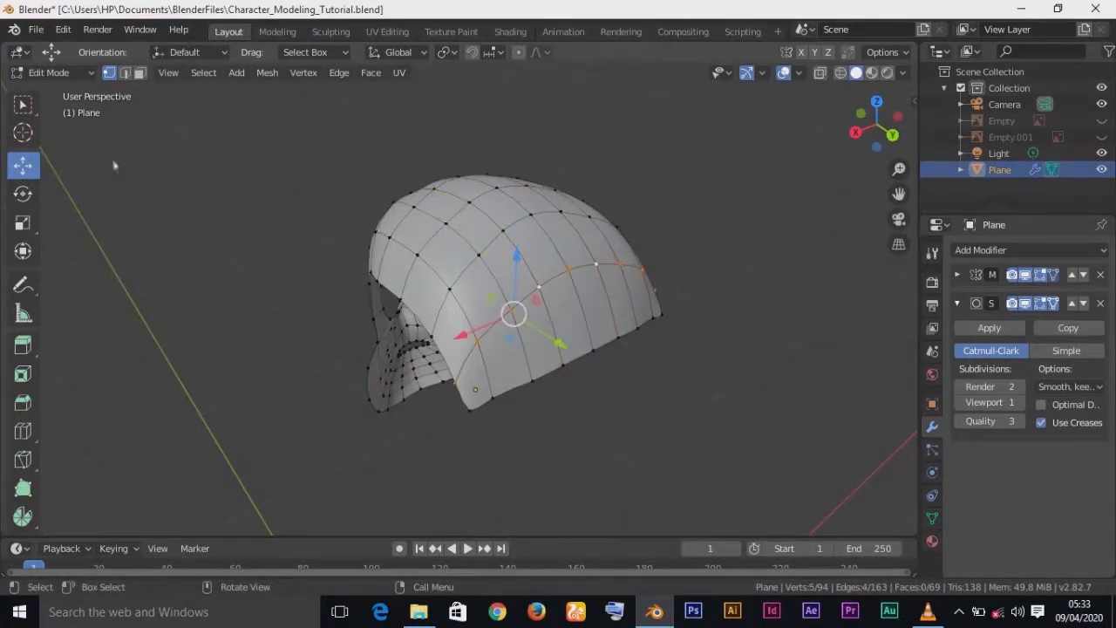
{"action": "left_click", "coordinate": [22, 223]}
{"action": "left_click_drag", "start_coordinate": [520, 259], "coordinate": [515, 257]}
{"action": "middle_click_drag", "start_coordinate": [628, 379], "coordinate": [700, 338]}
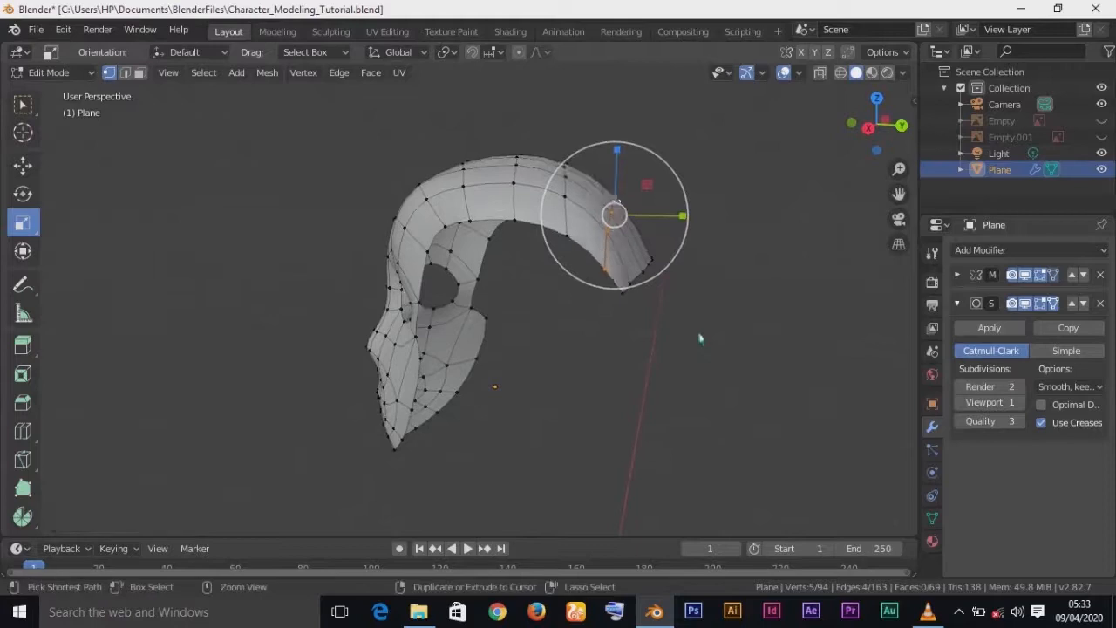
{"action": "left_click_drag", "start_coordinate": [693, 229], "coordinate": [684, 273]}
{"action": "middle_click_drag", "start_coordinate": [685, 273], "coordinate": [683, 326]}
{"action": "left_click_drag", "start_coordinate": [593, 154], "coordinate": [593, 170]}
{"action": "middle_click_drag", "start_coordinate": [698, 332], "coordinate": [656, 348]}
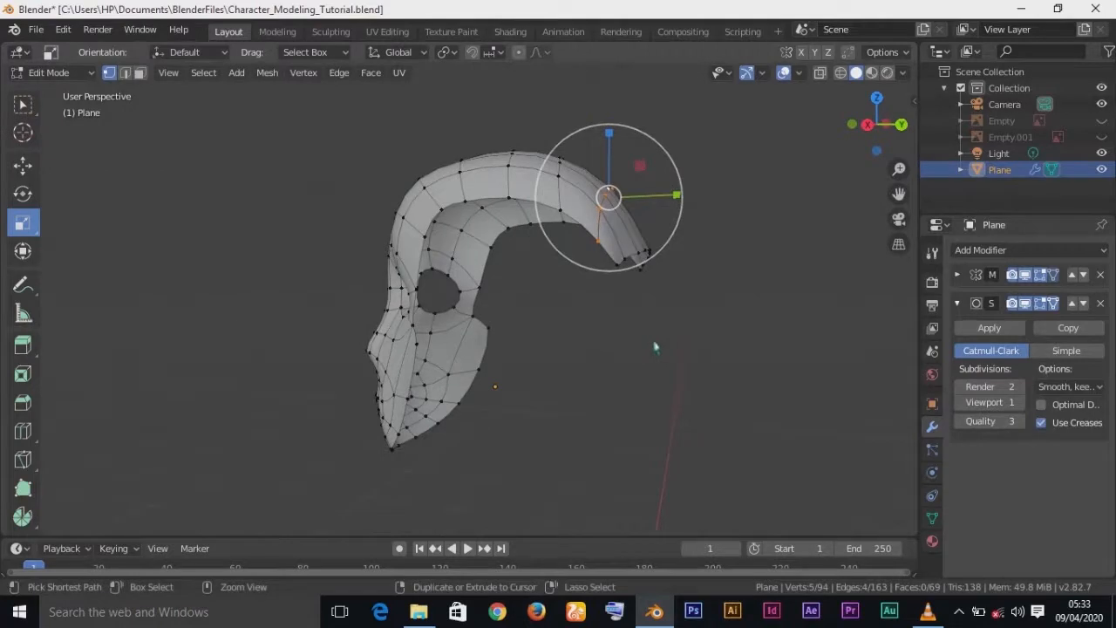
- Undo the recent edge row scaling and delete the vertices of the lowest rear edge row
{"action": "key", "text": "ctrl+z"}
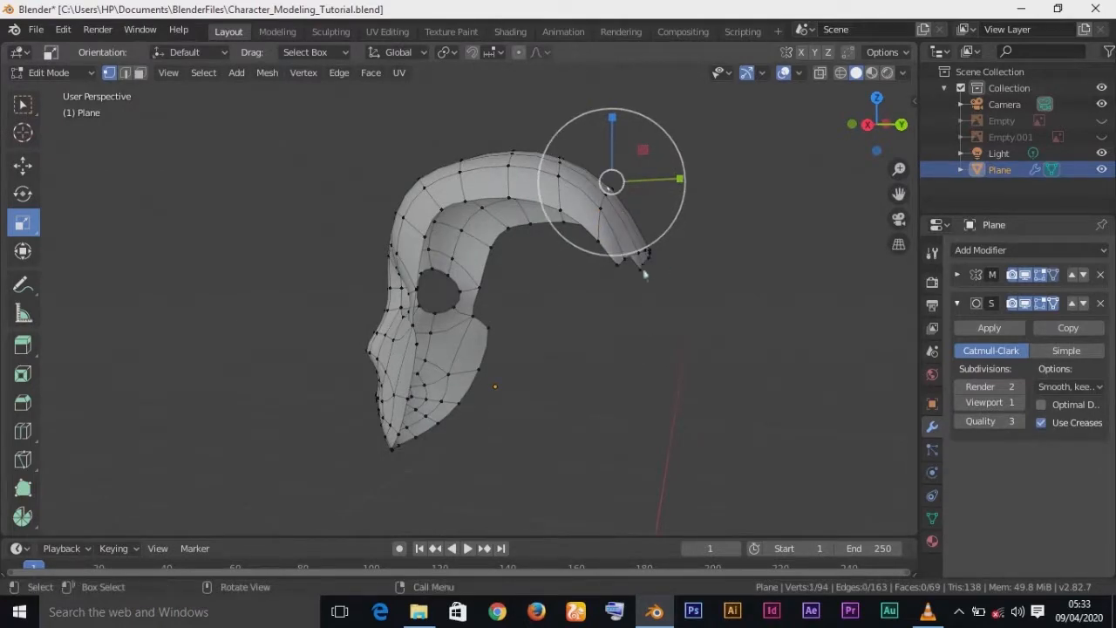
{"action": "key", "text": "ctrl+z"}
{"action": "key", "text": "KP_3"}
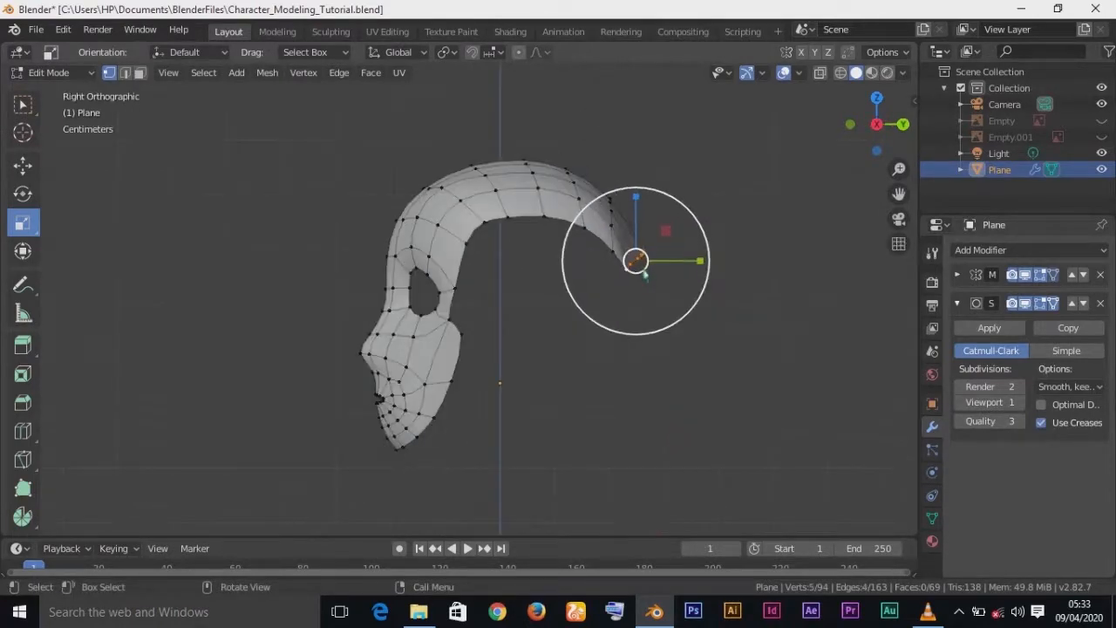
{"action": "key", "text": "x"}
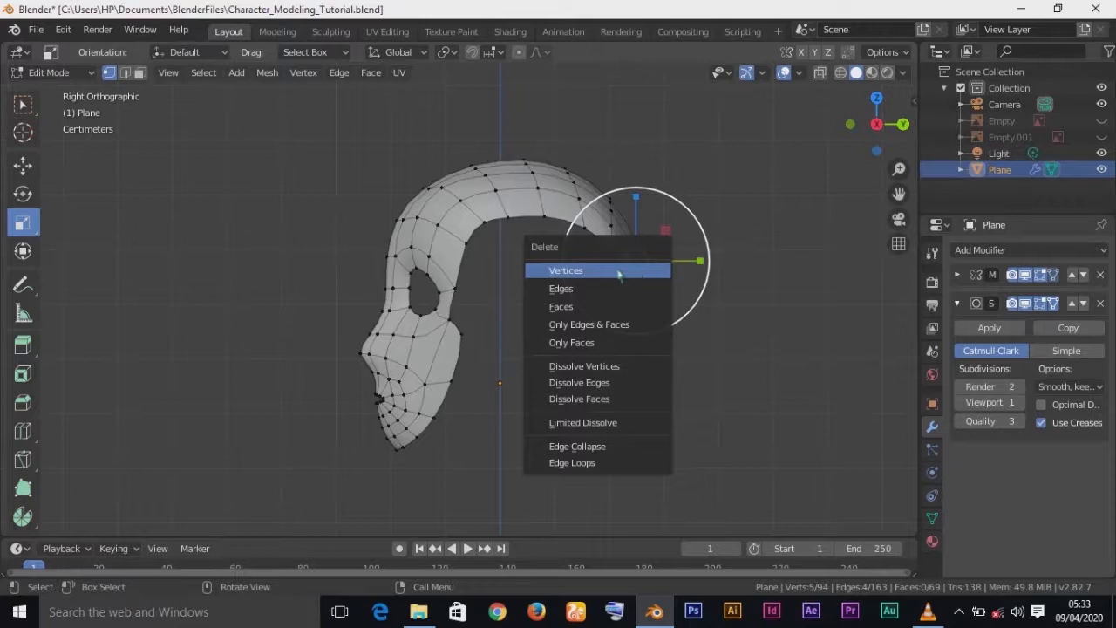
{"action": "left_click", "coordinate": [619, 273]}
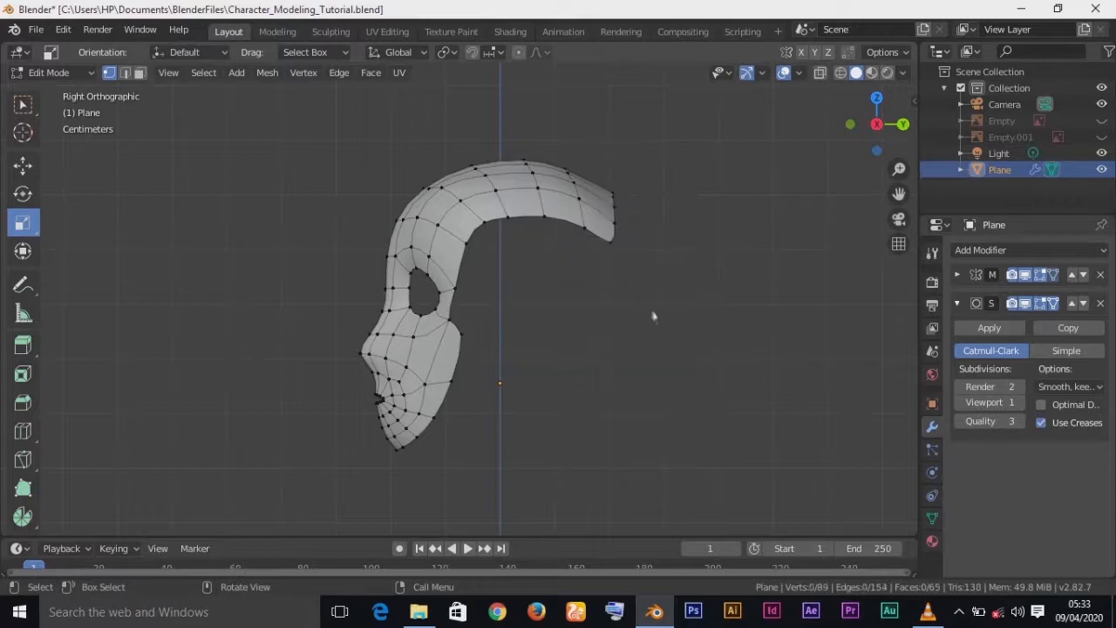
- Select the remaining rear edge row and show both hidden reference images again in the Modeling workspace, returning to mesh editing
{"action": "left_click", "coordinate": [616, 225], "text": "alt"}
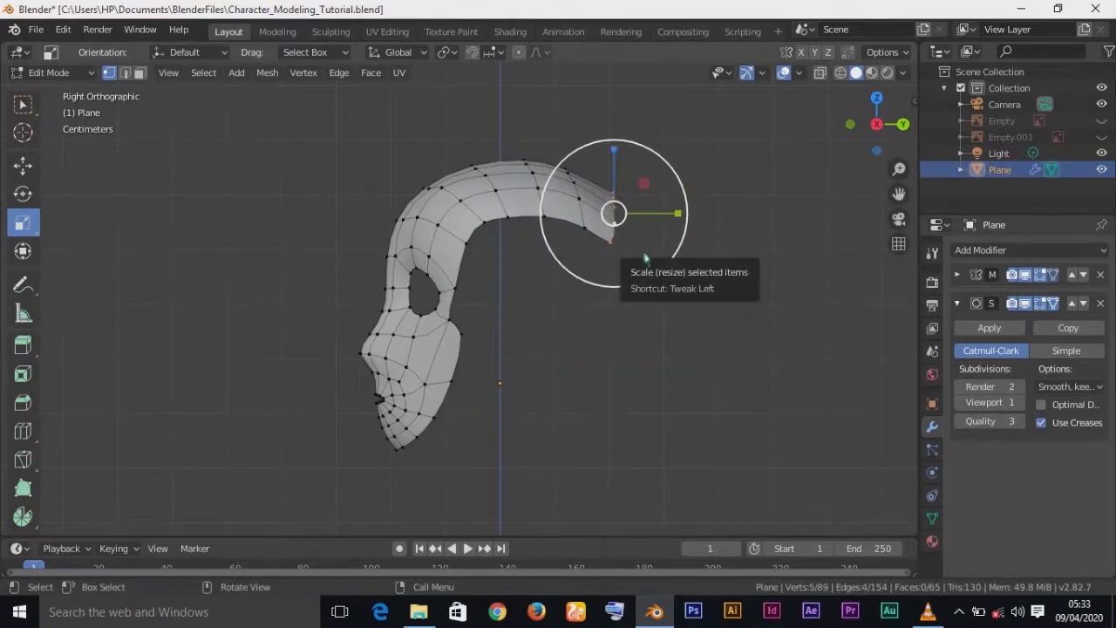
{"action": "left_click", "coordinate": [278, 32]}
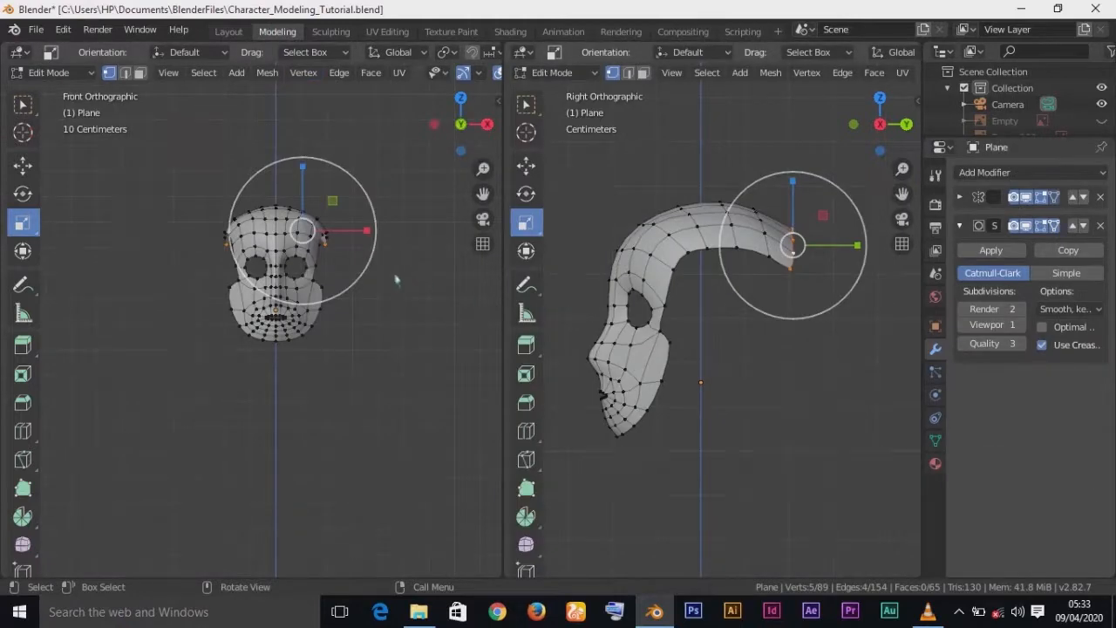
{"action": "key", "text": "Tab"}
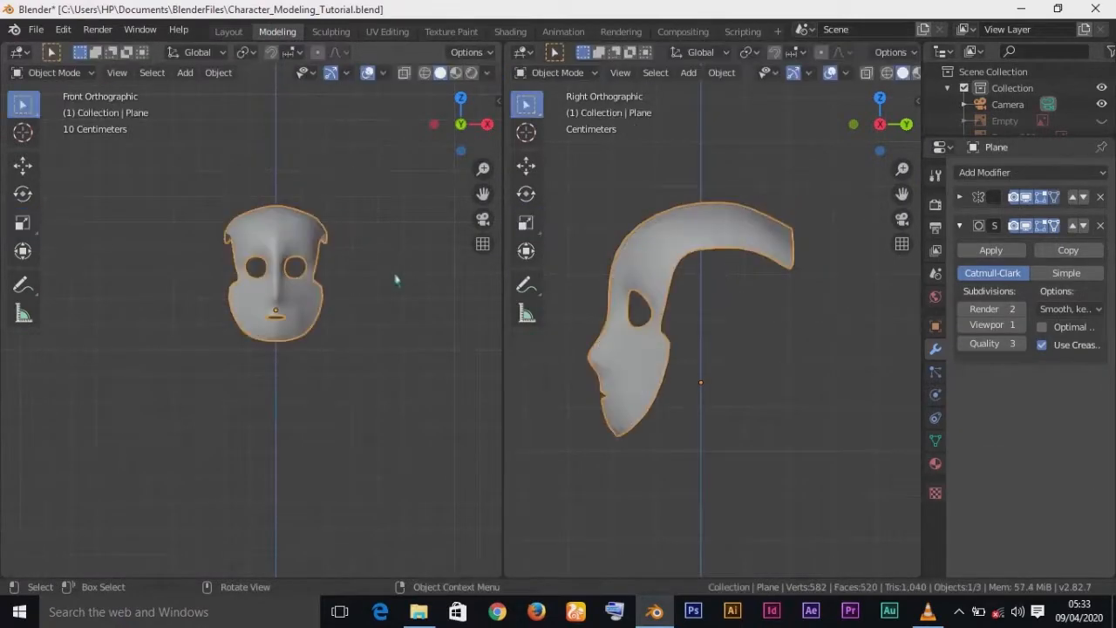
{"action": "key", "text": "alt+h"}
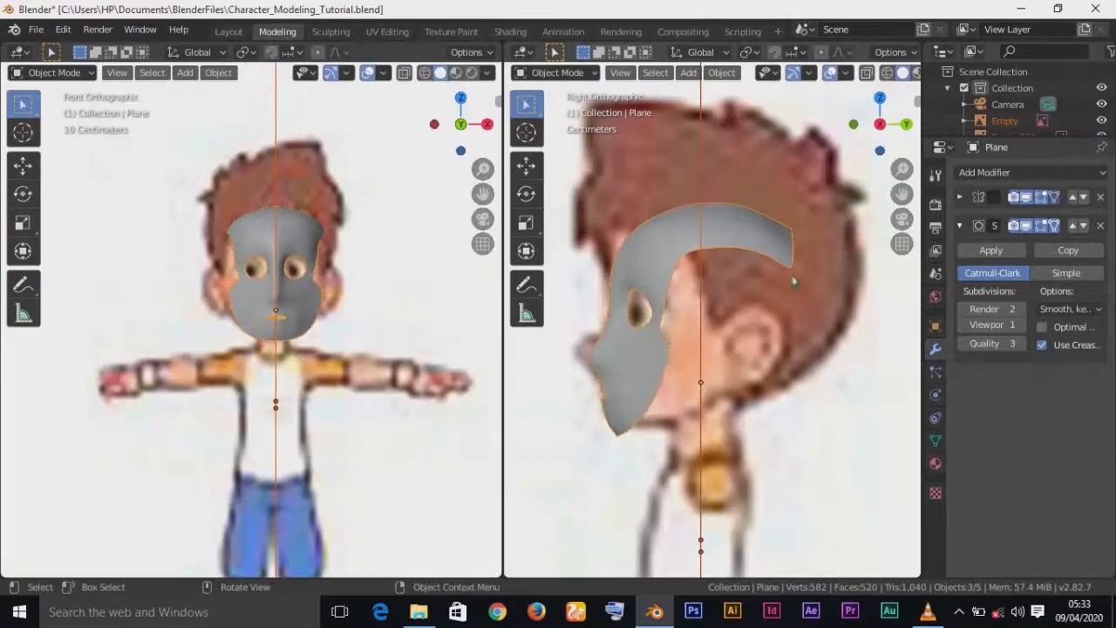
{"action": "key", "text": "Tab"}
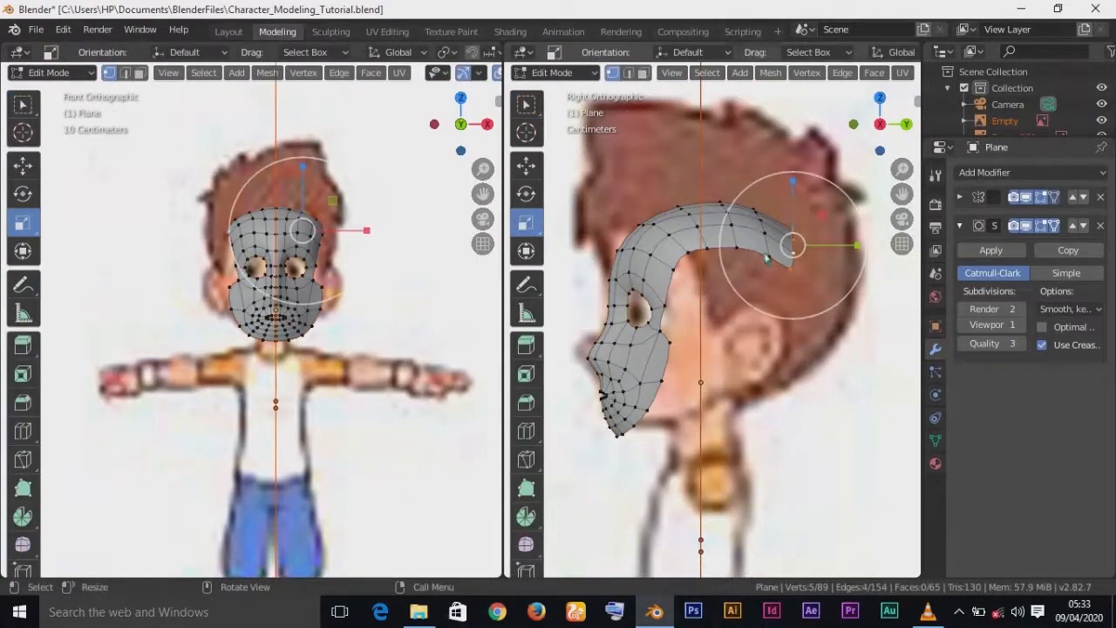
- Extrude the selected rear edge row about 0.09 m down and slightly backward along the back of the head
{"action": "scroll", "coordinate": [767, 258], "scroll_direction": "up", "scroll_amount": 3}
{"action": "scroll", "coordinate": [776, 279], "scroll_direction": "down", "scroll_amount": 2}
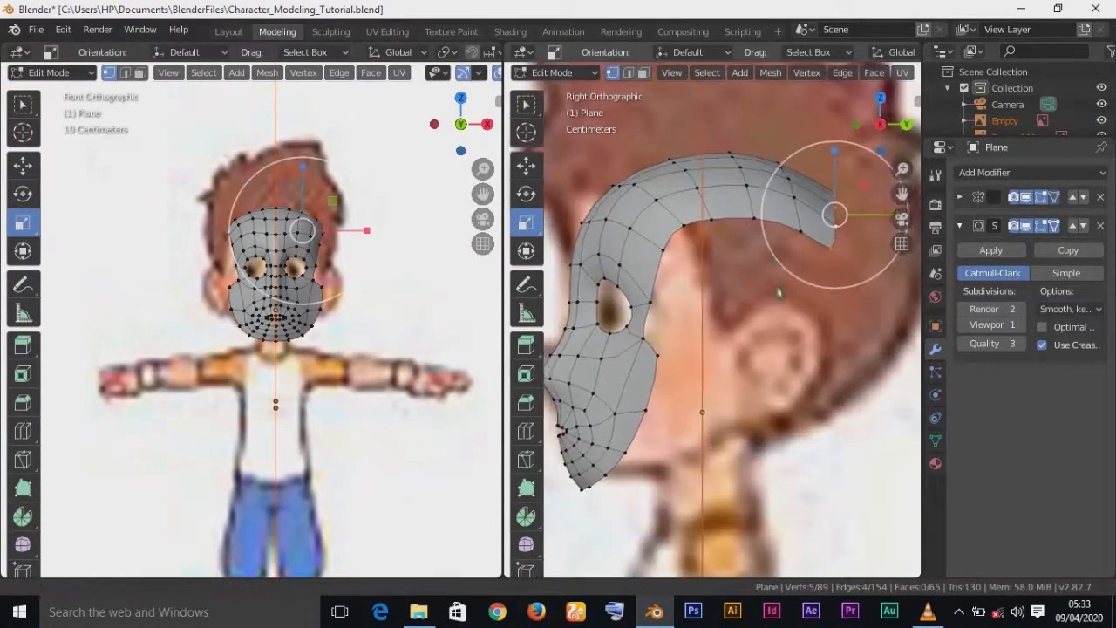
{"action": "scroll", "coordinate": [782, 291], "scroll_direction": "up", "scroll_amount": 1}
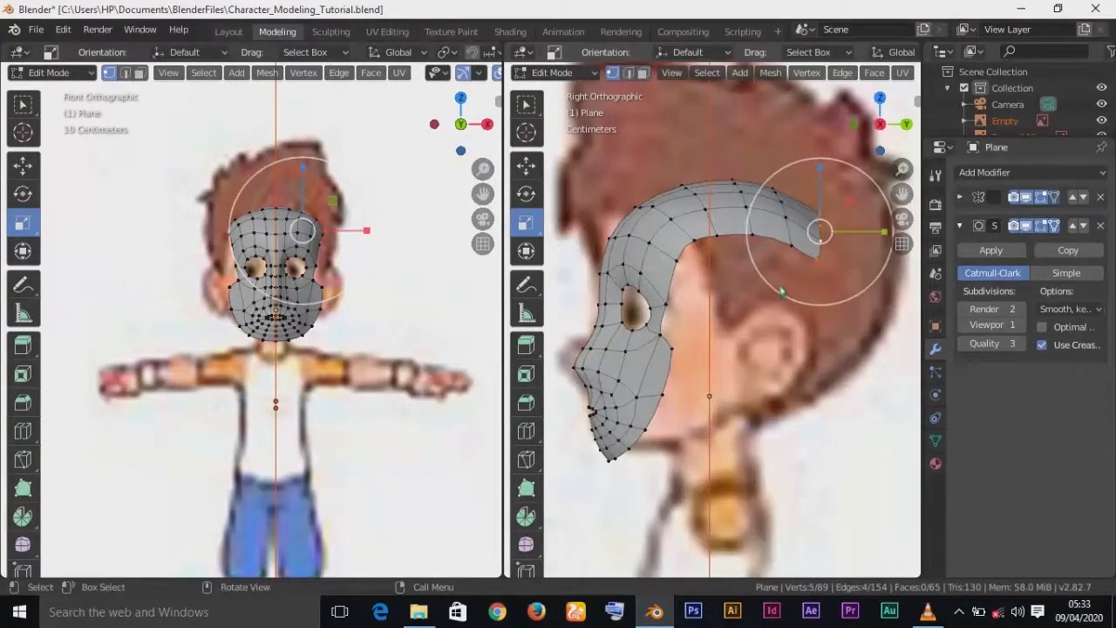
{"action": "key", "text": "e"}
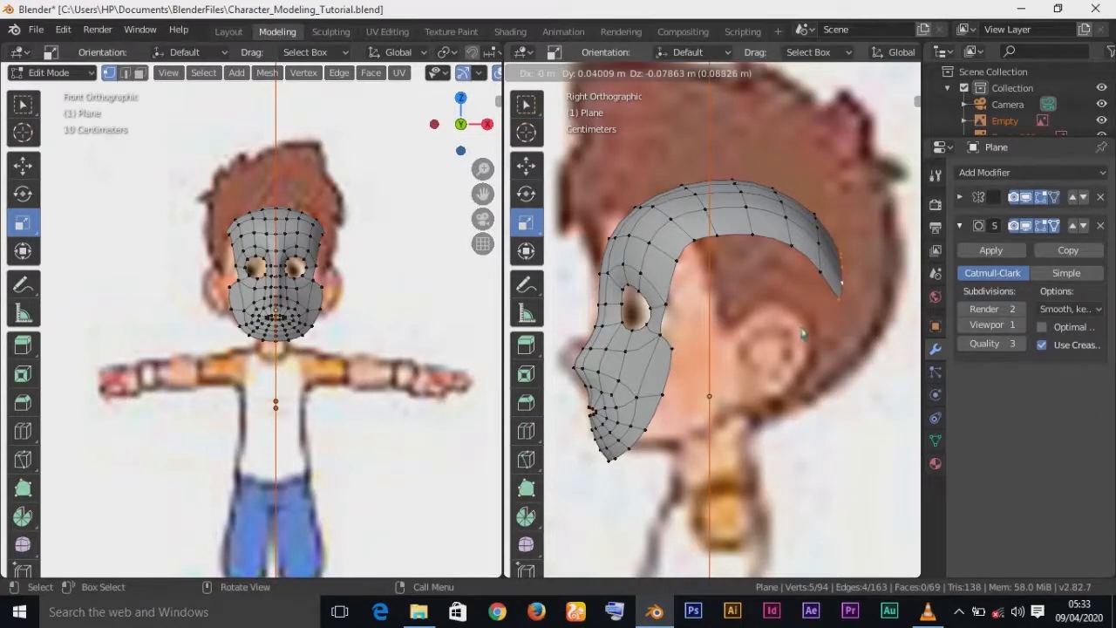
{"action": "left_click", "coordinate": [803, 332]}
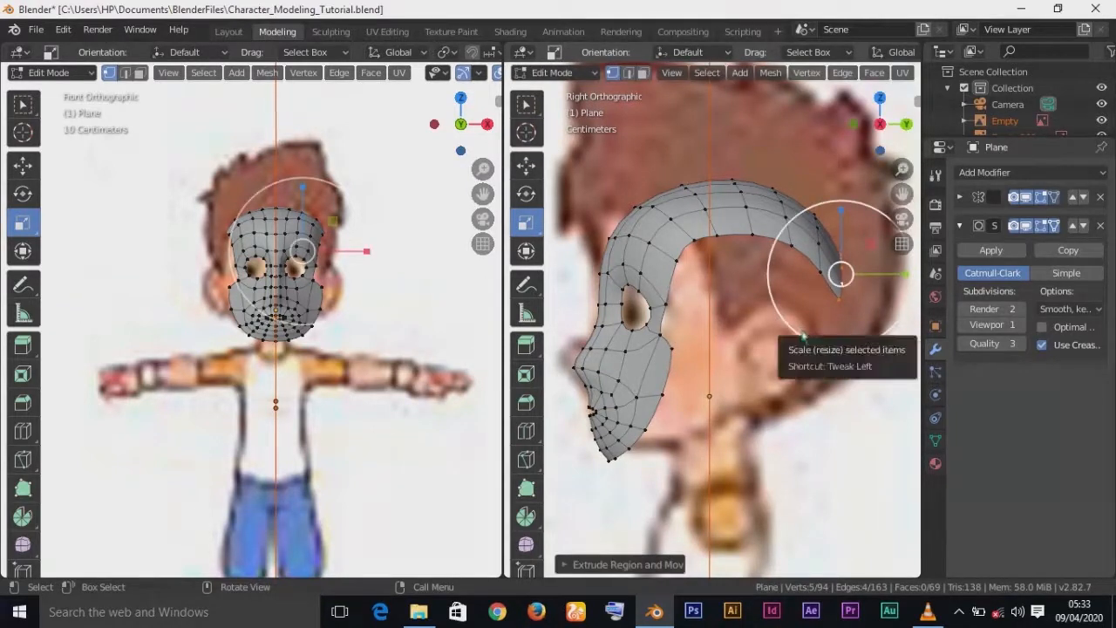
- Grow the selection to the last two rear edge rows and move them about 0.02 m up and forward
{"action": "key", "text": "ctrl+KP_Add"}
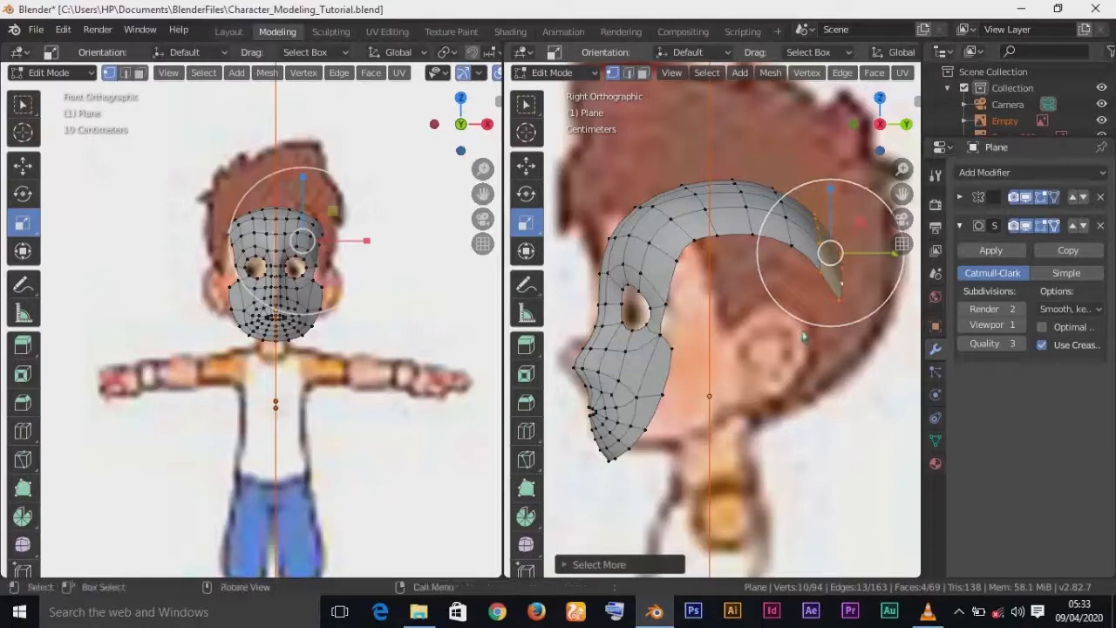
{"action": "key", "text": "g"}
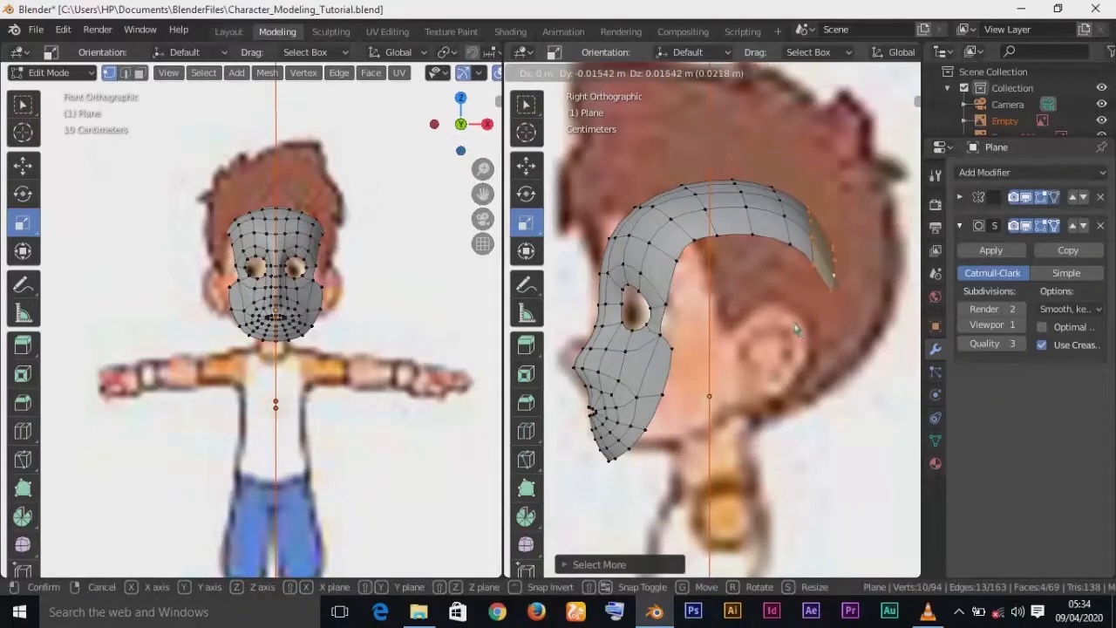
{"action": "left_click", "coordinate": [795, 327]}
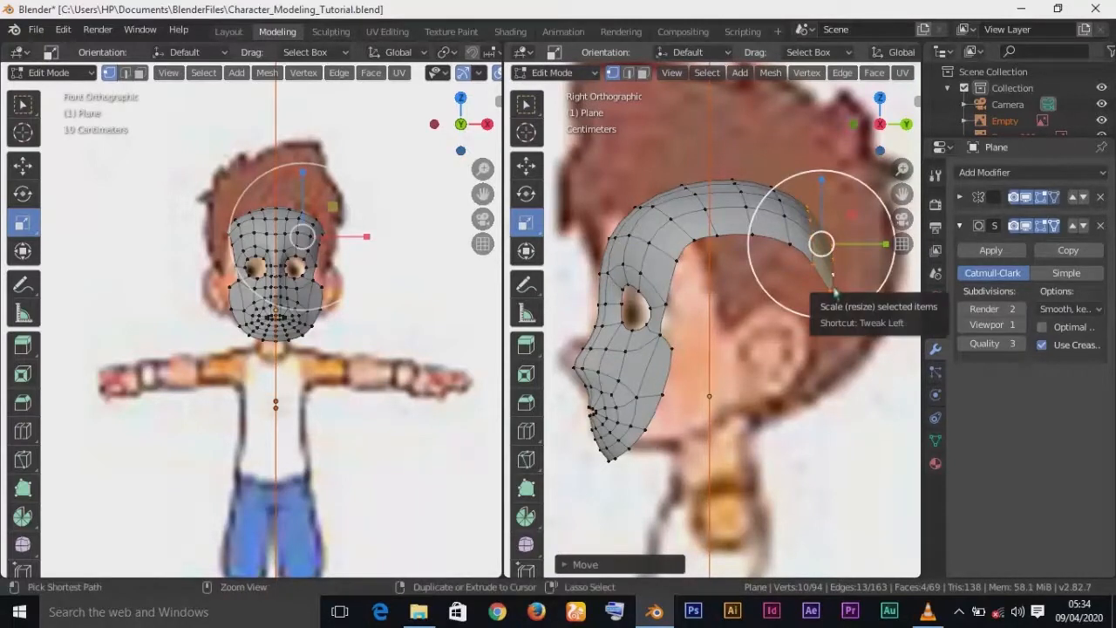
- Reduce the selection to the lowest rear edge row, try rotating it, and move the row slightly up
{"action": "key", "text": "ctrl+KP_Subtract"}
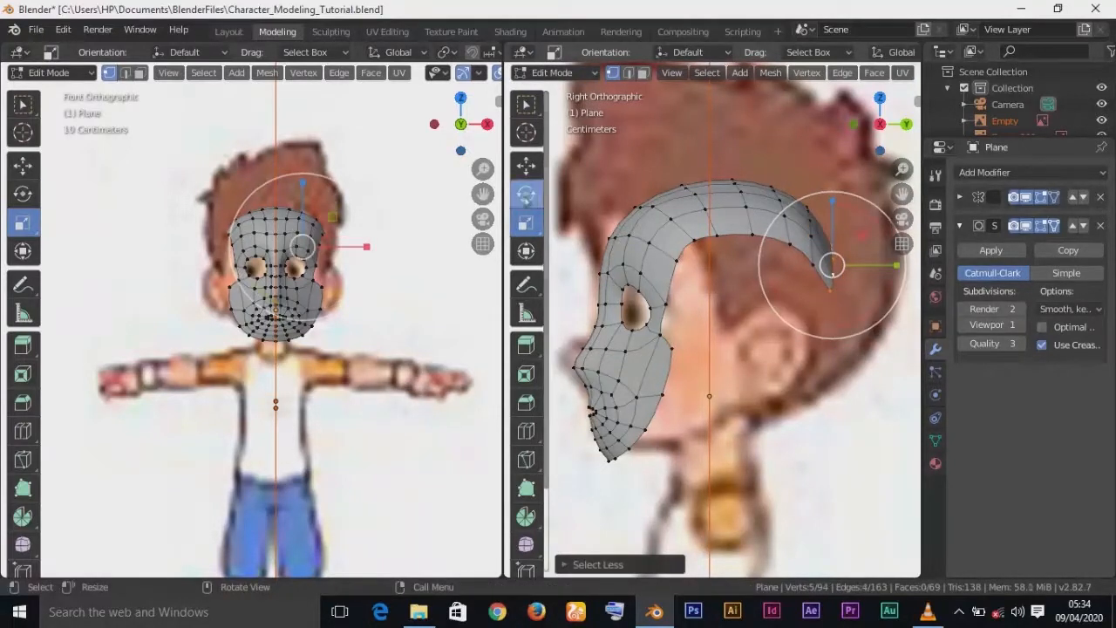
{"action": "left_click", "coordinate": [526, 194]}
{"action": "left_click_drag", "start_coordinate": [804, 340], "coordinate": [772, 325]}
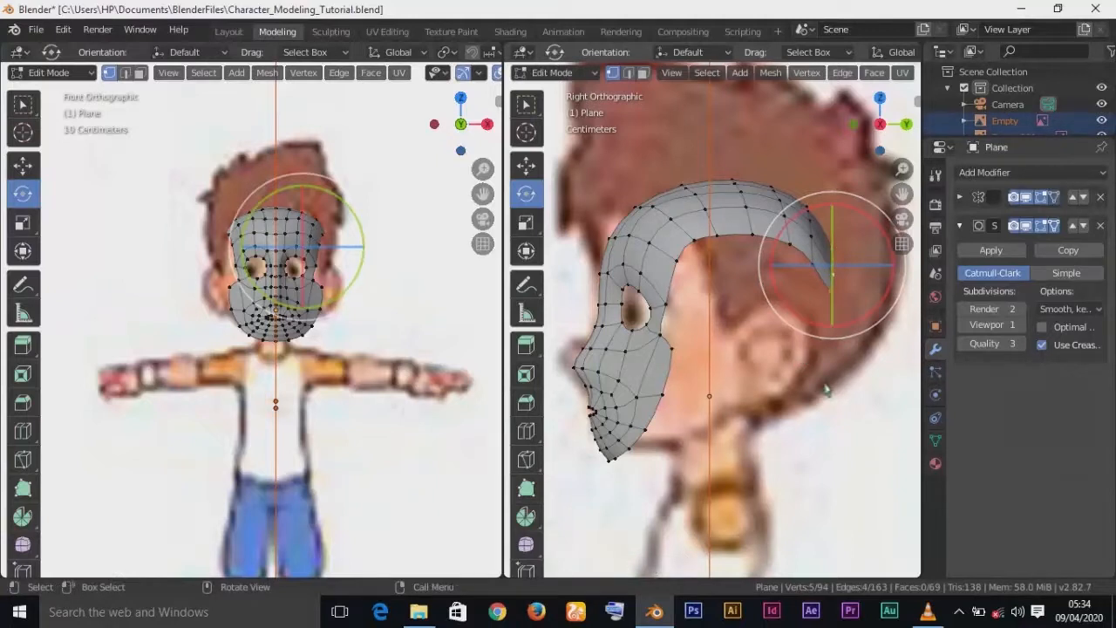
{"action": "key", "text": "g"}
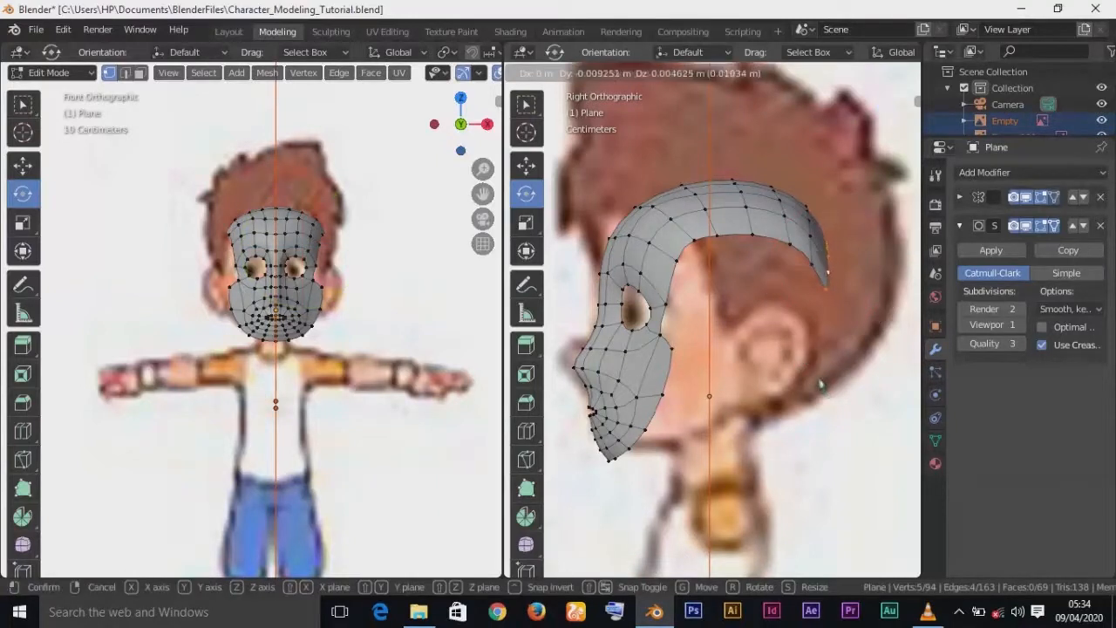
{"action": "left_click", "coordinate": [826, 376]}
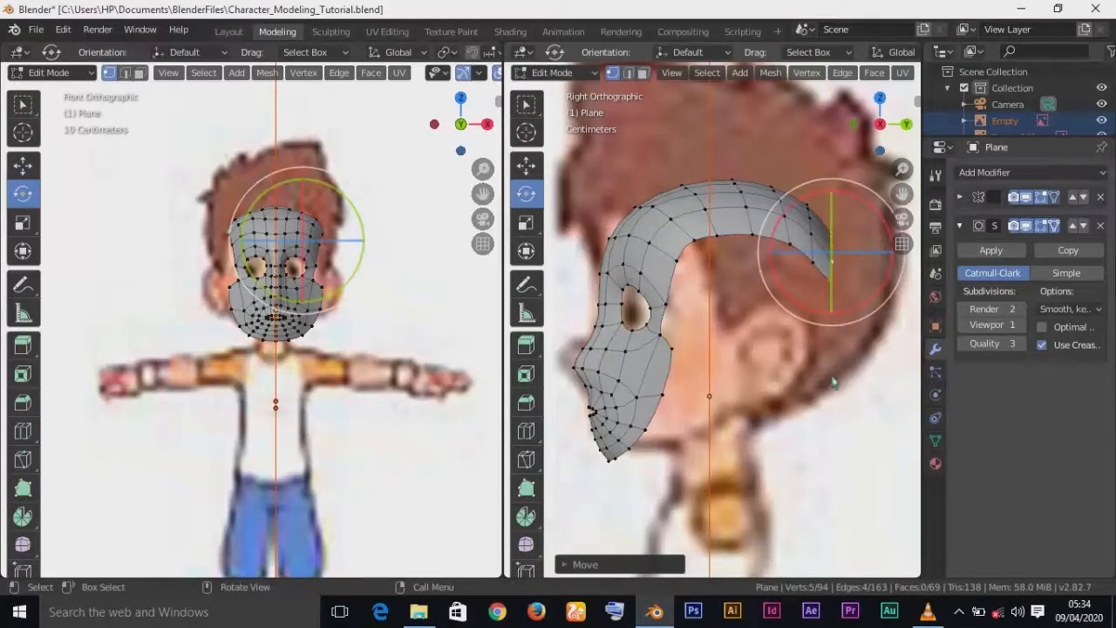
{"action": "key", "text": "e"}
{"action": "left_click", "coordinate": [833, 381]}
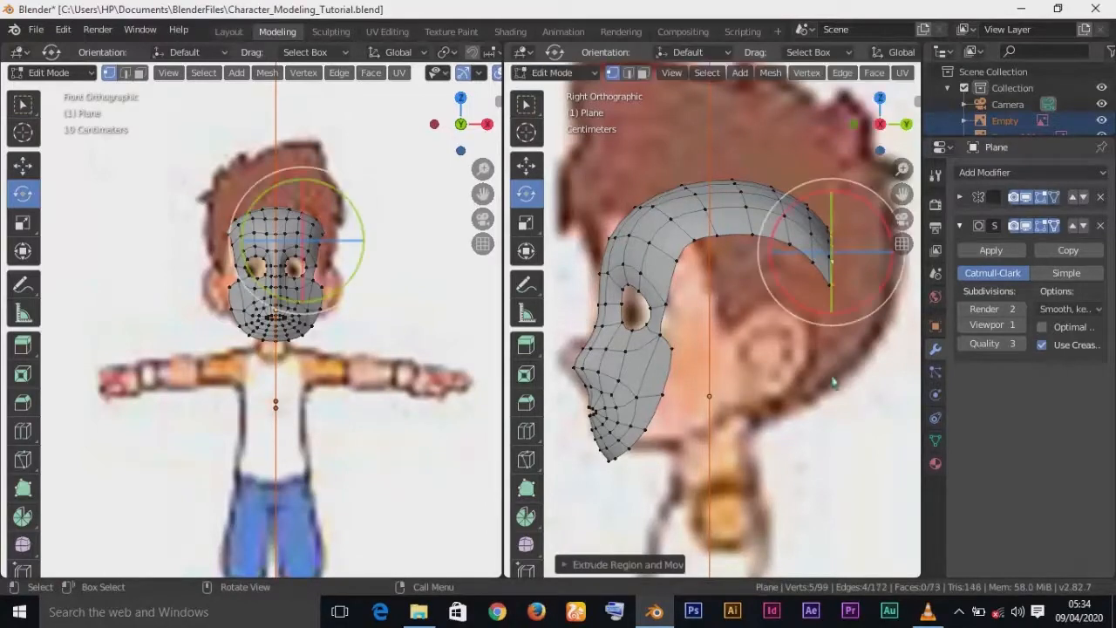
{"action": "key", "text": "g"}
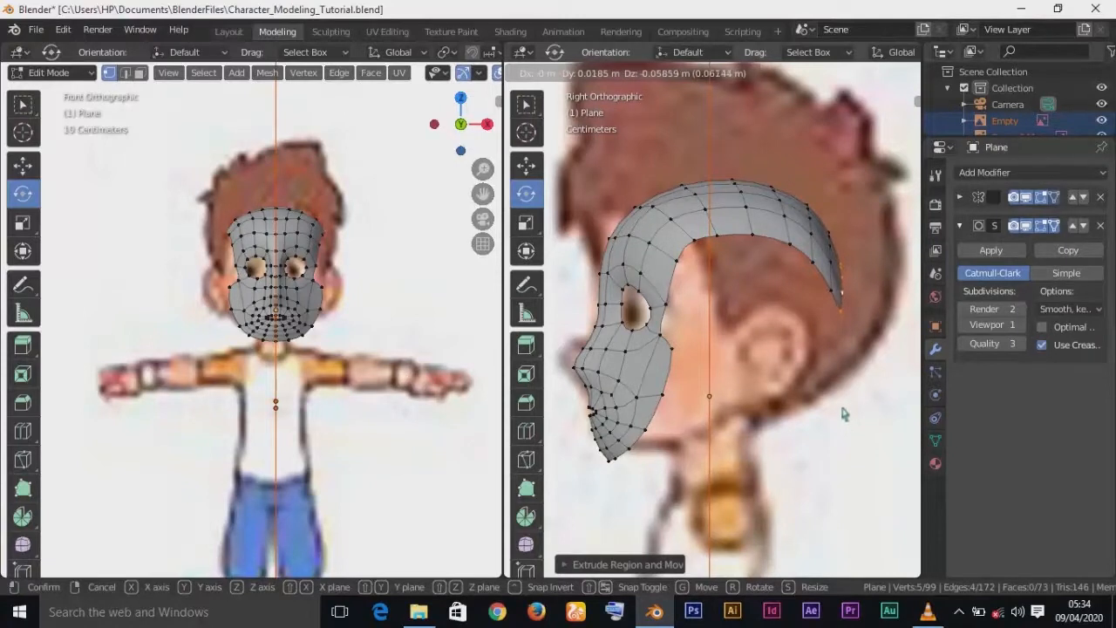
{"action": "left_click", "coordinate": [843, 414]}
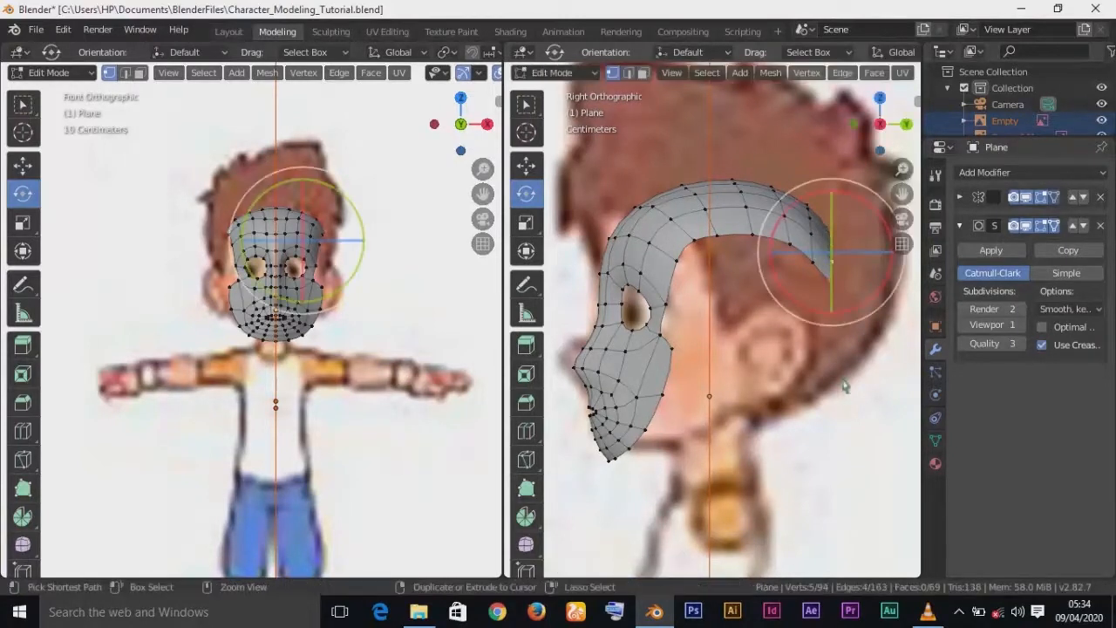
{"action": "scroll", "coordinate": [843, 386], "scroll_direction": "down", "scroll_amount": 2}
{"action": "scroll", "coordinate": [844, 386], "scroll_direction": "up", "scroll_amount": 3}
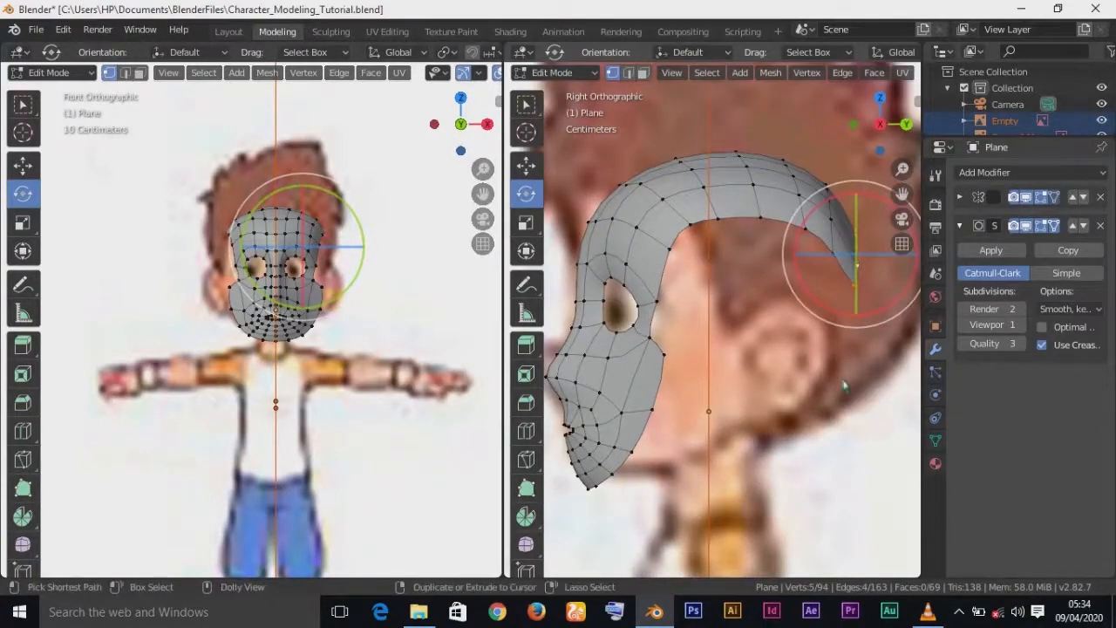
{"action": "key", "text": "ctrl+z"}
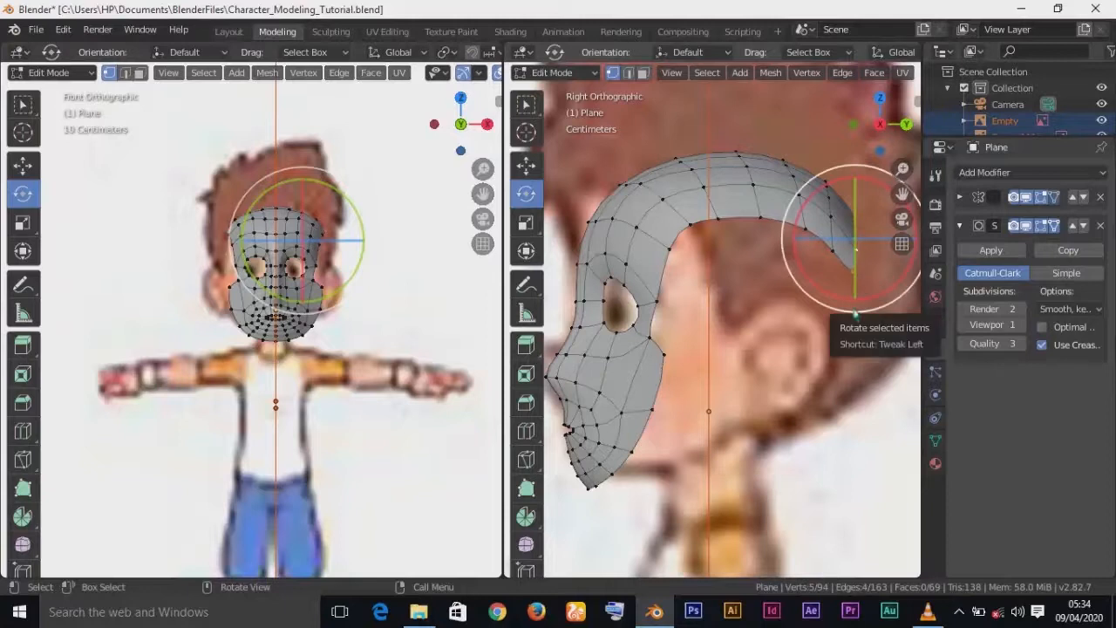
- Remove the subdivision modifier, rotate the lowest rear edge row and move it about 0.02 m up and slightly backward
{"action": "left_click", "coordinate": [1102, 226]}
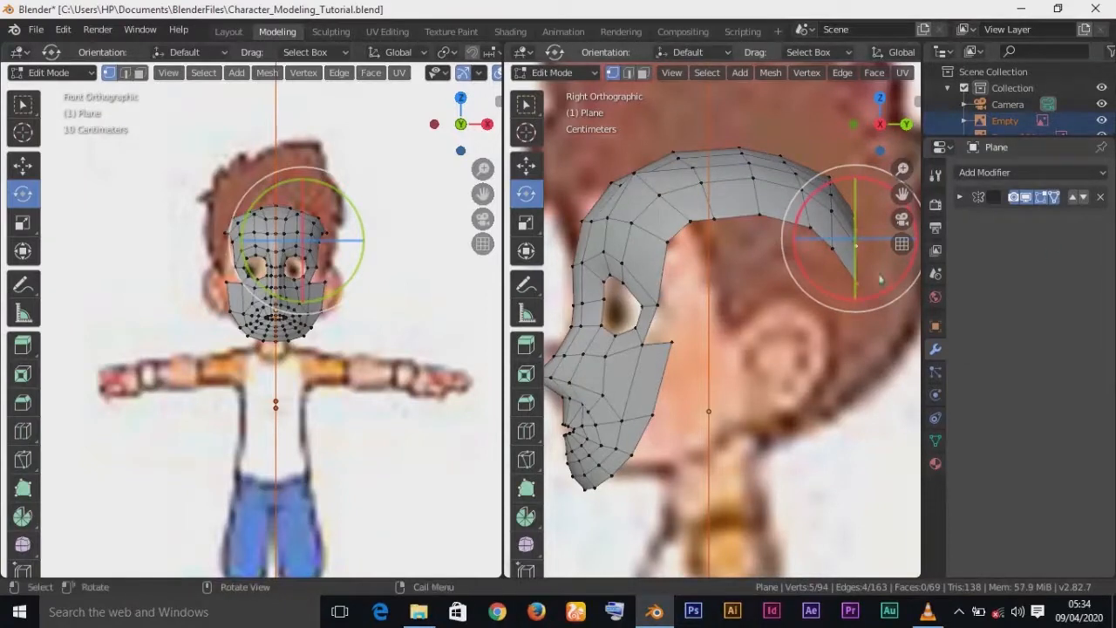
{"action": "left_click_drag", "start_coordinate": [876, 314], "coordinate": [853, 302]}
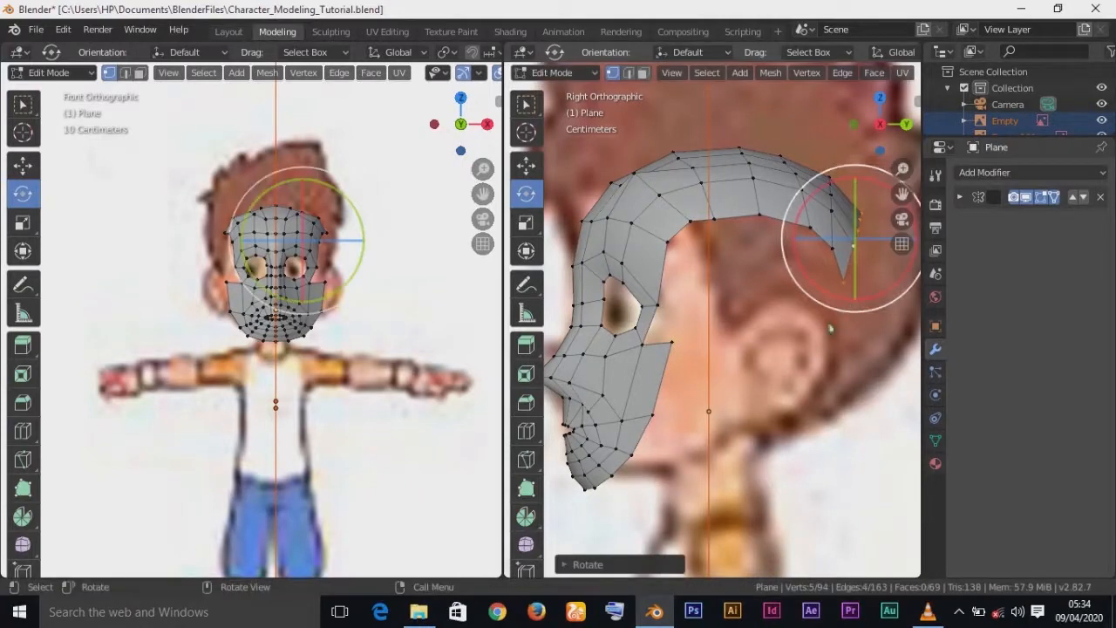
{"action": "key", "text": "g"}
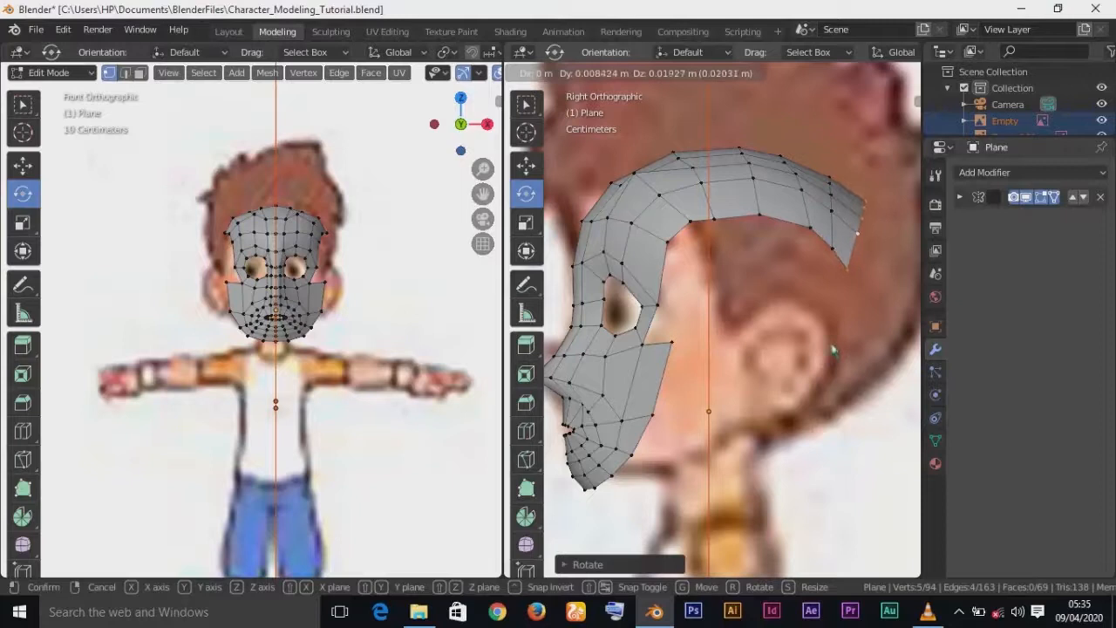
{"action": "left_click", "coordinate": [835, 353]}
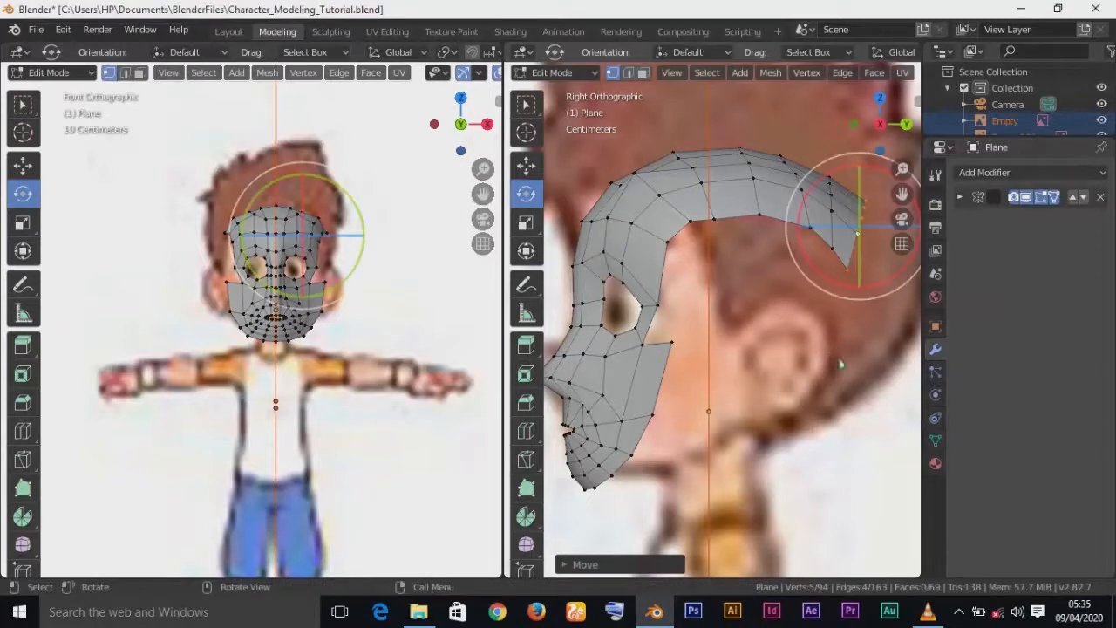
- Select the upper forehead vertex two columns from the centre line and activate the Move tool
{"action": "left_click", "coordinate": [715, 181]}
{"action": "middle_click_drag", "start_coordinate": [715, 182], "coordinate": [650, 362]}
{"action": "left_click", "coordinate": [615, 311]}
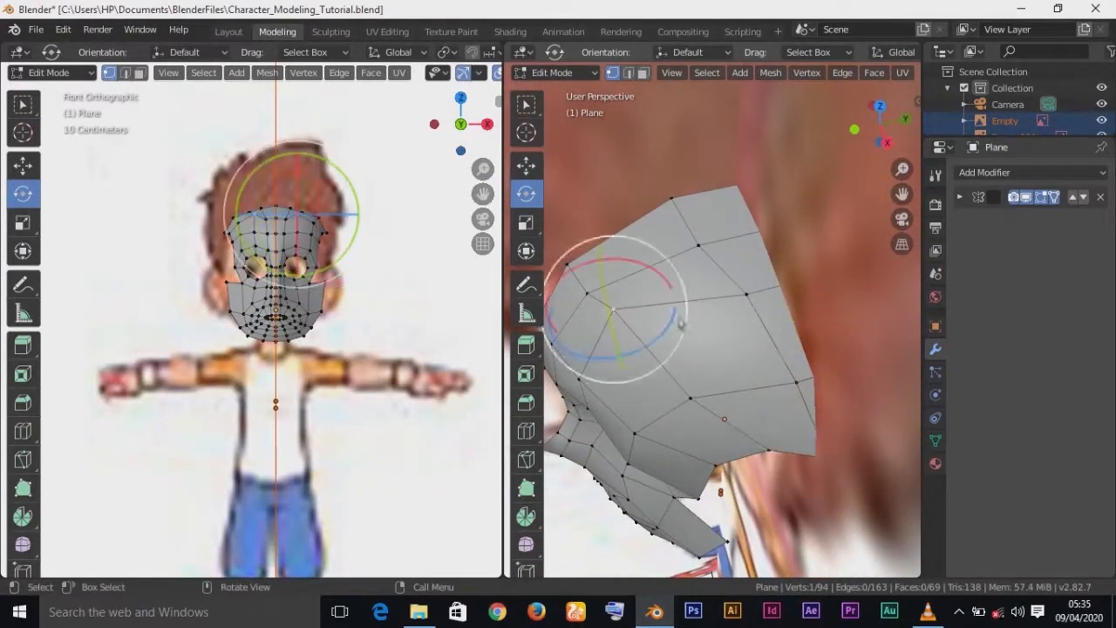
{"action": "left_click", "coordinate": [23, 165]}
{"action": "middle_click_drag", "start_coordinate": [343, 252], "coordinate": [499, 207]}
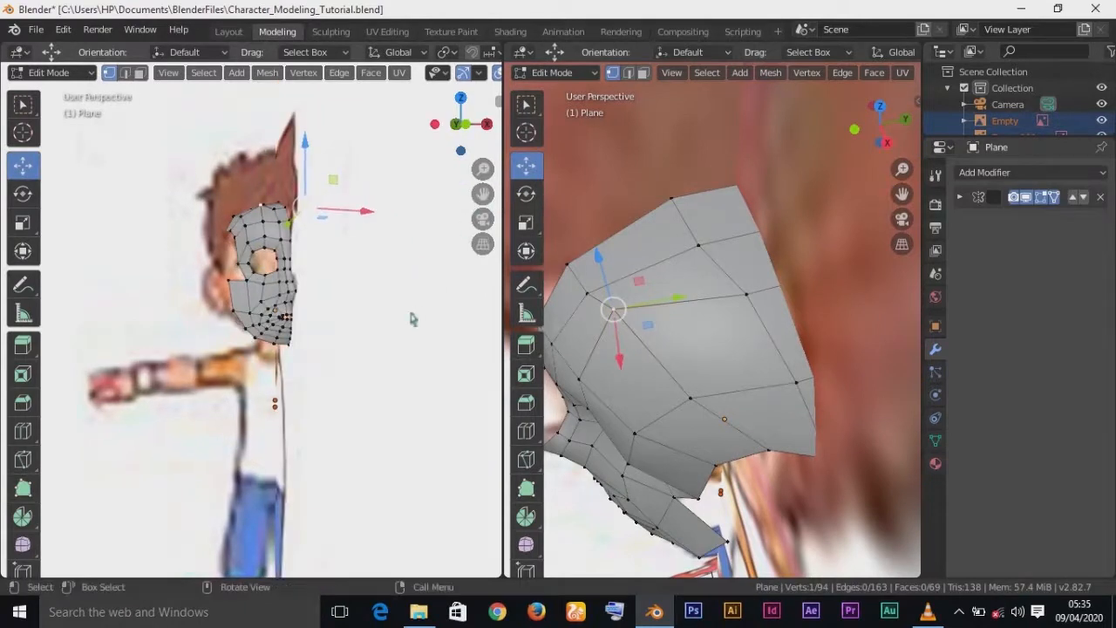
{"action": "key", "text": "KP_1"}
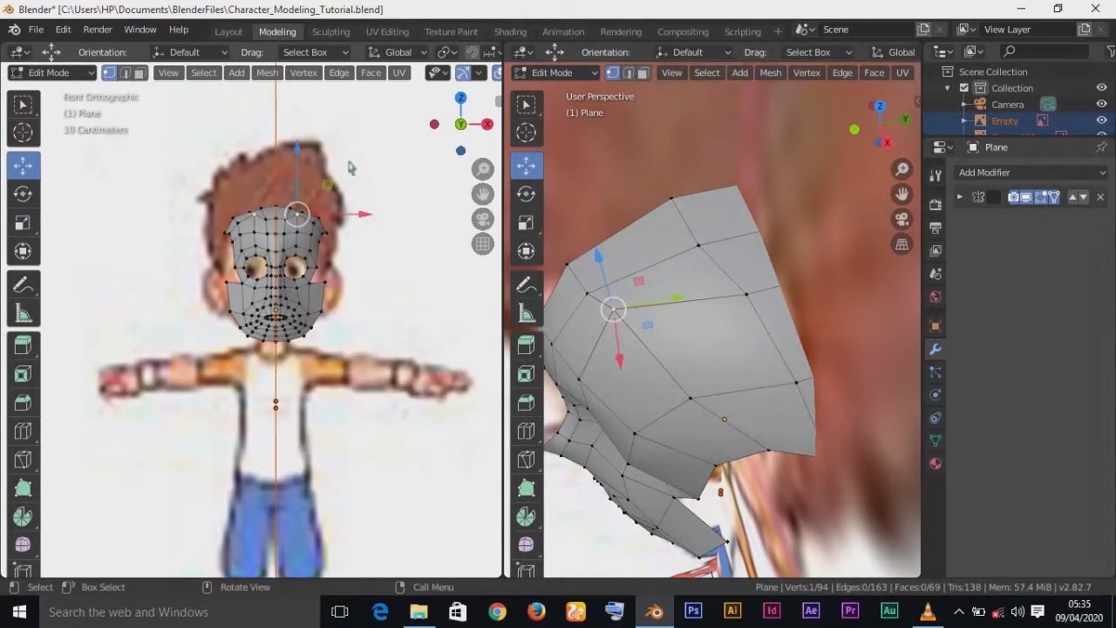
- Switch to the Layout workspace and hide both the side and front reference images
{"action": "left_click", "coordinate": [229, 31]}
{"action": "left_click", "coordinate": [683, 307]}
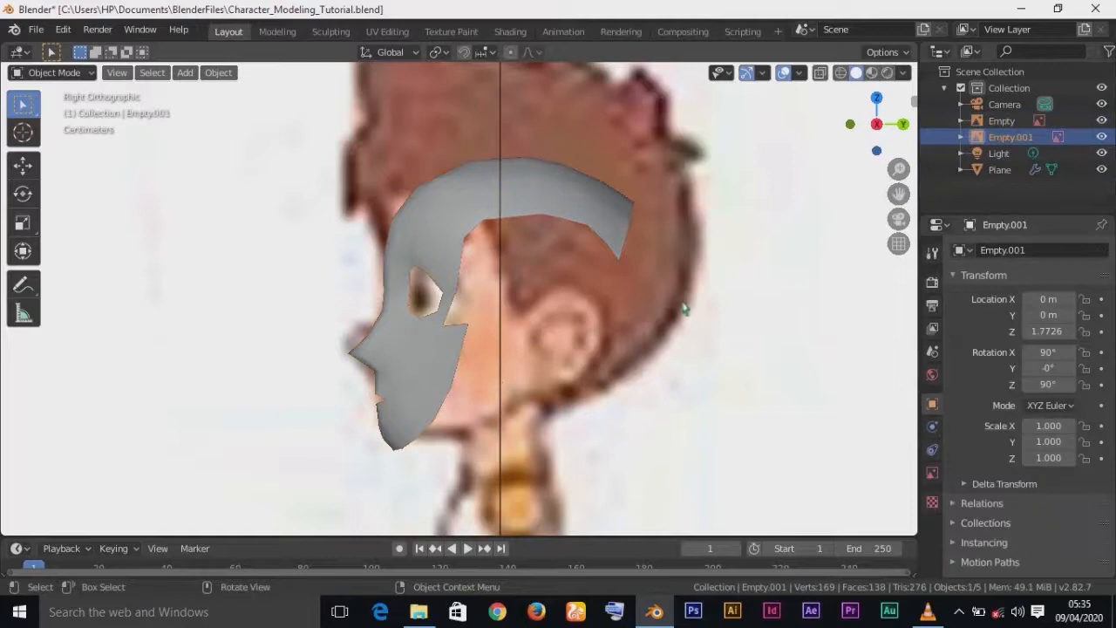
{"action": "key", "text": "h"}
{"action": "key", "text": "KP_1"}
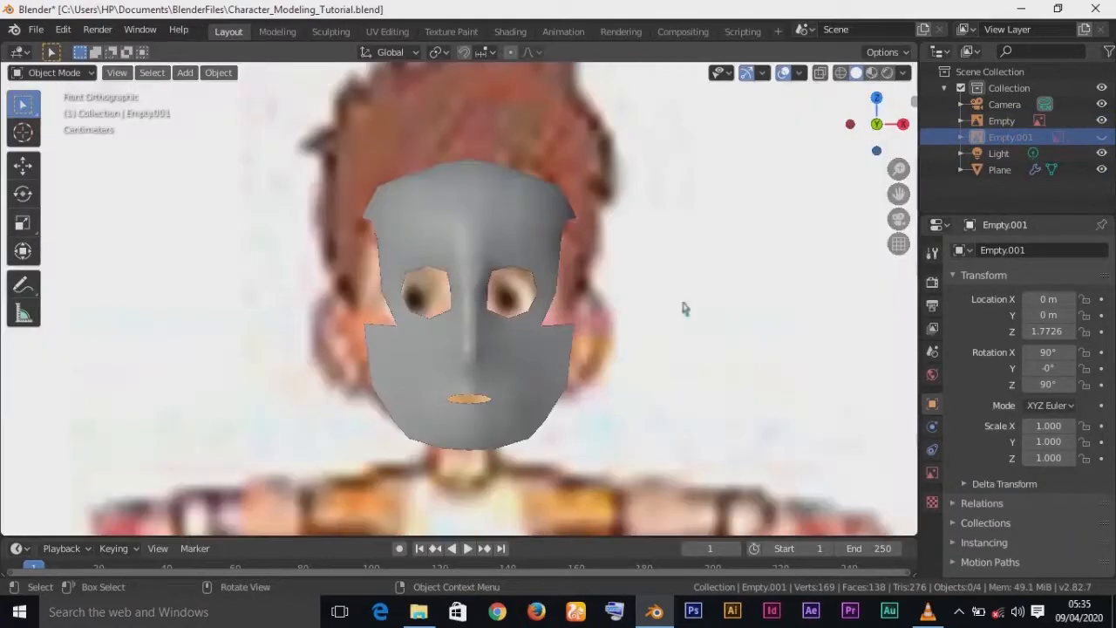
{"action": "left_click", "coordinate": [735, 329]}
{"action": "key", "text": "h"}
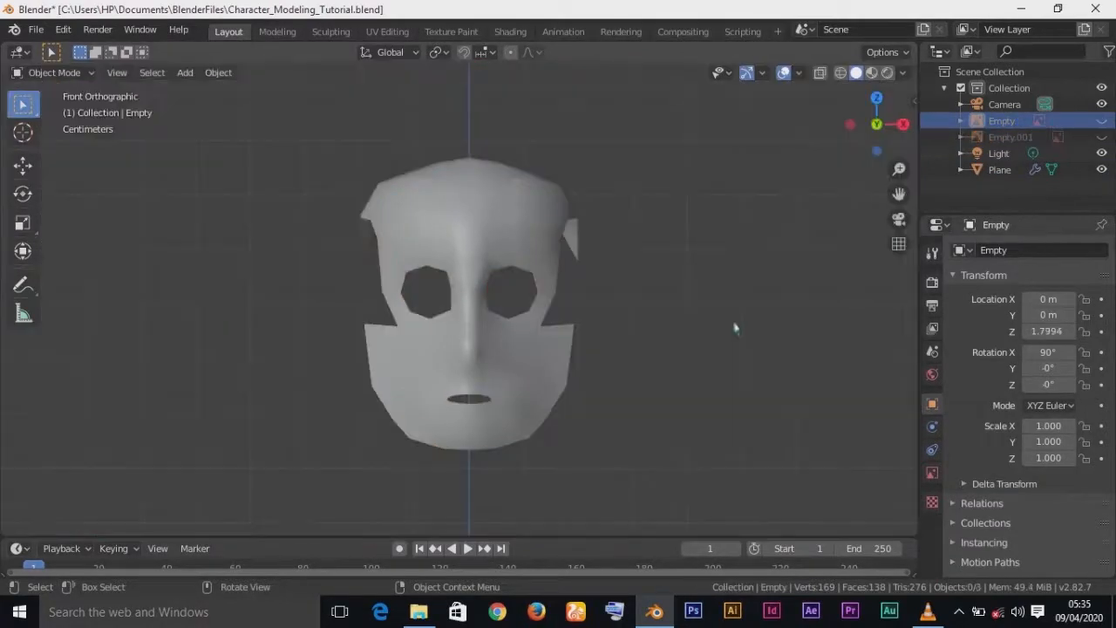
- Select the face mesh, enter Edit Mode and activate the Move tool
{"action": "middle_click_drag", "start_coordinate": [696, 302], "coordinate": [437, 277]}
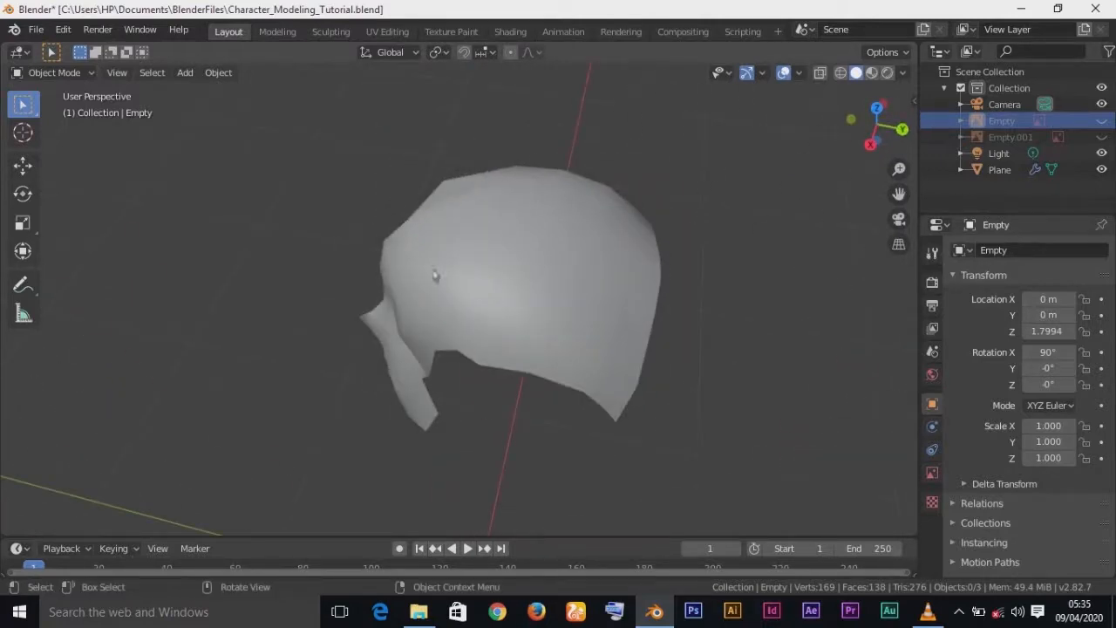
{"action": "left_click", "coordinate": [510, 316]}
{"action": "key", "text": "Tab"}
{"action": "middle_click_drag", "start_coordinate": [516, 317], "coordinate": [662, 274]}
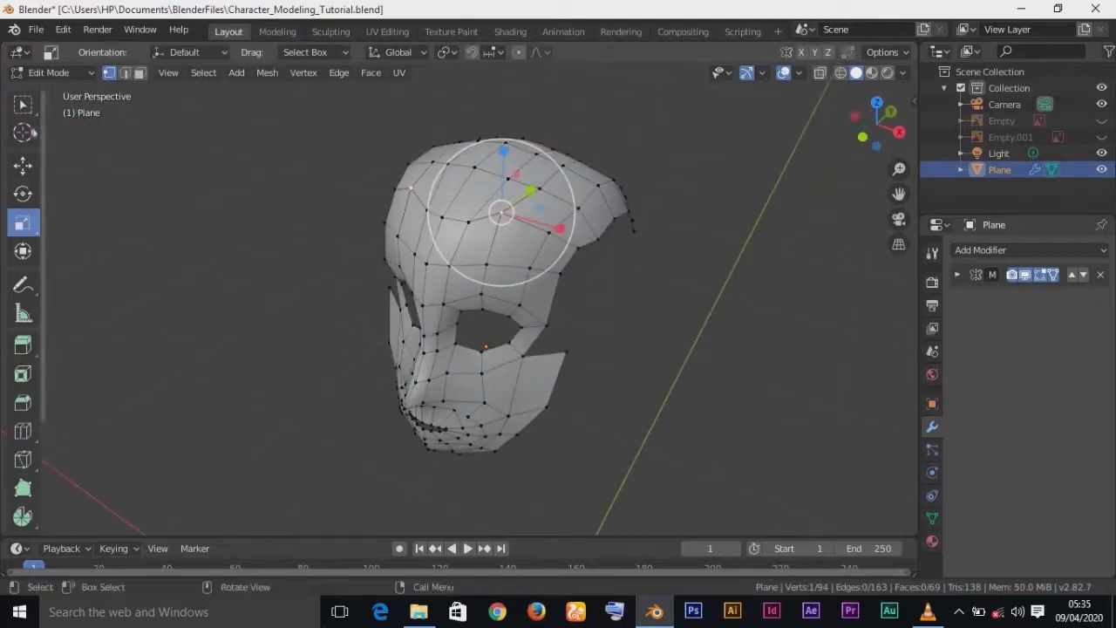
{"action": "left_click", "coordinate": [23, 104]}
{"action": "left_click", "coordinate": [23, 164]}
- Lower the selected upper forehead vertex slightly along Z and shift it slightly outward along X
{"action": "middle_click_drag", "start_coordinate": [252, 242], "coordinate": [340, 249]}
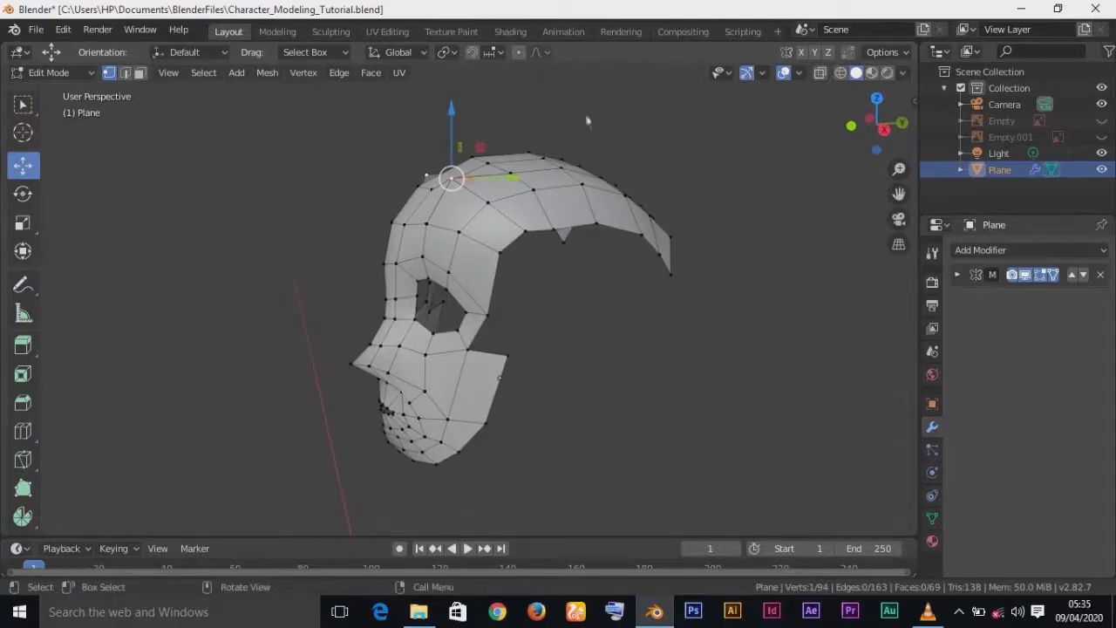
{"action": "left_click_drag", "start_coordinate": [451, 111], "coordinate": [456, 125]}
{"action": "middle_click_drag", "start_coordinate": [581, 276], "coordinate": [523, 270]}
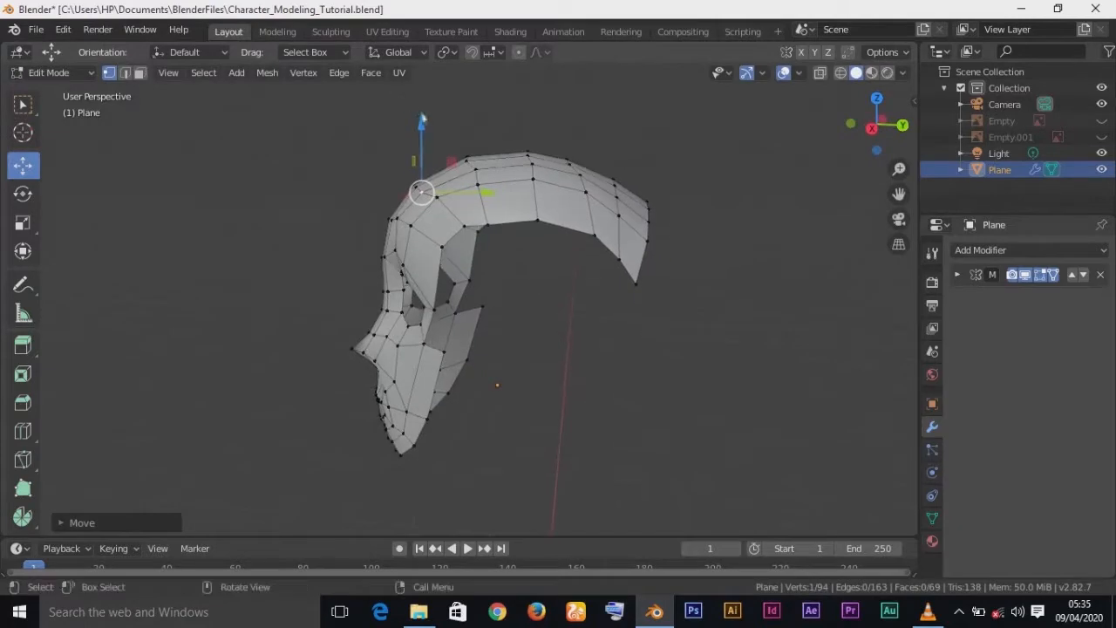
{"action": "left_click_drag", "start_coordinate": [423, 125], "coordinate": [427, 139]}
{"action": "middle_click_drag", "start_coordinate": [492, 201], "coordinate": [650, 233]}
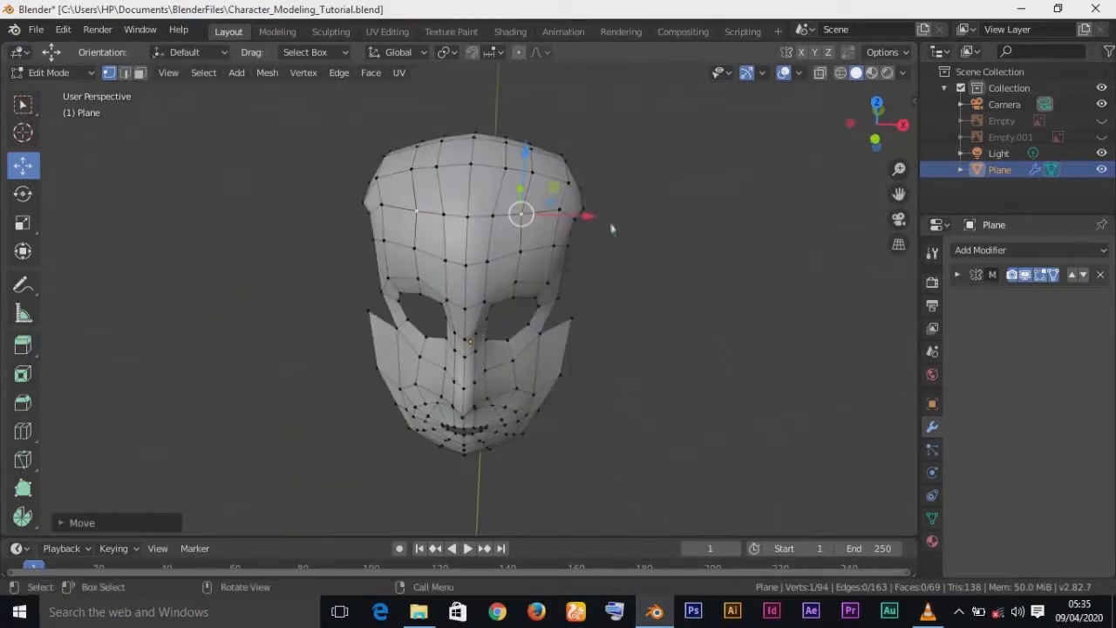
{"action": "left_click_drag", "start_coordinate": [592, 223], "coordinate": [601, 224]}
{"action": "mouse_move", "coordinate": [600, 229]}
{"action": "middle_mouse_down"}
{"action": "mouse_move", "coordinate": [568, 284]}
{"action": "mouse_move", "coordinate": [605, 247]}
{"action": "middle_mouse_up"}
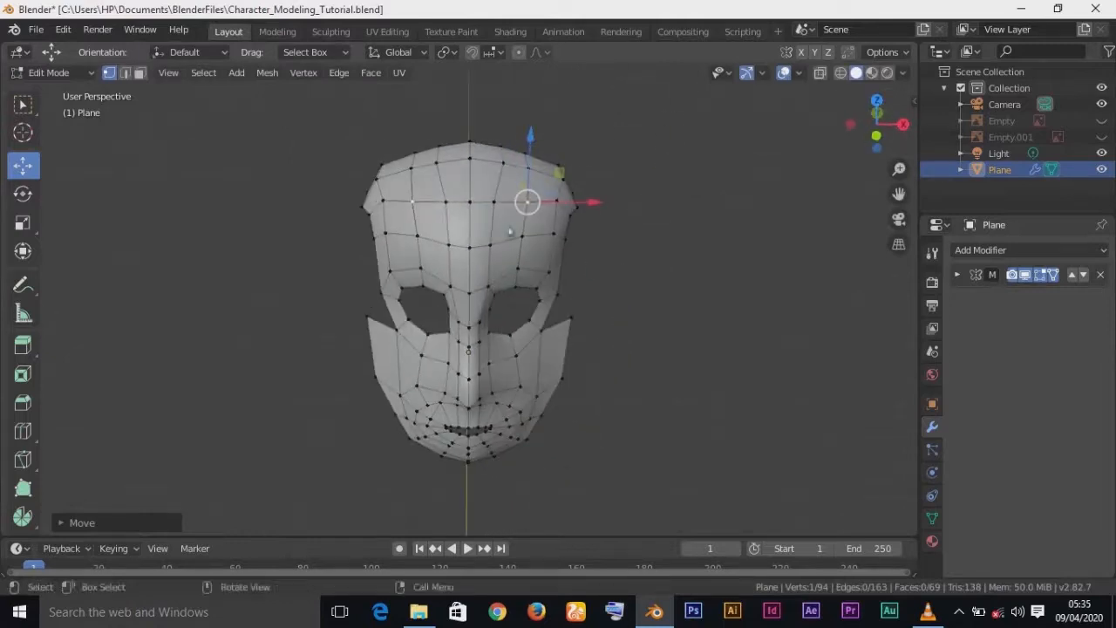
- Shift the forehead vertex beside the centre line slightly outward and the side vertex at the top of the head slightly inward
{"action": "left_click", "coordinate": [491, 212]}
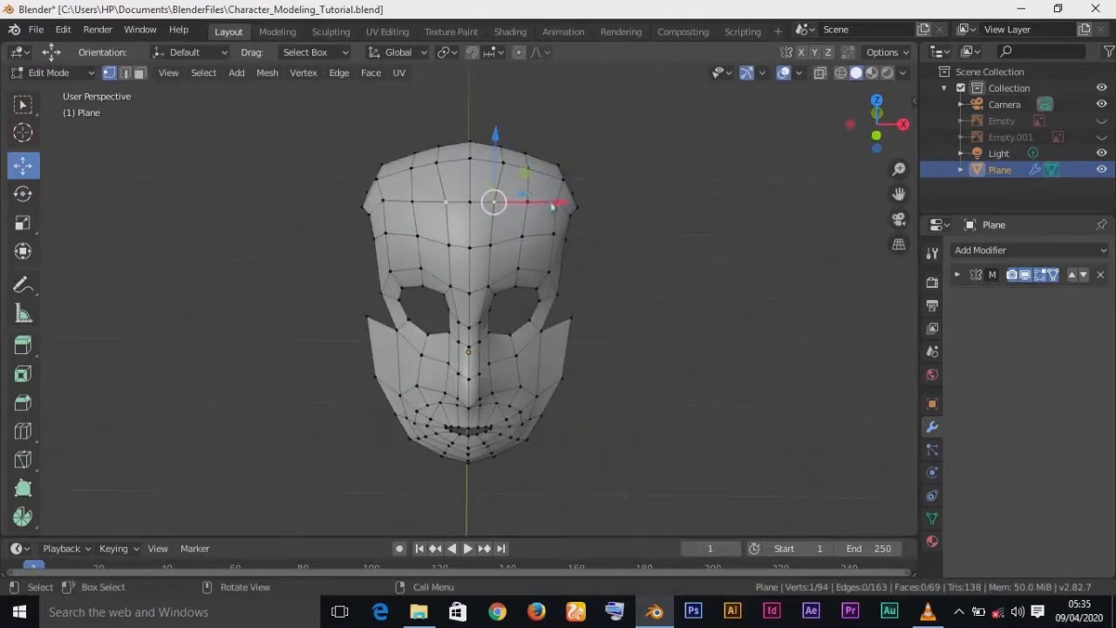
{"action": "left_click_drag", "start_coordinate": [561, 204], "coordinate": [568, 209]}
{"action": "middle_click_drag", "start_coordinate": [387, 231], "coordinate": [586, 220]}
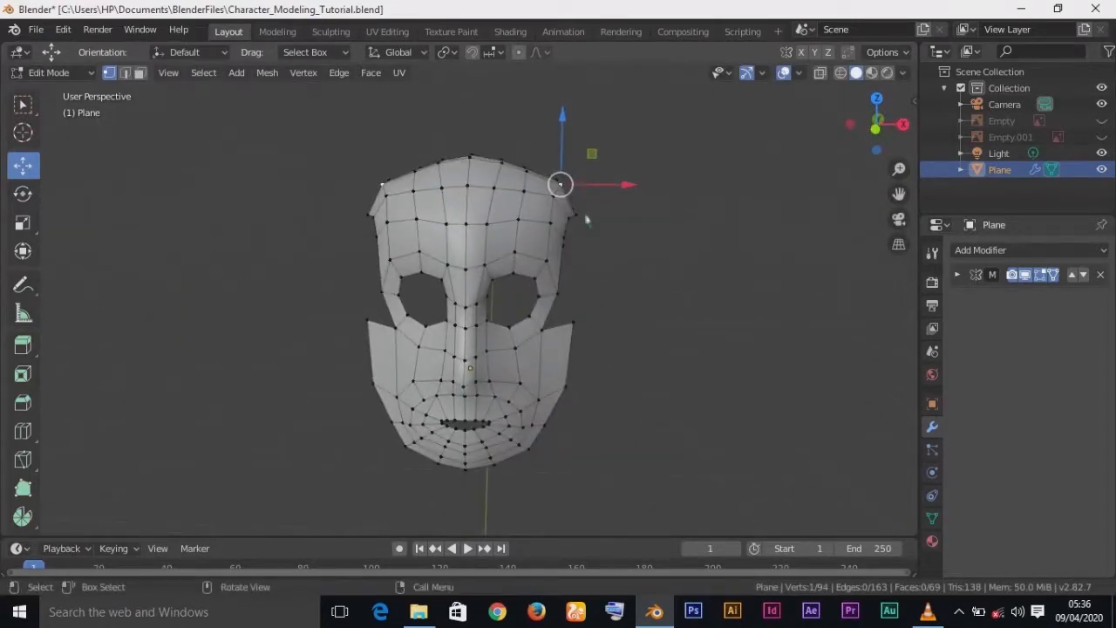
{"action": "left_click_drag", "start_coordinate": [634, 188], "coordinate": [626, 196]}
{"action": "middle_click_drag", "start_coordinate": [650, 261], "coordinate": [489, 351]}
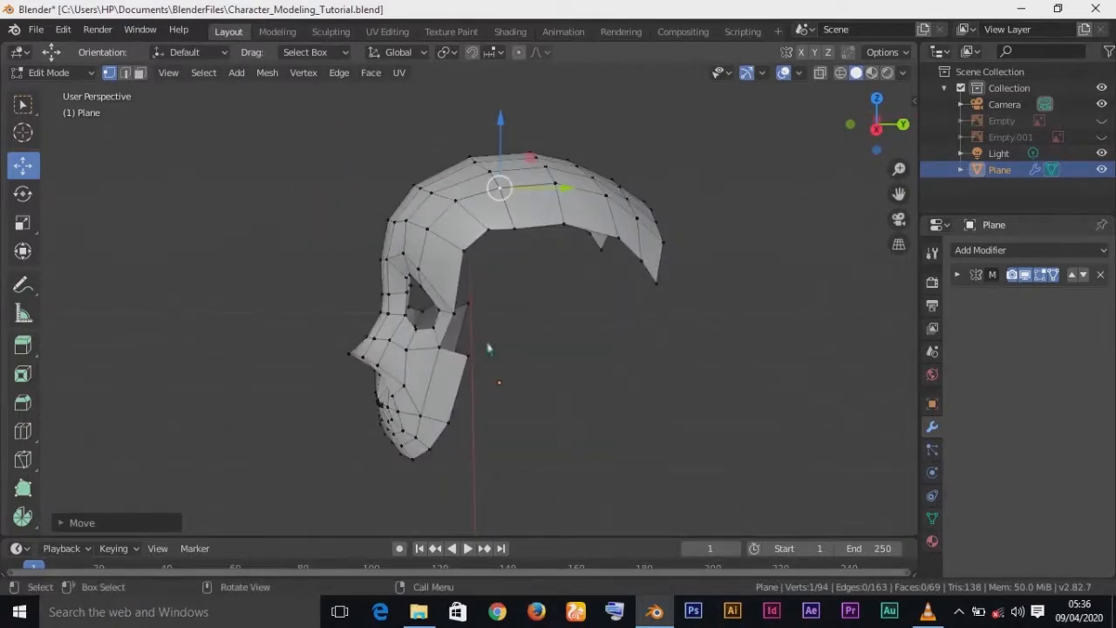
- In the side view, shift the lower side-edge vertex two rows before the rear edge and the vertex above it slightly forward
{"action": "key", "text": "KP_3"}
{"action": "left_click", "coordinate": [624, 260]}
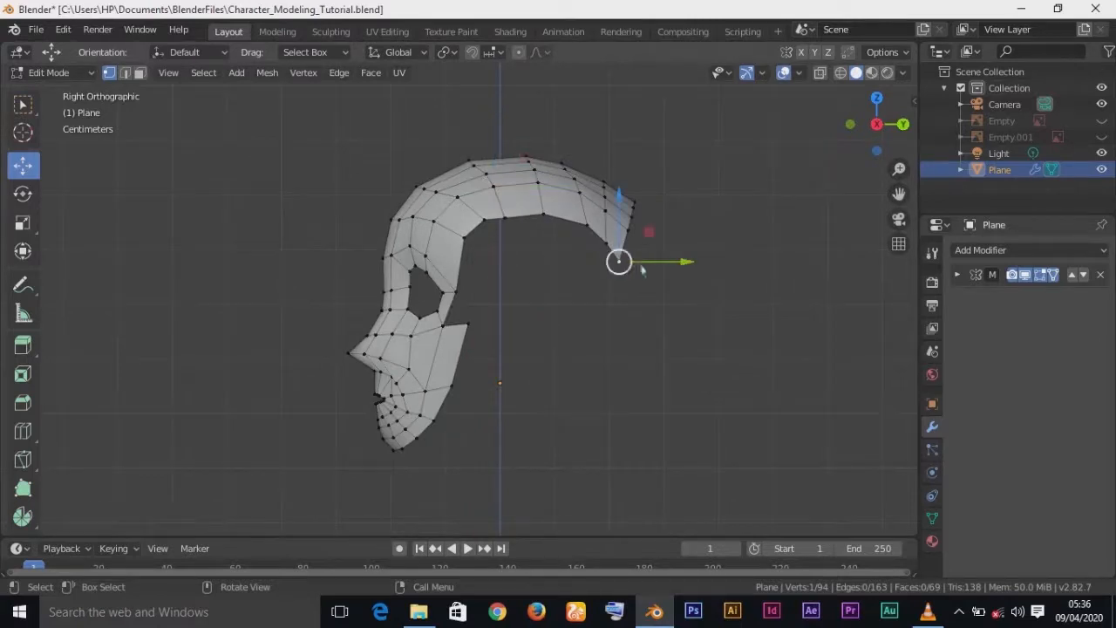
{"action": "left_click", "coordinate": [644, 246]}
{"action": "left_click_drag", "start_coordinate": [647, 236], "coordinate": [627, 232]}
{"action": "left_click_drag", "start_coordinate": [581, 175], "coordinate": [581, 173]}
{"action": "left_click", "coordinate": [530, 178]}
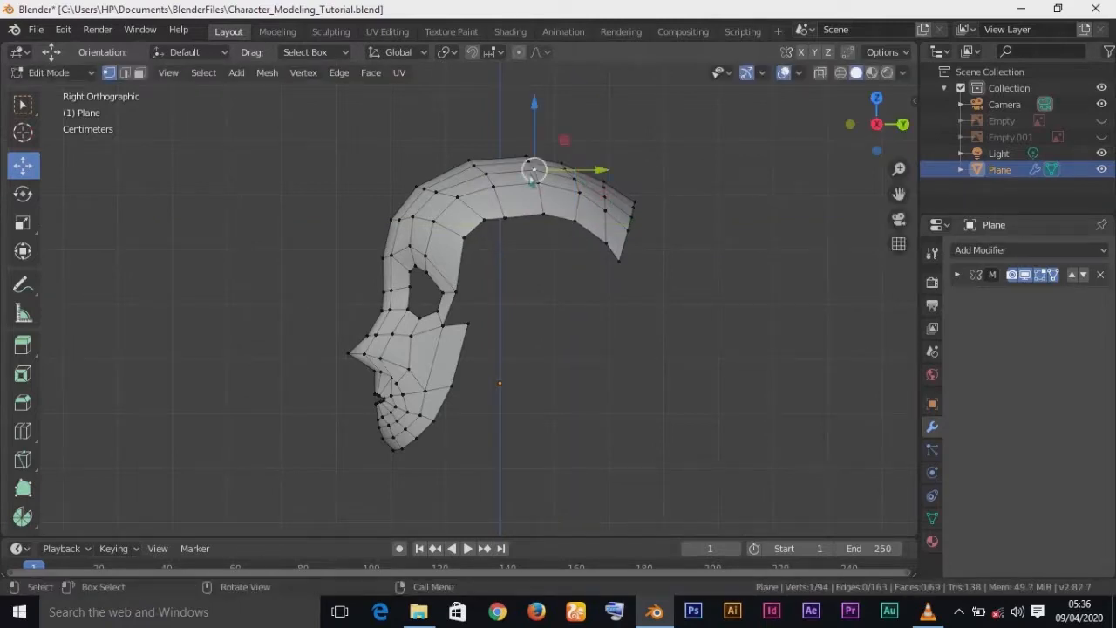
{"action": "left_click", "coordinate": [579, 193]}
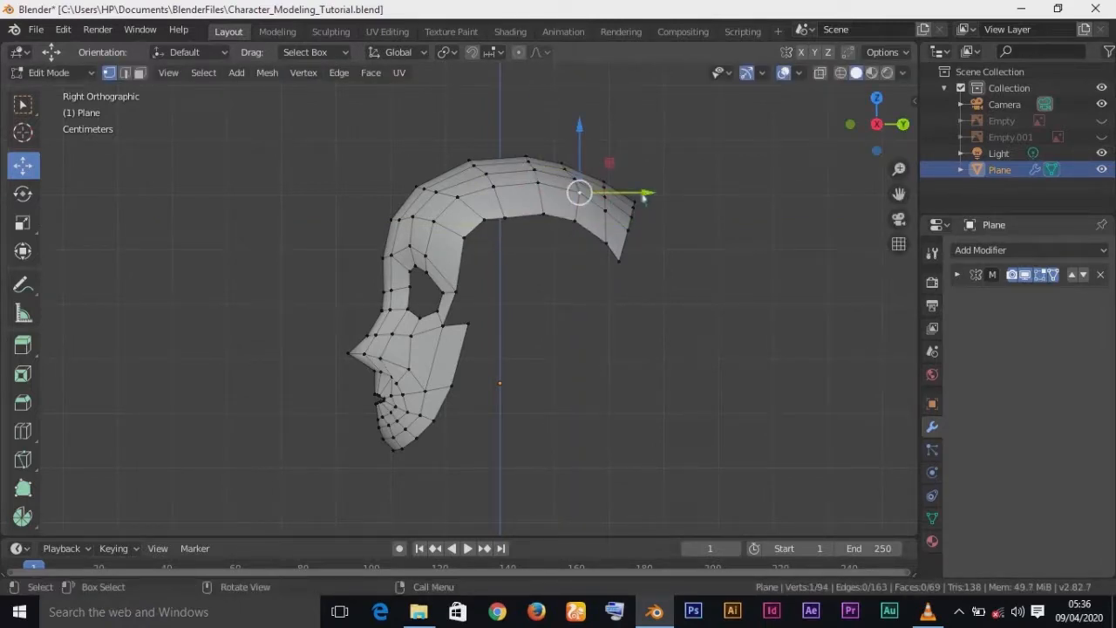
{"action": "left_click_drag", "start_coordinate": [644, 195], "coordinate": [636, 201]}
- In the top view, shift two middle vertices of the third row from the back slightly backward and a fifth-row vertex slightly forward
{"action": "key", "text": "KP_7"}
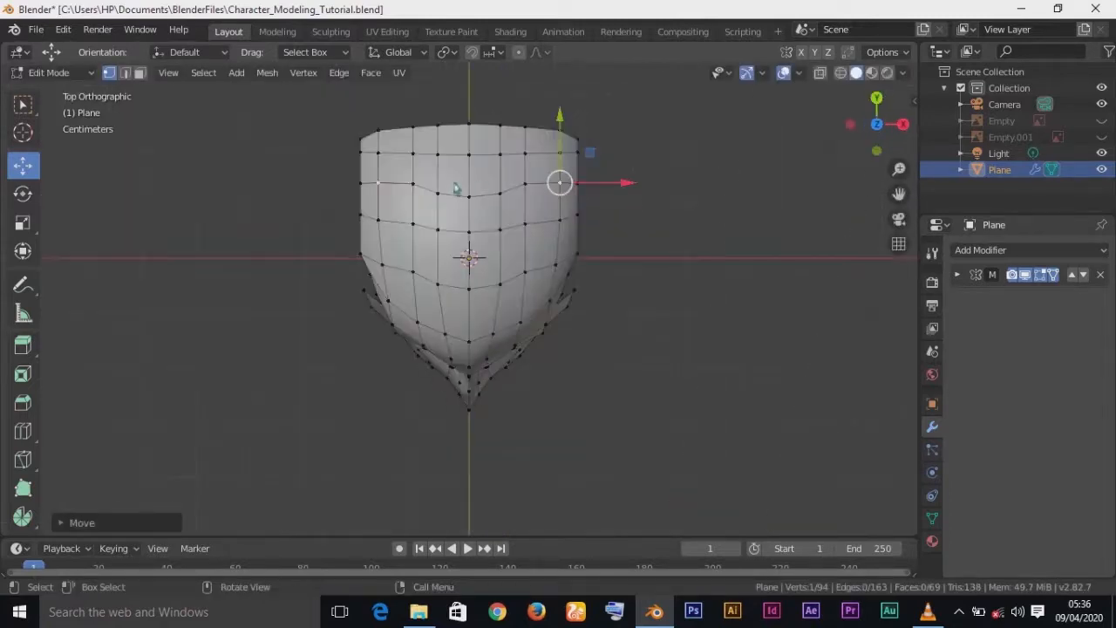
{"action": "left_click", "coordinate": [501, 194]}
{"action": "left_click_drag", "start_coordinate": [506, 164], "coordinate": [475, 202]}
{"action": "left_click", "coordinate": [471, 198]}
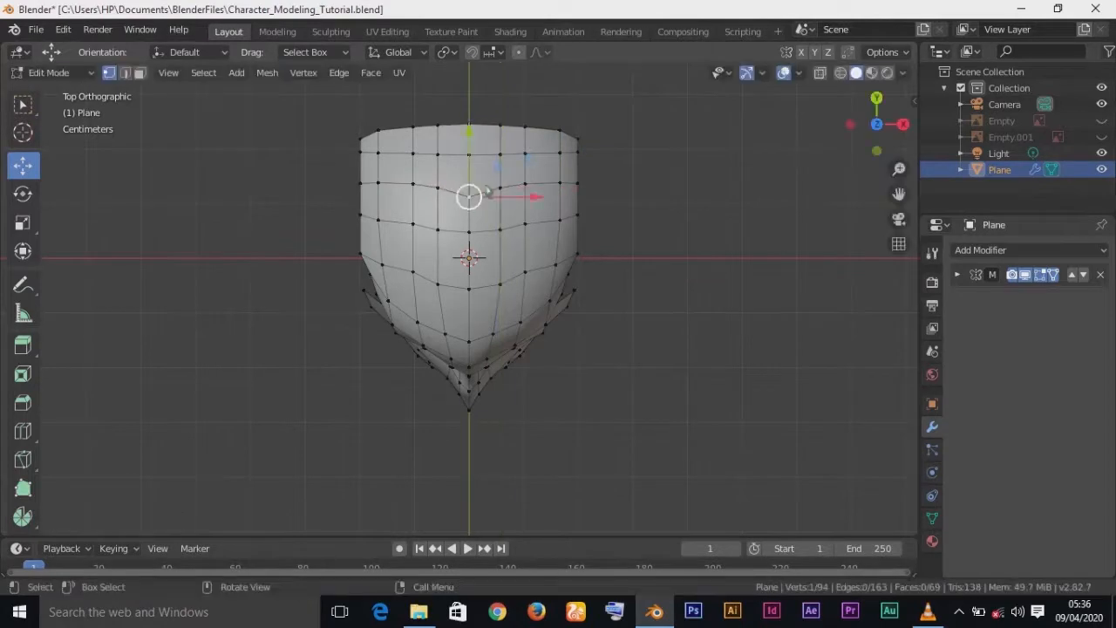
{"action": "left_click_drag", "start_coordinate": [467, 149], "coordinate": [465, 138]}
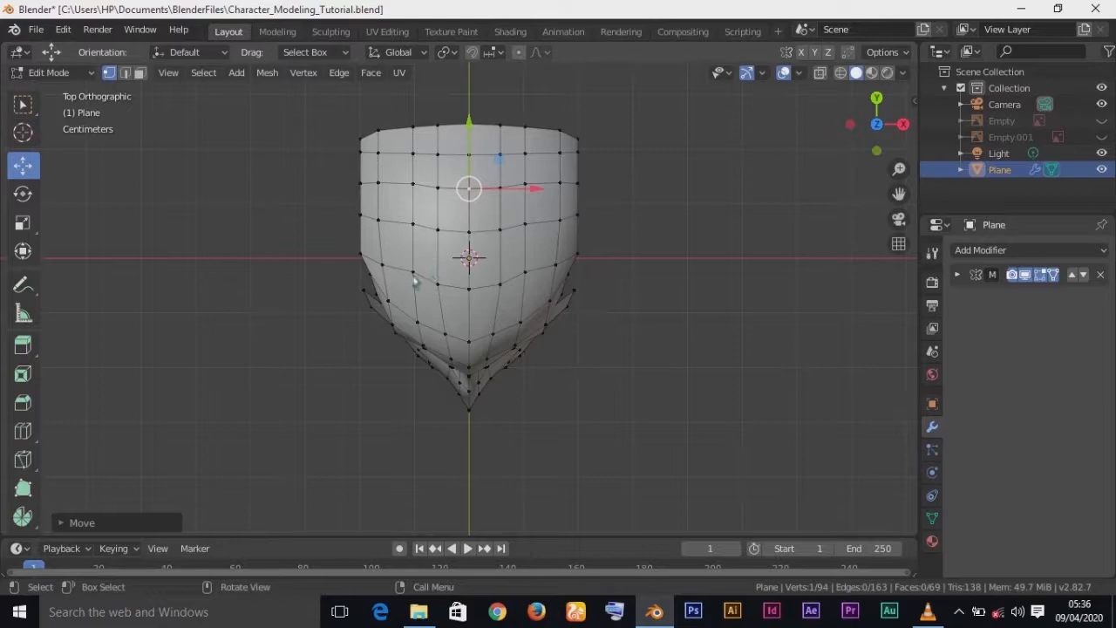
{"action": "left_click", "coordinate": [524, 271]}
{"action": "left_click_drag", "start_coordinate": [524, 214], "coordinate": [525, 217]}
- Select the whole fourth edge row from the back, move it slightly forward and scale it flatter along Y
{"action": "left_click", "coordinate": [524, 224]}
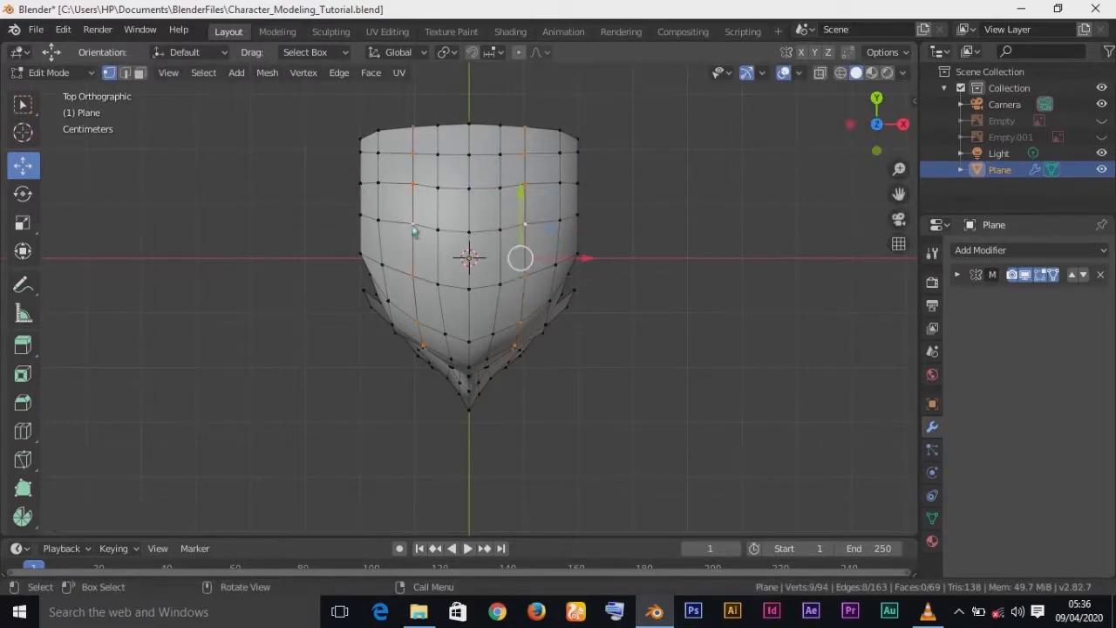
{"action": "left_click", "coordinate": [433, 232], "text": "shift"}
{"action": "left_click", "coordinate": [431, 236], "text": "shift"}
{"action": "left_click", "coordinate": [431, 235], "text": "shift"}
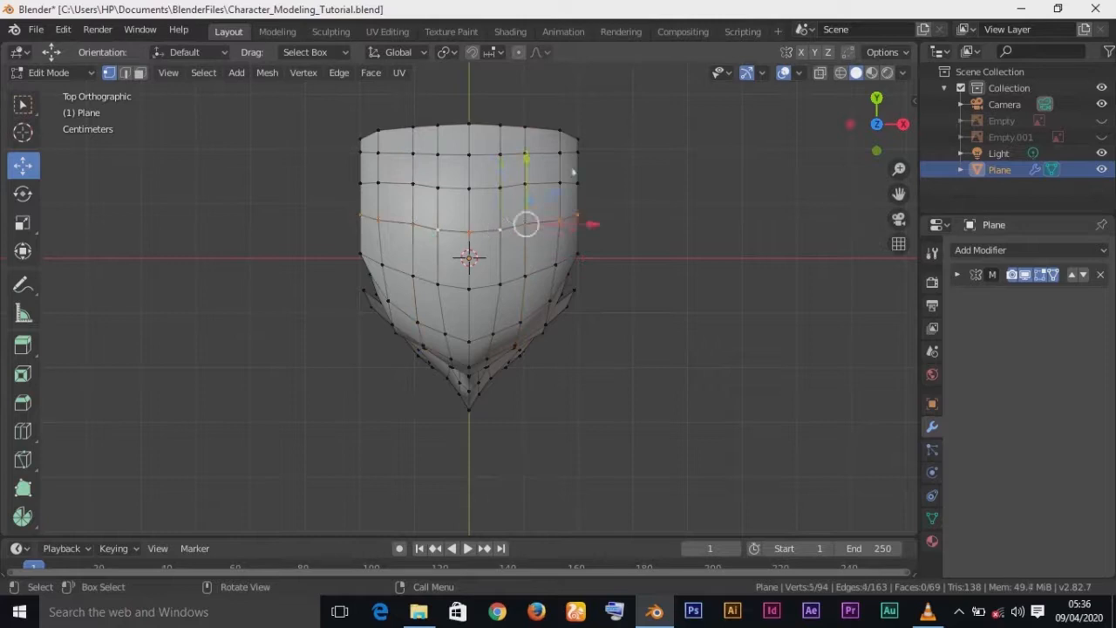
{"action": "left_click_drag", "start_coordinate": [528, 164], "coordinate": [529, 173]}
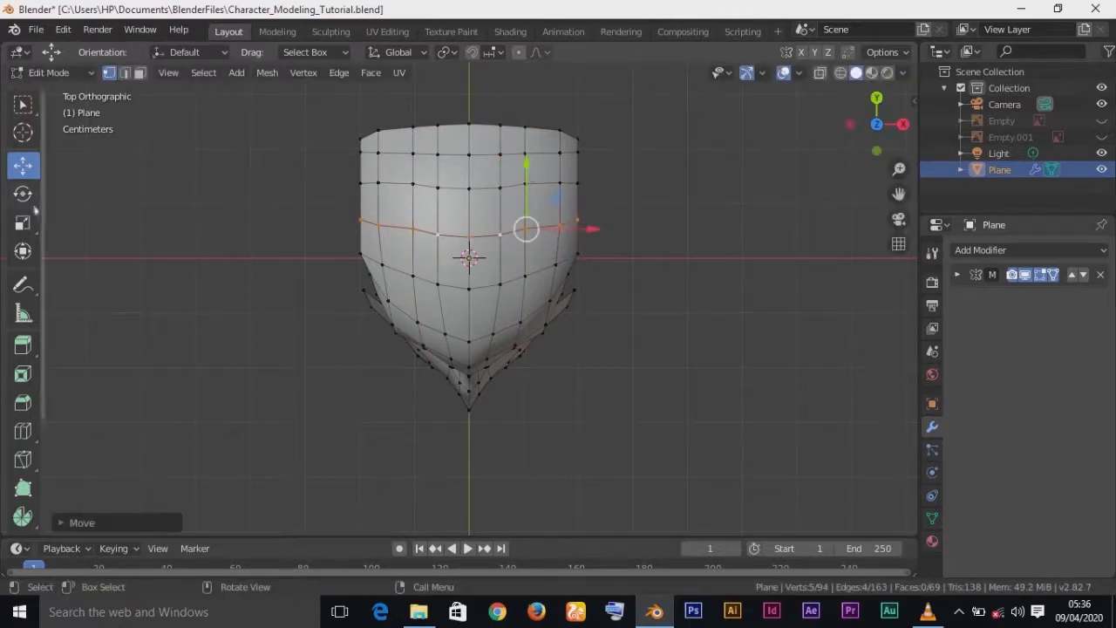
{"action": "left_click", "coordinate": [23, 224]}
{"action": "left_click_drag", "start_coordinate": [529, 172], "coordinate": [530, 198]}
- Select the third edge row from the back, scale it flatter along Y, and select a lower side-edge vertex near the rear
{"action": "left_click", "coordinate": [440, 192], "text": "alt"}
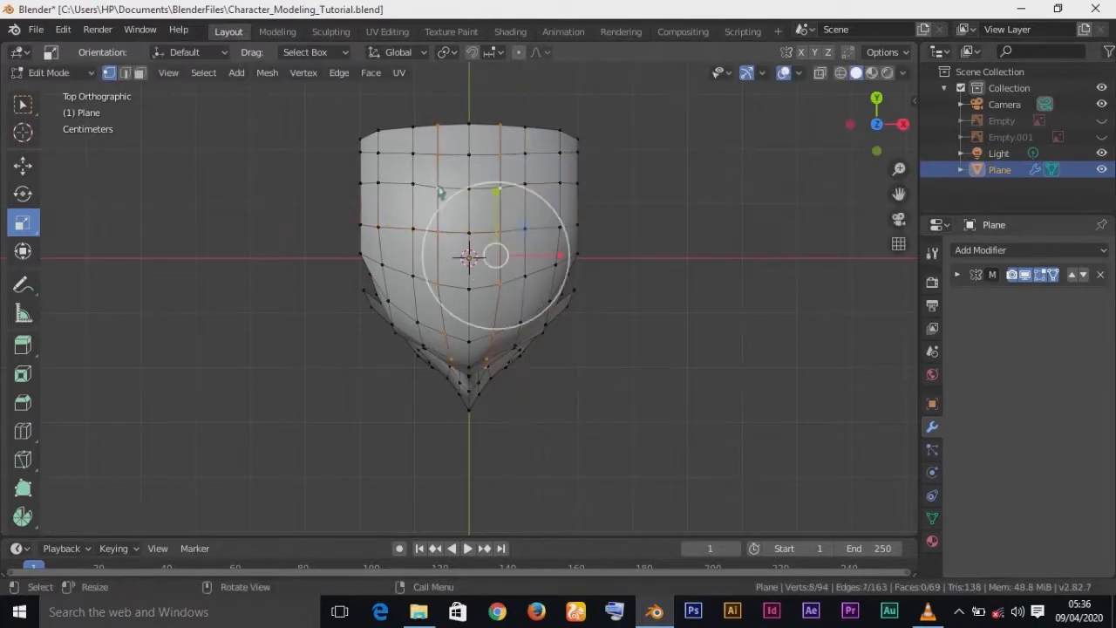
{"action": "left_click", "coordinate": [394, 192]}
{"action": "left_click", "coordinate": [401, 191], "text": "alt"}
{"action": "left_click_drag", "start_coordinate": [528, 131], "coordinate": [529, 179]}
{"action": "middle_click_drag", "start_coordinate": [401, 166], "coordinate": [516, 140]}
{"action": "left_click", "coordinate": [620, 313]}
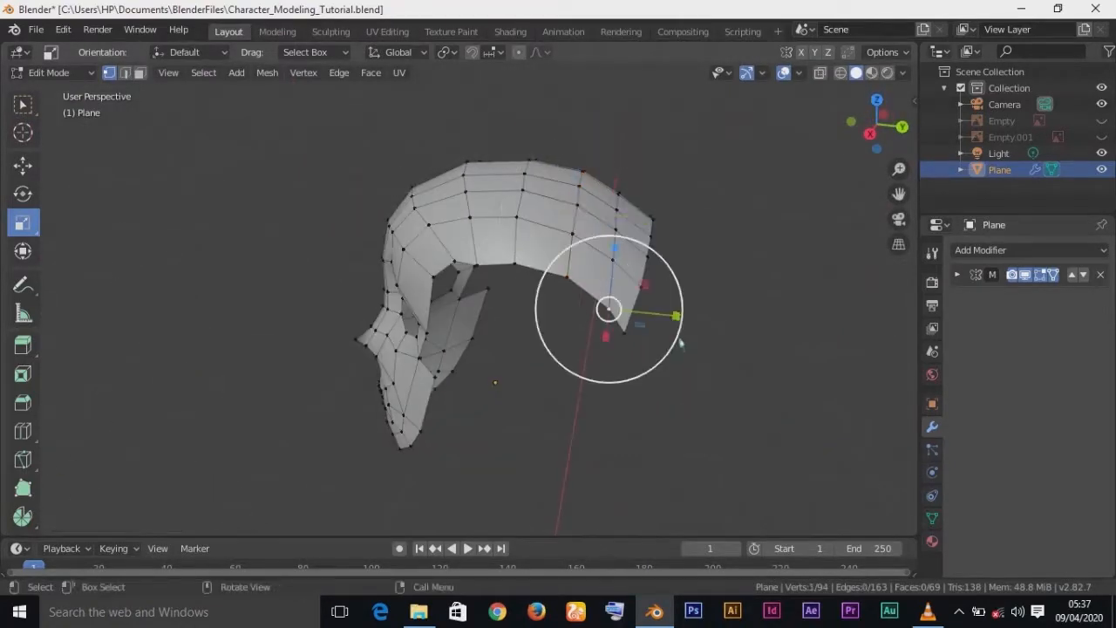
- In the side view, shift the lower side-edge vertex one row before the rear edge forward and up, and nudge one behind the forehead slightly forward
{"action": "key", "text": "KP_3"}
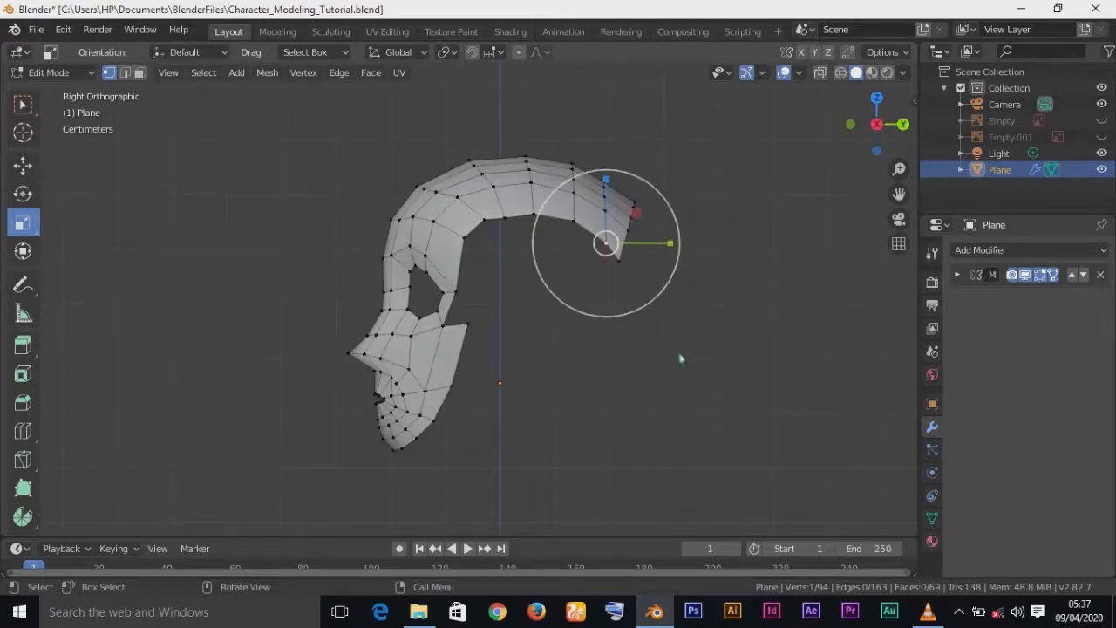
{"action": "key", "text": "g"}
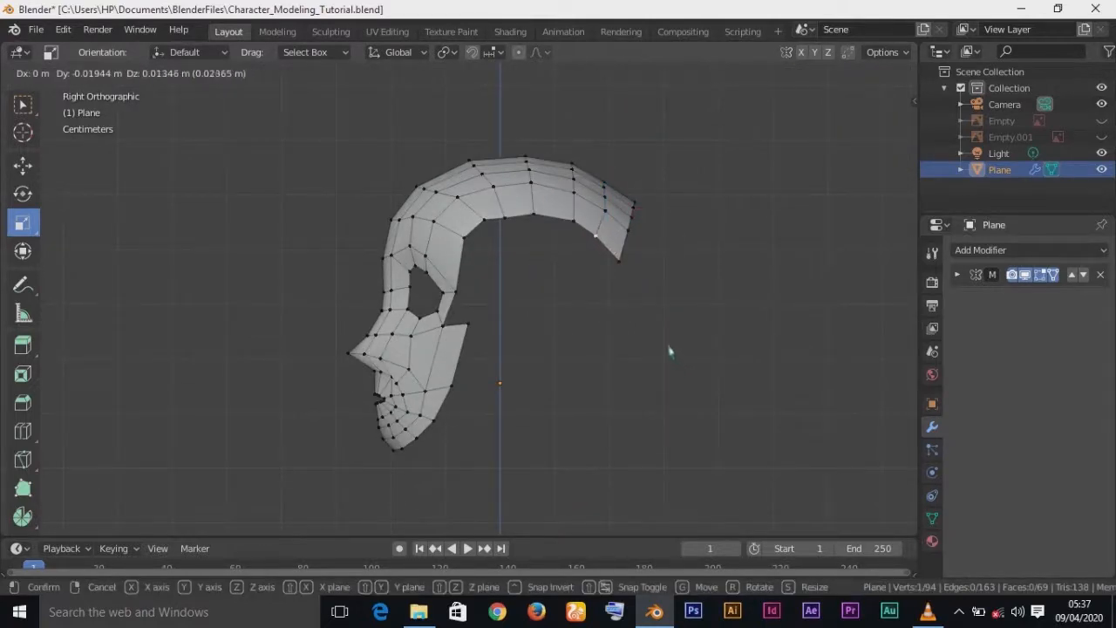
{"action": "left_click", "coordinate": [668, 347]}
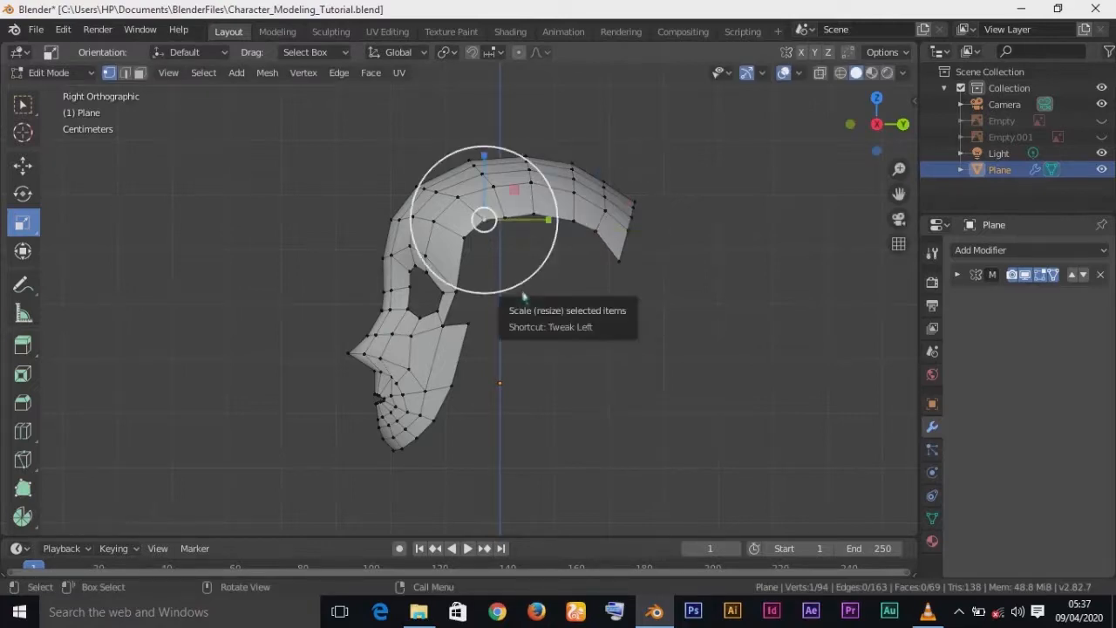
{"action": "key", "text": "g"}
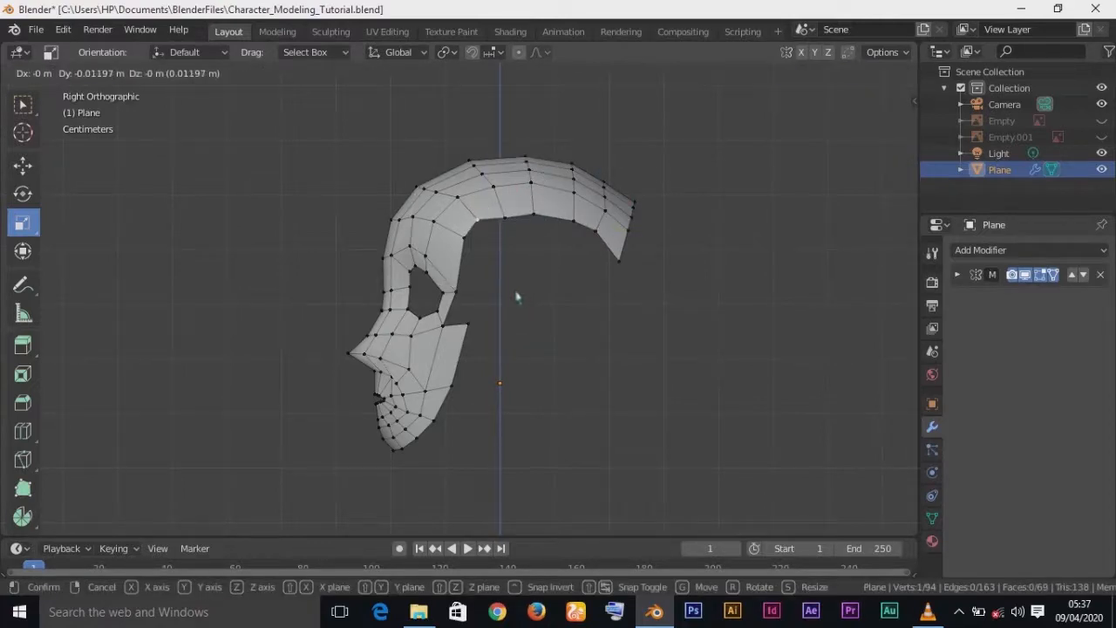
{"action": "left_click", "coordinate": [519, 301]}
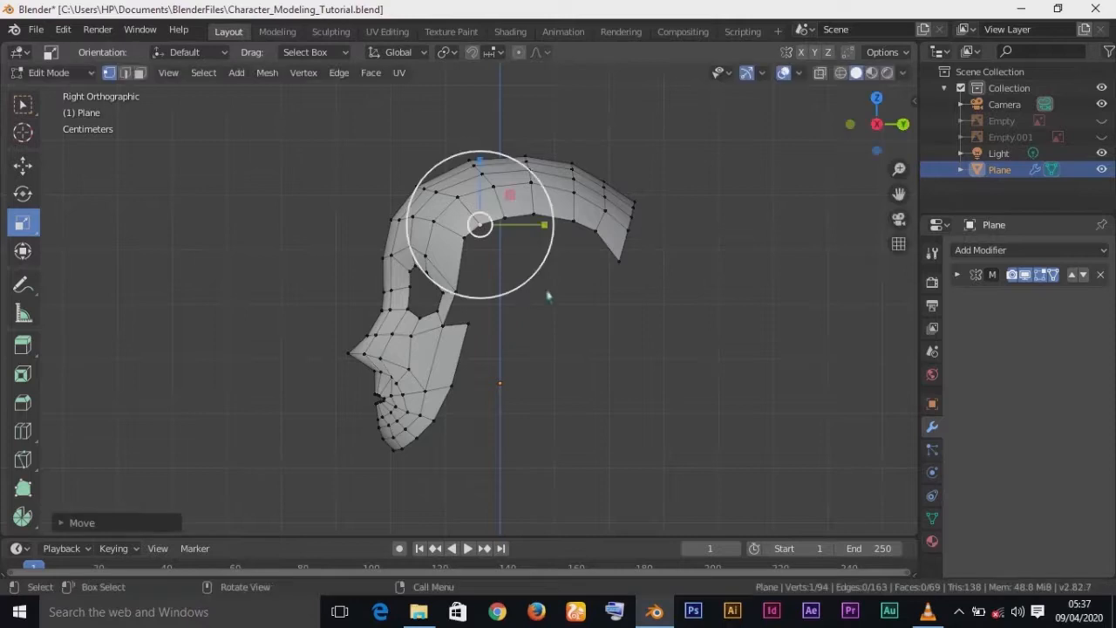
- Raise the lower corner vertex of the rear edge slightly and bring it a touch forward
{"action": "left_click", "coordinate": [619, 262]}
{"action": "key", "text": "g"}
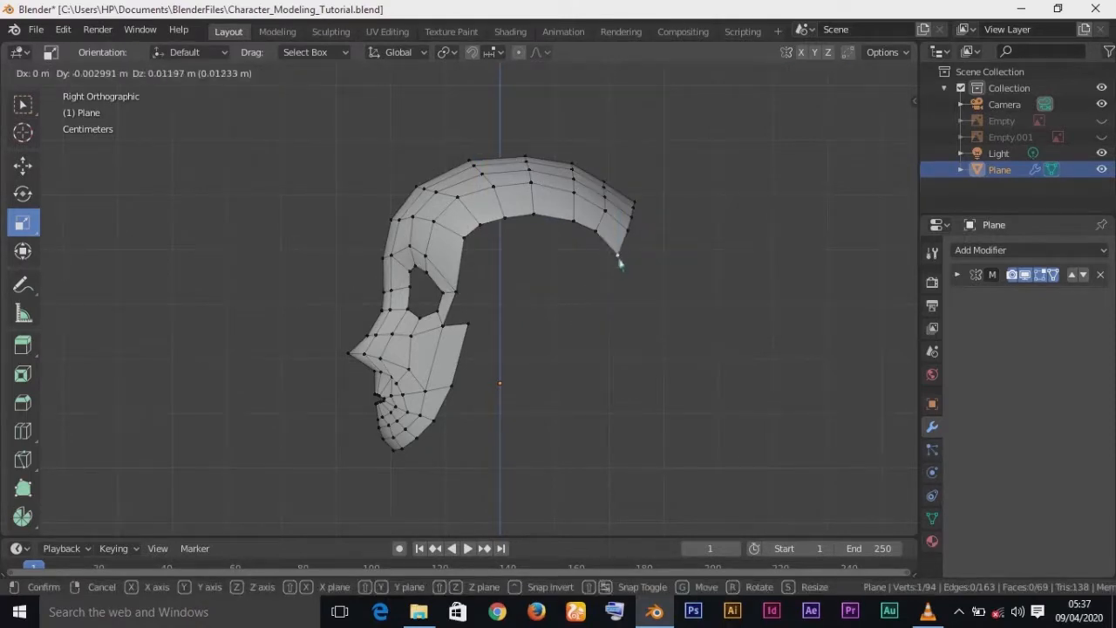
{"action": "left_click", "coordinate": [618, 255]}
{"action": "middle_click_drag", "start_coordinate": [618, 256], "coordinate": [628, 291]}
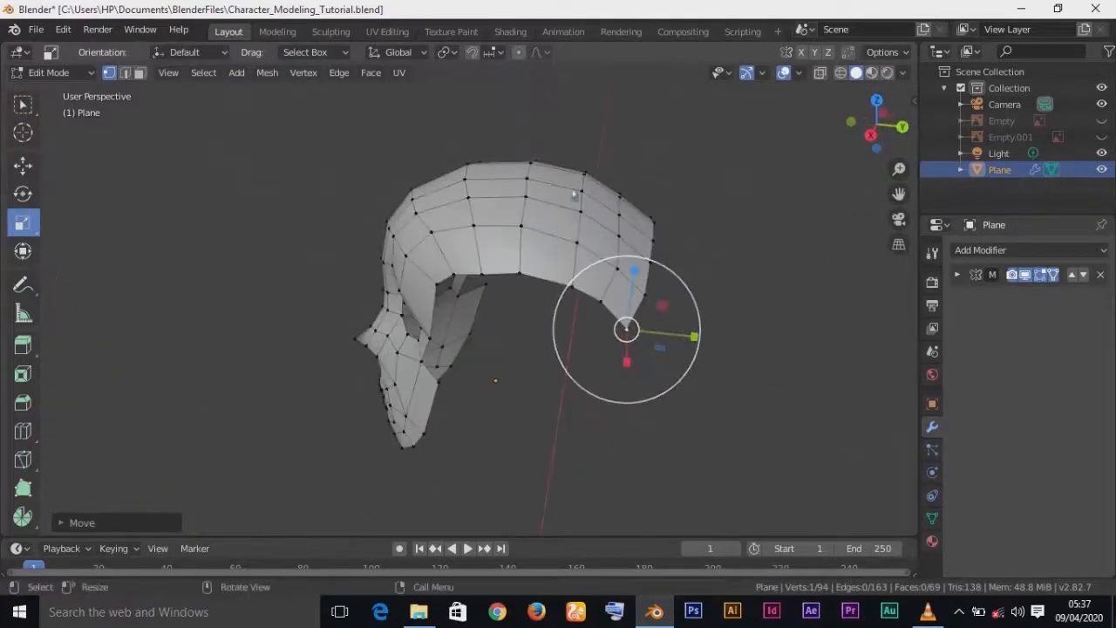
- Move the second-to-last row's vertex just above its lower side-edge vertex slightly forward along Y in the side view
{"action": "left_click", "coordinate": [579, 192]}
{"action": "left_click", "coordinate": [625, 283]}
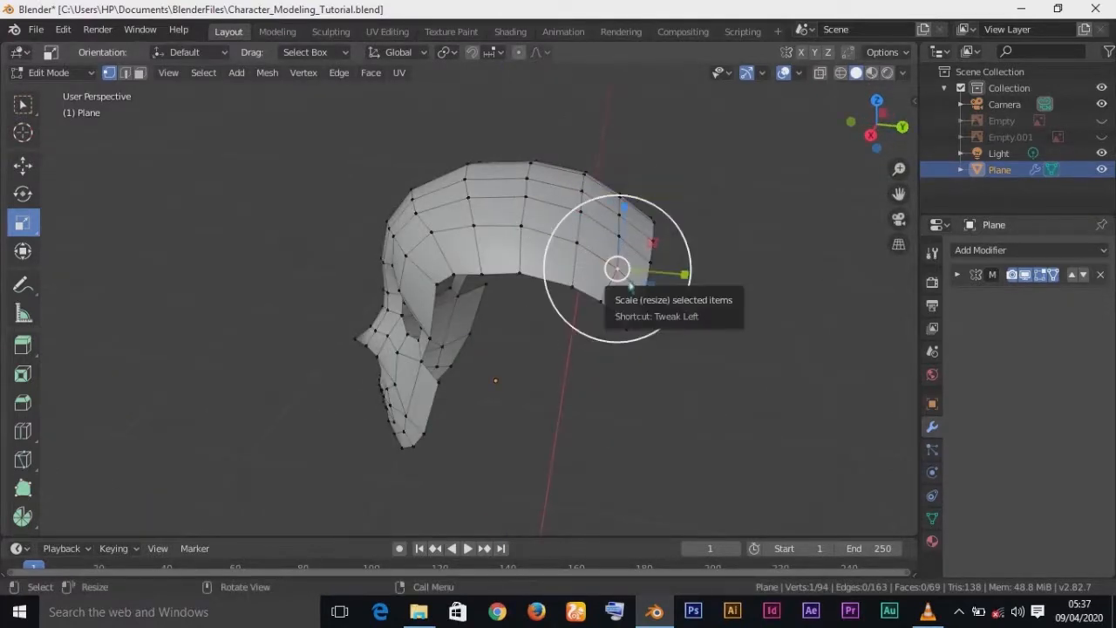
{"action": "key", "text": "KP_3"}
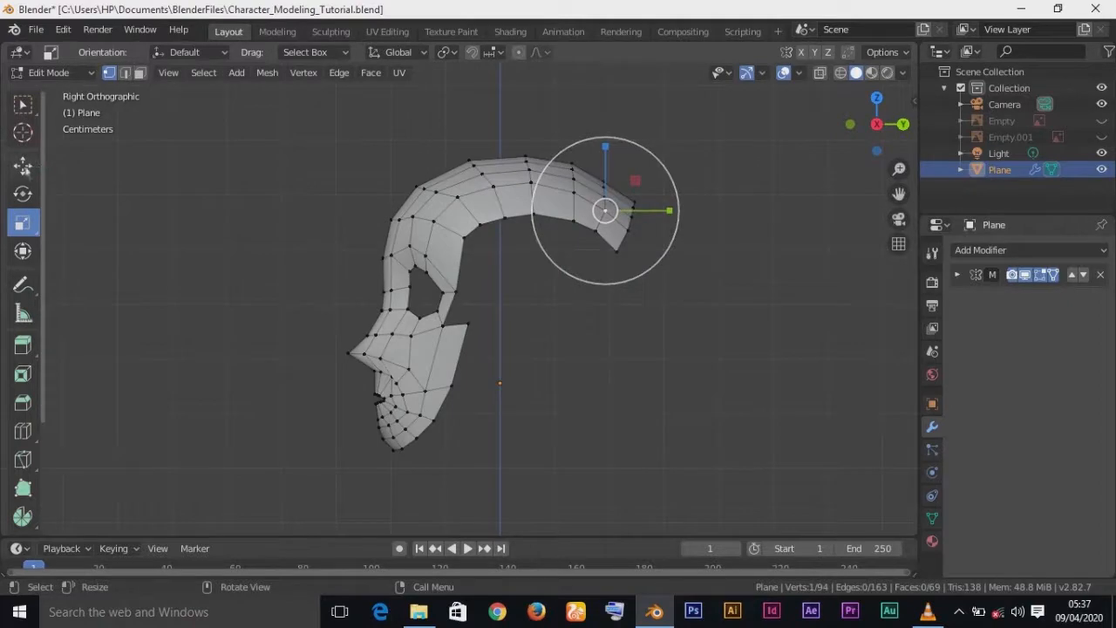
{"action": "left_click", "coordinate": [23, 165]}
{"action": "left_click_drag", "start_coordinate": [667, 211], "coordinate": [661, 216]}
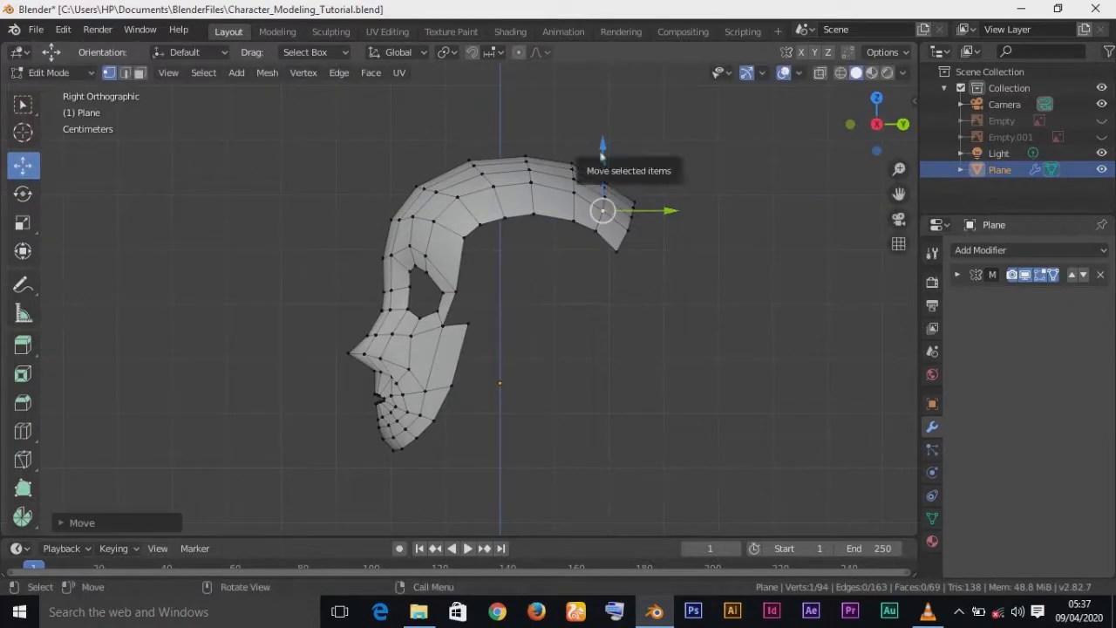
{"action": "middle_click_drag", "start_coordinate": [601, 287], "coordinate": [645, 360]}
{"action": "key", "text": "KP_3"}
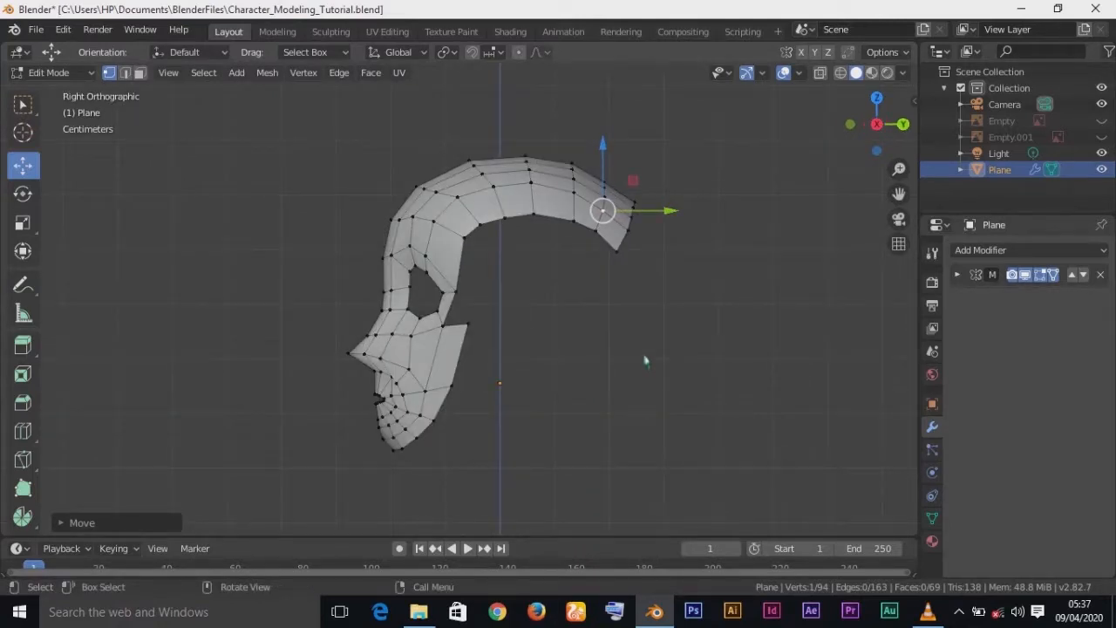
- Unhide the two reference images in Object Mode and return to editing the face mesh
{"action": "key", "text": "Tab"}
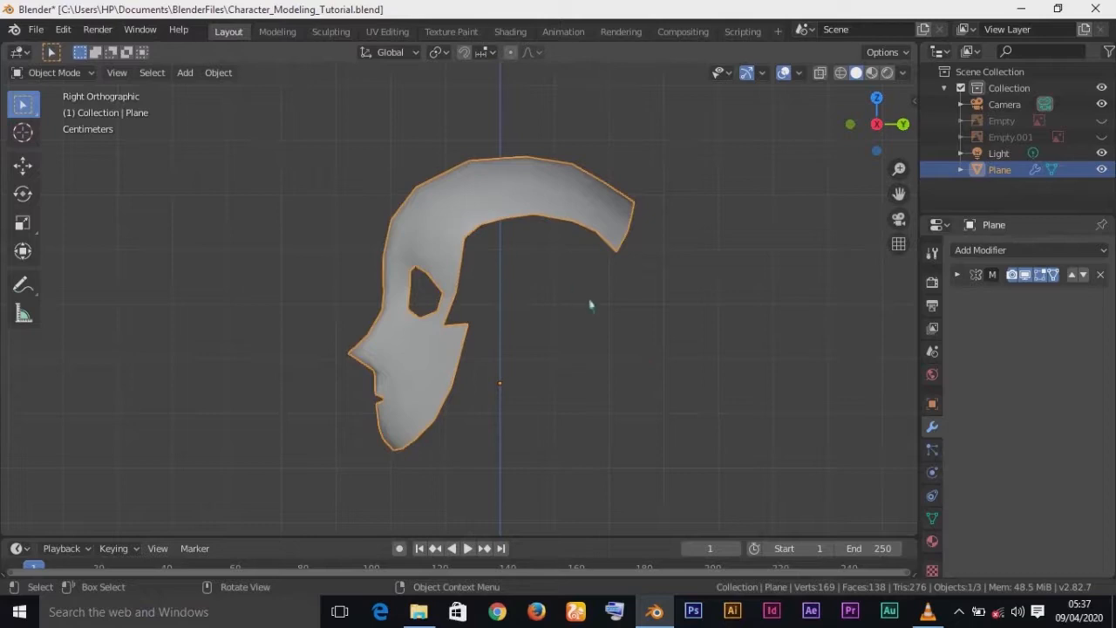
{"action": "key", "text": "alt+h"}
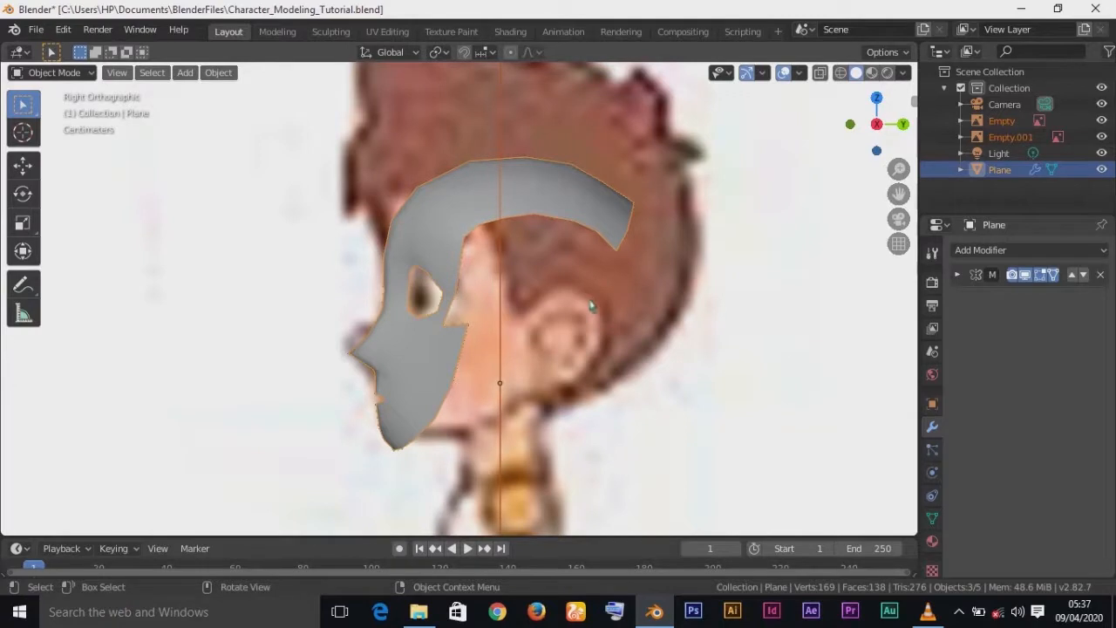
{"action": "key", "text": "Tab"}
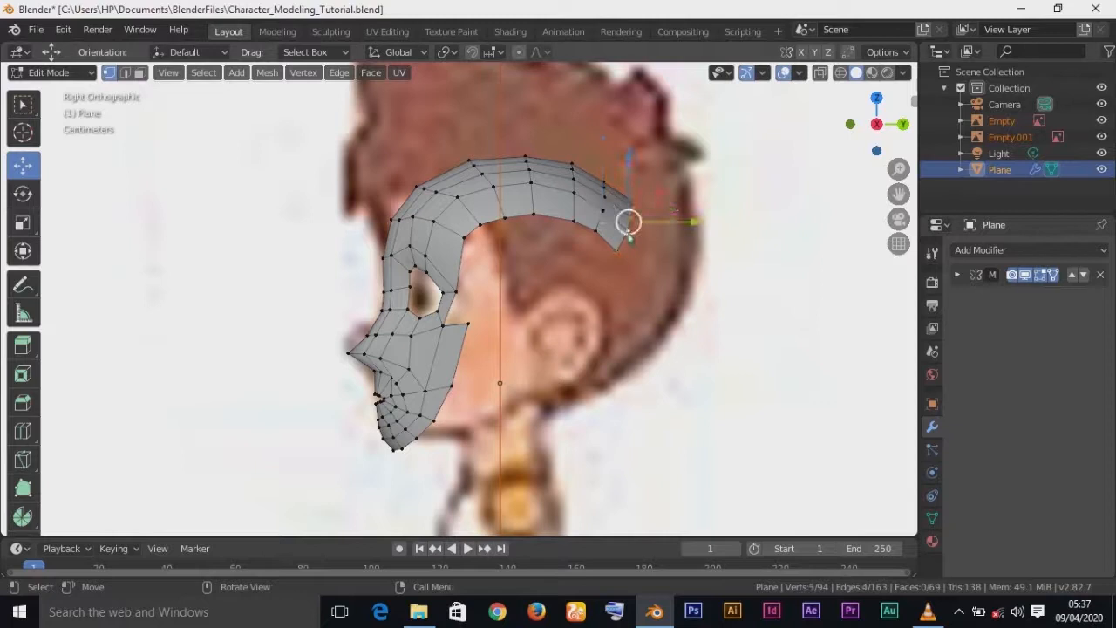
- Grow the rear edge selection to include the last three edge rows and move them slightly forward
{"action": "key", "text": "ctrl+KP_Add"}
{"action": "key", "text": "ctrl+KP_Add"}
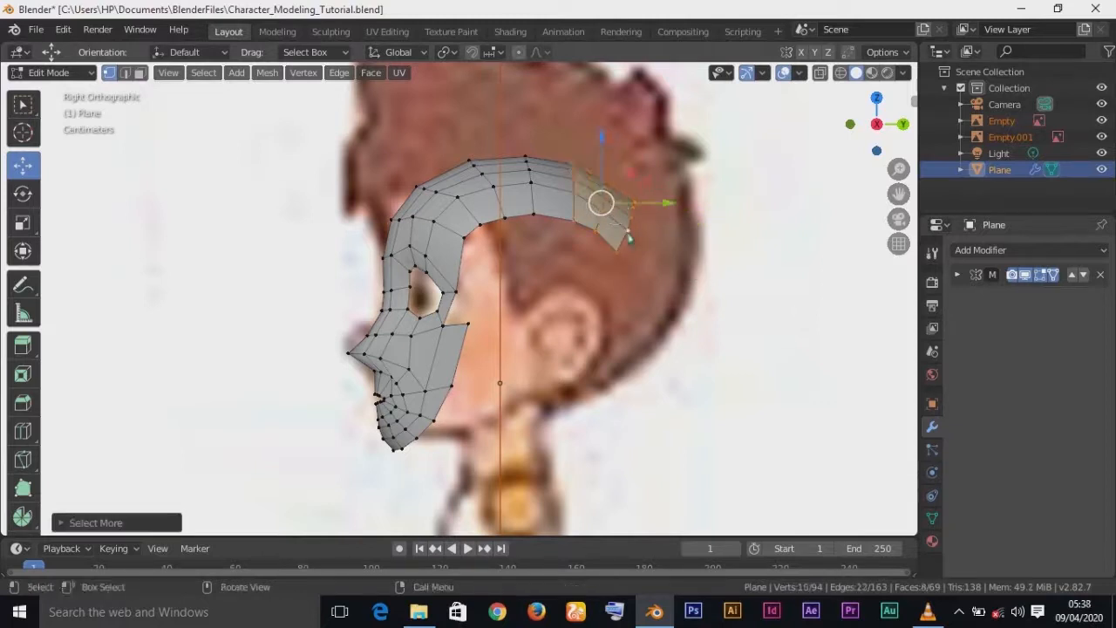
{"action": "key", "text": "g"}
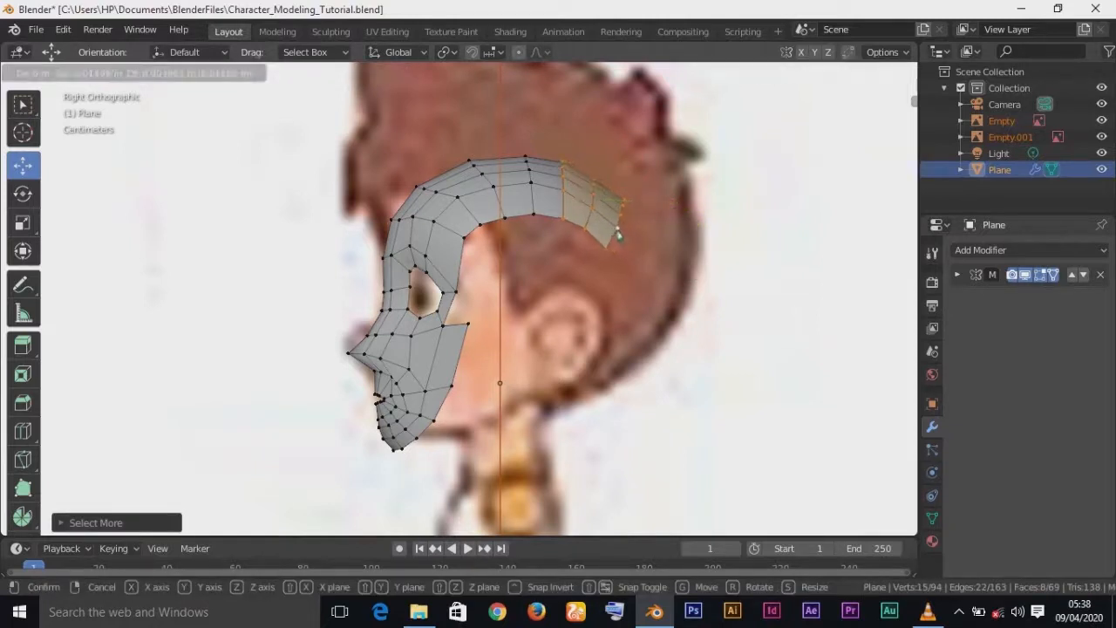
{"action": "left_click", "coordinate": [618, 234]}
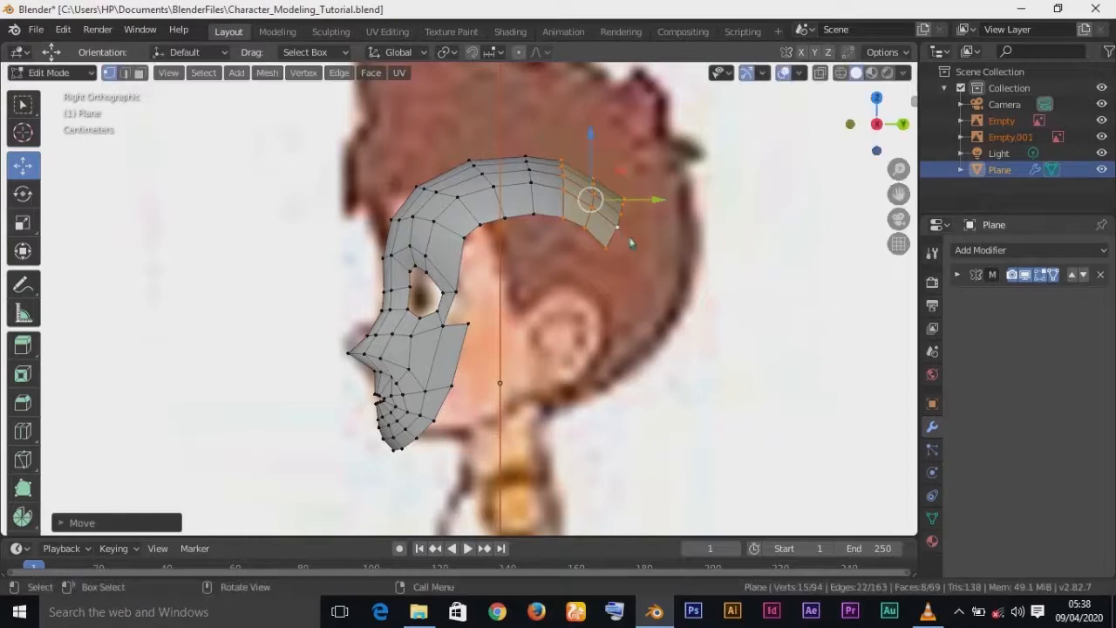
- Select only the rear edge row, extrude it and move the new row slightly backward and down along the head
{"action": "left_click", "coordinate": [624, 236], "text": "alt"}
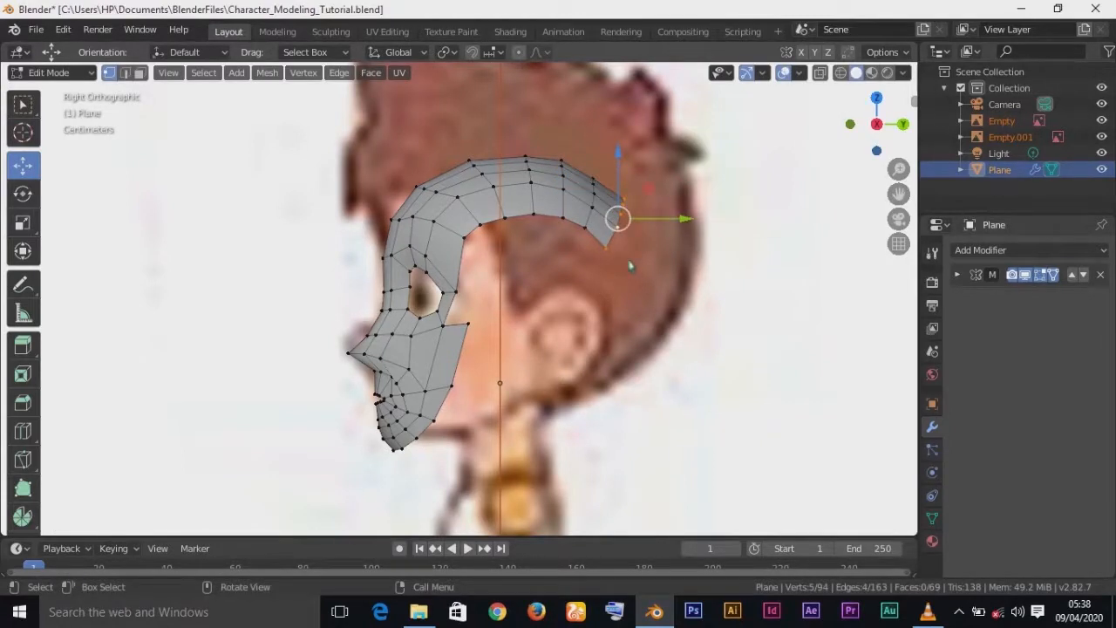
{"action": "key", "text": "e"}
{"action": "left_click", "coordinate": [630, 266]}
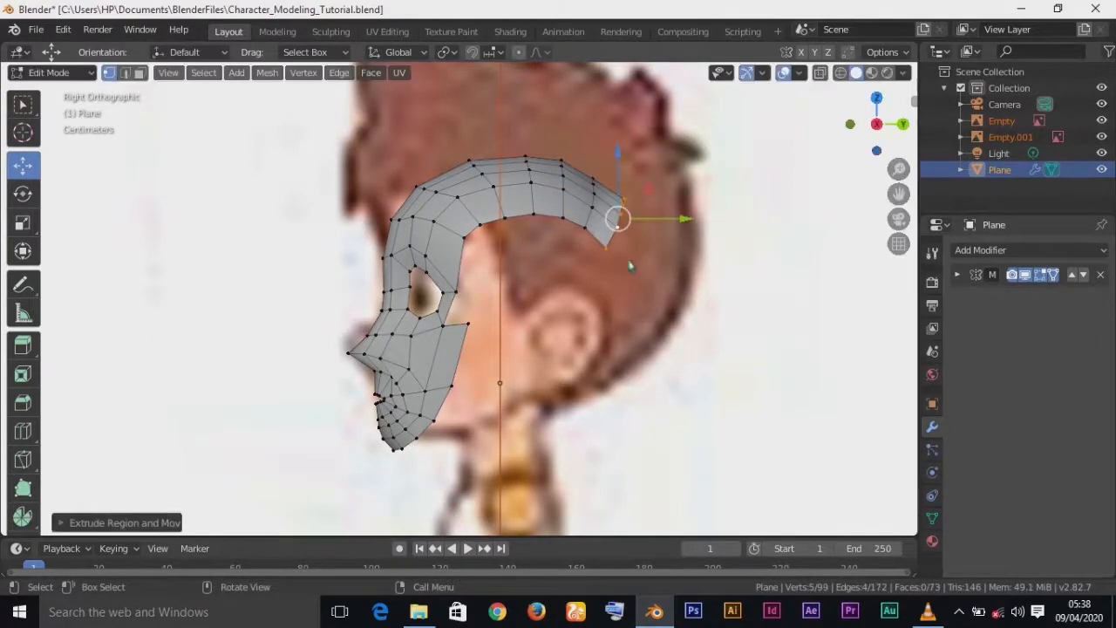
{"action": "key", "text": "g"}
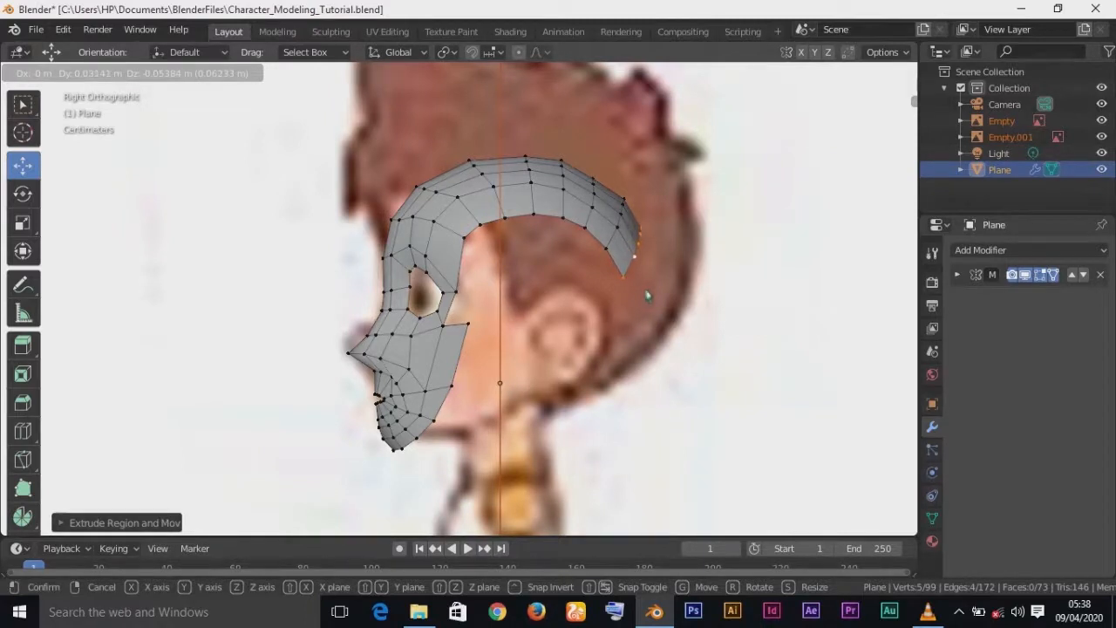
{"action": "left_click", "coordinate": [647, 296]}
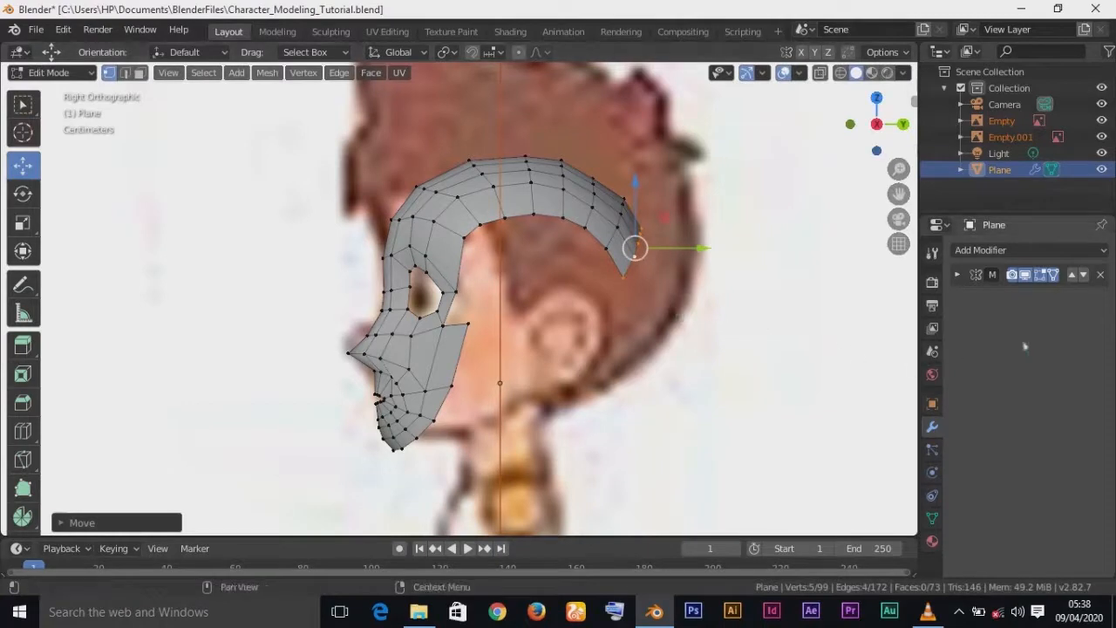
- Add a Subdivision Surface modifier to the face mesh and make its edit cage follow the smoothed result
{"action": "left_click", "coordinate": [991, 255]}
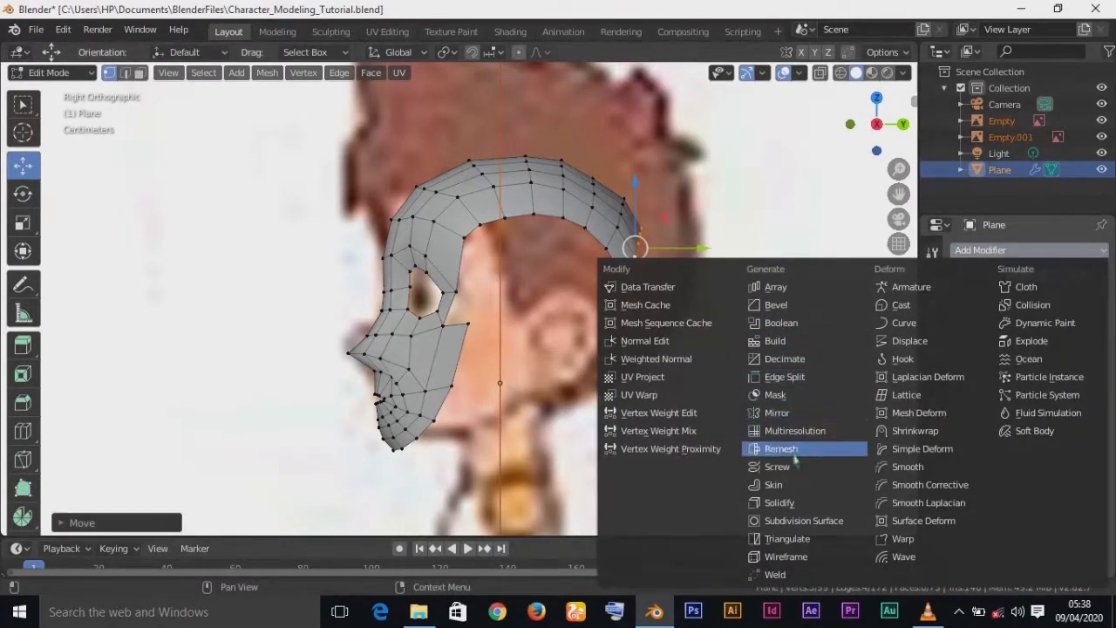
{"action": "left_click", "coordinate": [802, 523]}
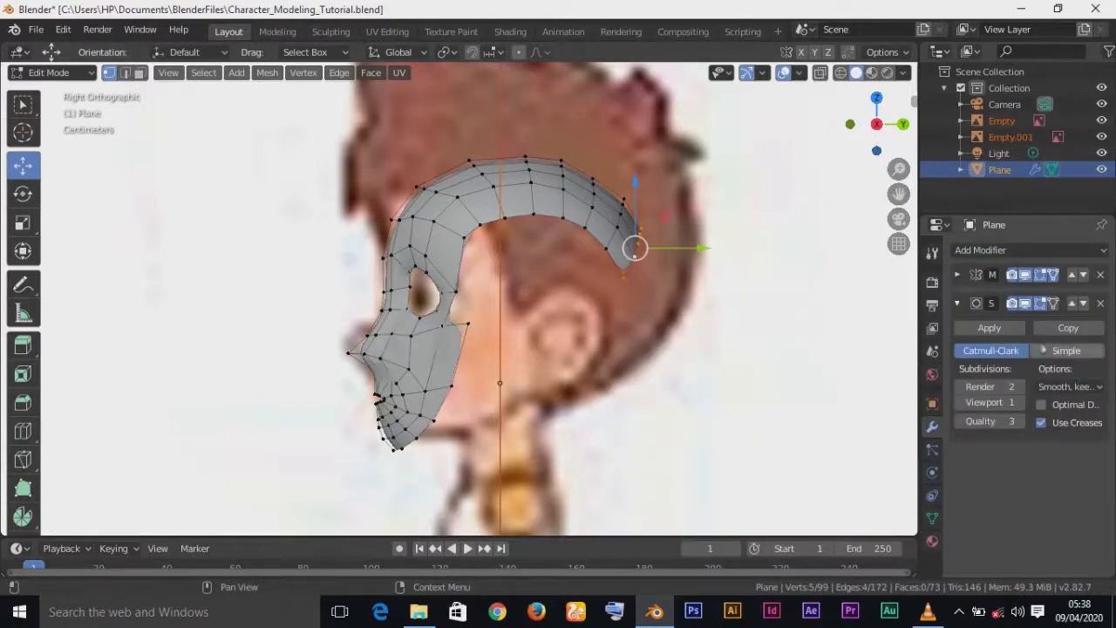
{"action": "left_click", "coordinate": [1052, 305]}
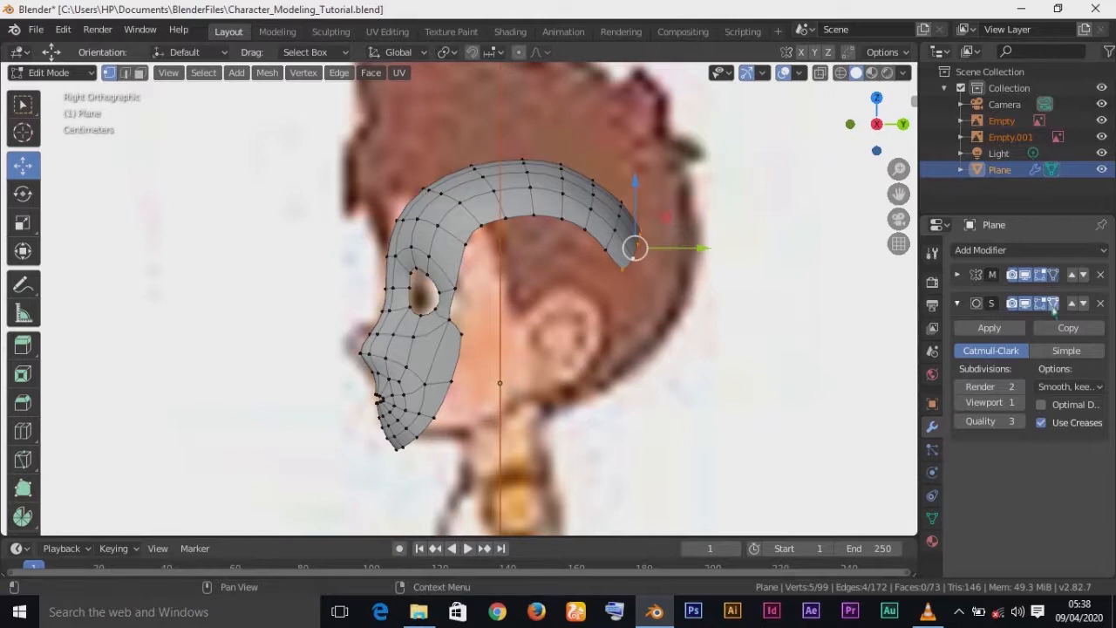
{"action": "middle_click_drag", "start_coordinate": [648, 312], "coordinate": [503, 365]}
{"action": "key", "text": "KP_3"}
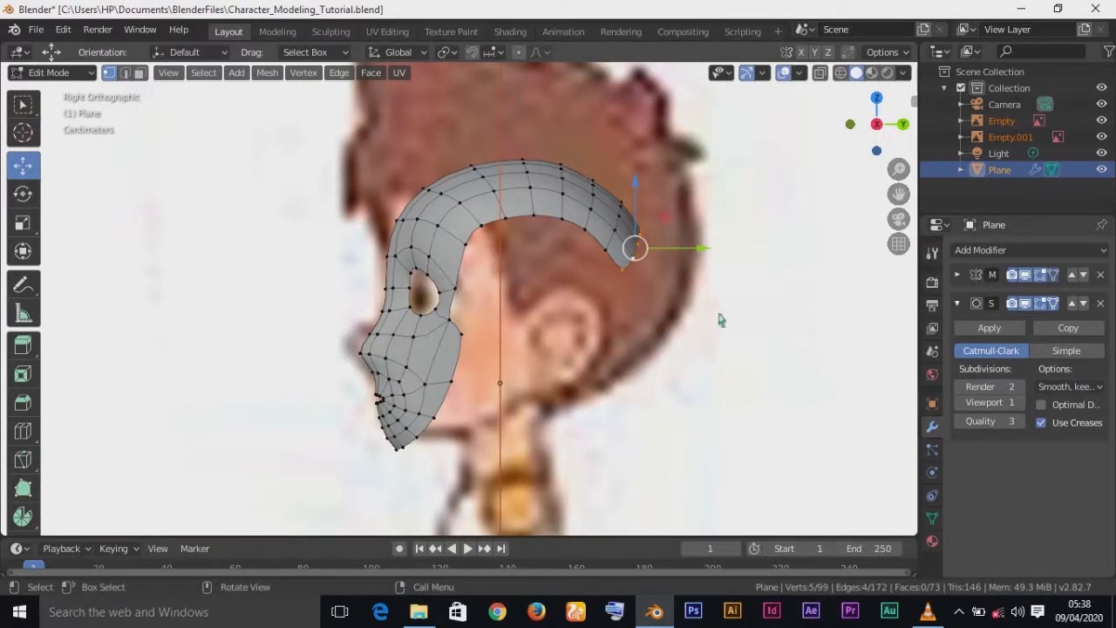
- Try to extrude the rear edge row straight down the back of the head, undoing a trial rotation and nudging the new row slightly up
{"action": "key", "text": "e"}
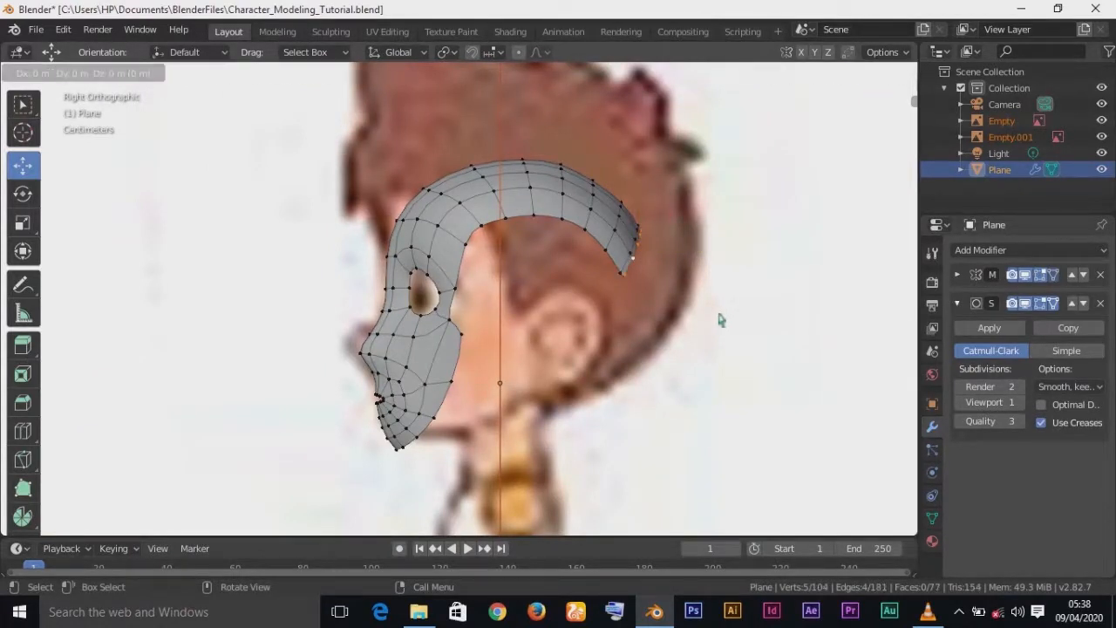
{"action": "left_click", "coordinate": [721, 367]}
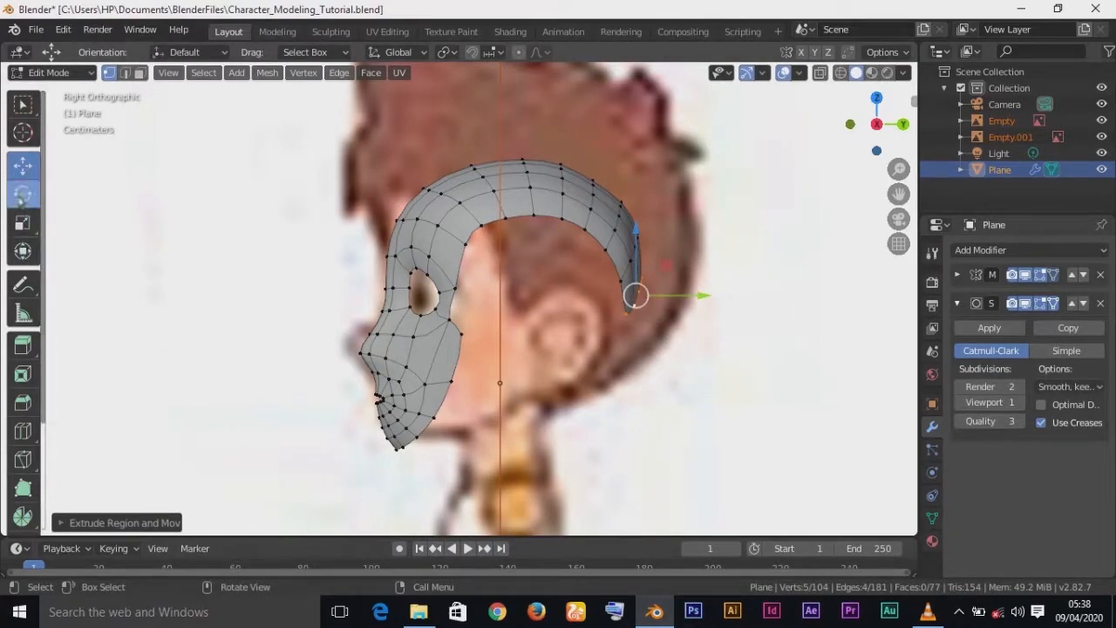
{"action": "left_click", "coordinate": [22, 196]}
{"action": "left_click_drag", "start_coordinate": [618, 372], "coordinate": [586, 362]}
{"action": "key", "text": "ctrl+z"}
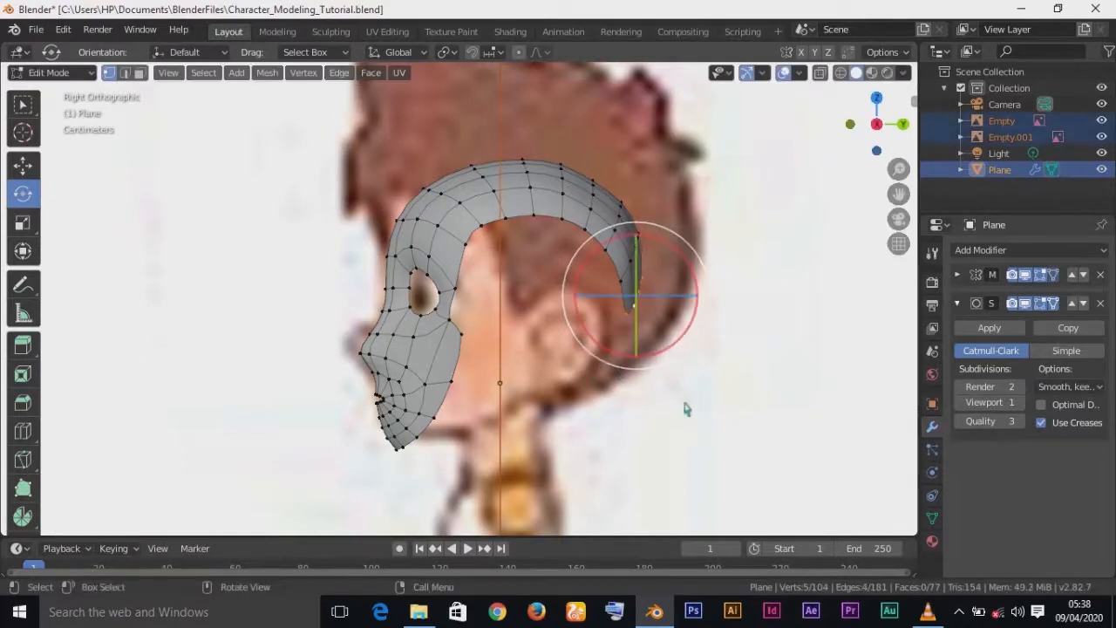
{"action": "key", "text": "g"}
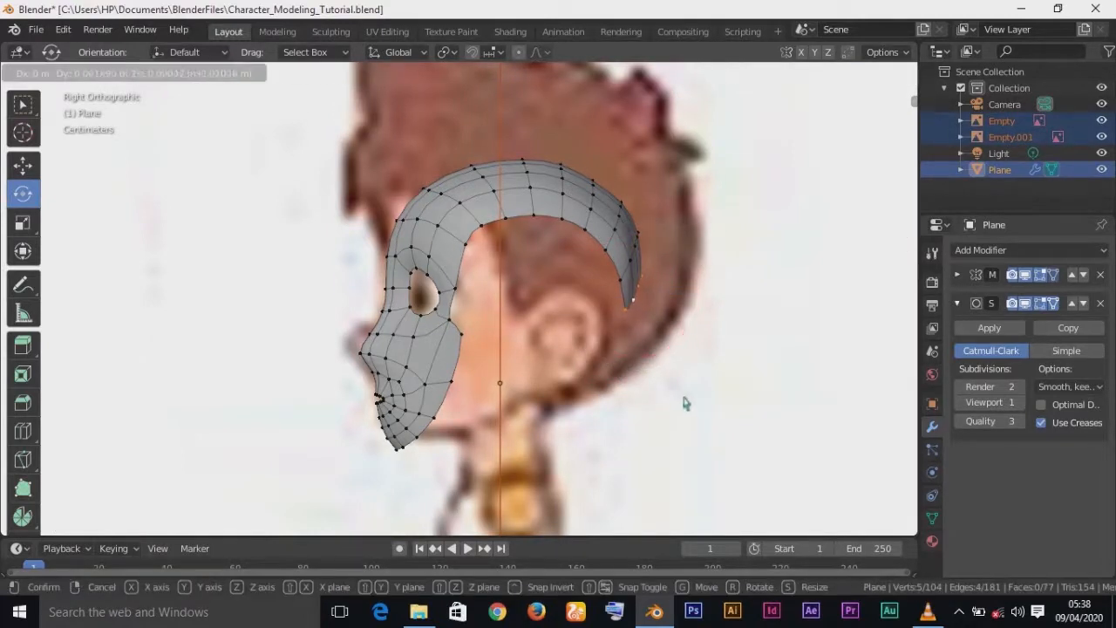
{"action": "left_click", "coordinate": [685, 404]}
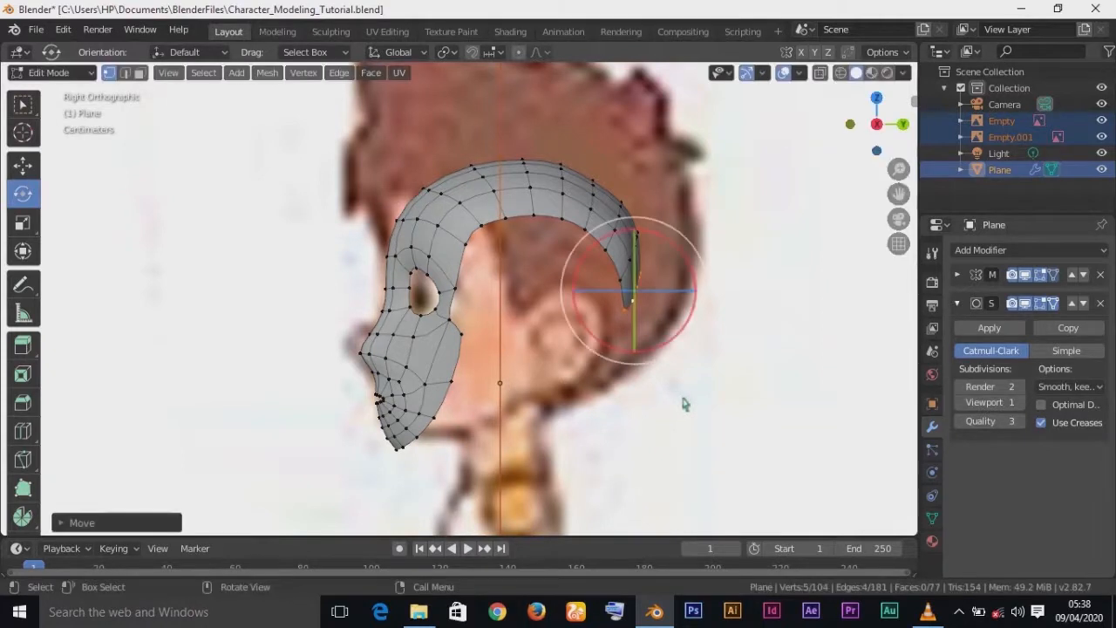
- Try to extrude a further row down and forward at the back of the head, then undo both downward extrusions
{"action": "key", "text": "e"}
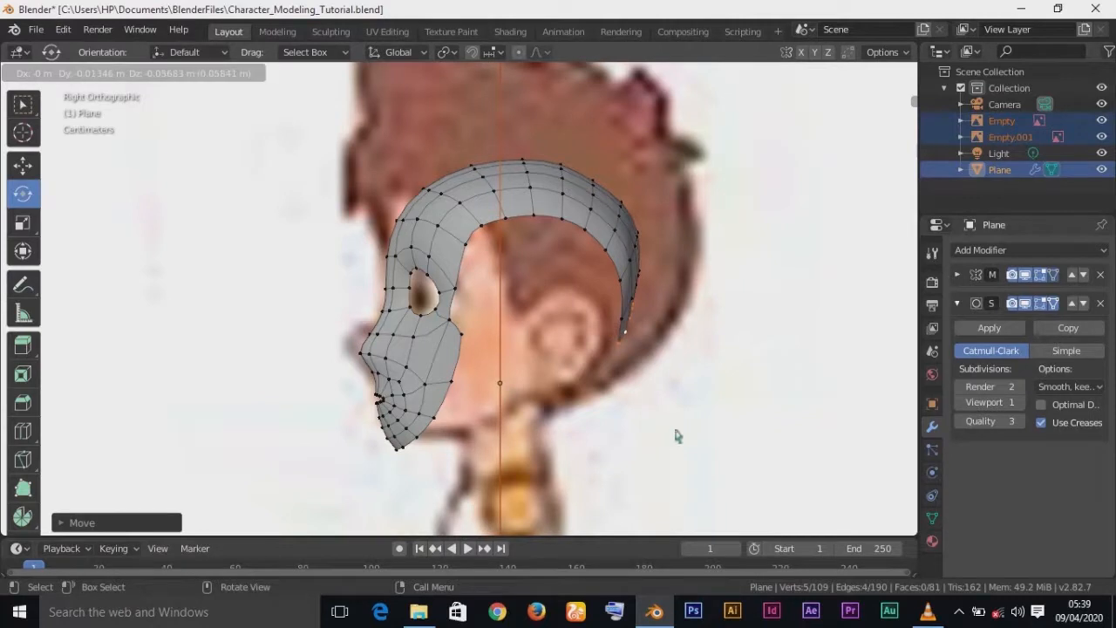
{"action": "left_click", "coordinate": [674, 434]}
{"action": "mouse_move", "coordinate": [697, 441]}
{"action": "middle_mouse_down"}
{"action": "mouse_move", "coordinate": [584, 397]}
{"action": "mouse_move", "coordinate": [445, 426]}
{"action": "mouse_move", "coordinate": [663, 448]}
{"action": "mouse_move", "coordinate": [584, 446]}
{"action": "mouse_move", "coordinate": [633, 401]}
{"action": "mouse_move", "coordinate": [699, 435]}
{"action": "middle_mouse_up"}
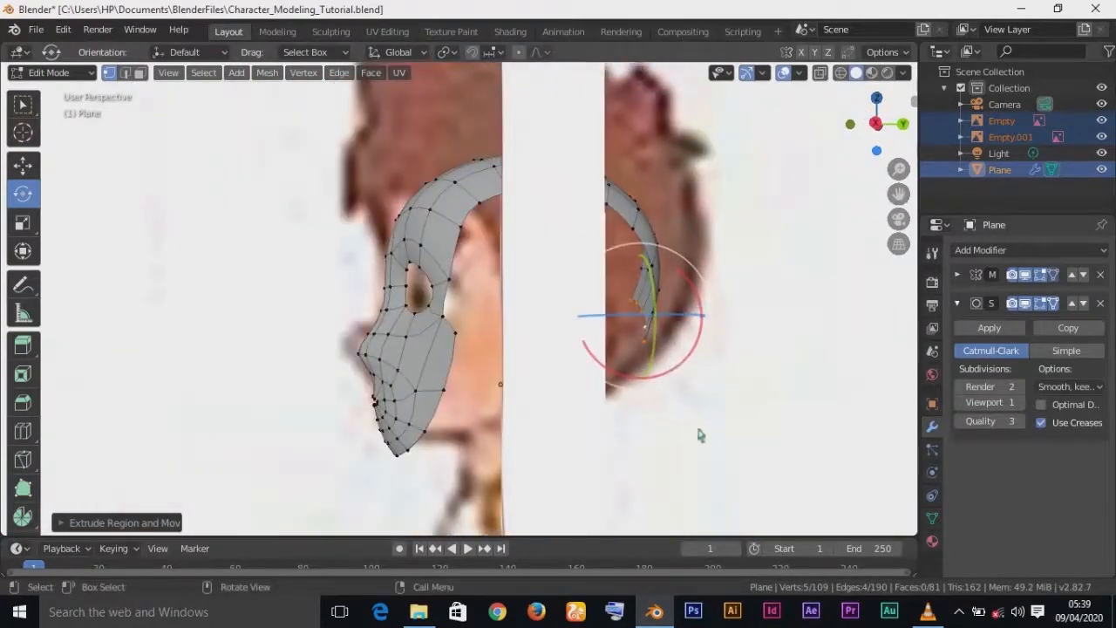
{"action": "key", "text": "KP_3"}
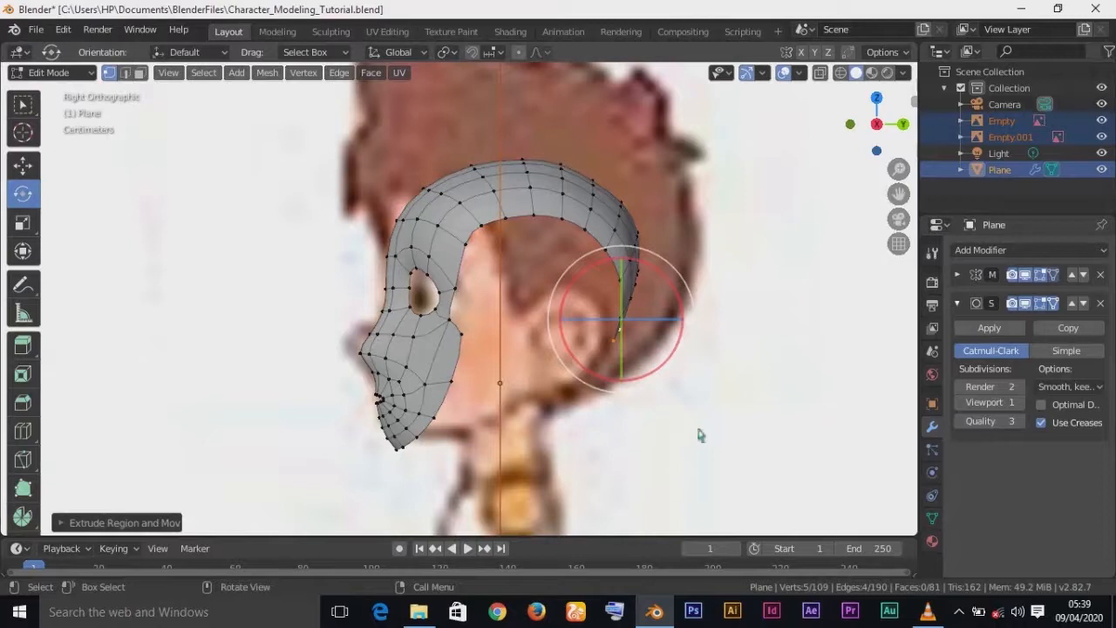
{"action": "key", "text": "ctrl"}
{"action": "key", "text": "ctrl+z"}
{"action": "key", "text": "ctrl+z"}
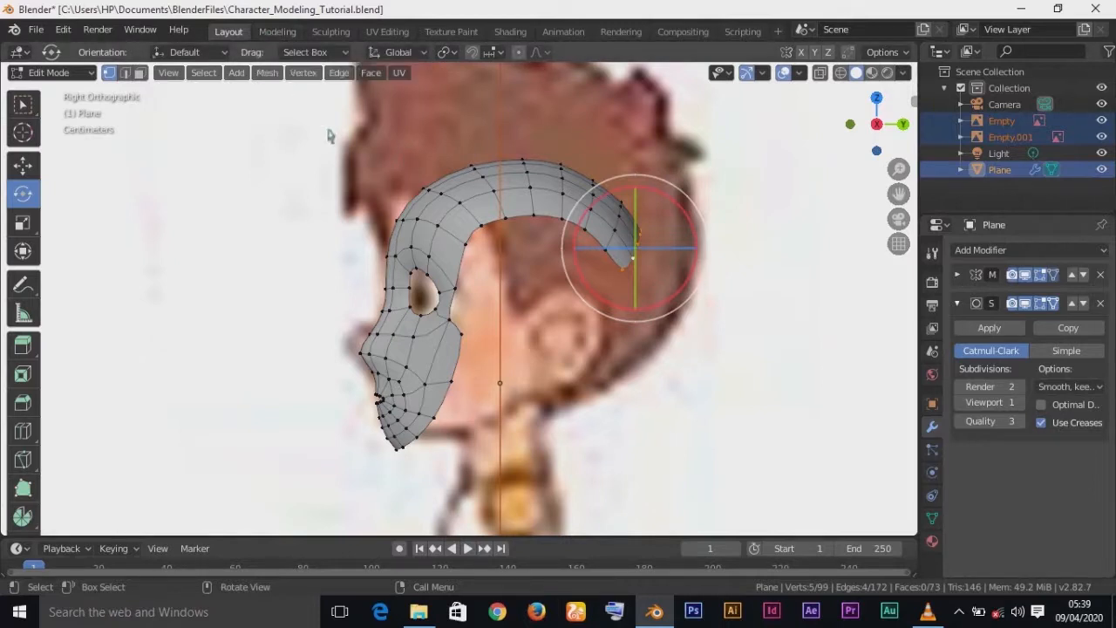
- Hide both the side and front reference images so that only the face mesh remains in view
{"action": "key", "text": "Tab"}
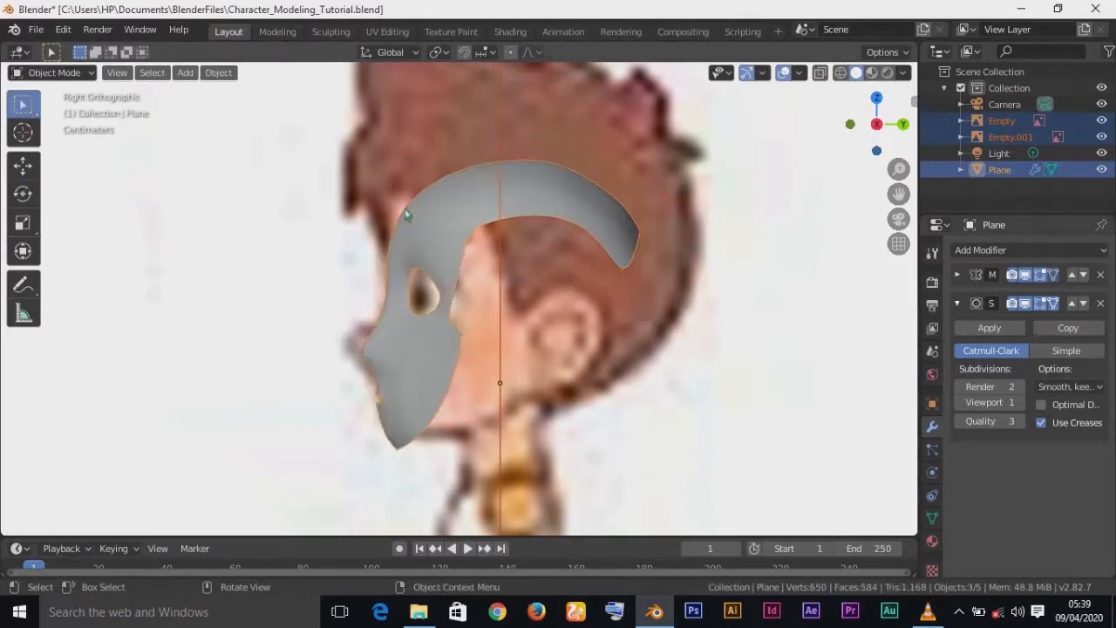
{"action": "left_click", "coordinate": [641, 338]}
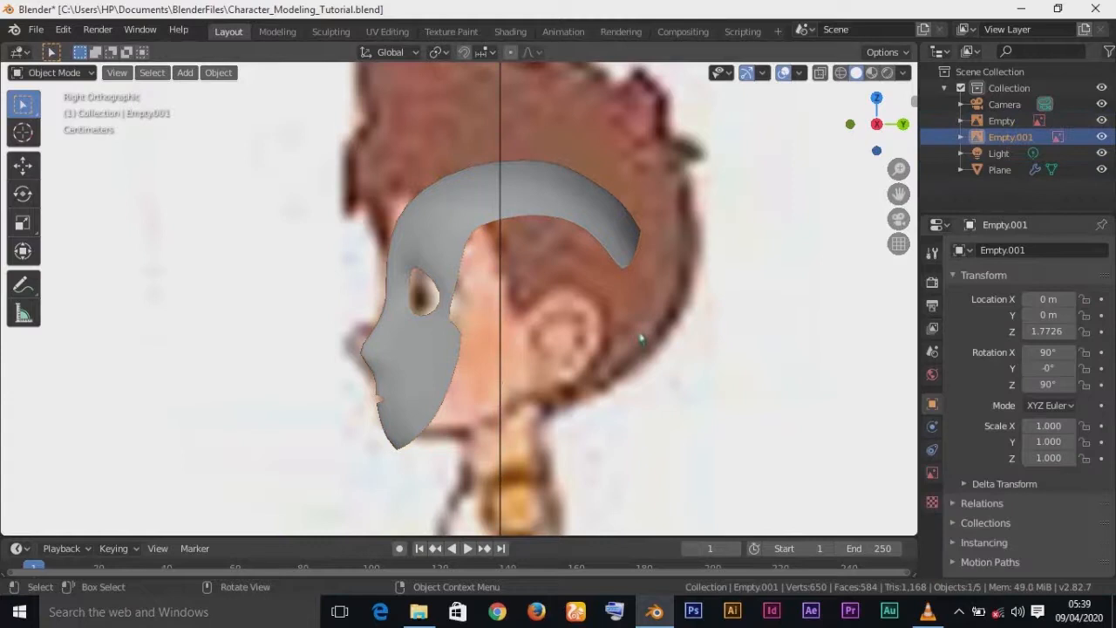
{"action": "key", "text": "h"}
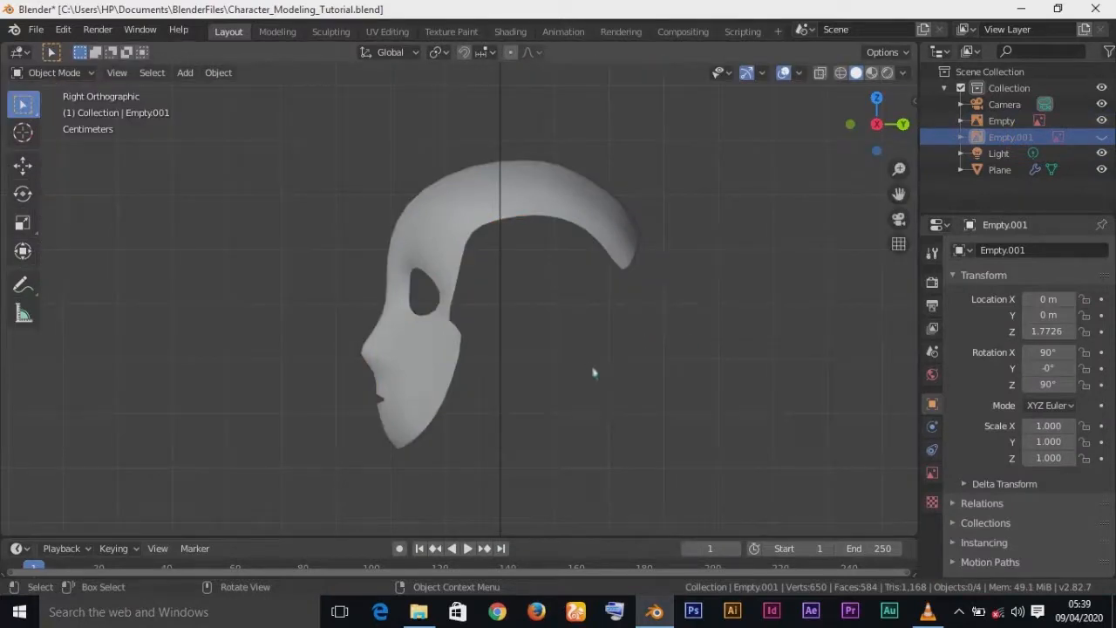
{"action": "key", "text": "KP_1"}
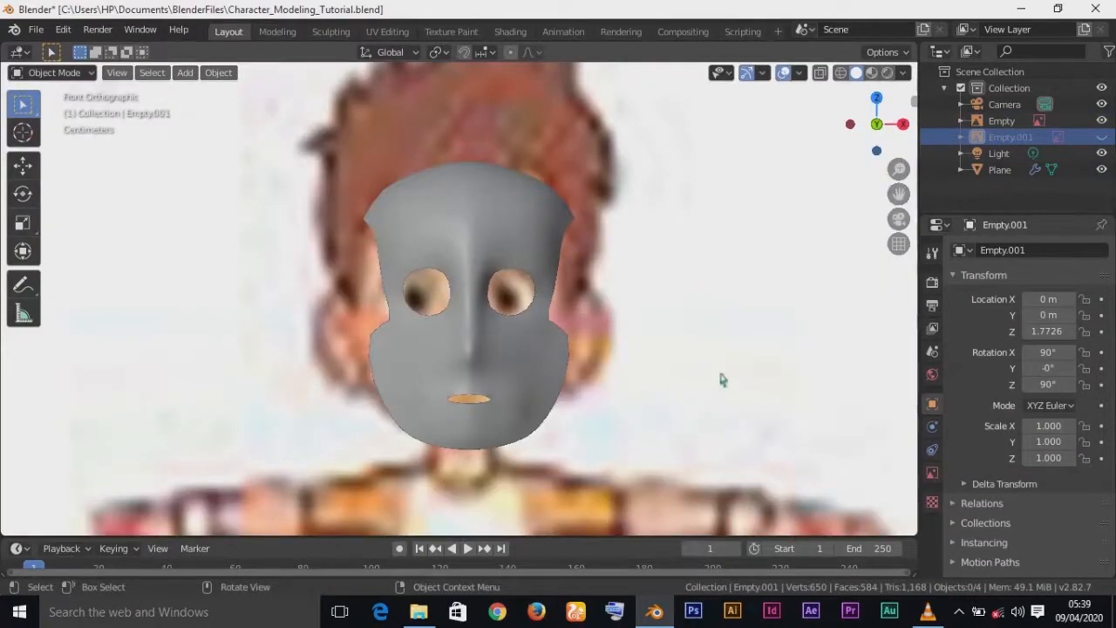
{"action": "left_click", "coordinate": [730, 350]}
{"action": "key", "text": "h"}
{"action": "middle_click_drag", "start_coordinate": [730, 351], "coordinate": [563, 270]}
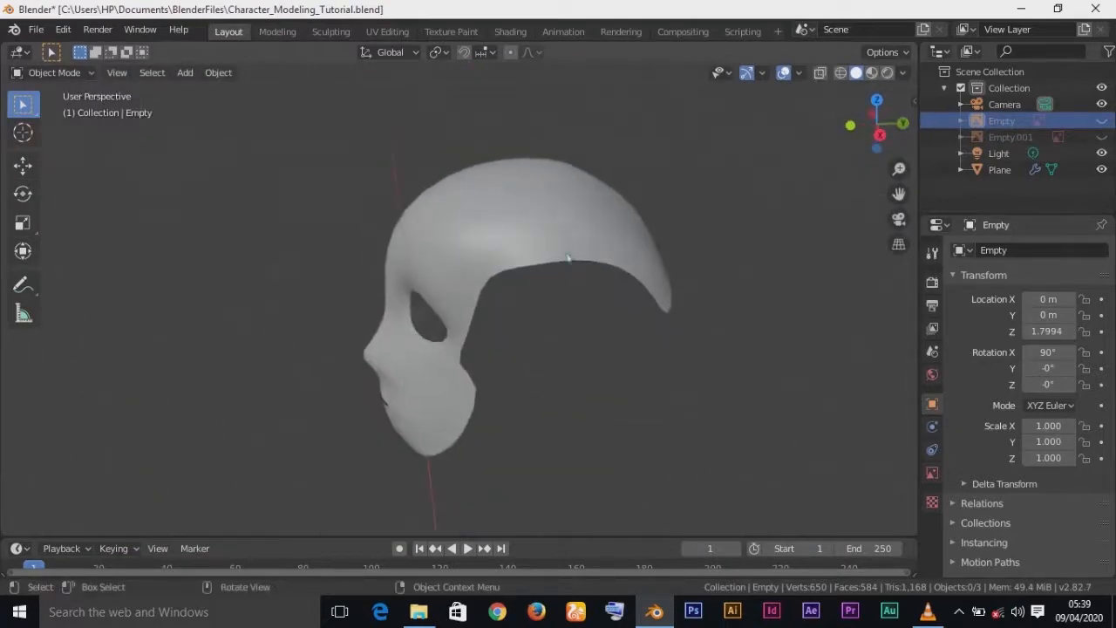
- Edit the face mesh and scale its rear edge row down along the Y axis and then the Z axis
{"action": "left_click", "coordinate": [554, 236]}
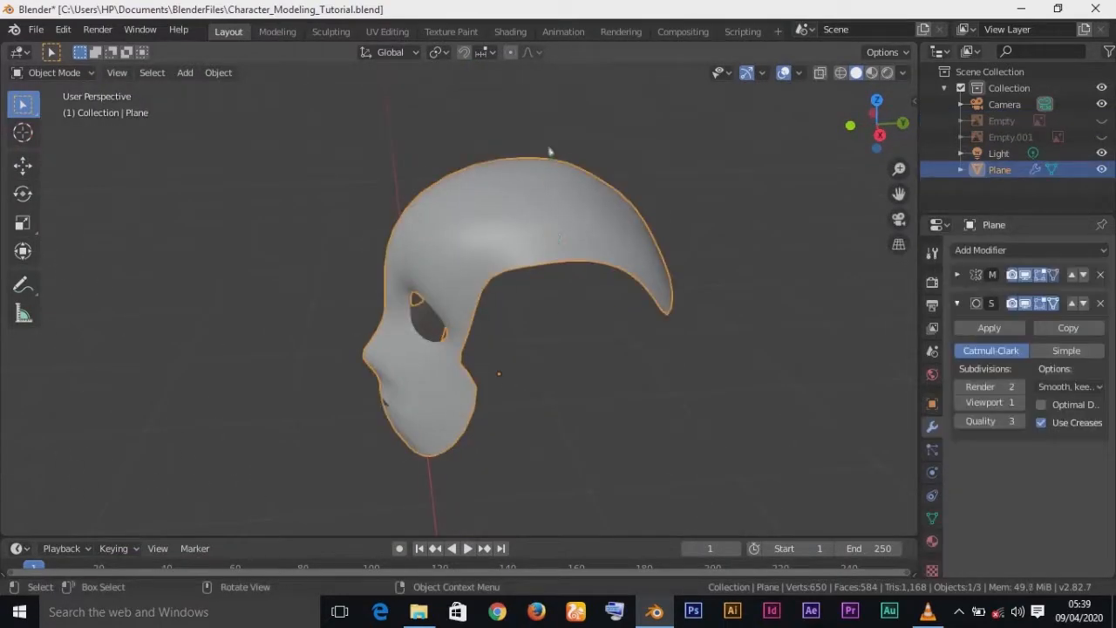
{"action": "key", "text": "Tab"}
{"action": "middle_click_drag", "start_coordinate": [610, 212], "coordinate": [524, 314]}
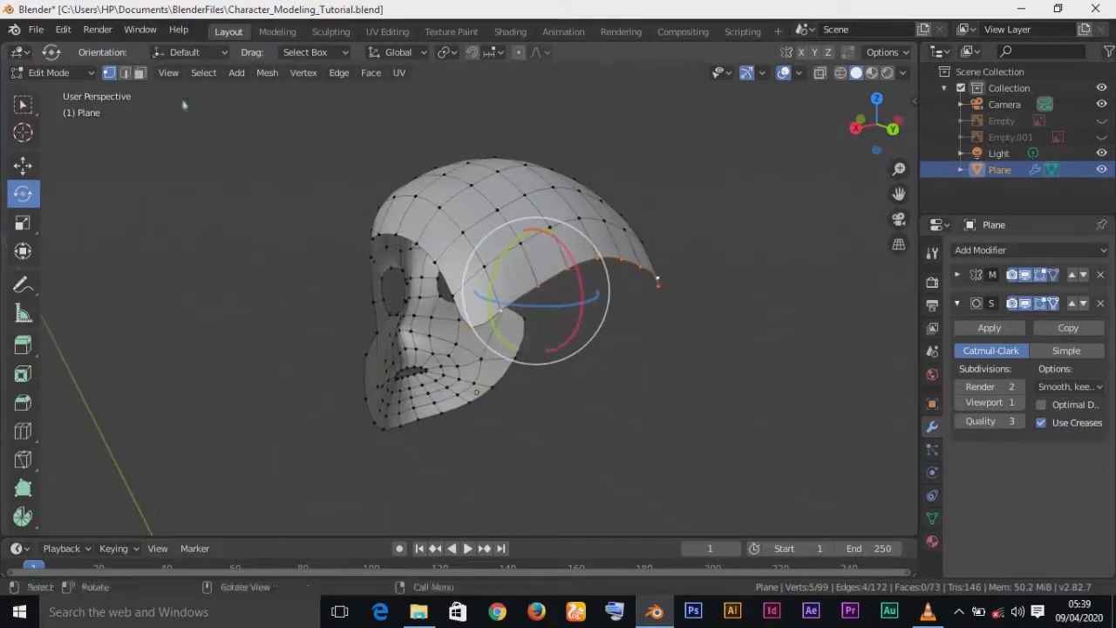
{"action": "left_click", "coordinate": [23, 223]}
{"action": "middle_click_drag", "start_coordinate": [110, 247], "coordinate": [545, 320]}
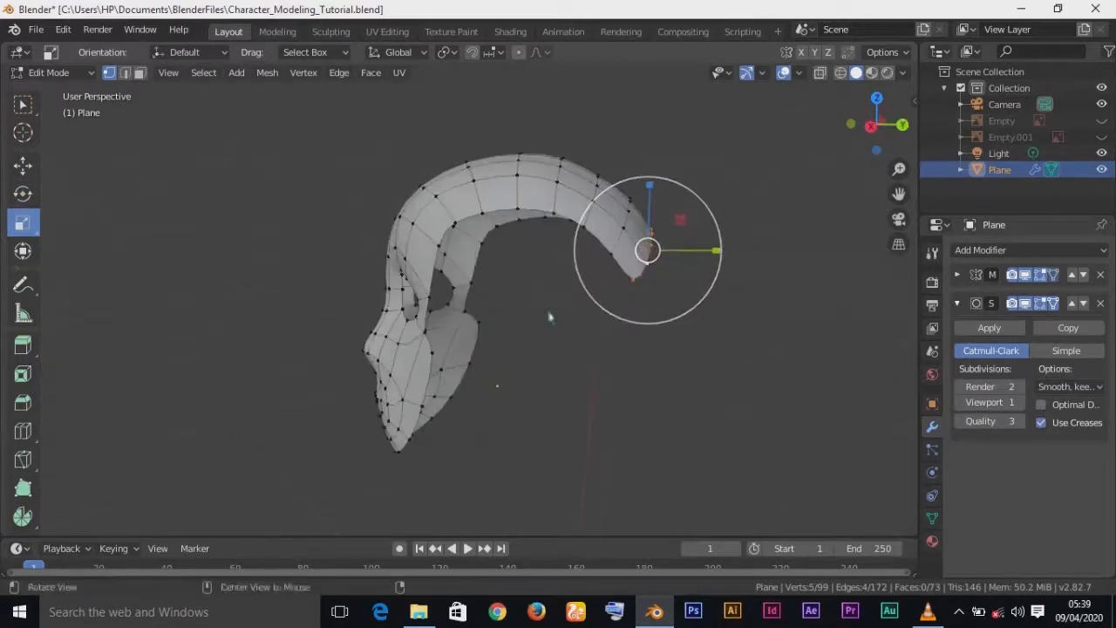
{"action": "key", "text": "KP_3"}
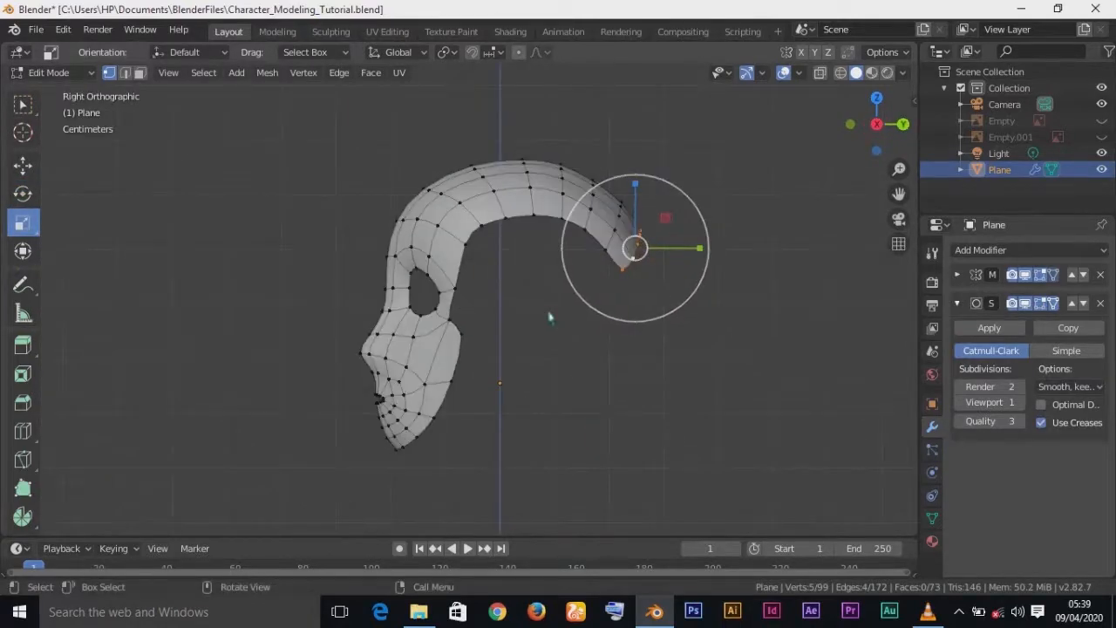
{"action": "left_click_drag", "start_coordinate": [699, 249], "coordinate": [645, 253]}
{"action": "middle_click_drag", "start_coordinate": [646, 253], "coordinate": [643, 374]}
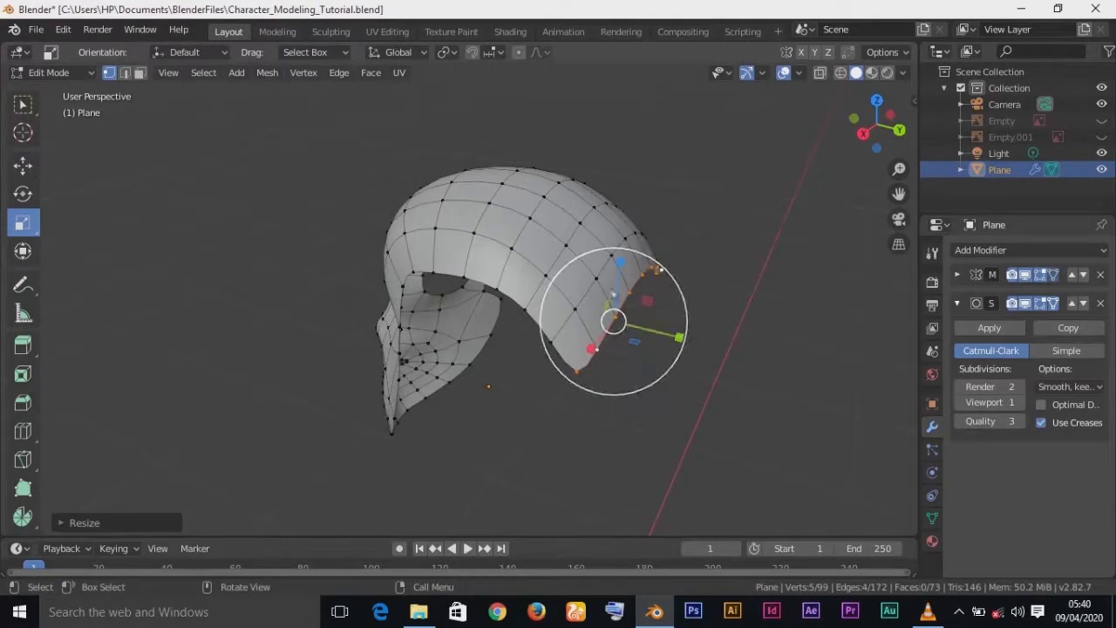
{"action": "left_click_drag", "start_coordinate": [620, 263], "coordinate": [624, 306]}
{"action": "middle_click_drag", "start_coordinate": [678, 392], "coordinate": [770, 361]}
{"action": "key", "text": "KP_3"}
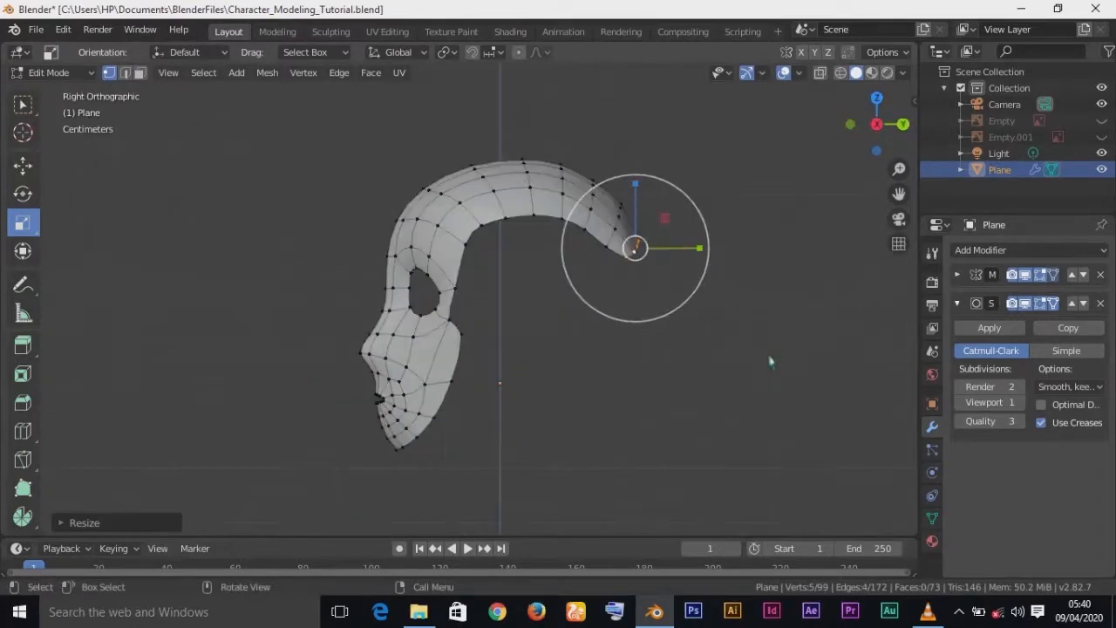
- Try to delete the five rearmost vertex rows of the head strip, then undo the deletion
{"action": "key", "text": "ctrl+KP_Add"}
{"action": "key", "text": "ctrl+KP_Add"}
{"action": "key", "text": "ctrl+KP_Add"}
{"action": "key", "text": "ctrl+KP_Add"}
{"action": "key", "text": "ctrl+KP_Add"}
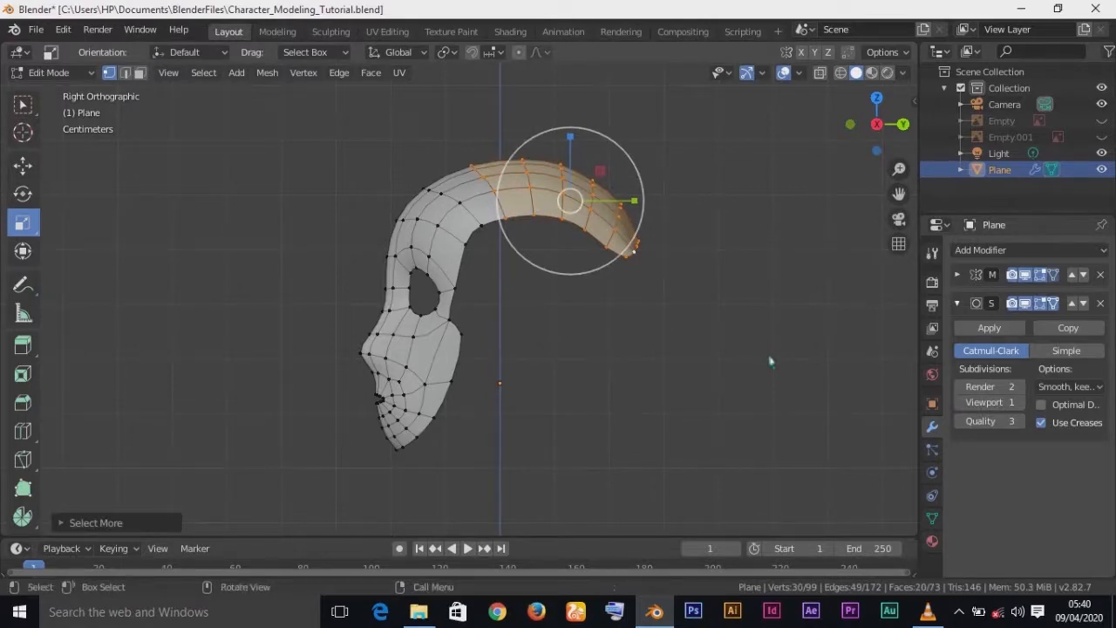
{"action": "key", "text": "ctrl+KP_Subtract"}
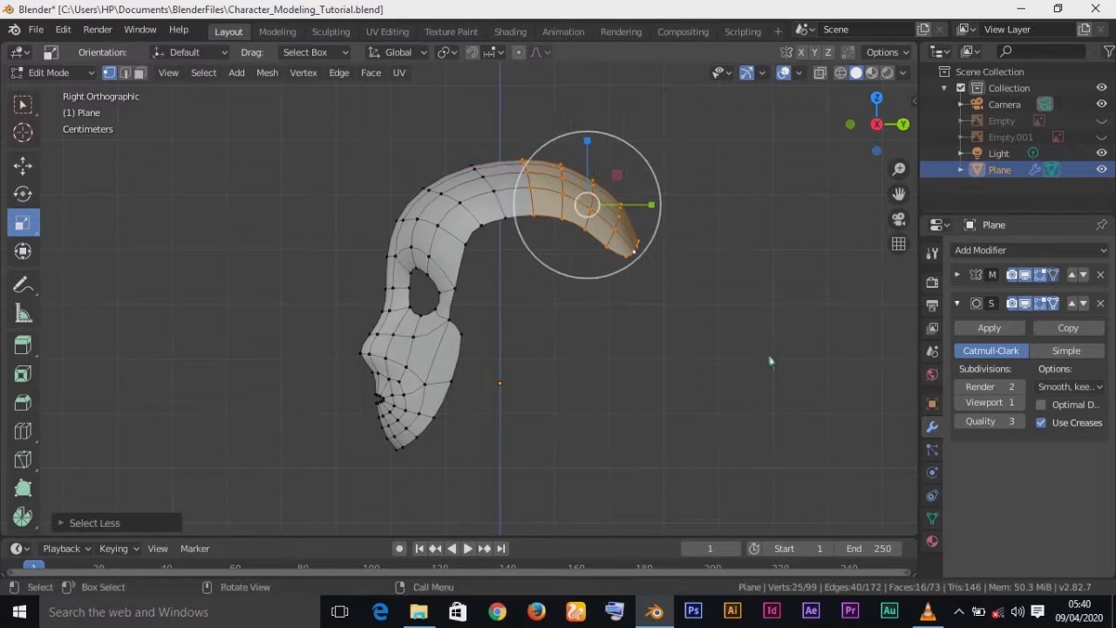
{"action": "key", "text": "x"}
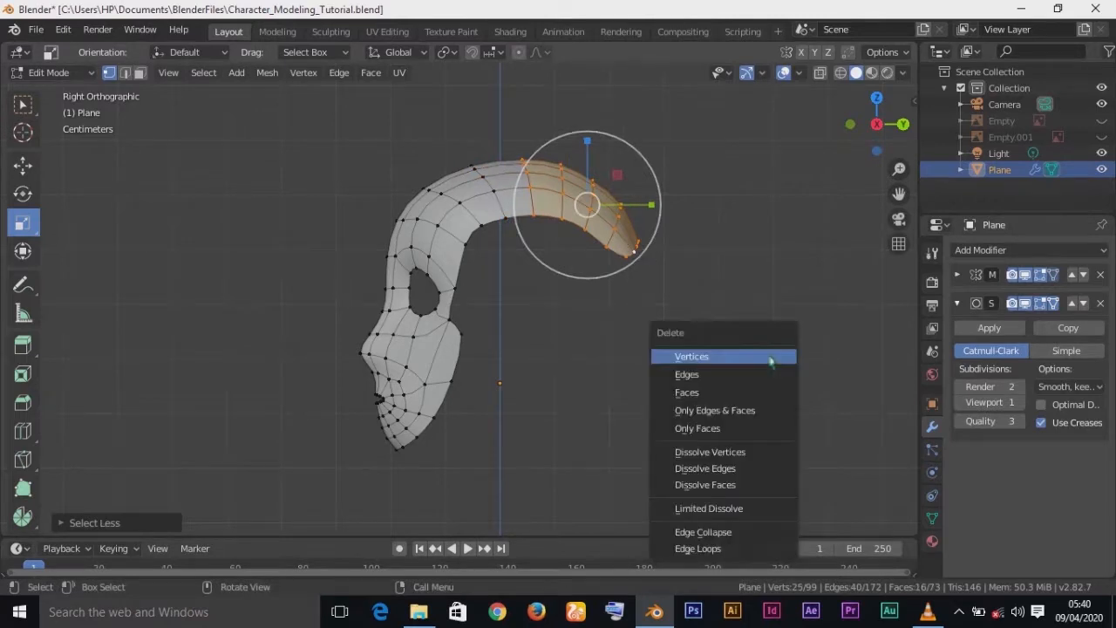
{"action": "left_click", "coordinate": [771, 361]}
{"action": "left_click", "coordinate": [500, 197]}
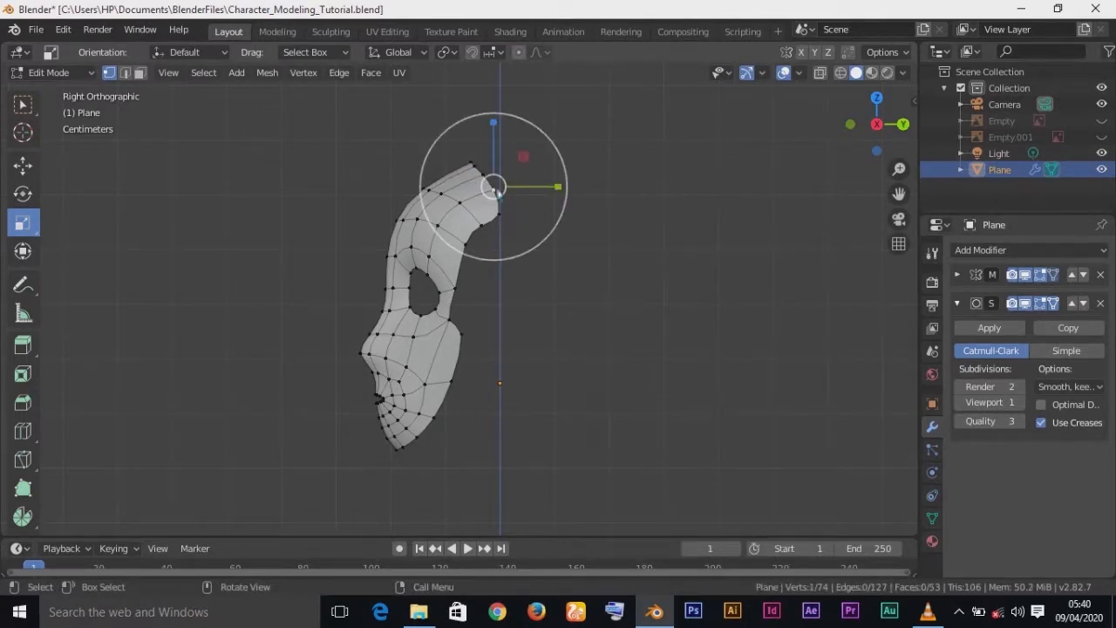
{"action": "key", "text": "ctrl+z"}
{"action": "key", "text": "ctrl+z"}
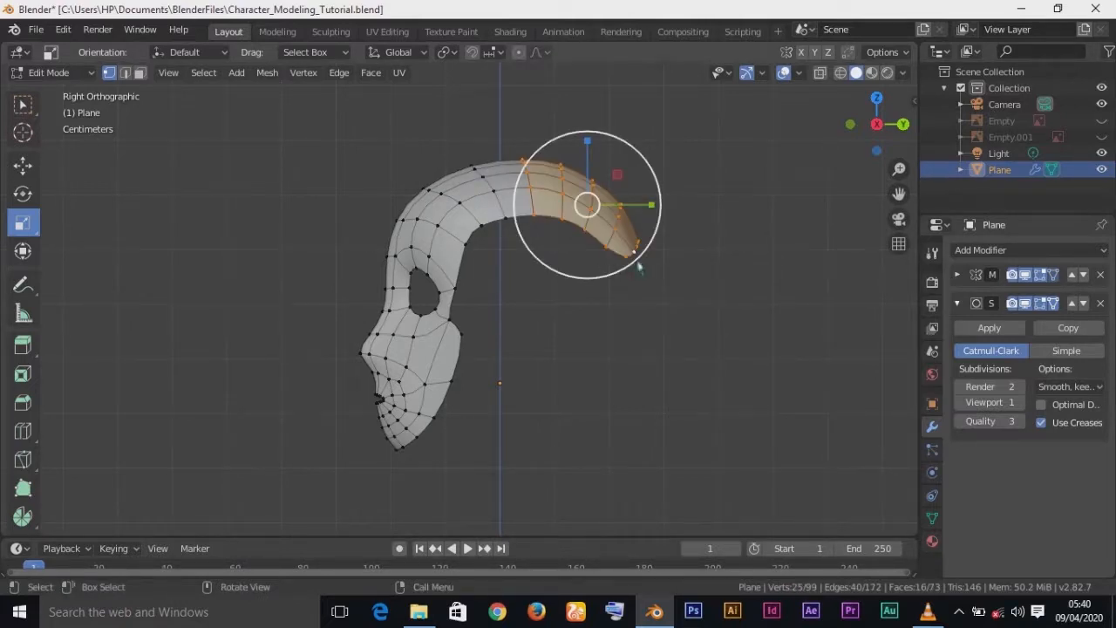
- Select the three rearmost vertex rows at the back of the head and delete their vertices
{"action": "left_click", "coordinate": [634, 351]}
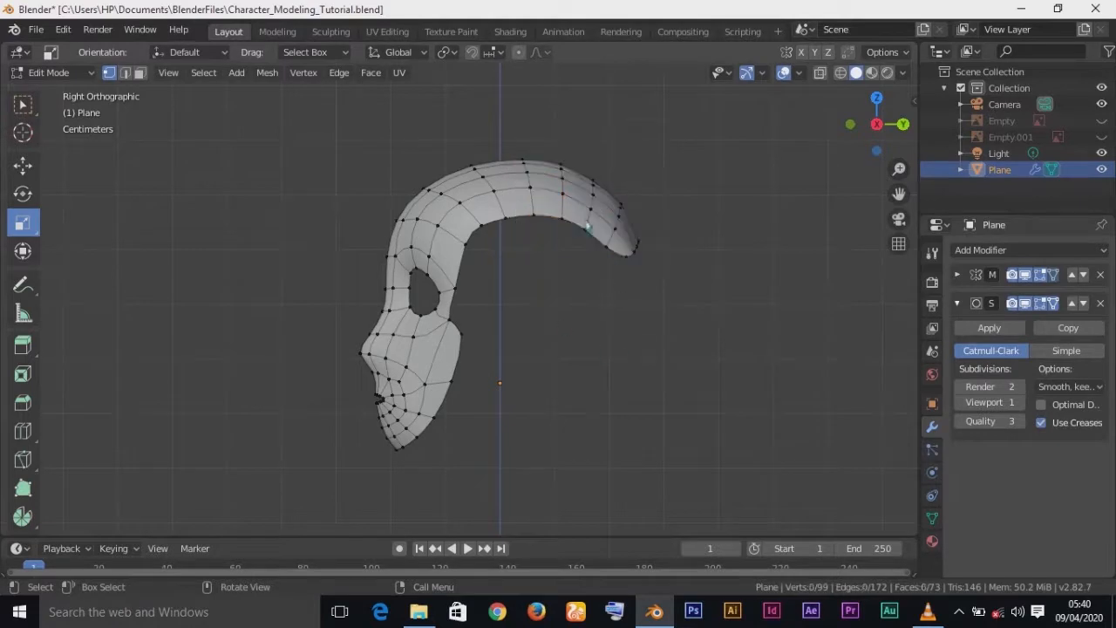
{"action": "left_click", "coordinate": [587, 227], "text": "alt"}
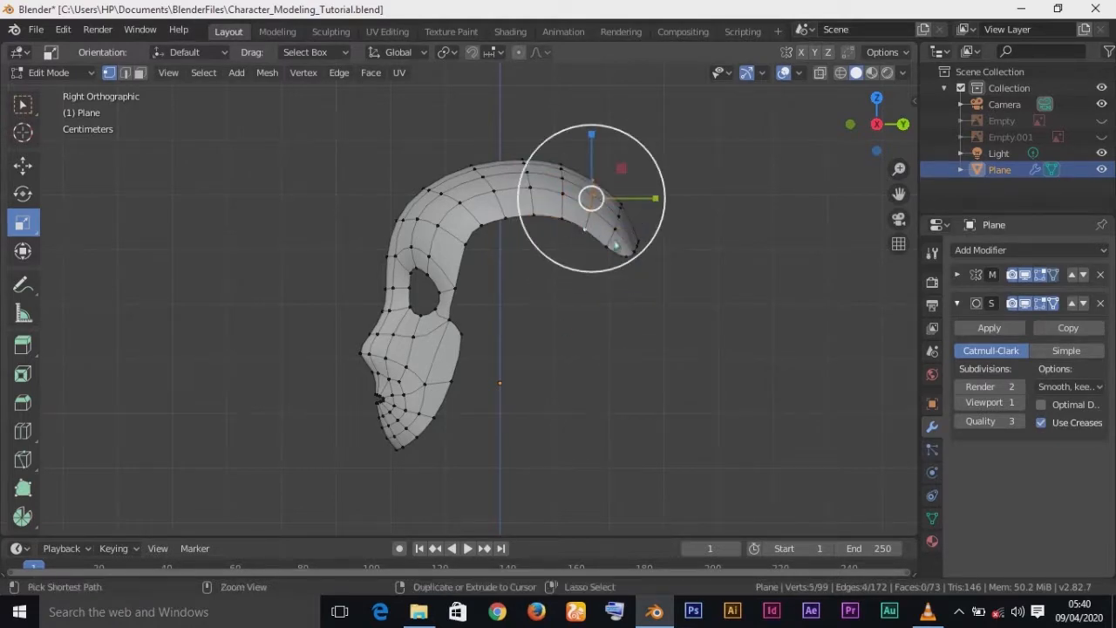
{"action": "left_click", "coordinate": [615, 229], "text": "ctrl"}
{"action": "left_click", "coordinate": [615, 243], "text": "alt+shift"}
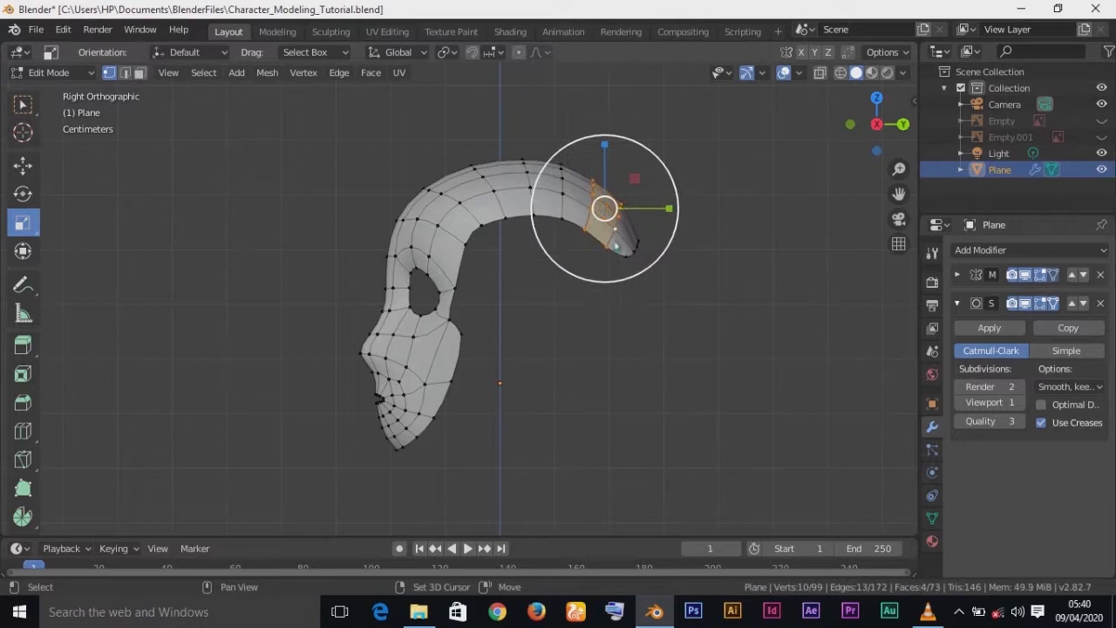
{"action": "left_click", "coordinate": [634, 256], "text": "alt+shift"}
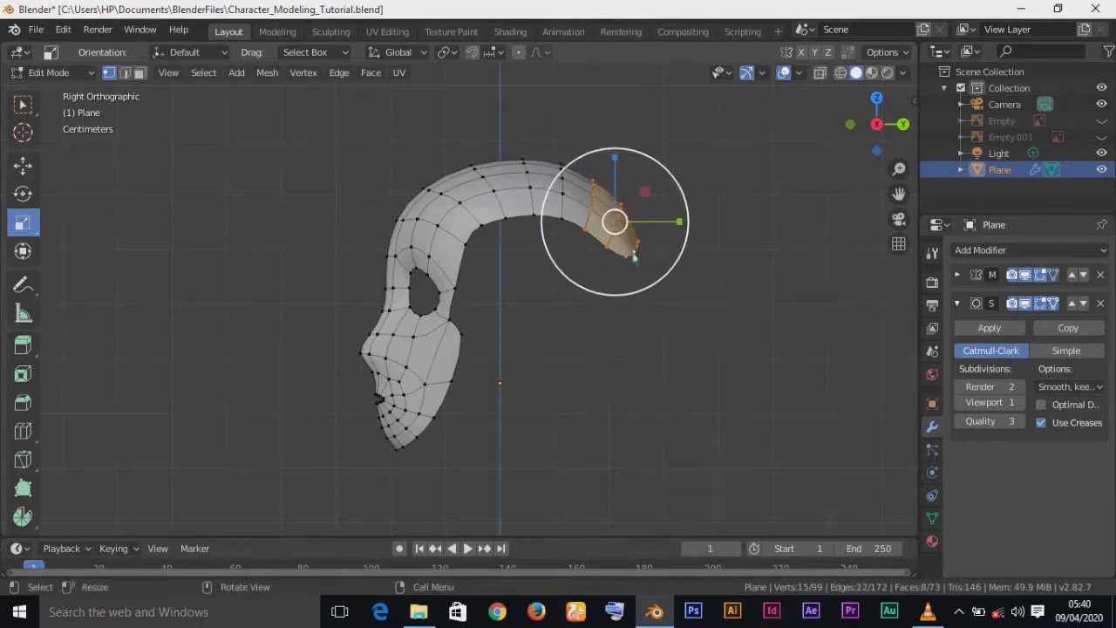
{"action": "key", "text": "x"}
{"action": "left_click", "coordinate": [598, 261]}
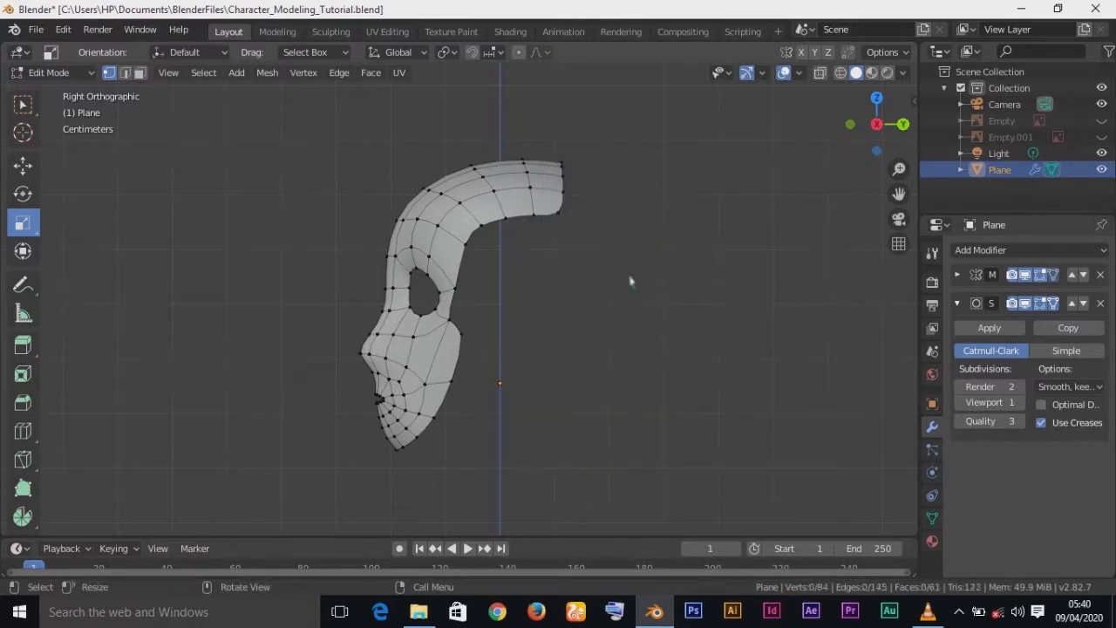
- Switch to the Modeling workspace, reveal the hidden reference images and show the head in right orthographic view beside the front view
{"action": "middle_click_drag", "start_coordinate": [519, 240], "coordinate": [528, 299]}
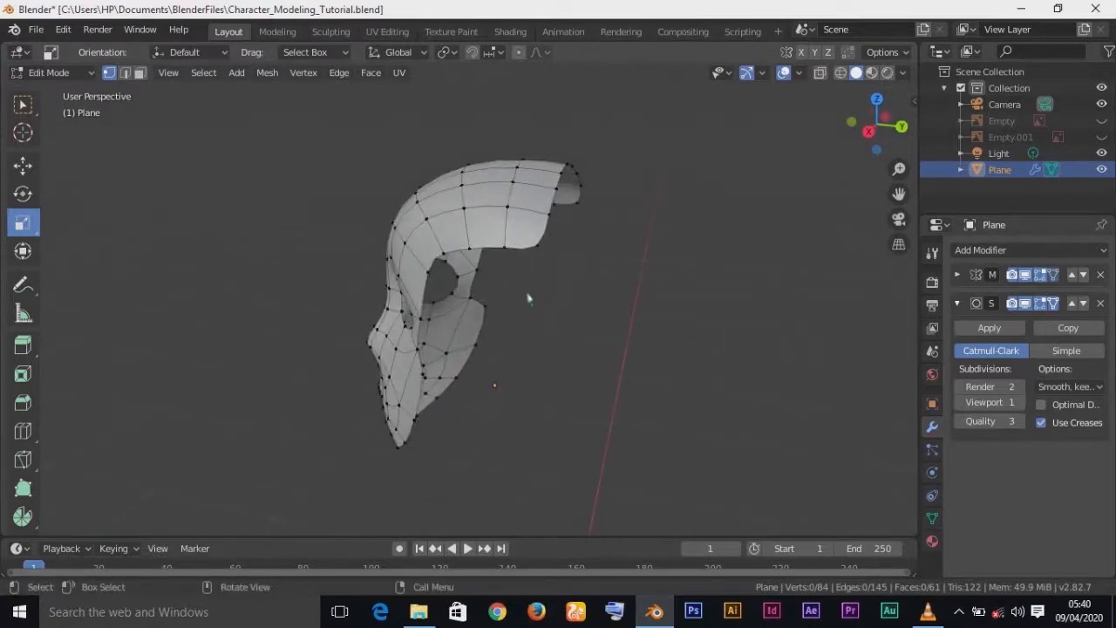
{"action": "key", "text": "KP_3"}
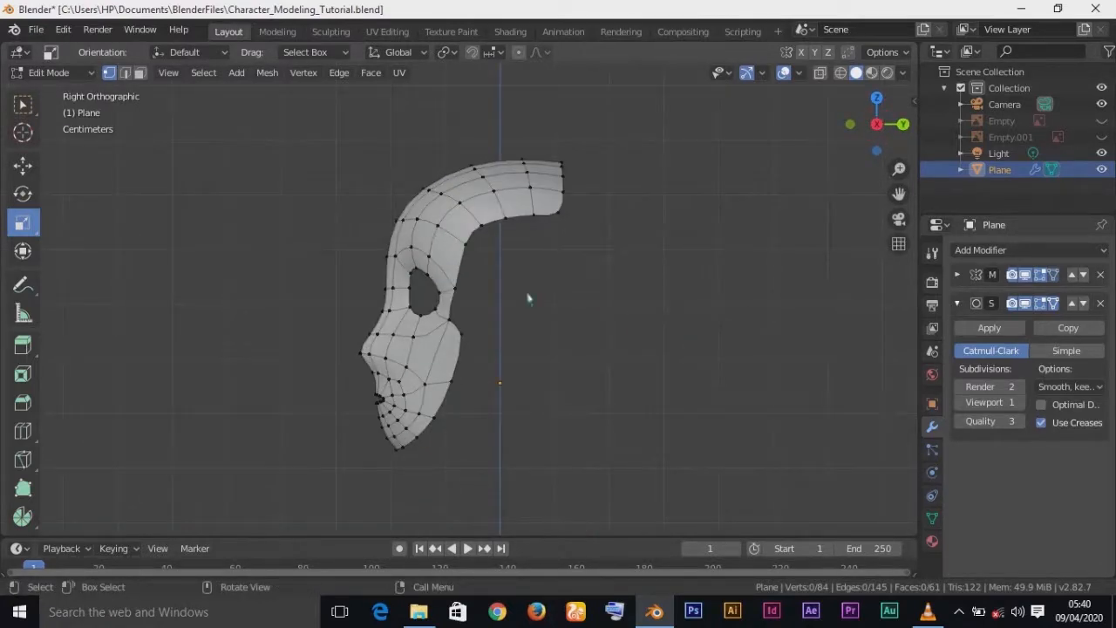
{"action": "key", "text": "Tab"}
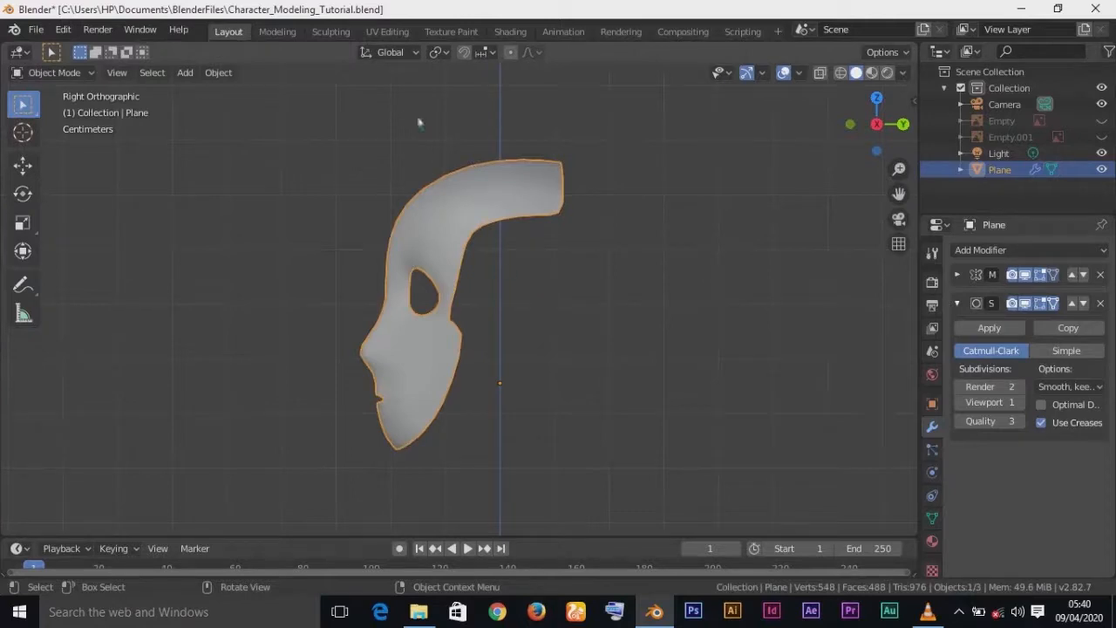
{"action": "left_click", "coordinate": [278, 31]}
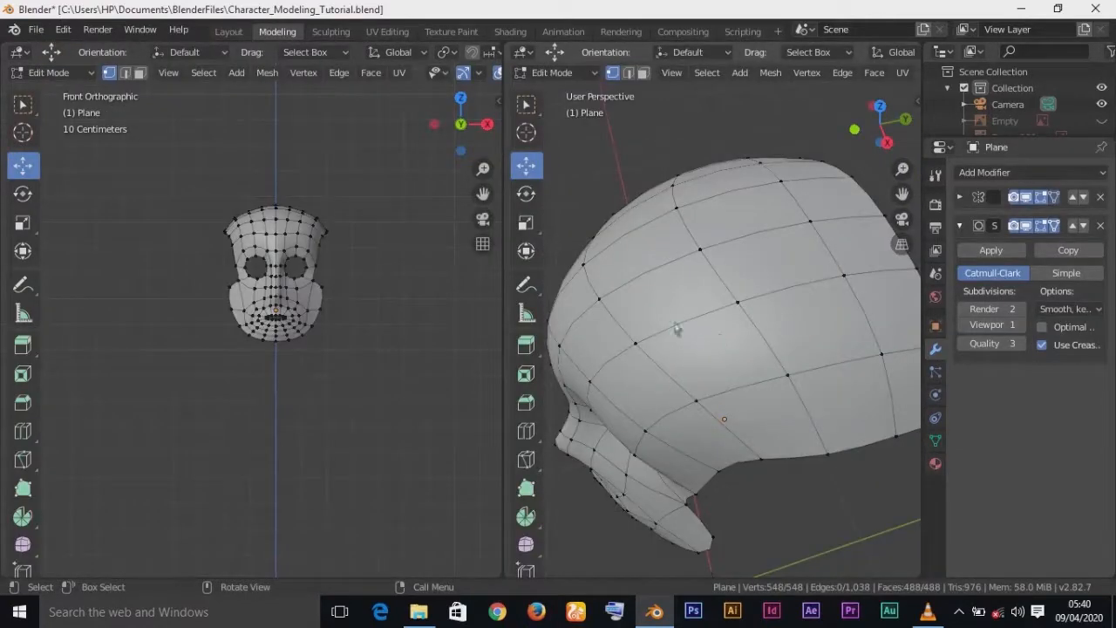
{"action": "key", "text": "Tab"}
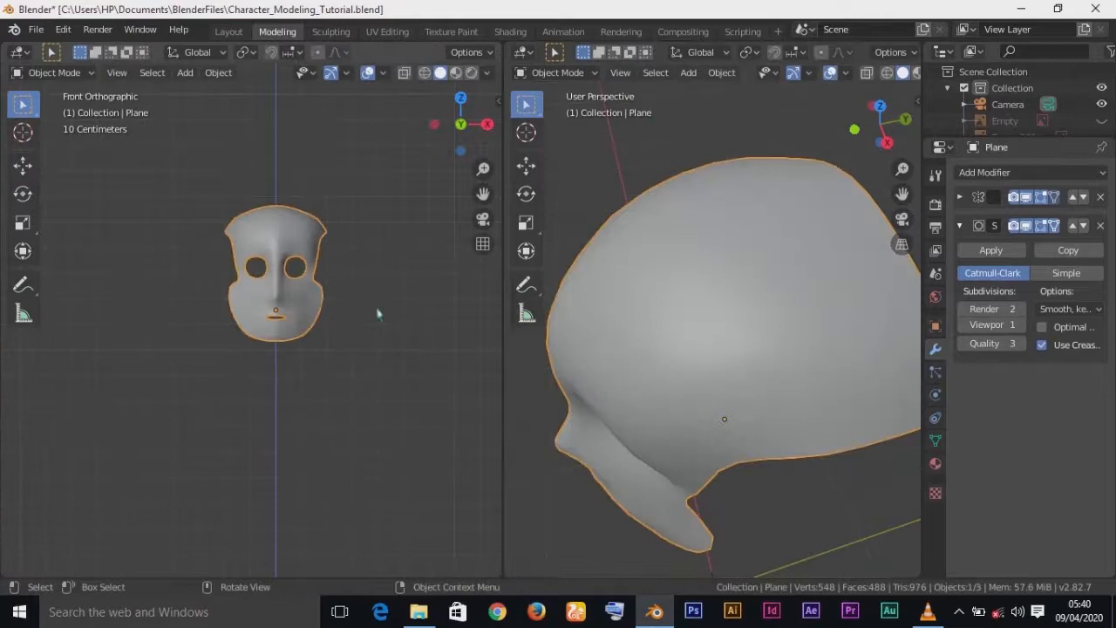
{"action": "key", "text": "alt+h"}
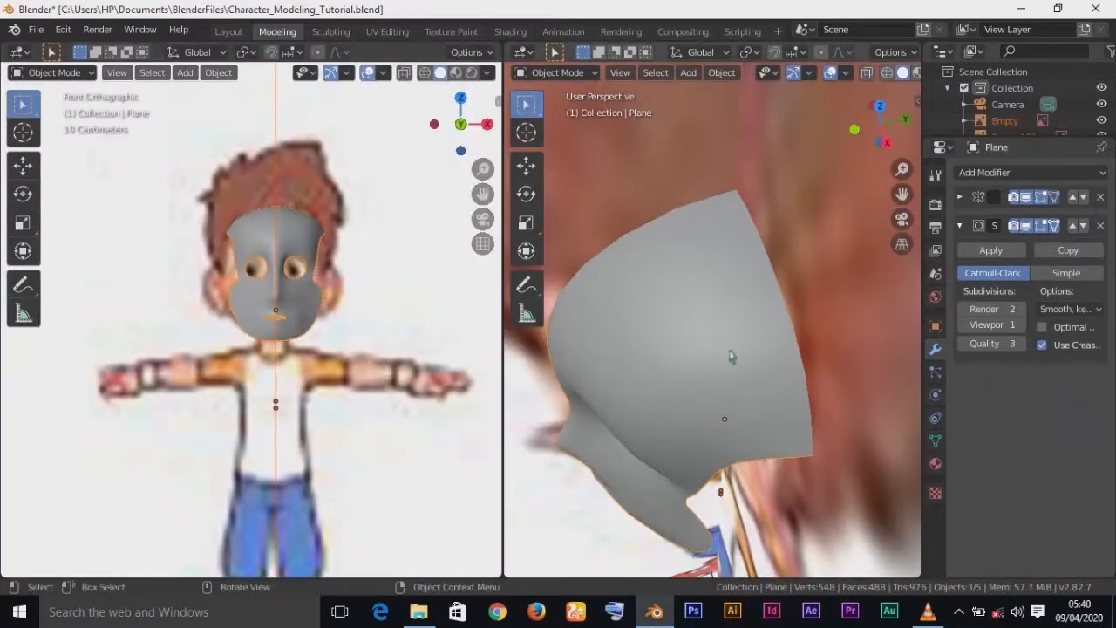
{"action": "key", "text": "KP_3"}
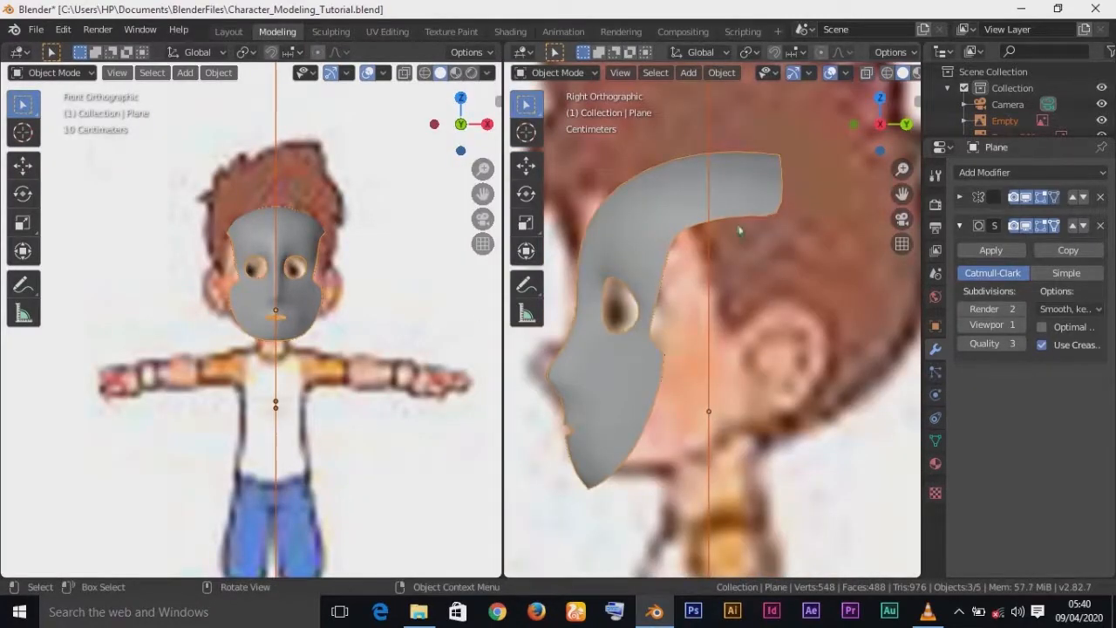
{"action": "scroll", "coordinate": [740, 230], "scroll_direction": "down", "scroll_amount": 2}
- Select the face mesh's new rear edge row in Edit Mode and move it down about 0.02 m
{"action": "left_click", "coordinate": [768, 216]}
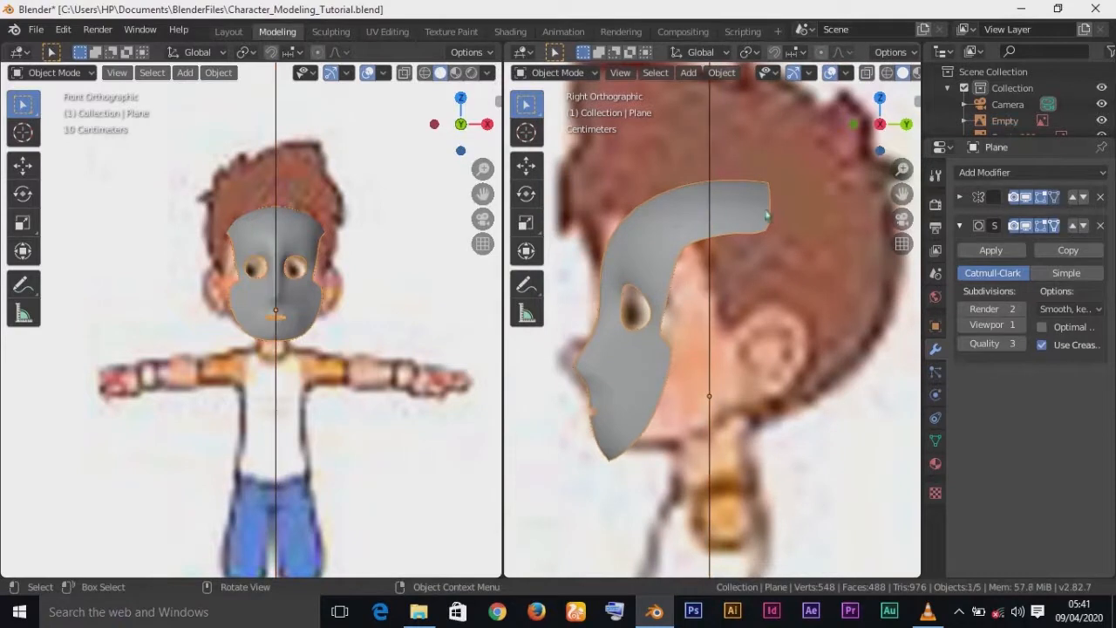
{"action": "key", "text": "Tab"}
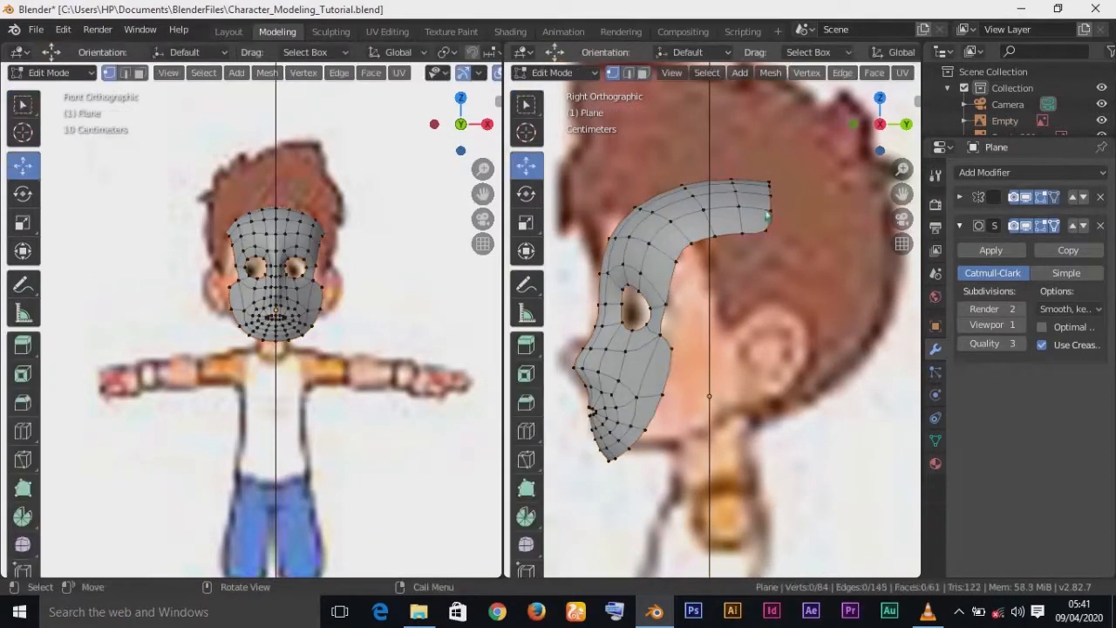
{"action": "left_click", "coordinate": [770, 218], "text": "alt"}
{"action": "left_click", "coordinate": [771, 217], "text": "alt"}
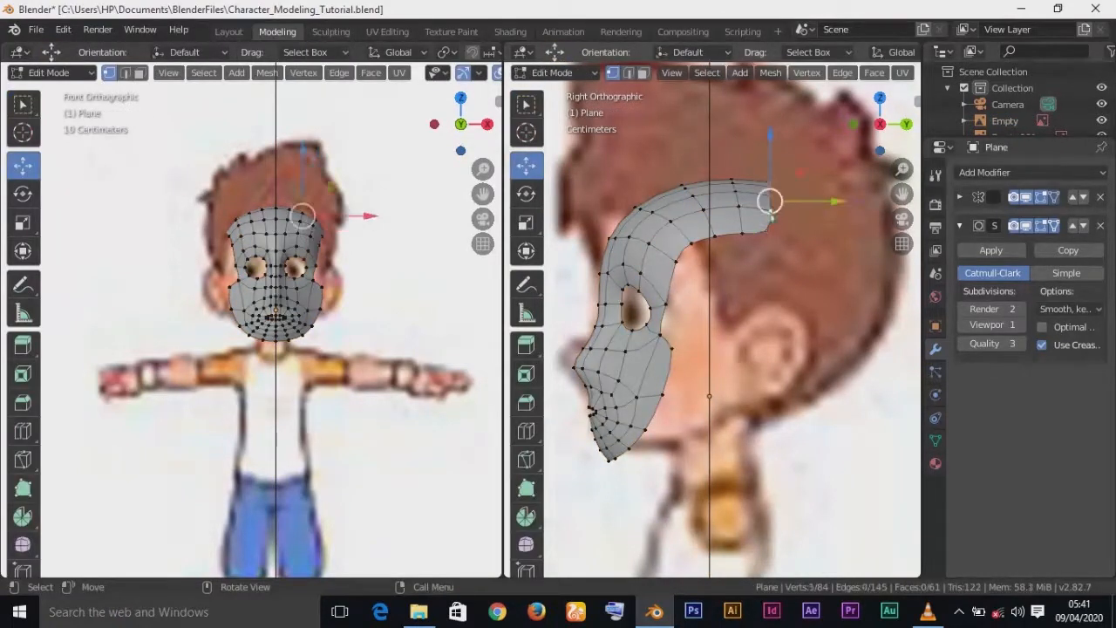
{"action": "key", "text": "g"}
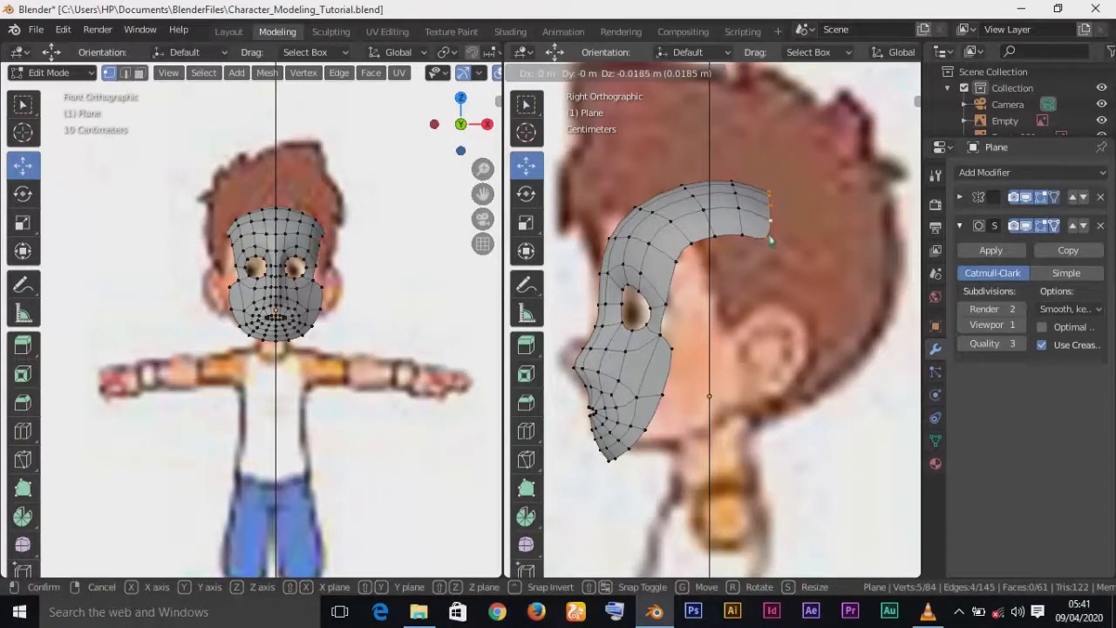
{"action": "left_click", "coordinate": [752, 242]}
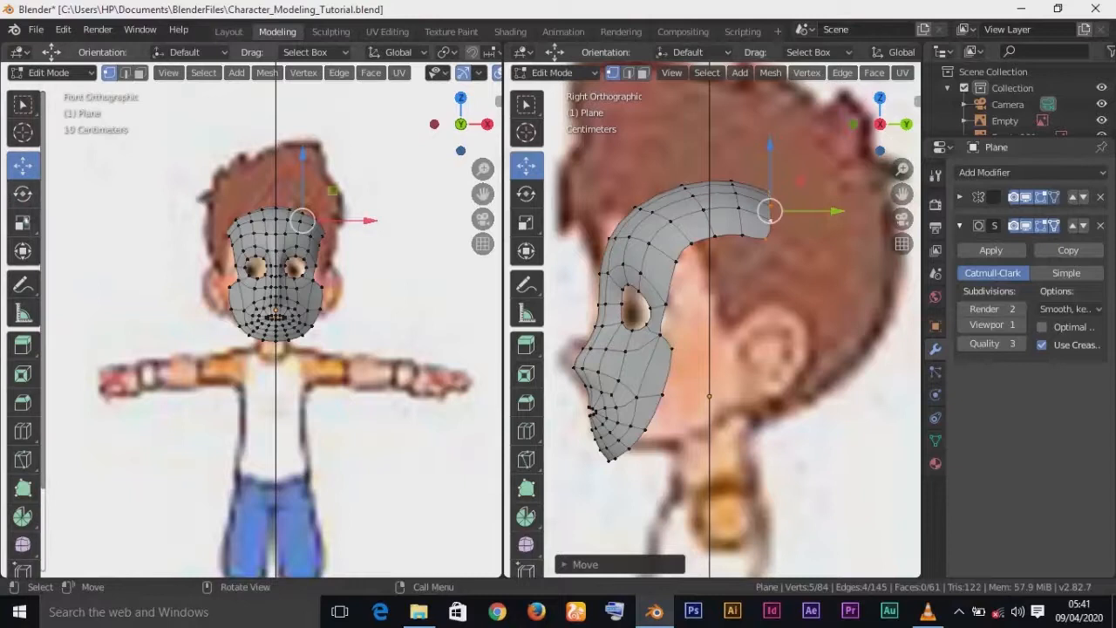
- Flatten the rear edge row by scaling it along the Y axis, then try a Z-axis scale and undo it
{"action": "left_click", "coordinate": [22, 222]}
{"action": "left_click_drag", "start_coordinate": [836, 213], "coordinate": [786, 210]}
{"action": "left_click_drag", "start_coordinate": [770, 154], "coordinate": [768, 203]}
{"action": "key", "text": "ctrl+z"}
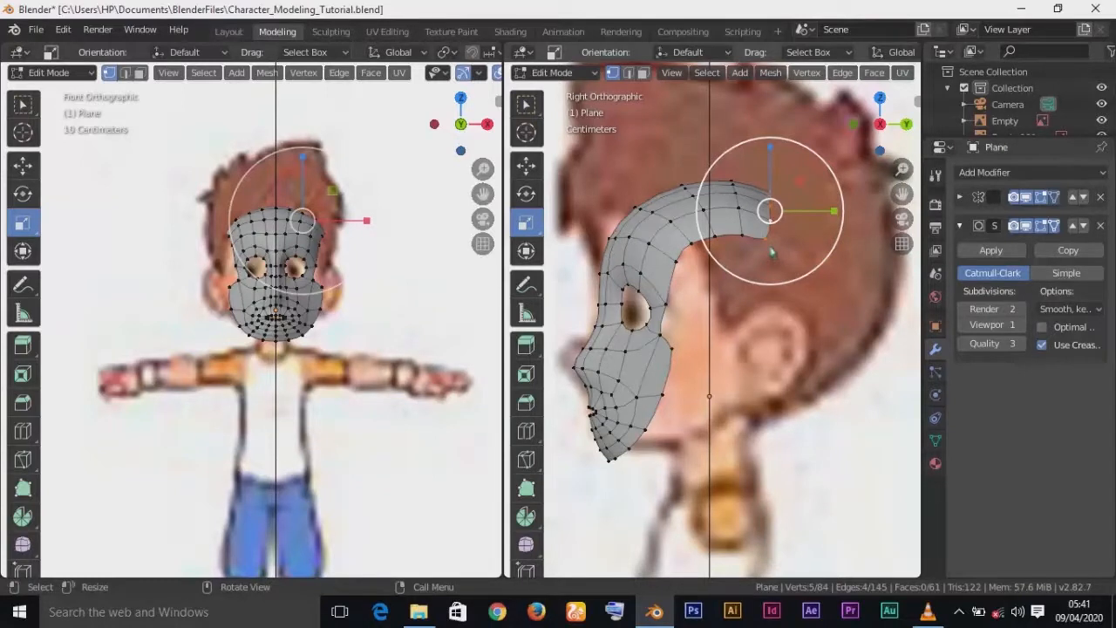
- Extrude the head mesh's rear edge row about 0.065 m backward and slightly down along the skull
{"action": "key", "text": "e"}
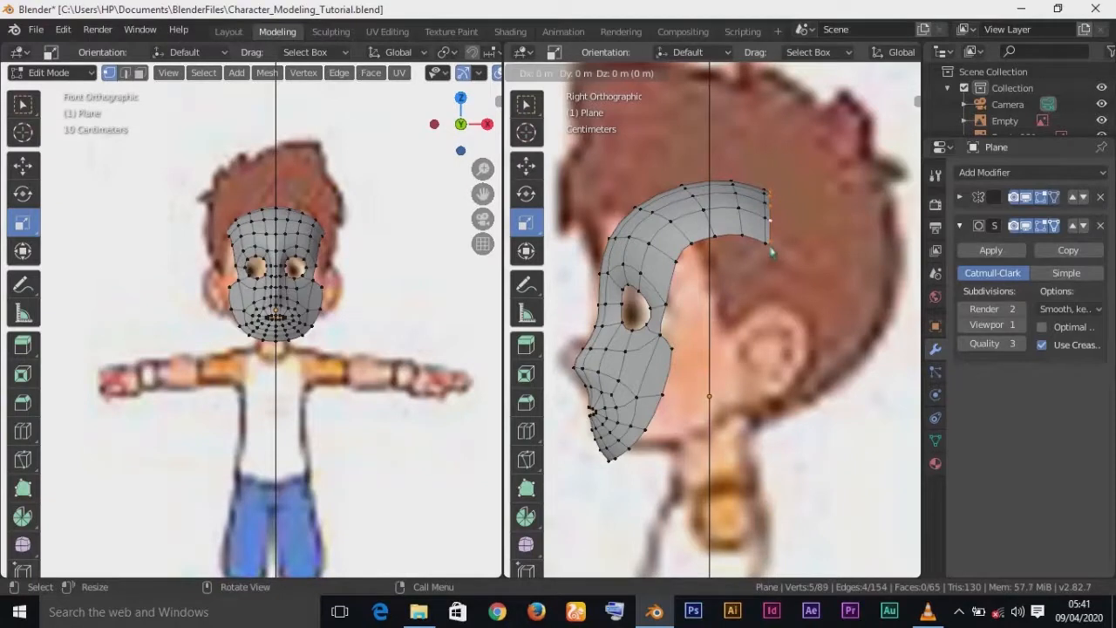
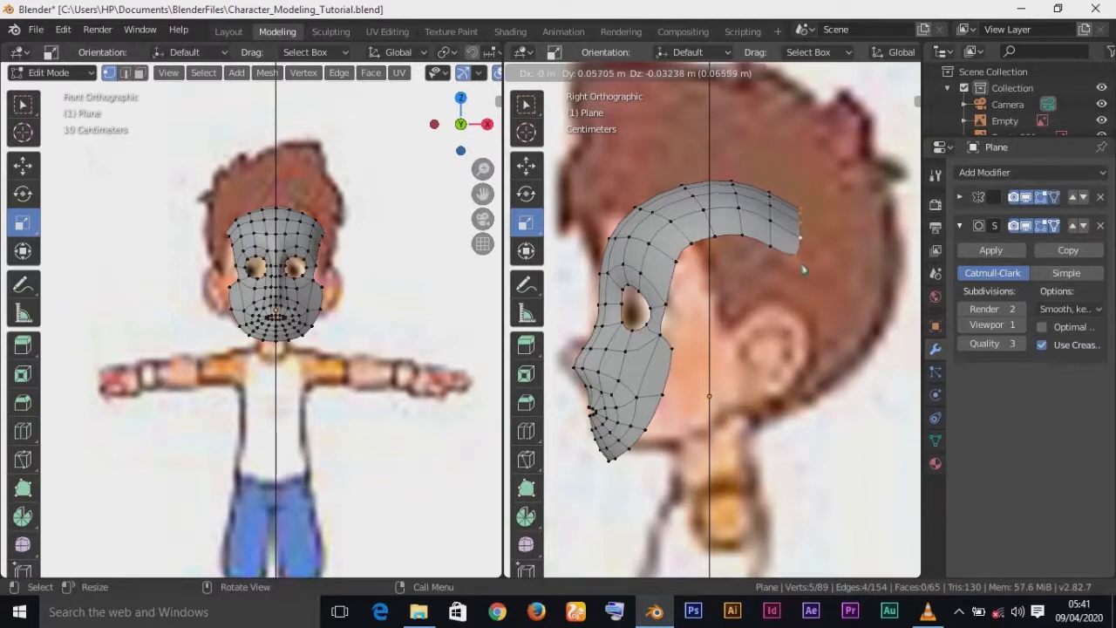
{"action": "left_click", "coordinate": [801, 271]}
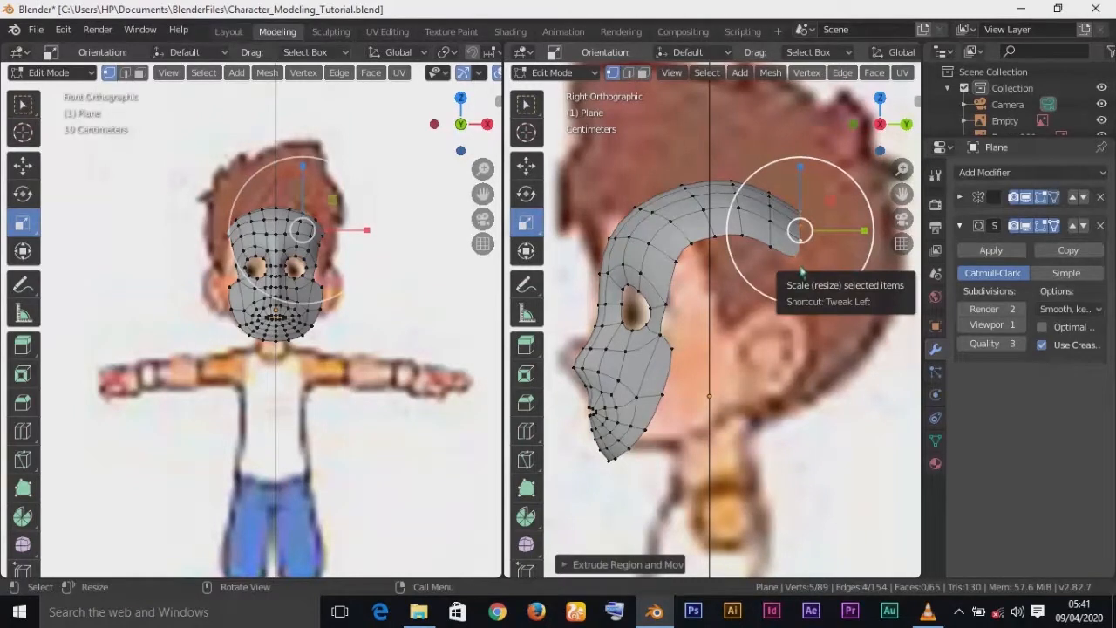
- Try scaling the new rear edge row along the Y and Z axes and undo the attempts
{"action": "left_click_drag", "start_coordinate": [873, 244], "coordinate": [790, 236]}
{"action": "key", "text": "ctrl+z"}
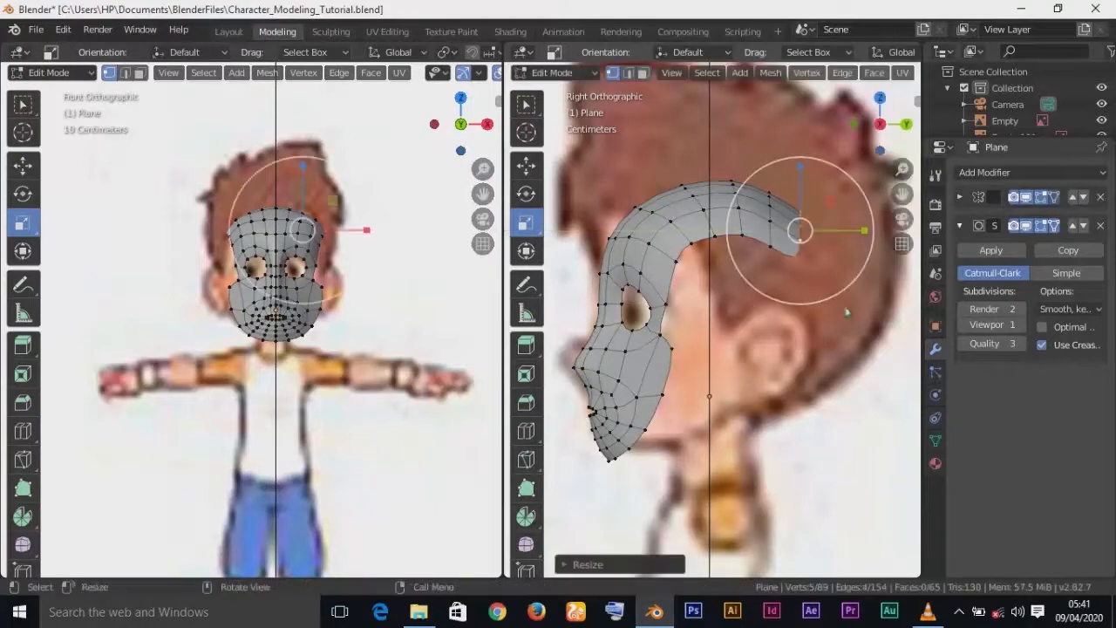
{"action": "left_click_drag", "start_coordinate": [800, 168], "coordinate": [788, 137]}
{"action": "middle_click_drag", "start_coordinate": [833, 331], "coordinate": [791, 358]}
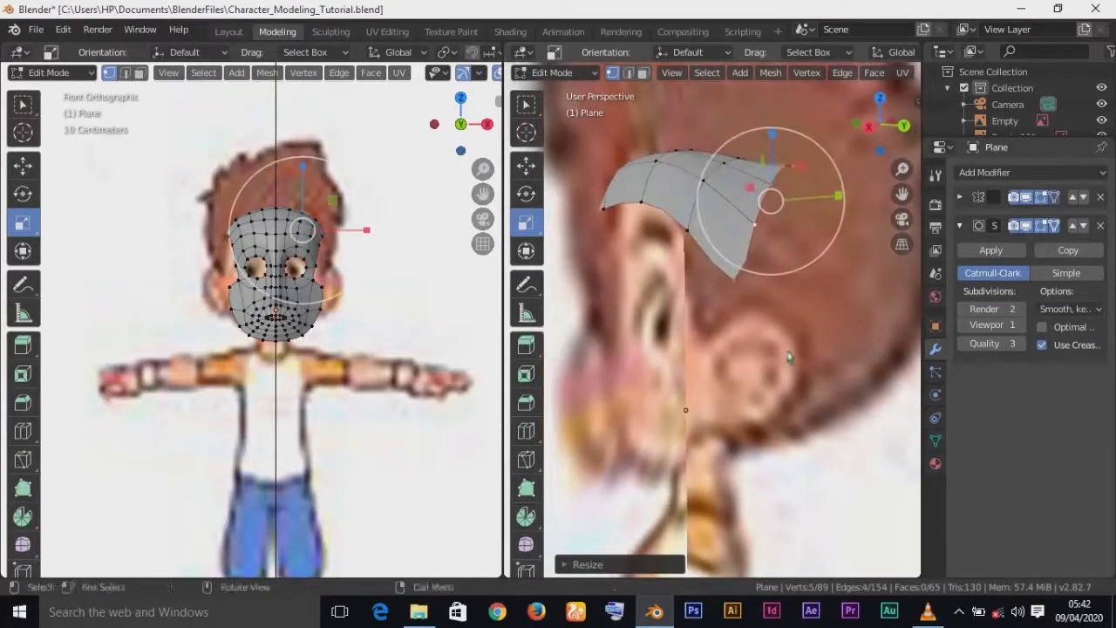
{"action": "key", "text": "ctrl+z"}
{"action": "left_click_drag", "start_coordinate": [773, 139], "coordinate": [774, 188]}
{"action": "key", "text": "ctrl+z"}
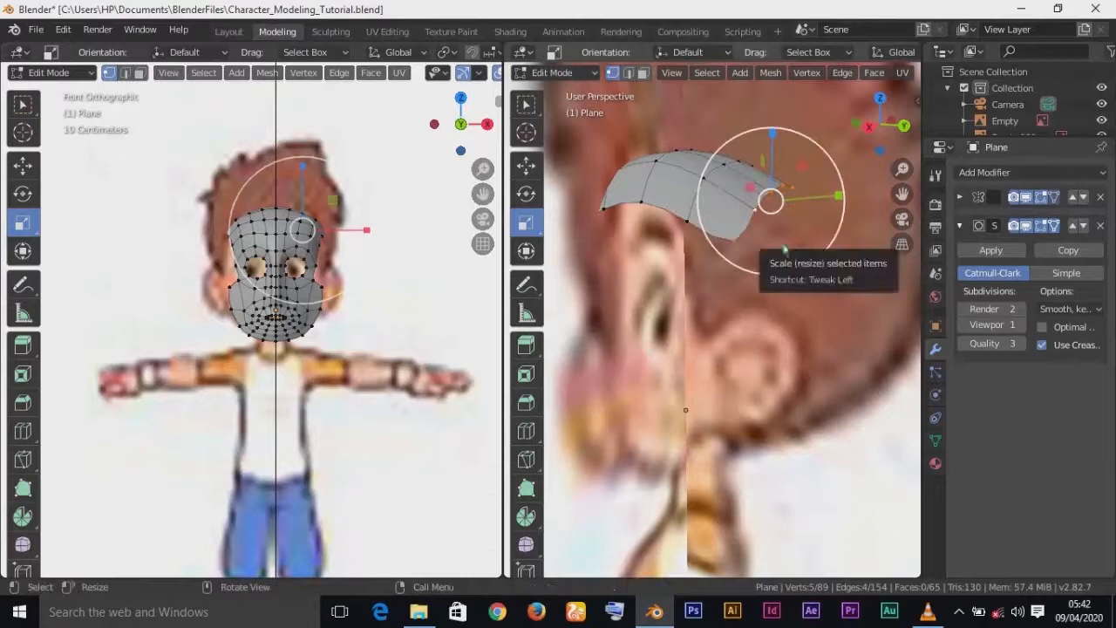
{"action": "key", "text": "KP_3"}
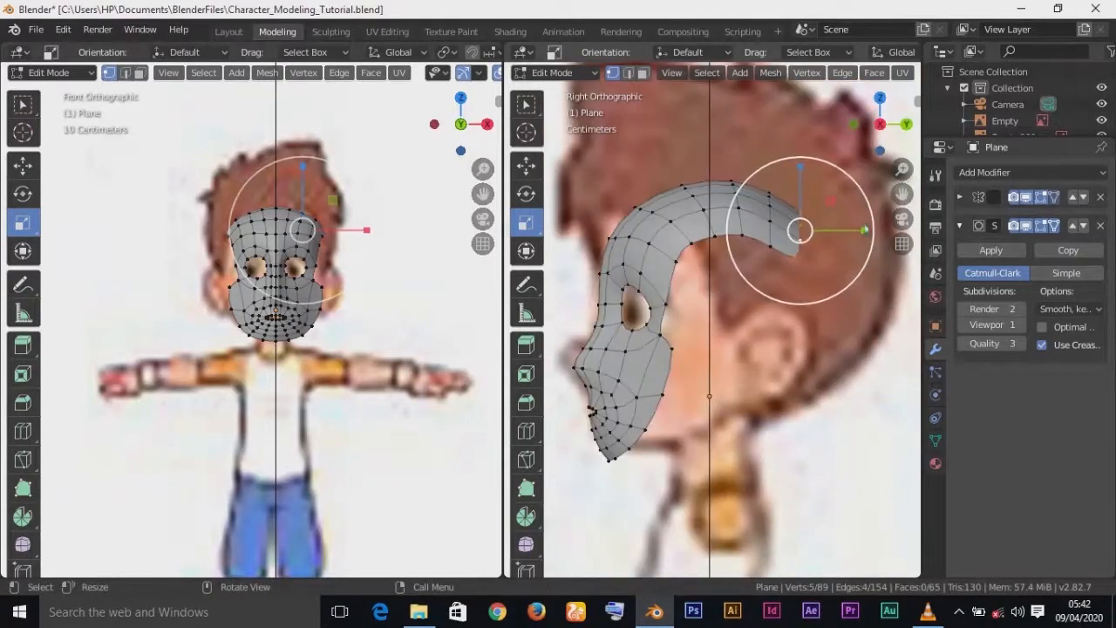
- Flatten the rear edge row along the Y axis and extrude it about 0.07 m further back and down
{"action": "left_click_drag", "start_coordinate": [868, 235], "coordinate": [830, 235]}
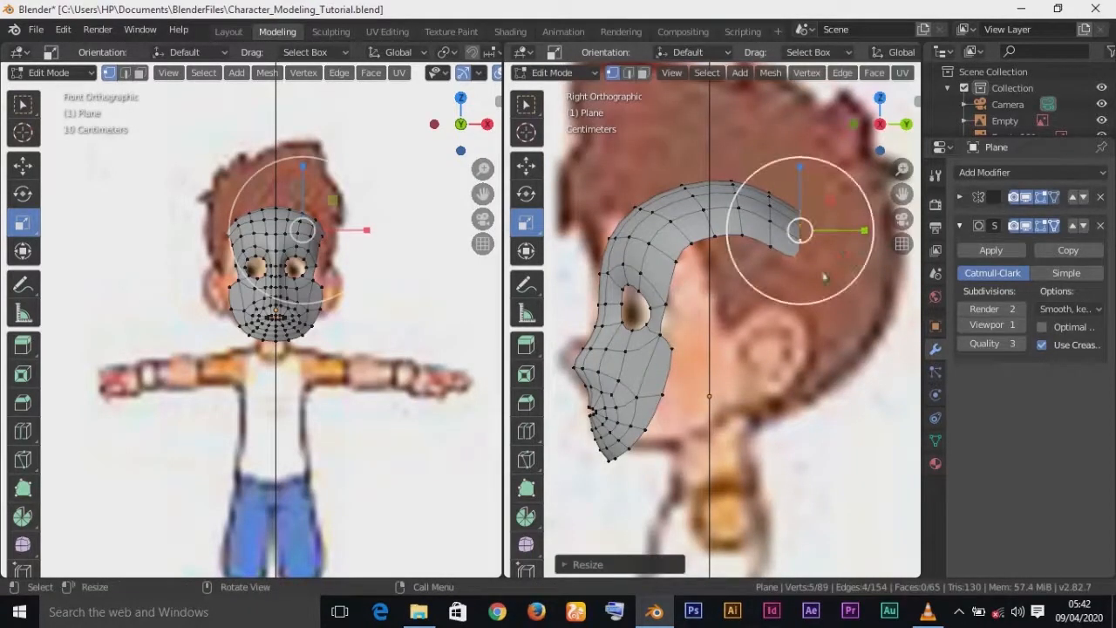
{"action": "key", "text": "e"}
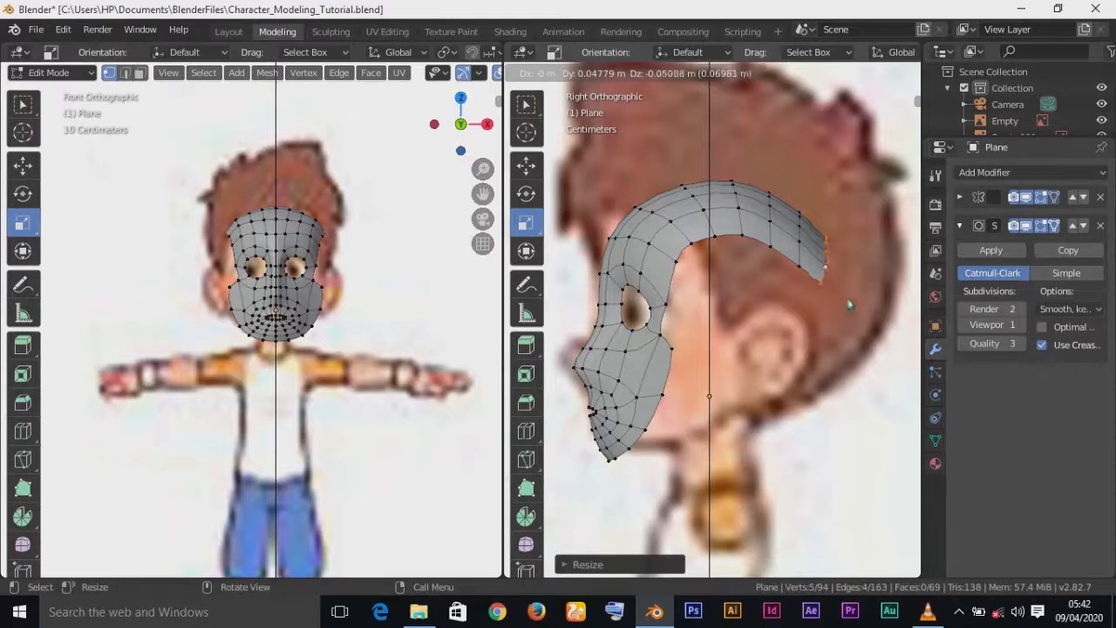
{"action": "left_click", "coordinate": [850, 302]}
- Grow the selection to the last three vertex rows and move them slightly up
{"action": "key", "text": "ctrl"}
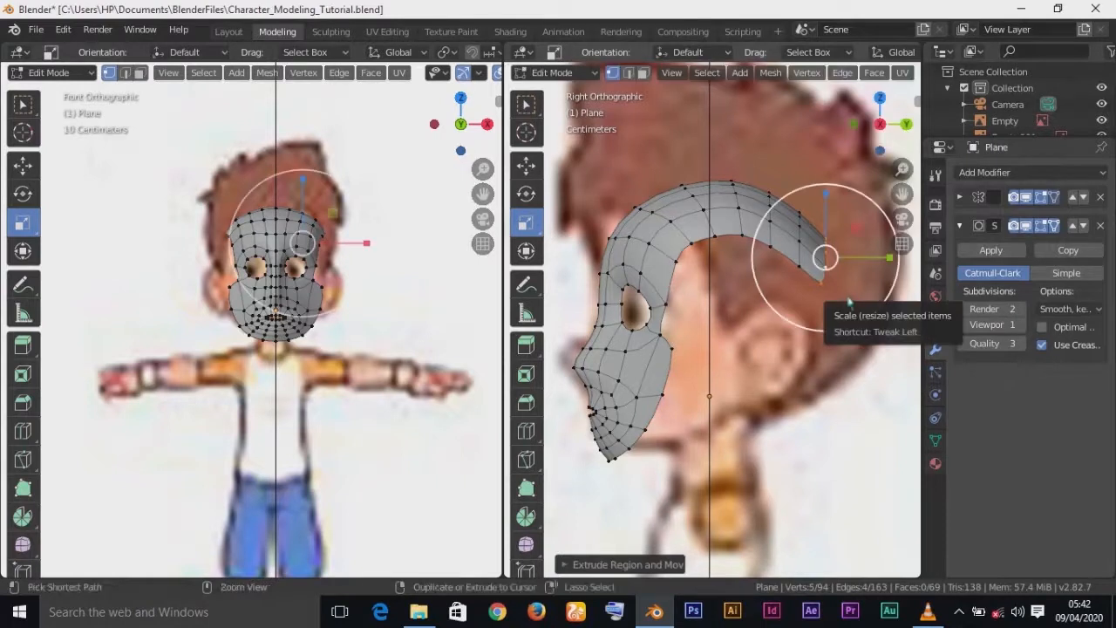
{"action": "key", "text": "ctrl+KP_Add"}
{"action": "key", "text": "ctrl+KP_Add"}
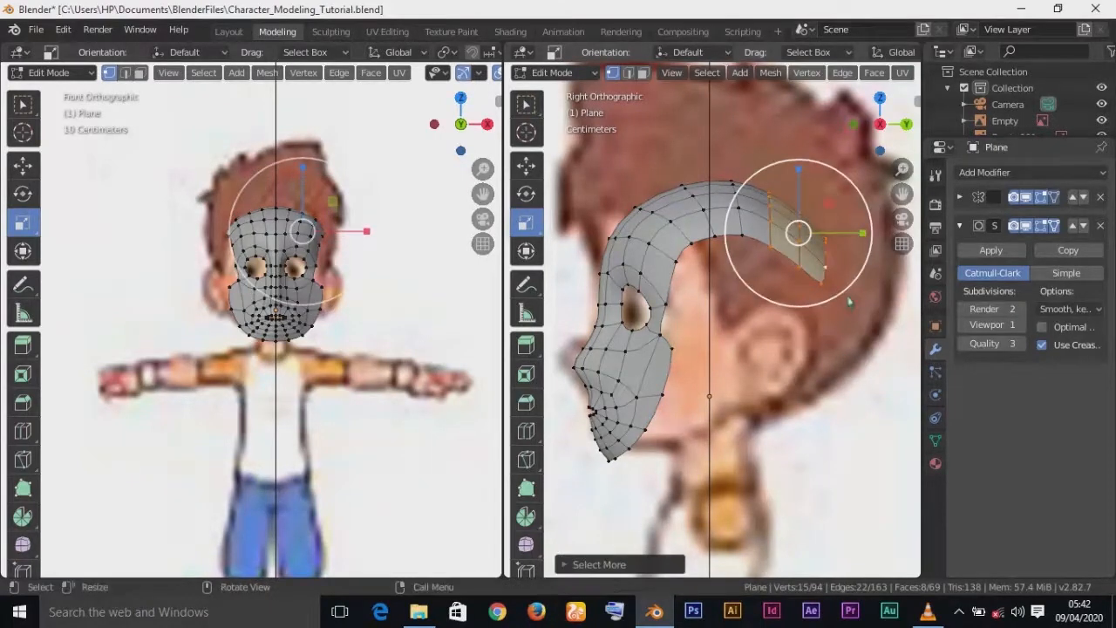
{"action": "key", "text": "g"}
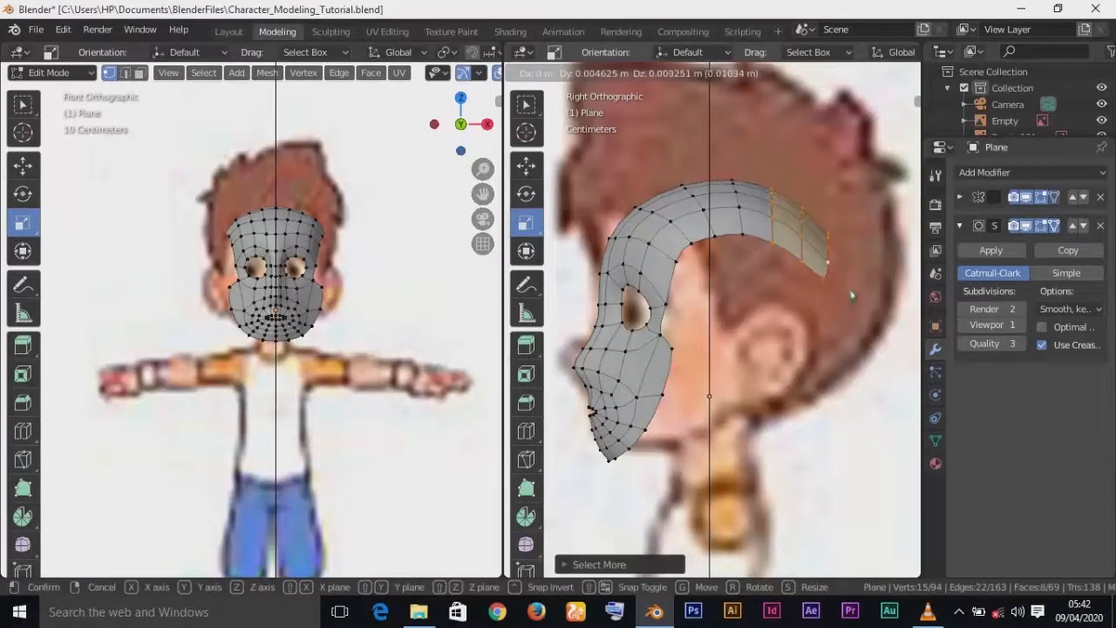
{"action": "left_click", "coordinate": [833, 304]}
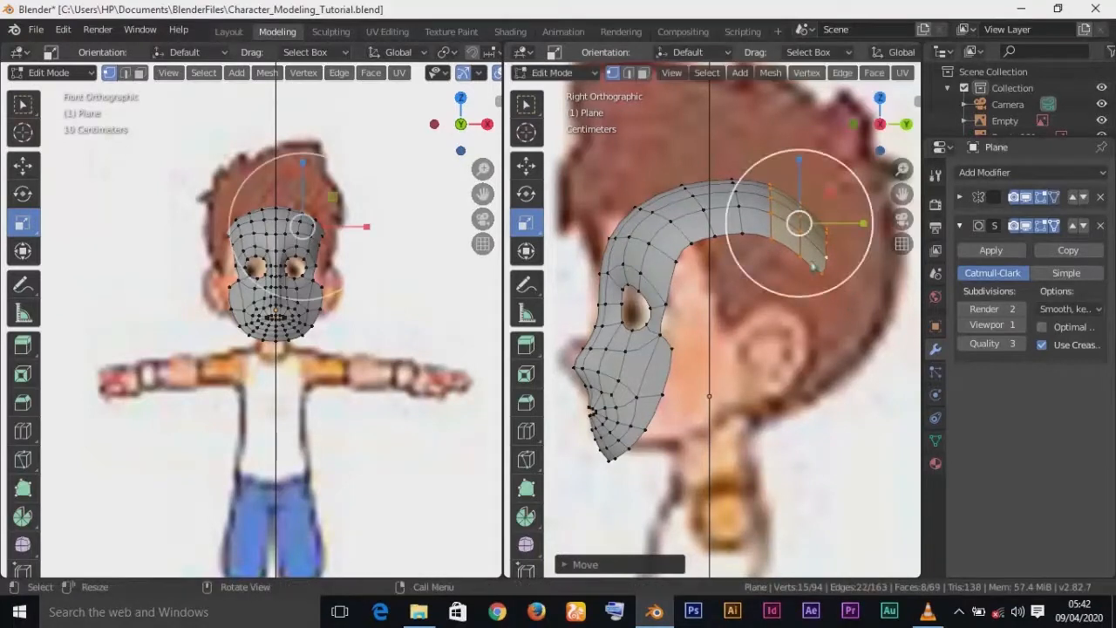
- Reduce the selection to the last two vertex rows and raise them slightly to smooth the curve
{"action": "key", "text": "ctrl+KP_Subtract"}
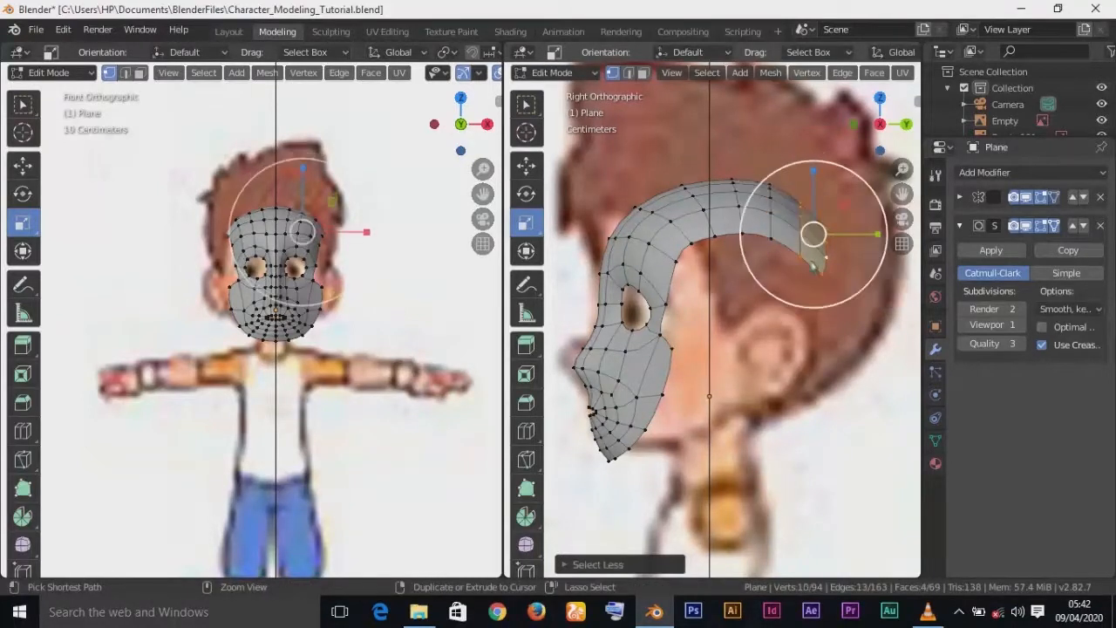
{"action": "key", "text": "g"}
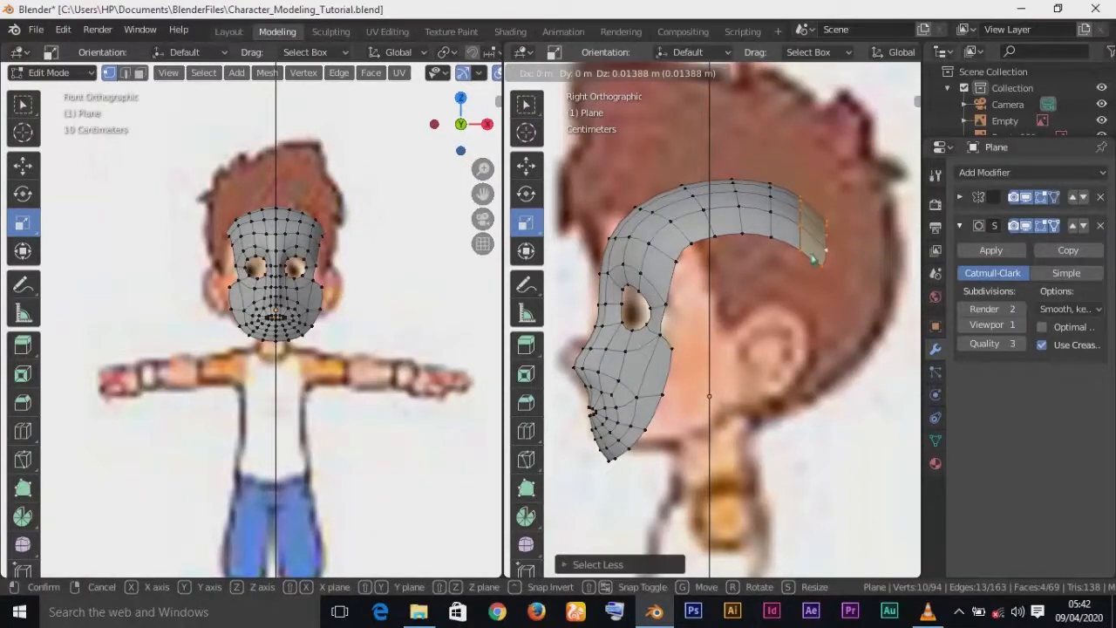
{"action": "left_click", "coordinate": [814, 258]}
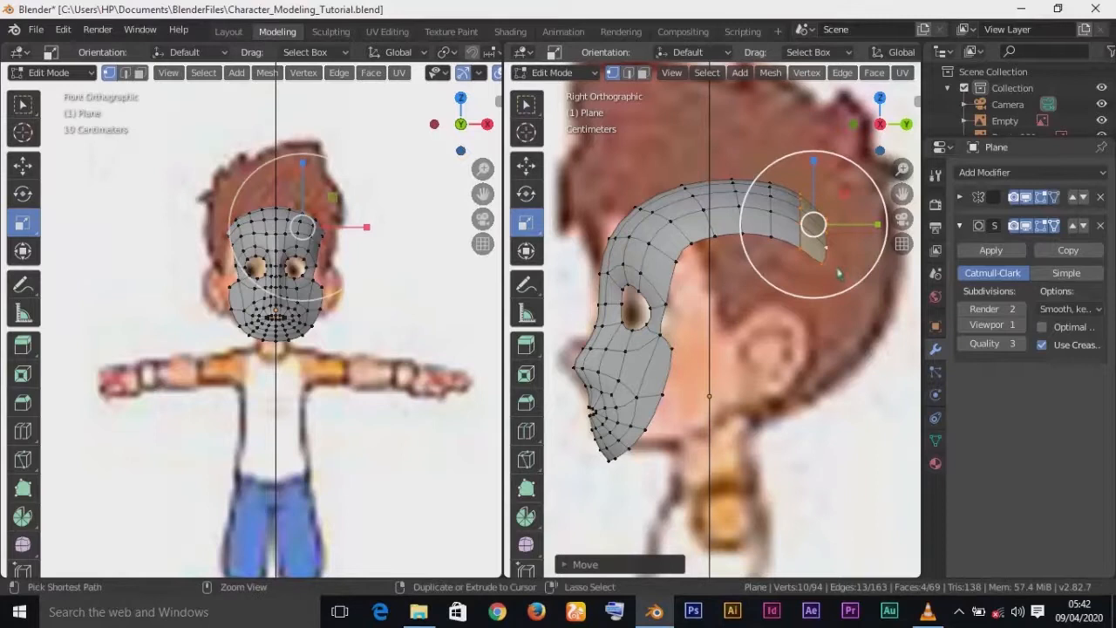
- Reduce the selection to the rearmost edge row and rotate it slightly to follow the curve of the head
{"action": "key", "text": "ctrl+KP_Subtract"}
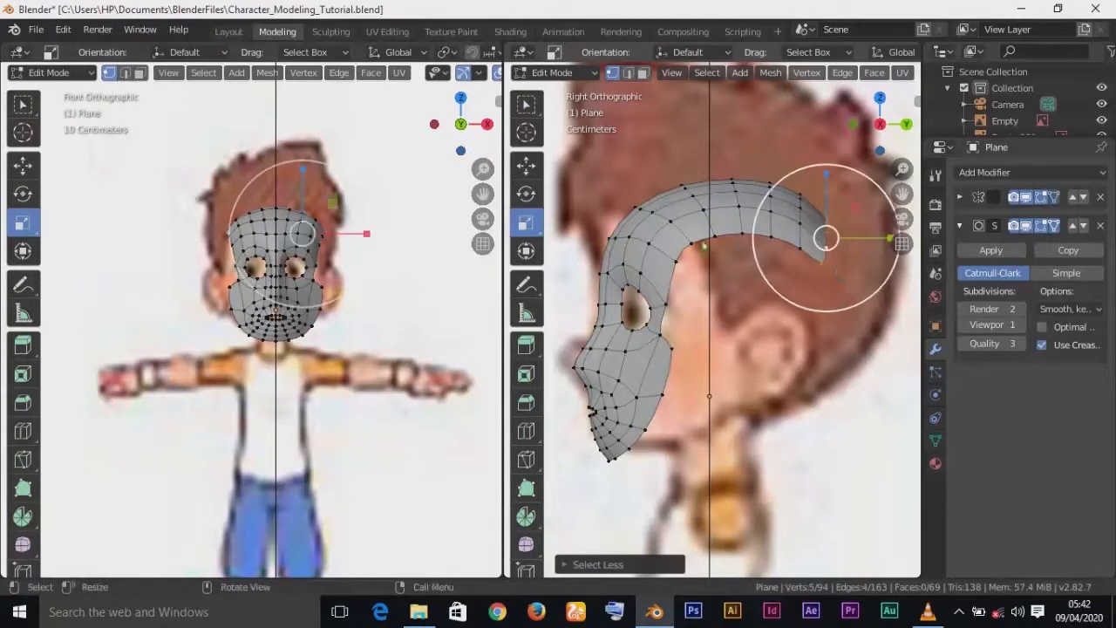
{"action": "left_click", "coordinate": [526, 194]}
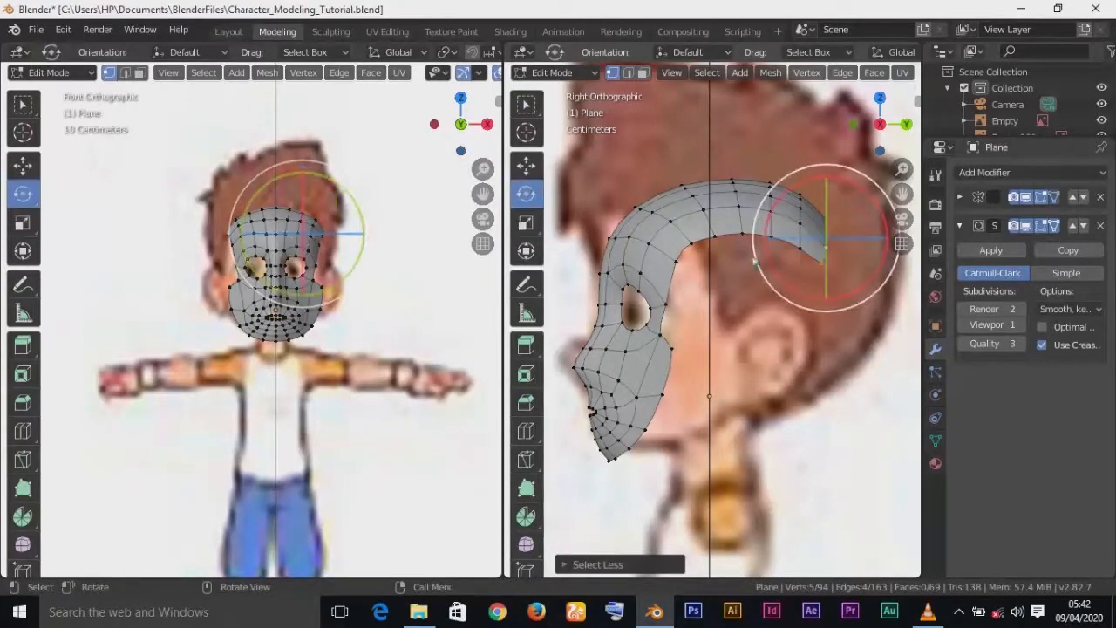
{"action": "left_click_drag", "start_coordinate": [863, 327], "coordinate": [825, 315]}
{"action": "middle_click_drag", "start_coordinate": [852, 375], "coordinate": [797, 451]}
{"action": "key", "text": "KP_3"}
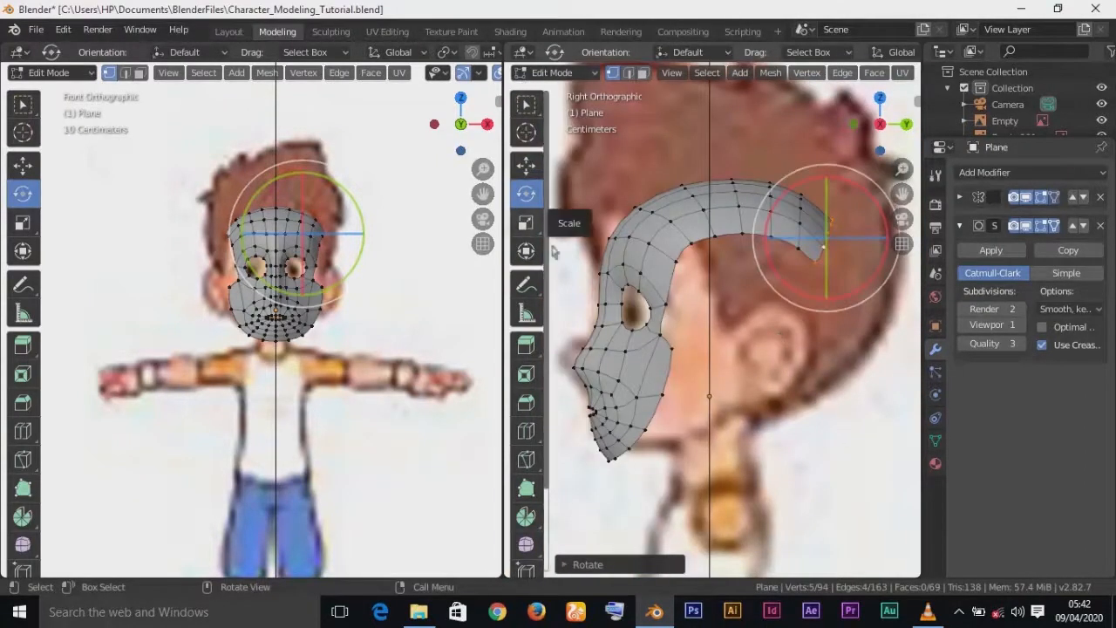
- Flatten the rearmost edge row along the Y axis, then rotate it so its lower end tilts forward
{"action": "left_click", "coordinate": [526, 222]}
{"action": "middle_click_drag", "start_coordinate": [799, 322], "coordinate": [729, 350], "text": "shift"}
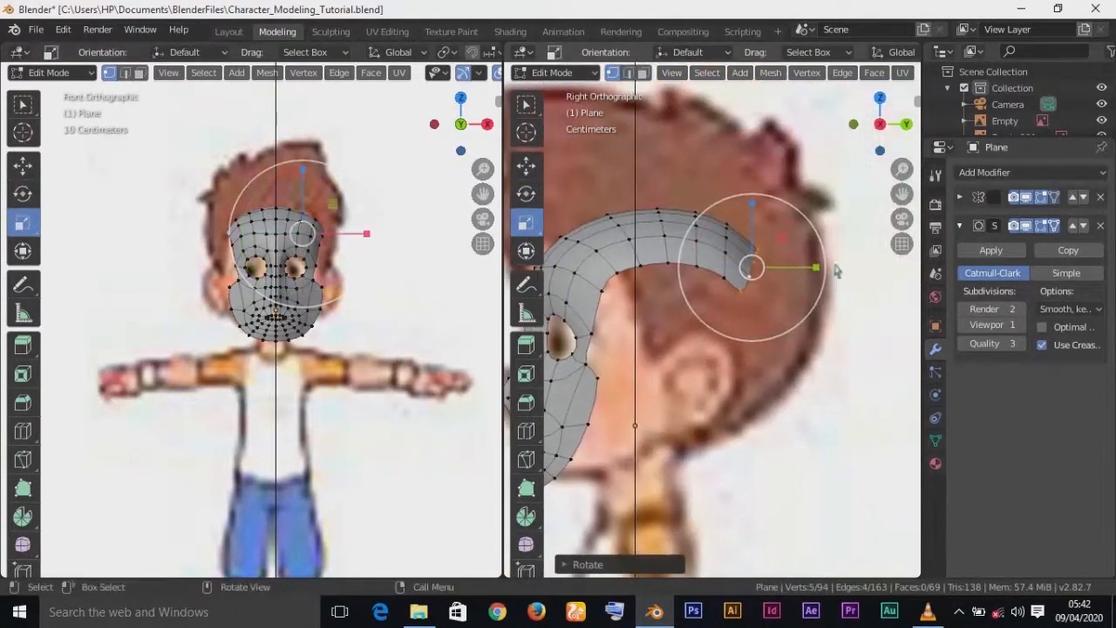
{"action": "left_click_drag", "start_coordinate": [815, 268], "coordinate": [785, 268]}
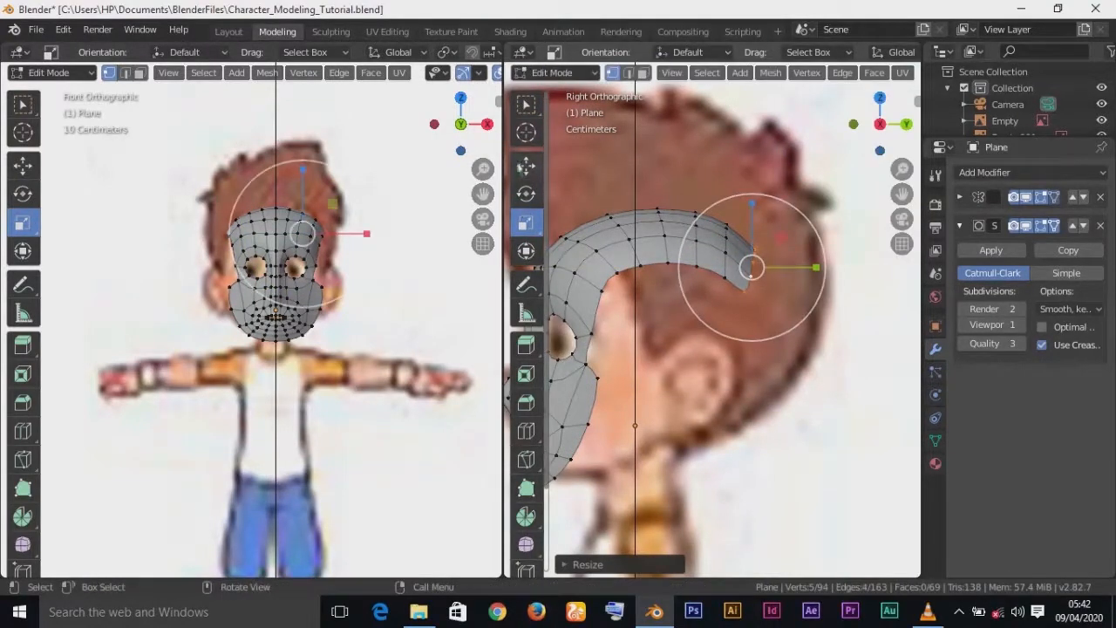
{"action": "left_click", "coordinate": [526, 194]}
{"action": "left_click_drag", "start_coordinate": [802, 328], "coordinate": [758, 342]}
{"action": "middle_click_drag", "start_coordinate": [809, 345], "coordinate": [807, 343], "text": "shift"}
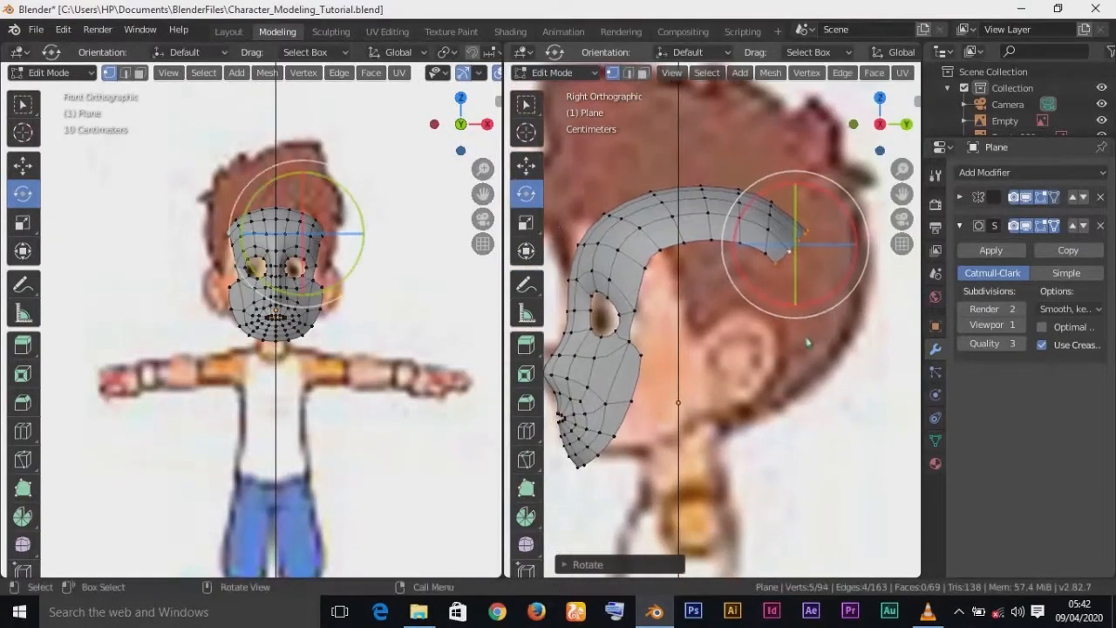
- Extrude the tilted rear edge row about 0.07 m down and back, then rotate it closer to horizontal
{"action": "key", "text": "e"}
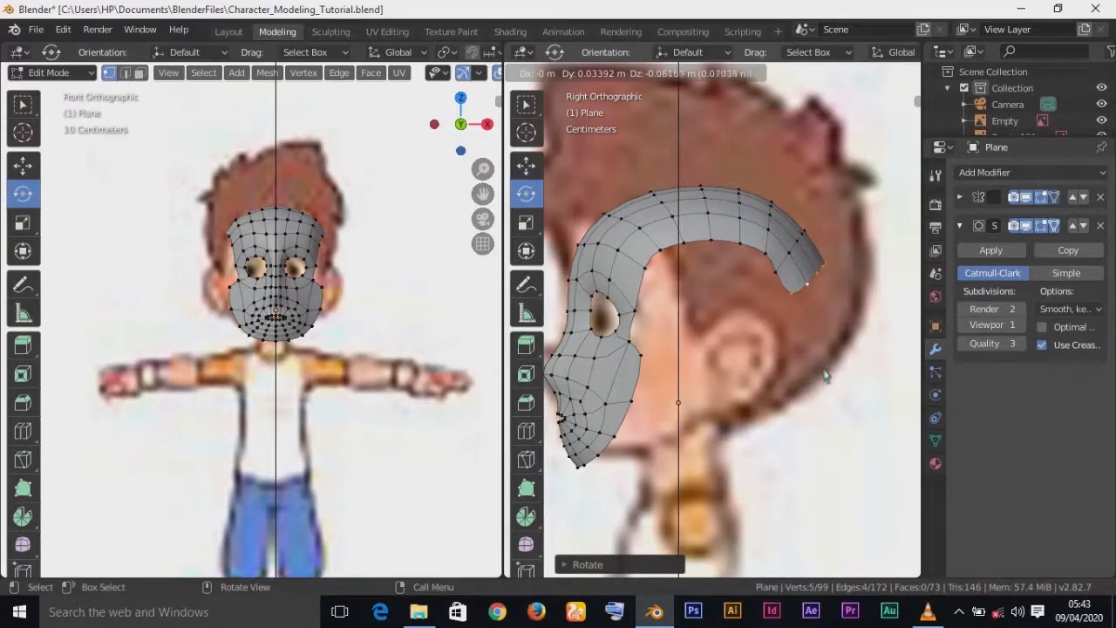
{"action": "left_click", "coordinate": [825, 376]}
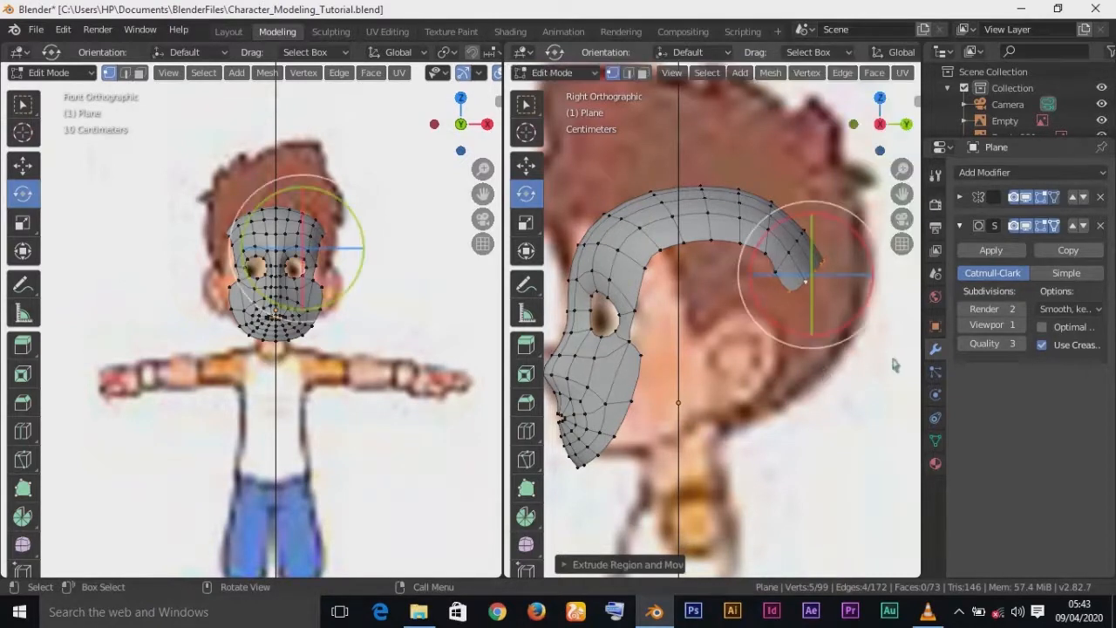
{"action": "left_click_drag", "start_coordinate": [842, 345], "coordinate": [804, 343]}
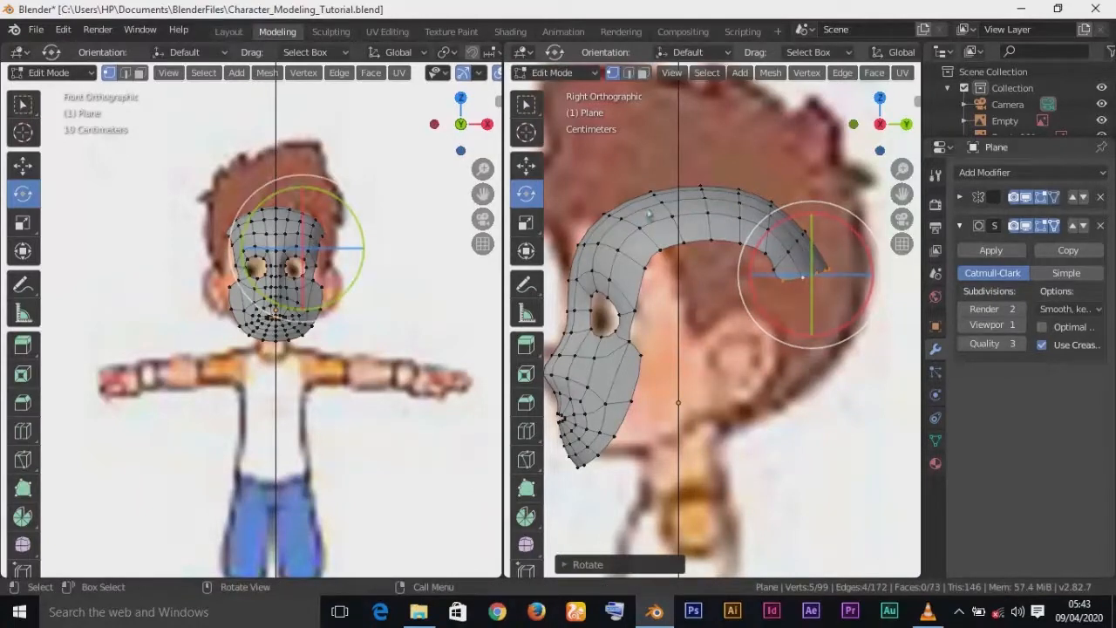
- Move the open side's last two border vertices back and up, about 0.015 m and 0.02 m, to even the strip
{"action": "key", "text": "w"}
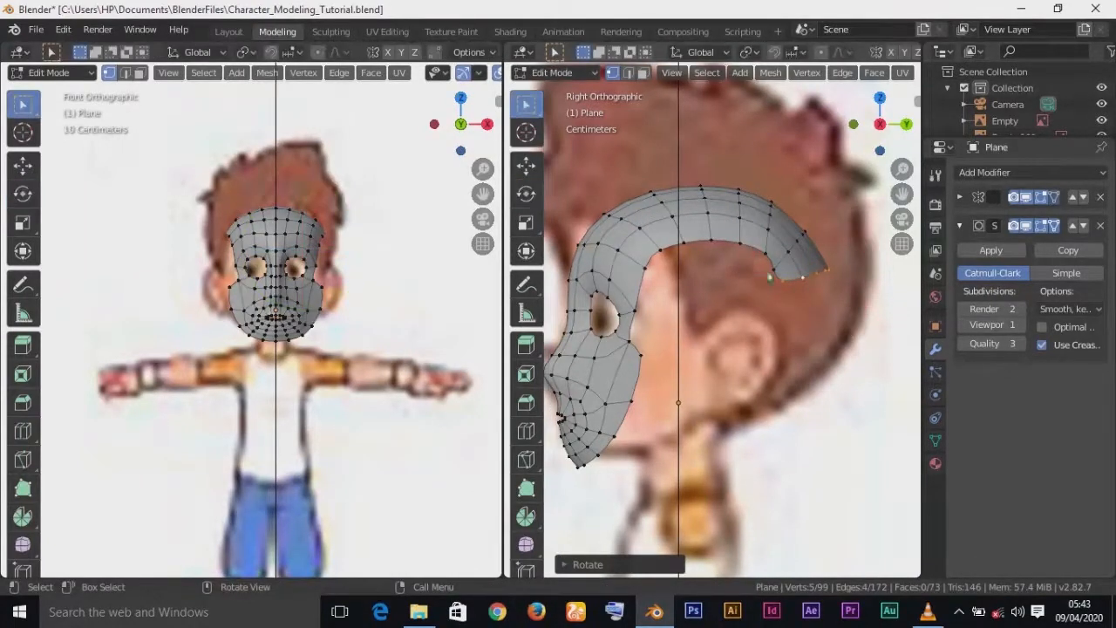
{"action": "left_click", "coordinate": [774, 274]}
{"action": "key", "text": "g"}
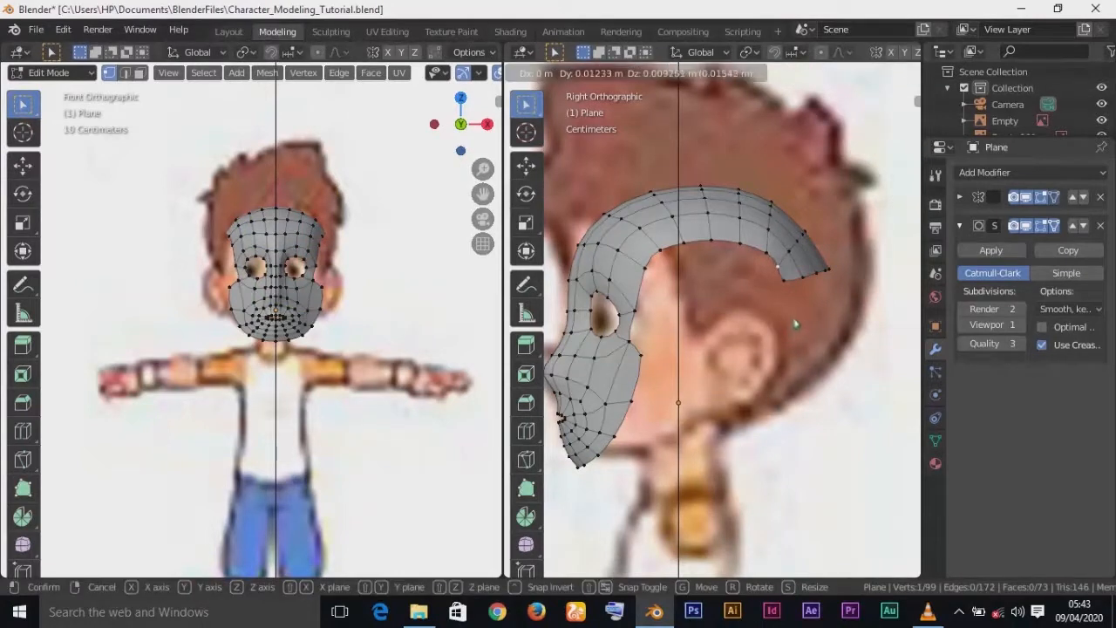
{"action": "left_click", "coordinate": [795, 325]}
{"action": "left_click", "coordinate": [787, 290]}
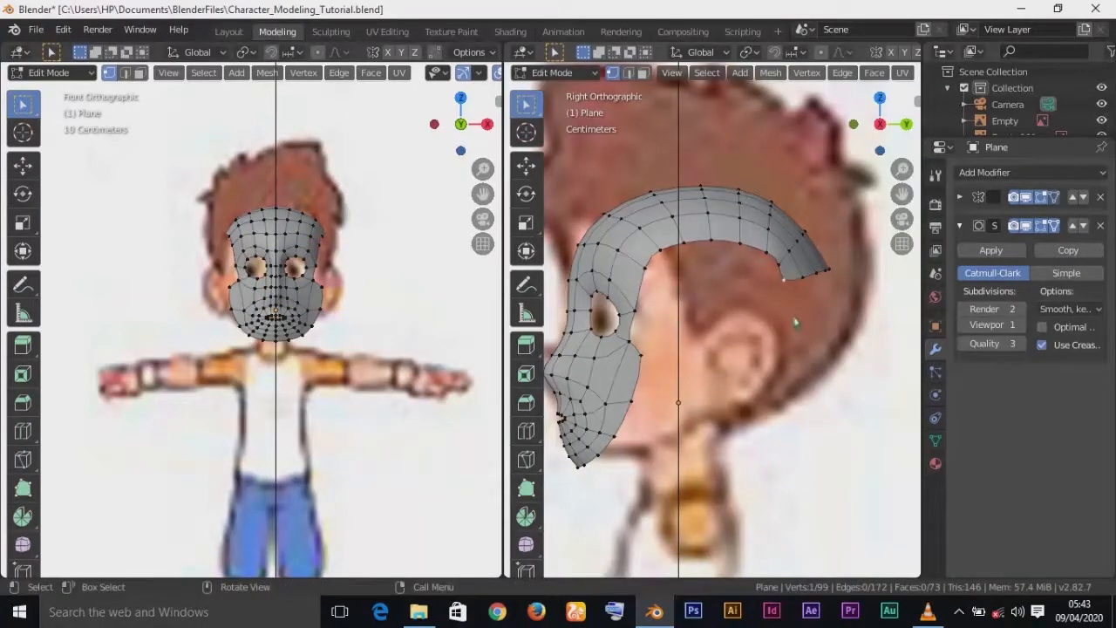
{"action": "key", "text": "g"}
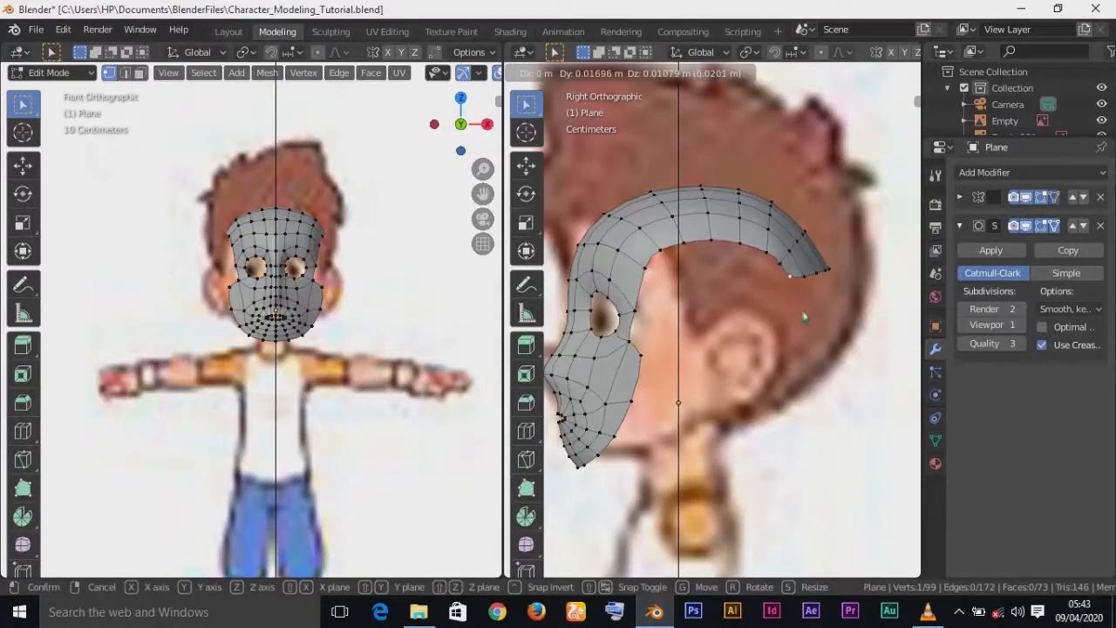
{"action": "left_click", "coordinate": [818, 316]}
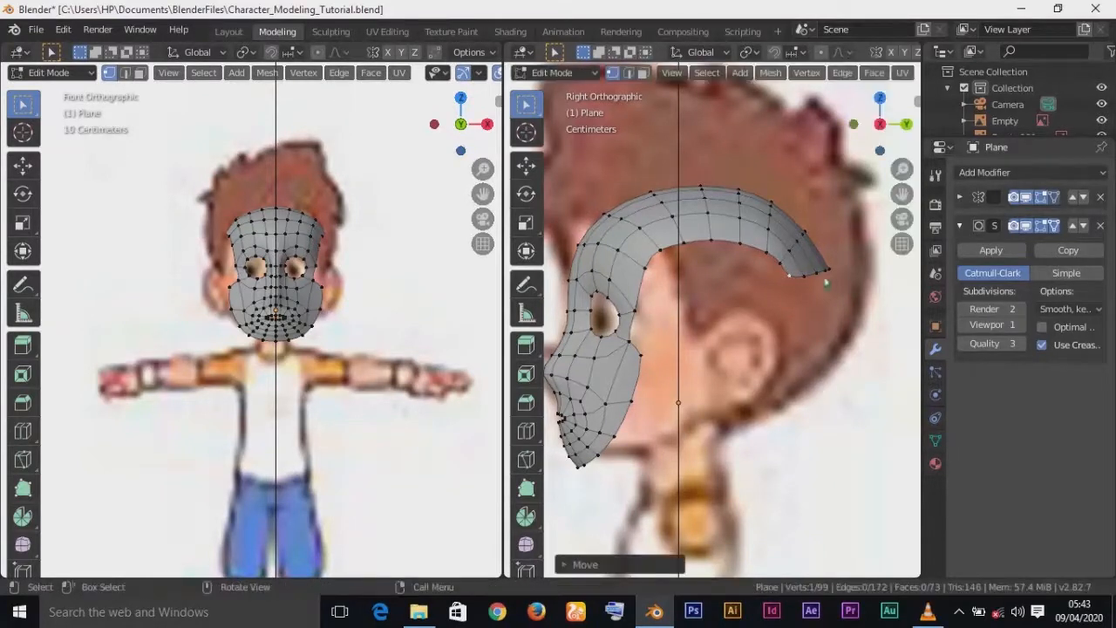
- Select the rearmost edge row, rotate it level and shift it slightly backward along the Y axis
{"action": "left_click", "coordinate": [825, 272], "text": "alt"}
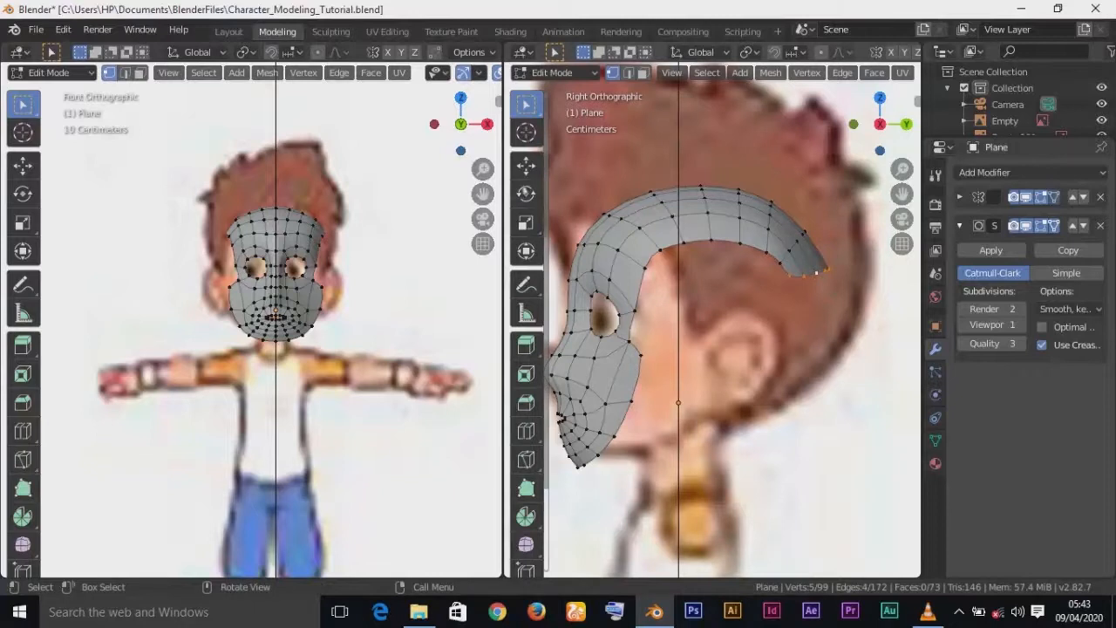
{"action": "key", "text": "r"}
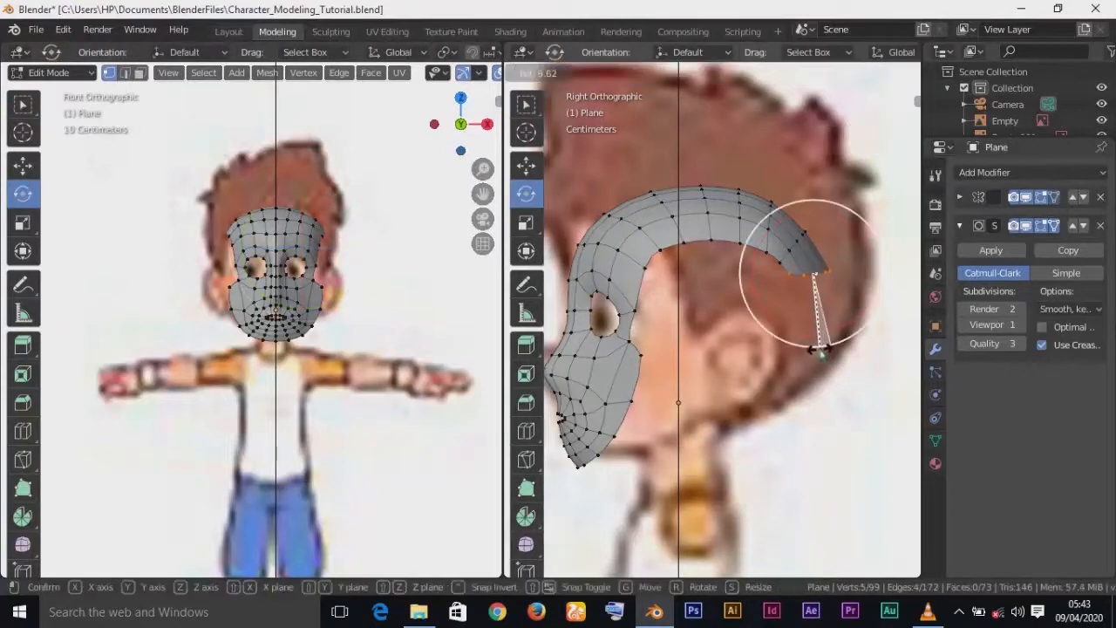
{"action": "left_click", "coordinate": [829, 345]}
{"action": "middle_click_drag", "start_coordinate": [830, 344], "coordinate": [756, 360], "text": "shift"}
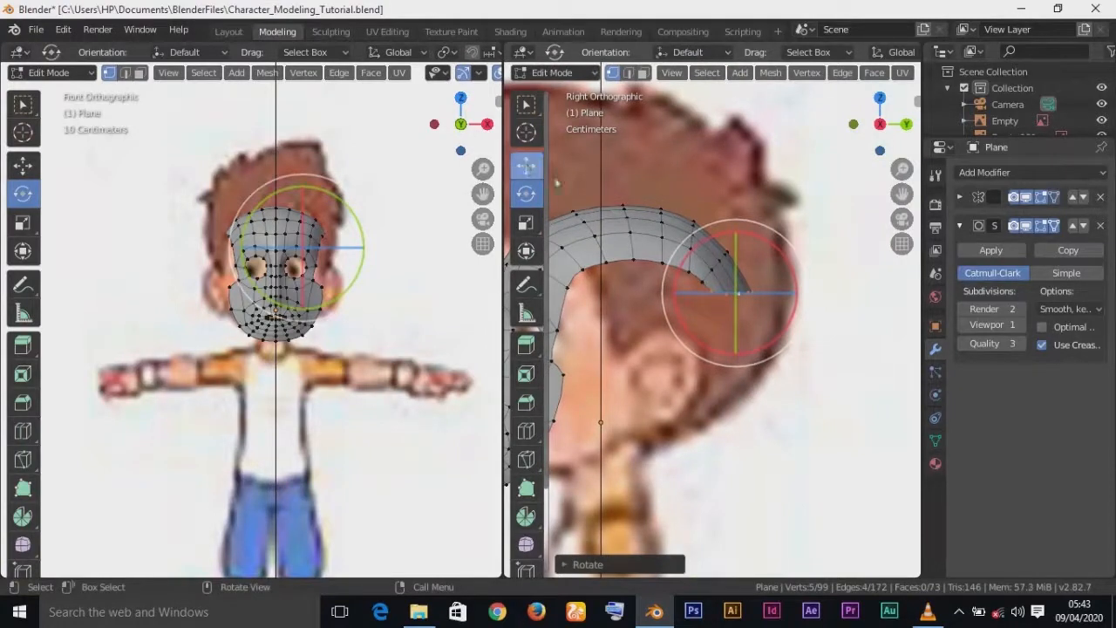
{"action": "left_click", "coordinate": [526, 165]}
{"action": "left_click_drag", "start_coordinate": [802, 294], "coordinate": [797, 306]}
{"action": "middle_click_drag", "start_coordinate": [797, 306], "coordinate": [793, 444], "text": "shift"}
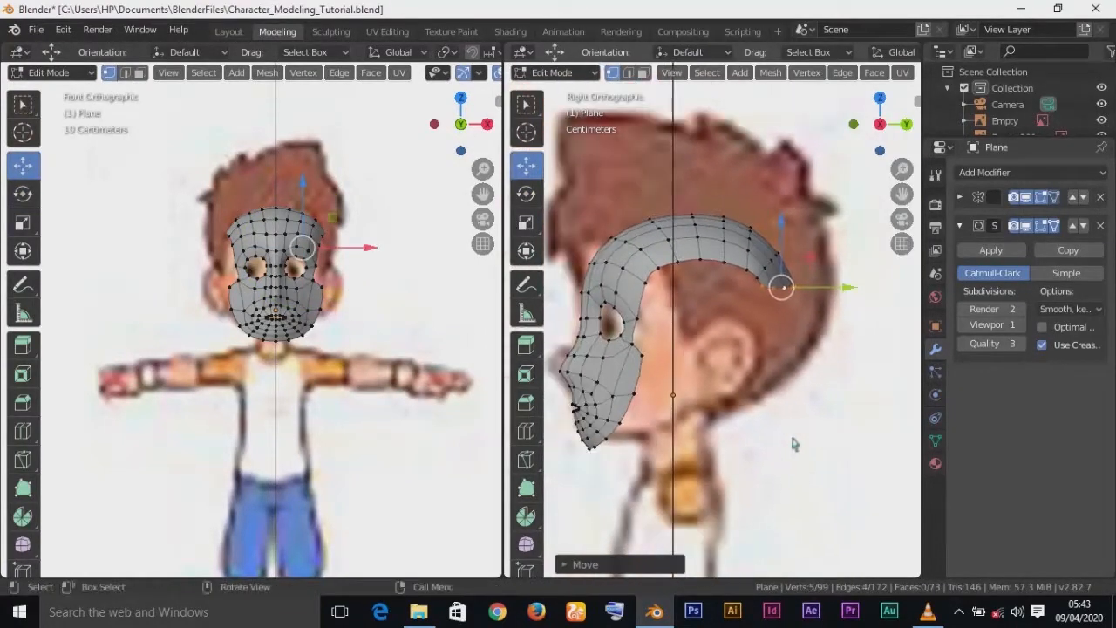
- Extrude the rear edge row about 0.09 m downward, then shift the edge row at the bend above it slightly backward along the Y axis
{"action": "key", "text": "e"}
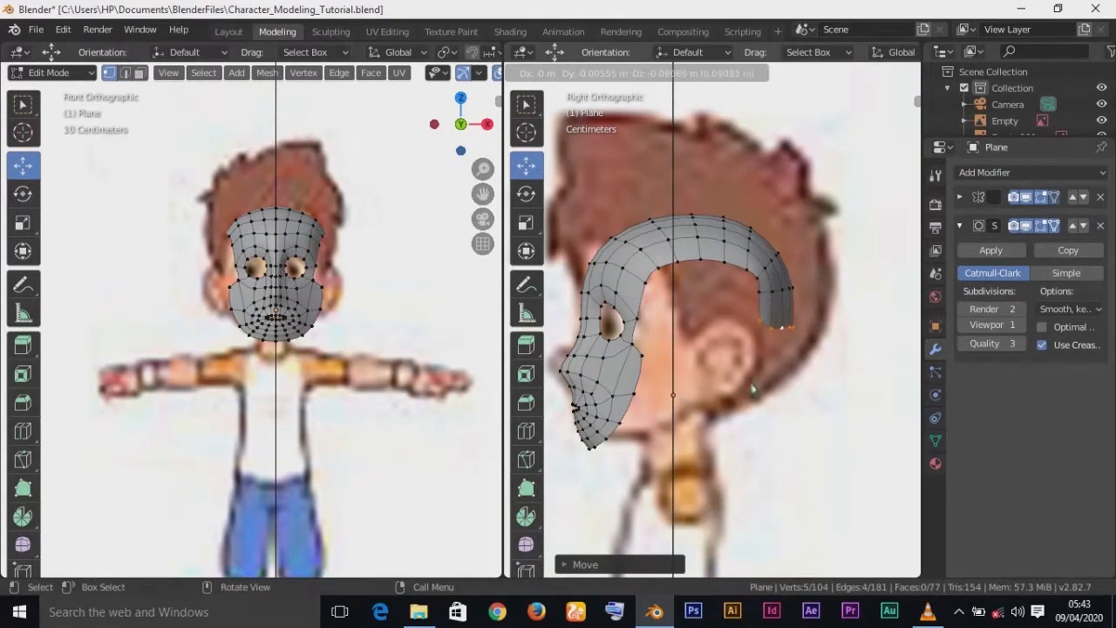
{"action": "left_click", "coordinate": [752, 386]}
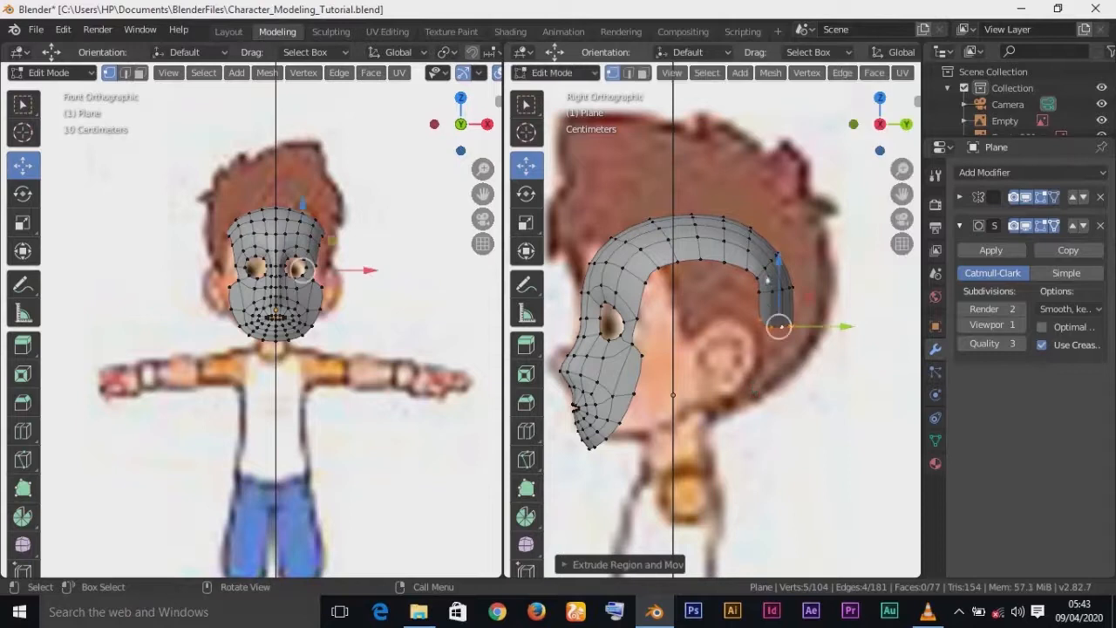
{"action": "left_click", "coordinate": [767, 280], "text": "alt"}
{"action": "left_click", "coordinate": [777, 265], "text": "alt"}
{"action": "left_click", "coordinate": [768, 272], "text": "alt"}
{"action": "left_click", "coordinate": [779, 267], "text": "alt"}
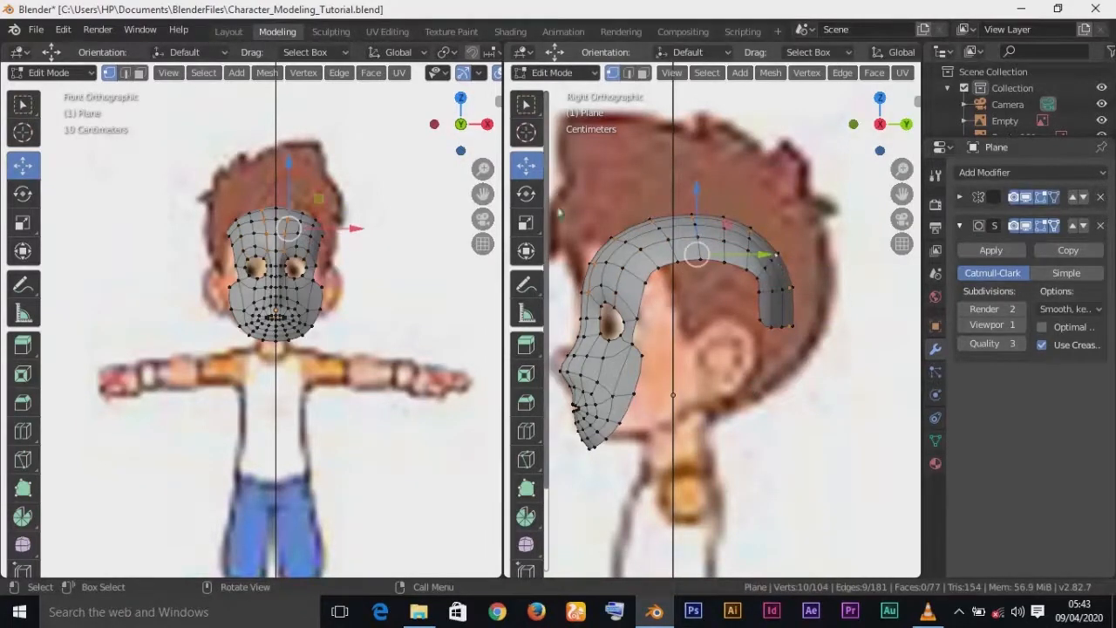
{"action": "left_click", "coordinate": [527, 105]}
{"action": "left_click", "coordinate": [776, 266]}
{"action": "left_click", "coordinate": [769, 269]}
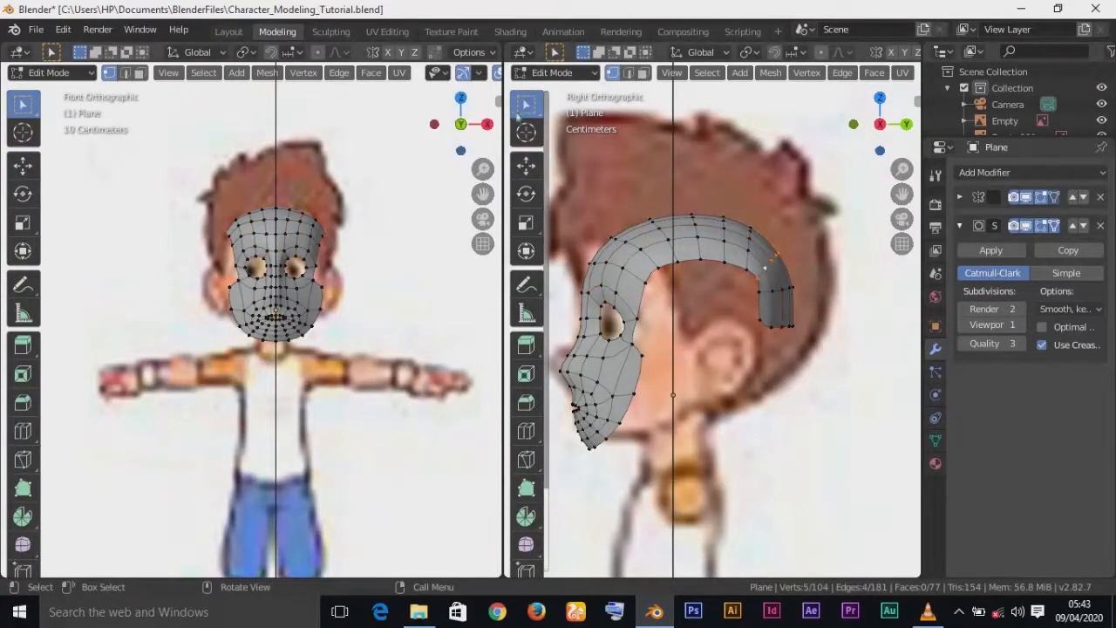
{"action": "left_click", "coordinate": [526, 164]}
{"action": "left_click_drag", "start_coordinate": [843, 261], "coordinate": [848, 264]}
- Shift the edge row just above the lowest rear row about 0.015 m backward along the Y axis
{"action": "left_click", "coordinate": [784, 297], "text": "alt"}
{"action": "left_click", "coordinate": [783, 295], "text": "alt"}
{"action": "left_click_drag", "start_coordinate": [854, 293], "coordinate": [861, 294]}
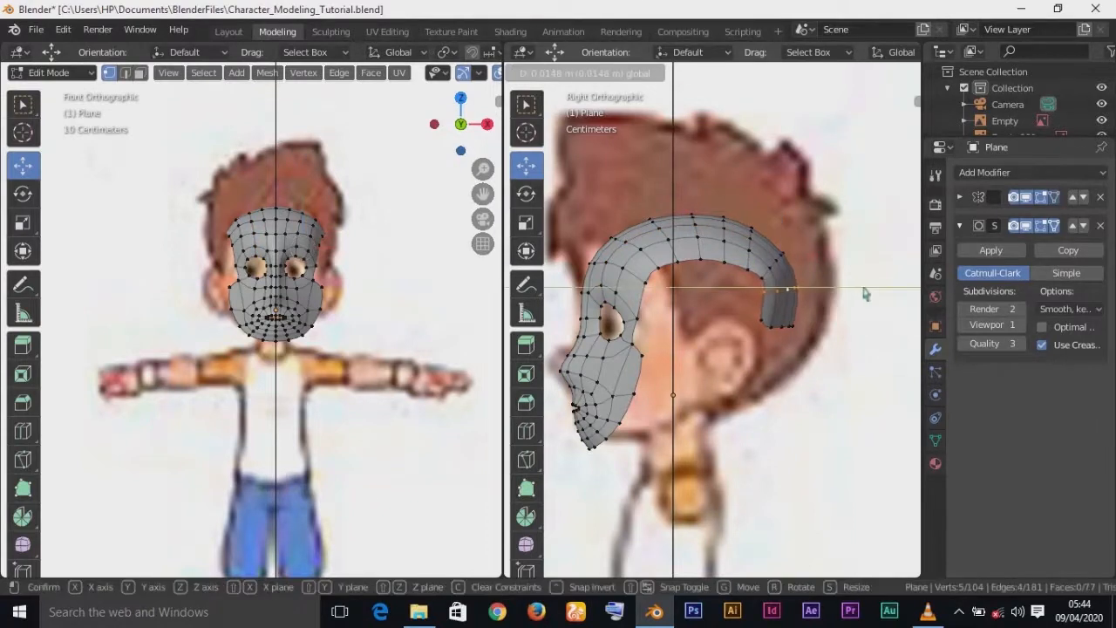
{"action": "left_click", "coordinate": [863, 294]}
- Reposition the lowest rear edge row slightly back and up, then nudge the open-side border vertex of the row above it vertically
{"action": "left_click", "coordinate": [799, 329], "text": "alt"}
{"action": "left_click", "coordinate": [798, 328], "text": "alt"}
{"action": "left_click", "coordinate": [790, 329], "text": "alt"}
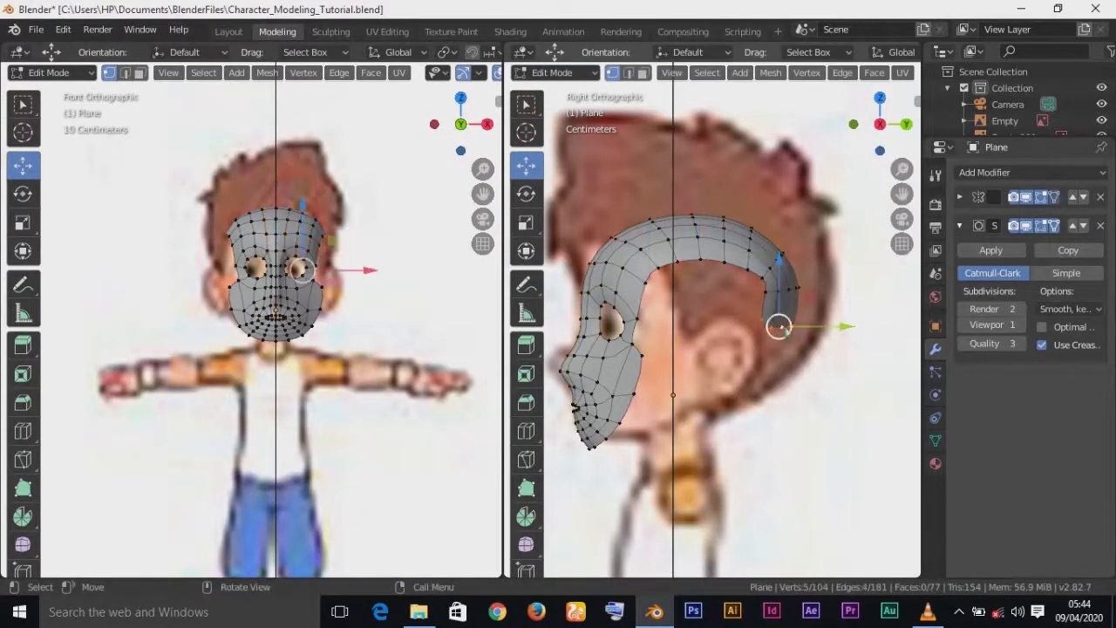
{"action": "left_click_drag", "start_coordinate": [853, 332], "coordinate": [860, 331]}
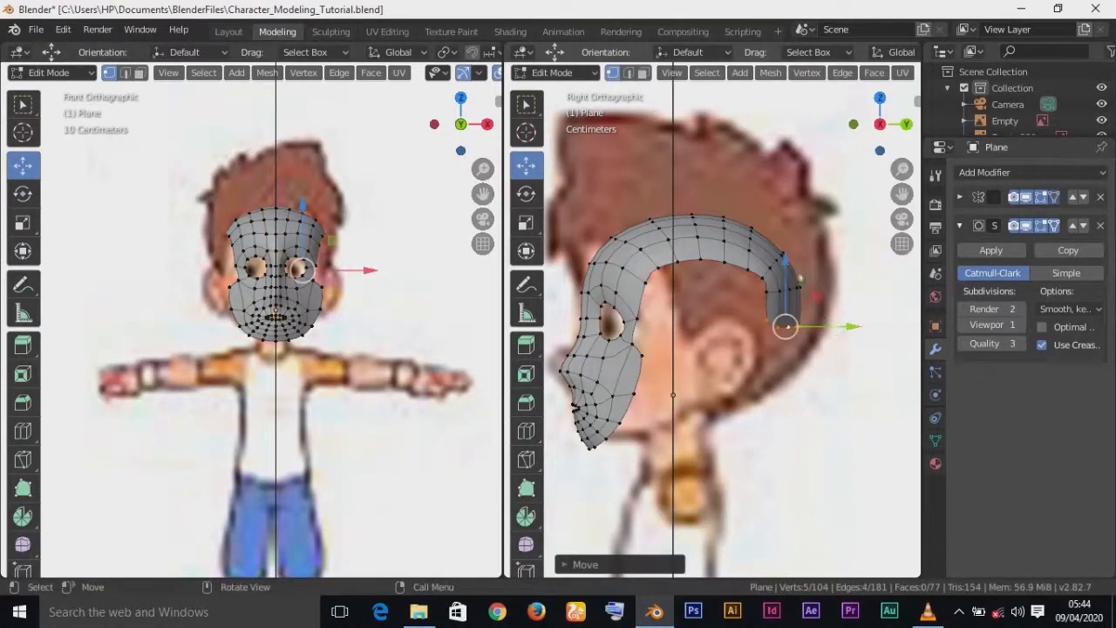
{"action": "left_click_drag", "start_coordinate": [789, 270], "coordinate": [789, 259]}
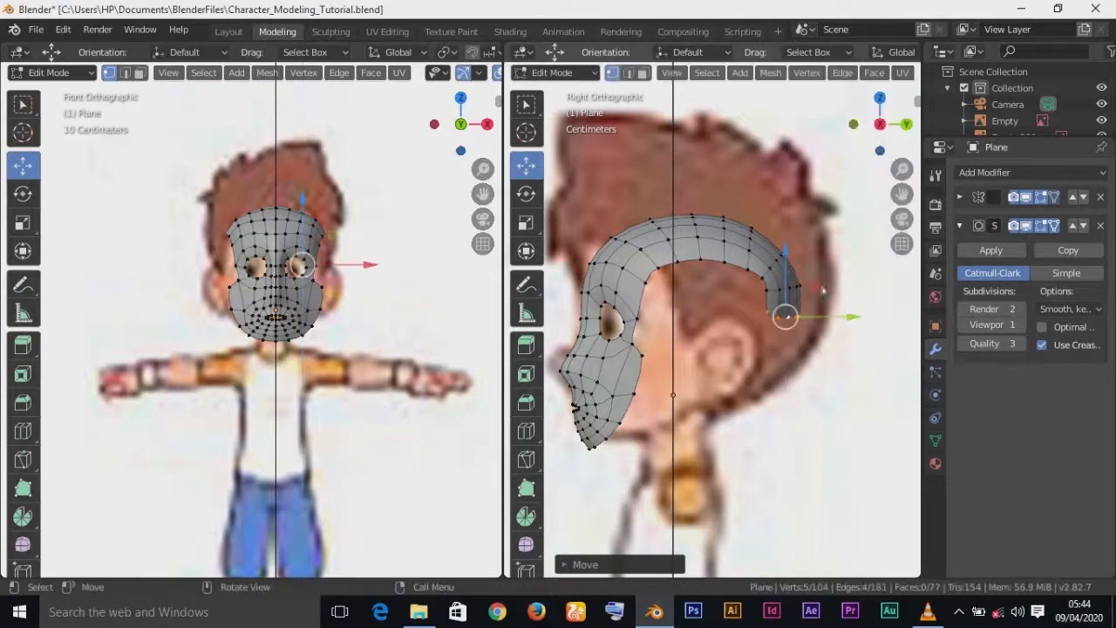
{"action": "left_click_drag", "start_coordinate": [853, 321], "coordinate": [842, 328]}
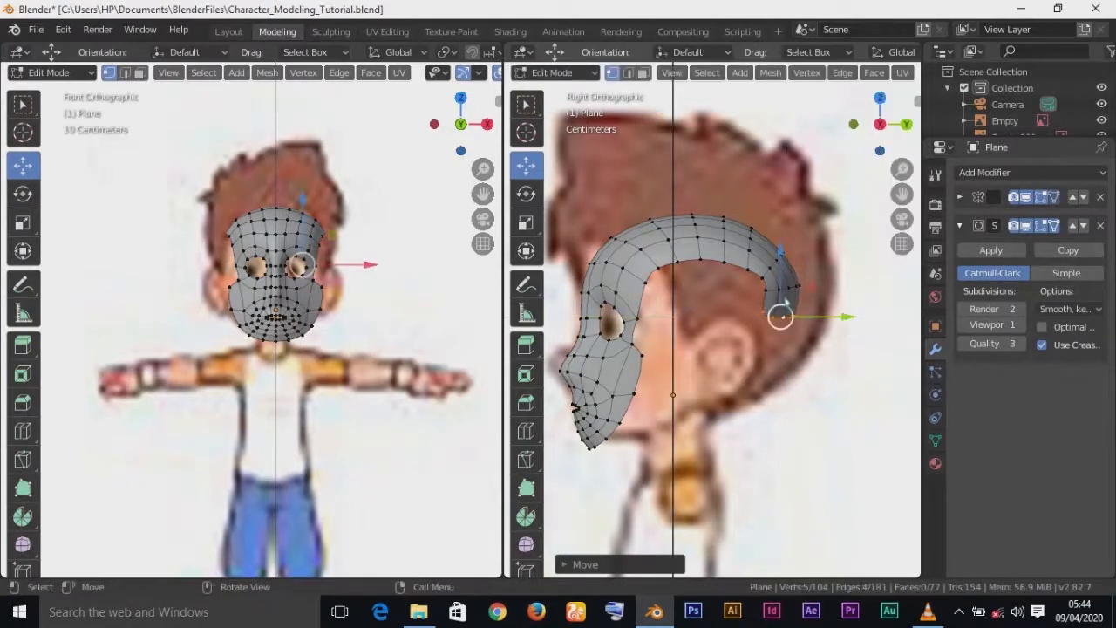
{"action": "left_click", "coordinate": [767, 287]}
{"action": "left_click_drag", "start_coordinate": [767, 287], "coordinate": [768, 282]}
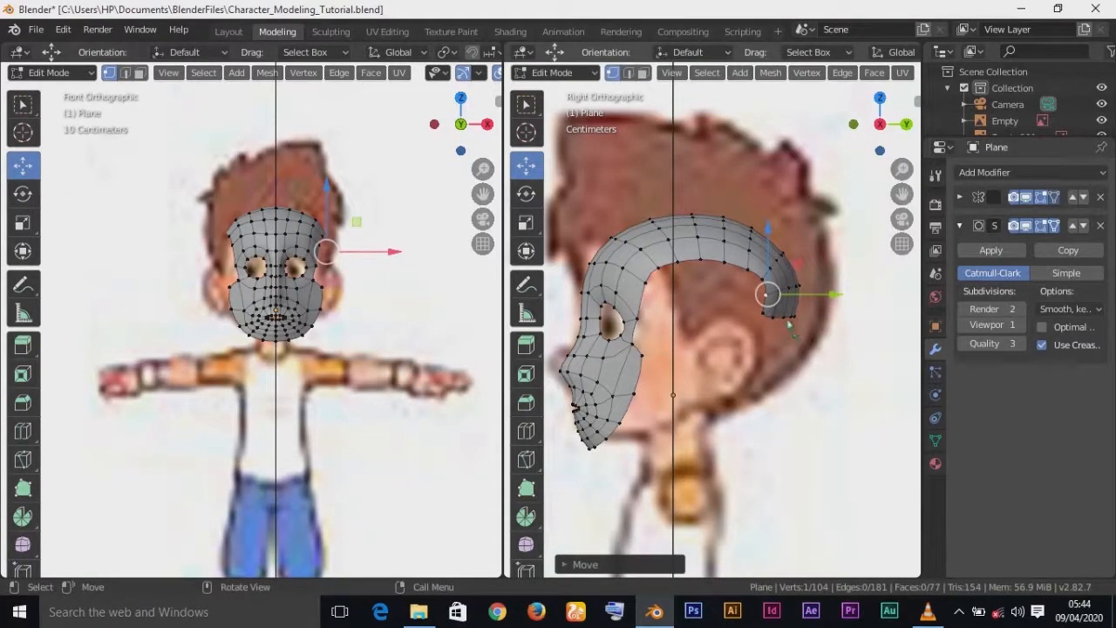
- Extrude the lowest rear edge row about 0.08 m downward, then shift the row above it slightly backward along the Y axis
{"action": "left_click", "coordinate": [788, 321], "text": "alt"}
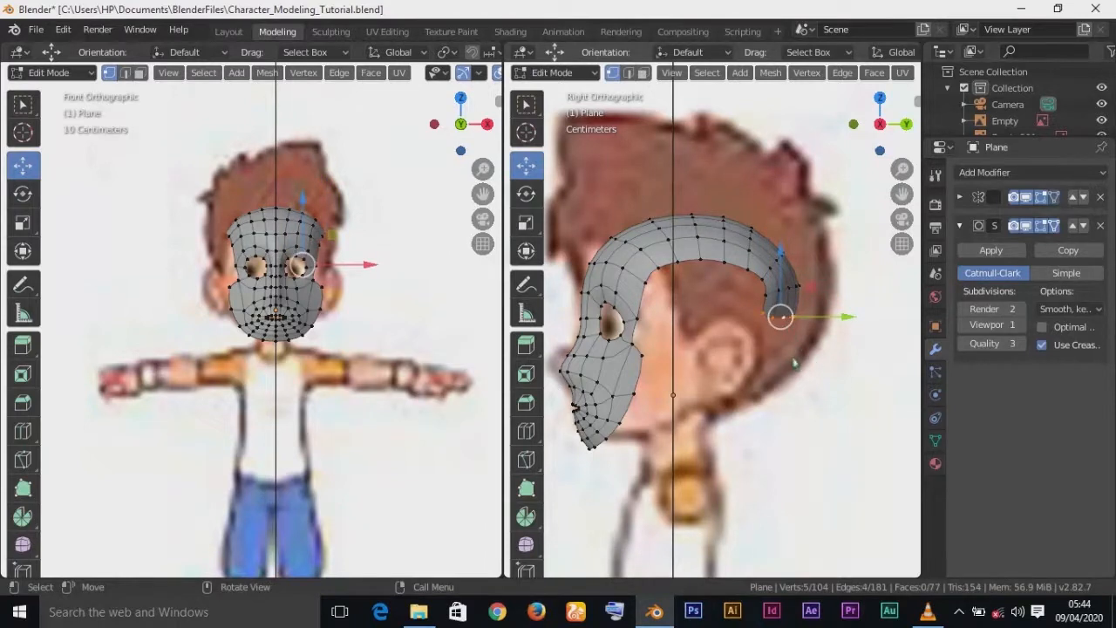
{"action": "key", "text": "e"}
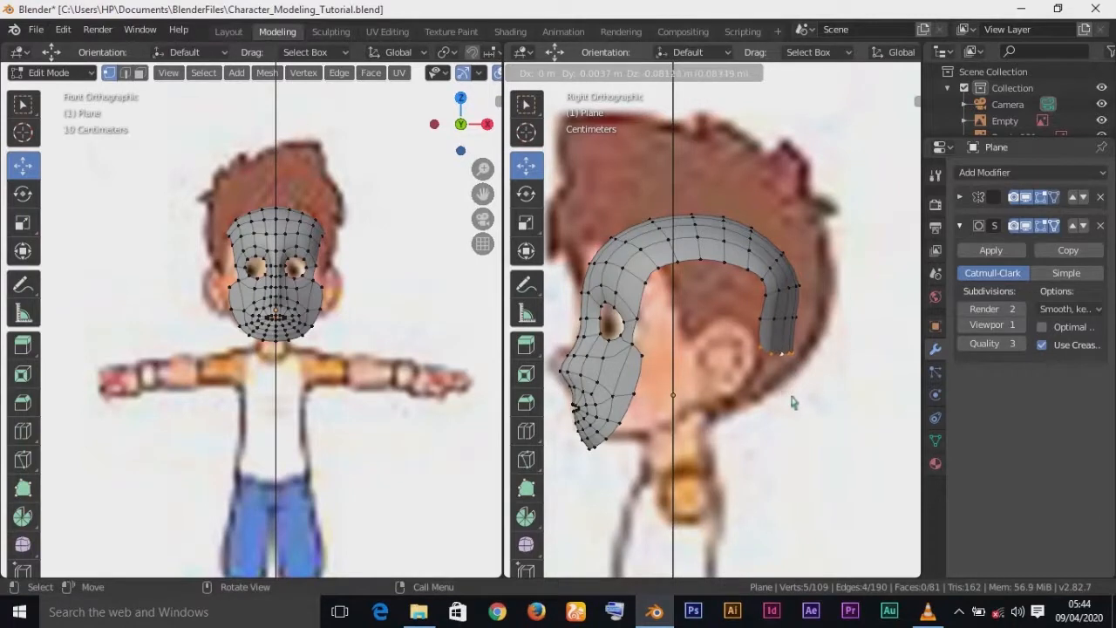
{"action": "left_click", "coordinate": [790, 397]}
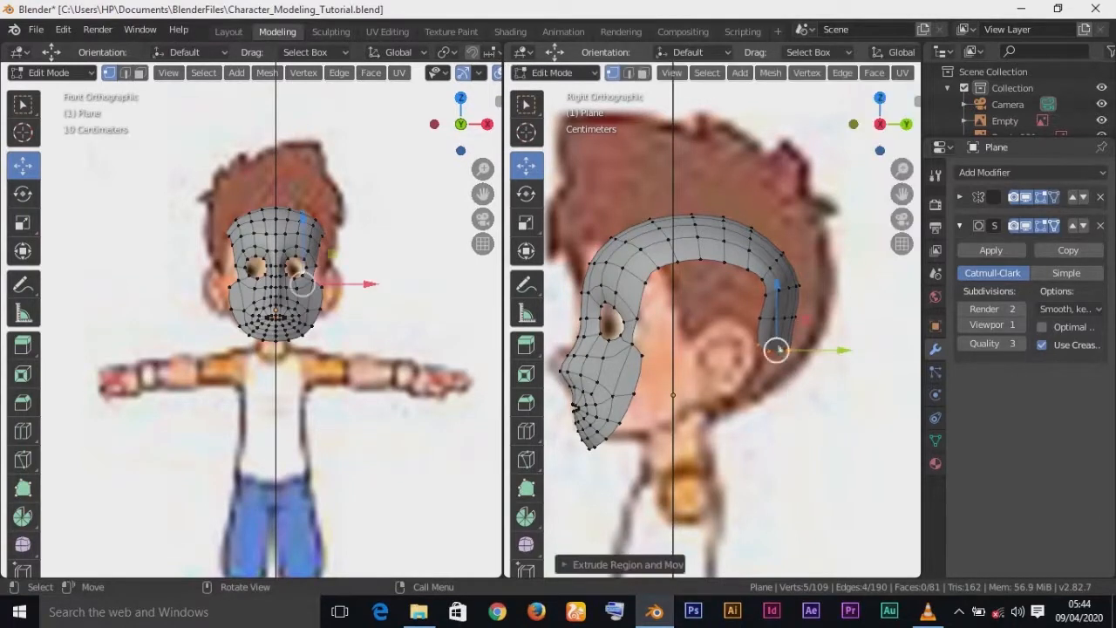
{"action": "left_click_drag", "start_coordinate": [843, 321], "coordinate": [863, 328]}
- Select the new lowest edge row behind the ear and raise it slightly along the Z axis
{"action": "left_click", "coordinate": [775, 353], "text": "alt"}
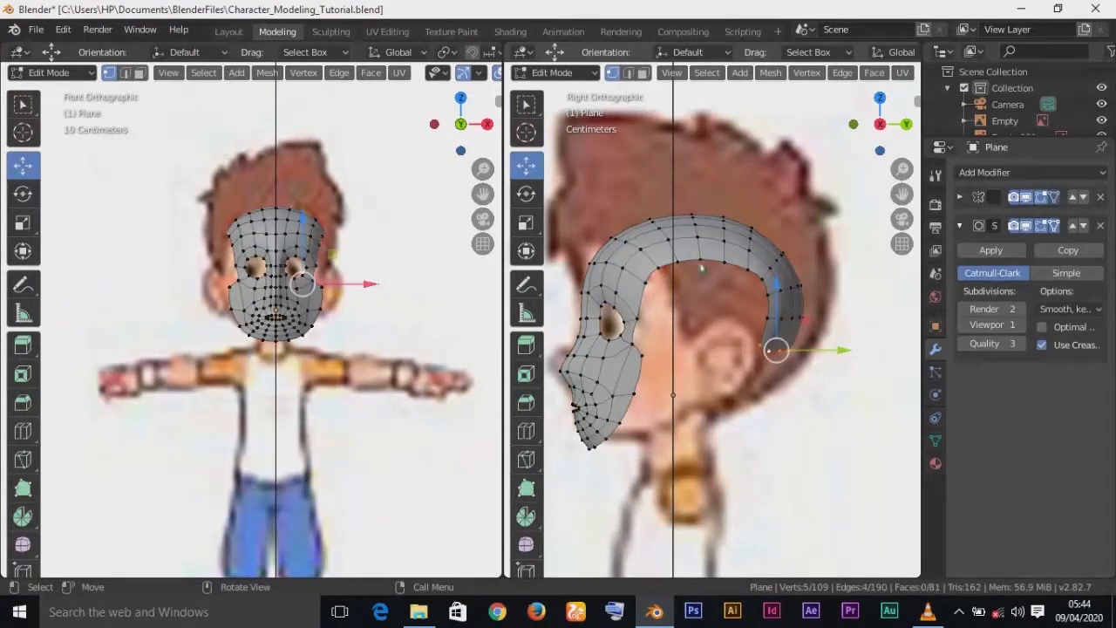
{"action": "scroll", "coordinate": [672, 316], "scroll_direction": "up", "scroll_amount": 5}
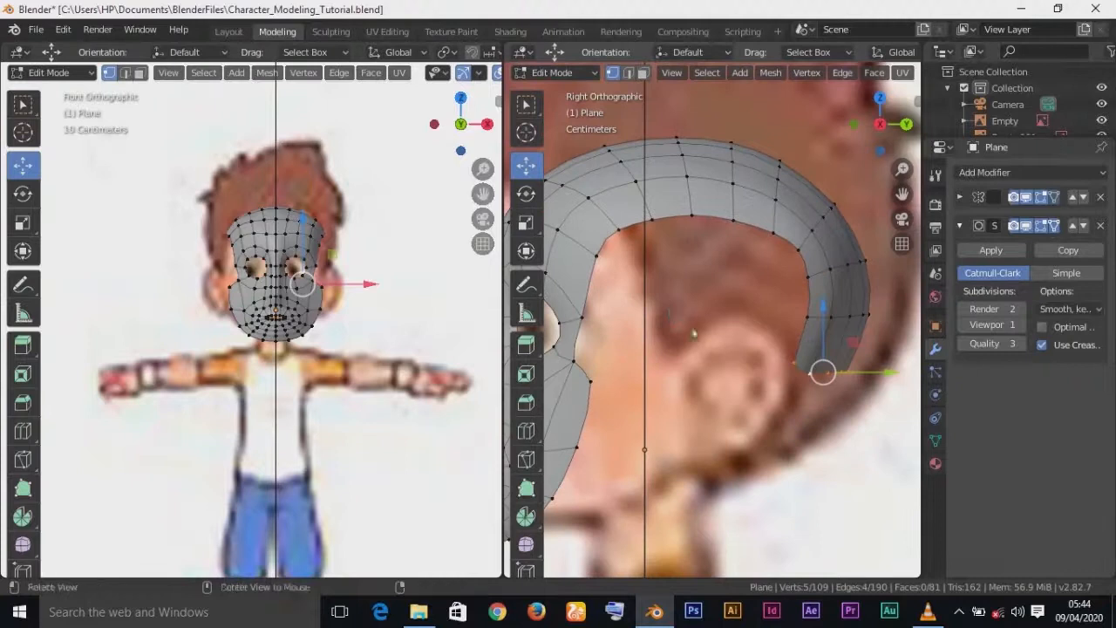
{"action": "middle_click_drag", "start_coordinate": [741, 346], "coordinate": [770, 340], "text": "shift"}
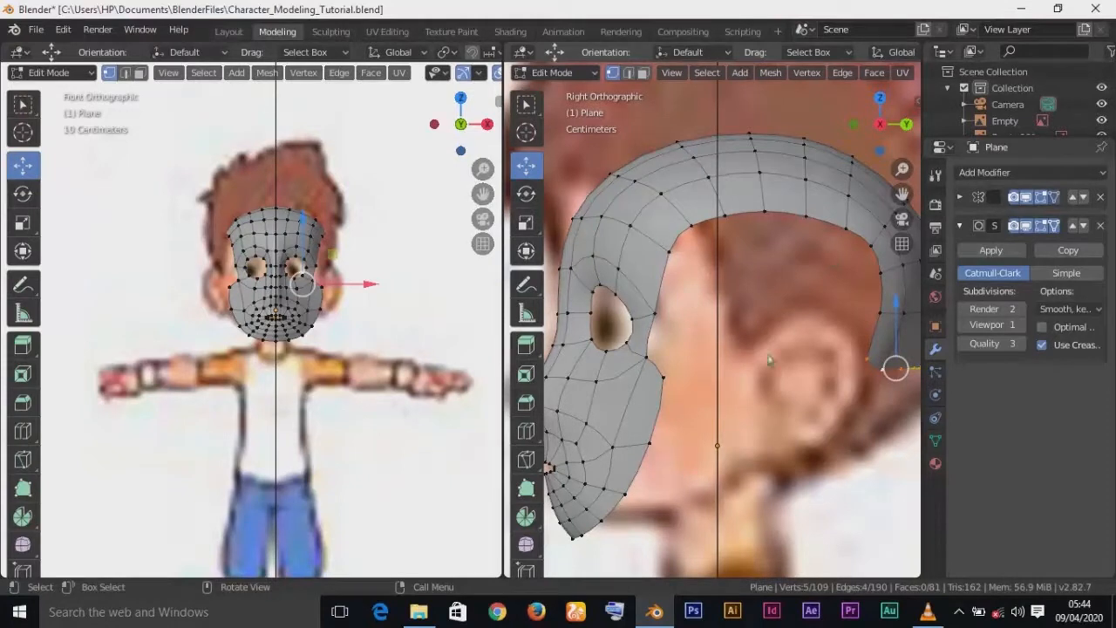
{"action": "scroll", "coordinate": [872, 432], "scroll_direction": "down", "scroll_amount": 1}
{"action": "middle_click_drag", "start_coordinate": [872, 432], "coordinate": [823, 429], "text": "shift"}
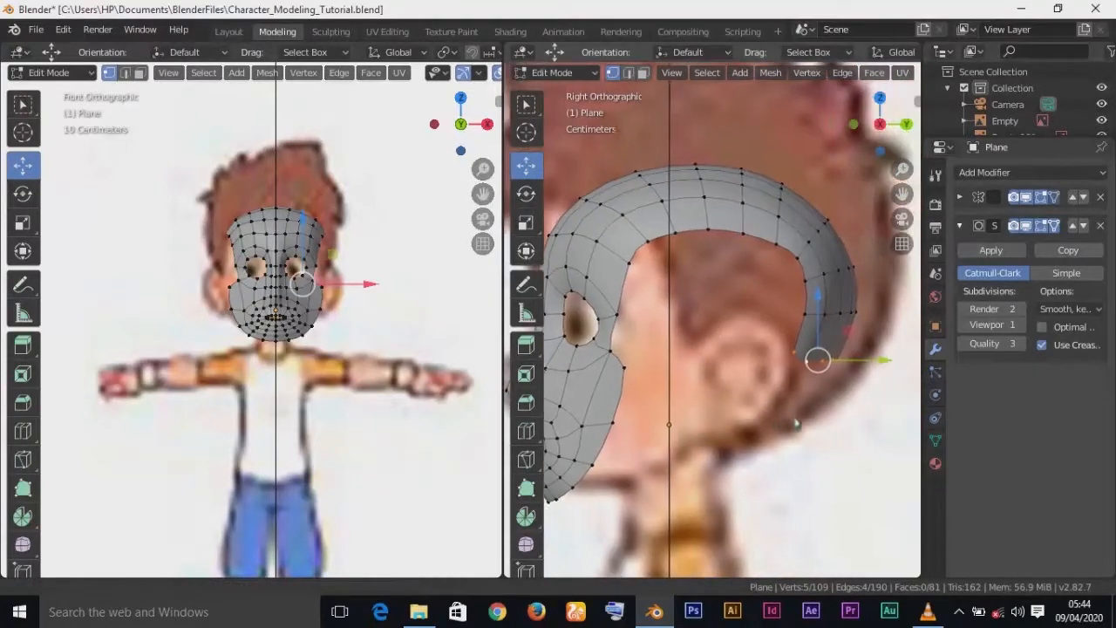
{"action": "mouse_move", "coordinate": [819, 304]}
{"action": "left_mouse_down"}
{"action": "mouse_move", "coordinate": [820, 290]}
{"action": "mouse_move", "coordinate": [814, 301]}
{"action": "left_mouse_up"}
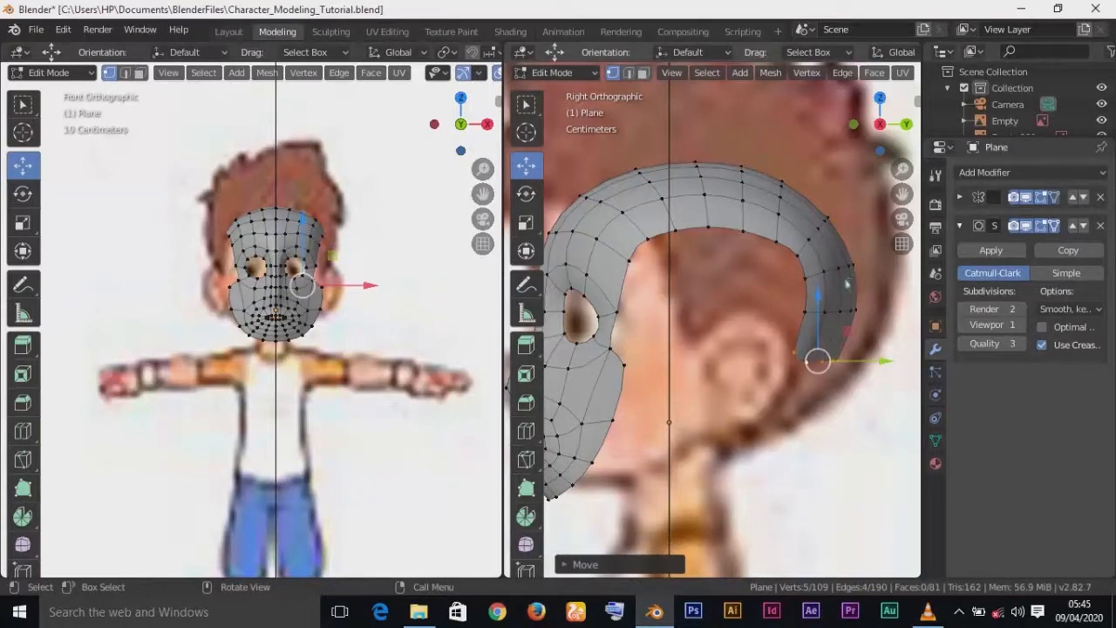
{"action": "left_click_drag", "start_coordinate": [821, 302], "coordinate": [820, 294]}
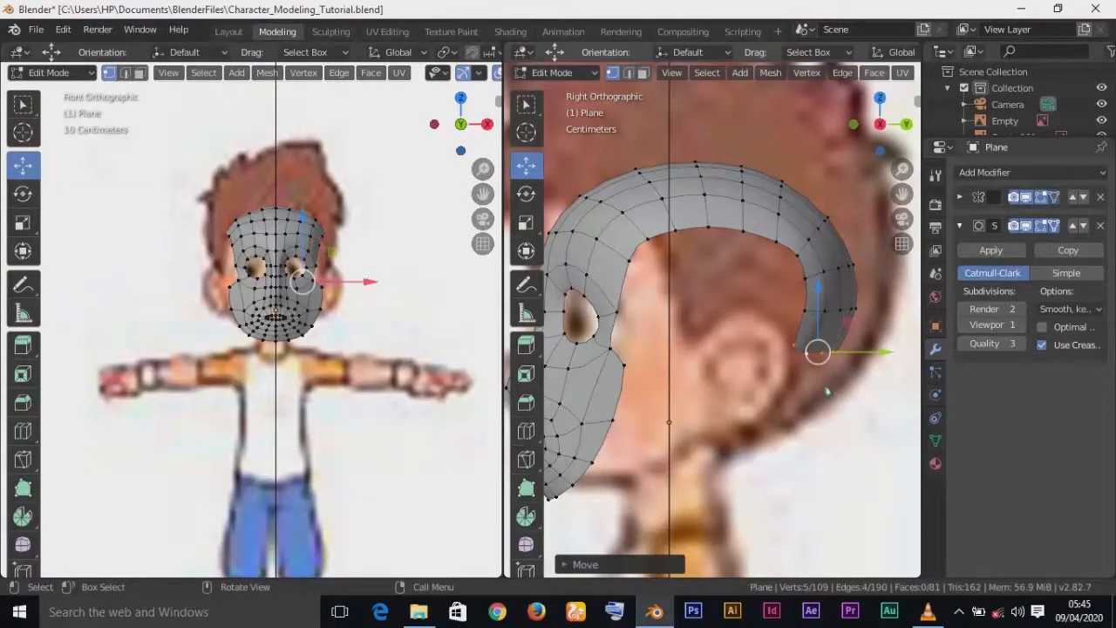
- Extrude the lowest edge row down and forward along the skull, then shift the row above it backward along the Y axis
{"action": "key", "text": "e"}
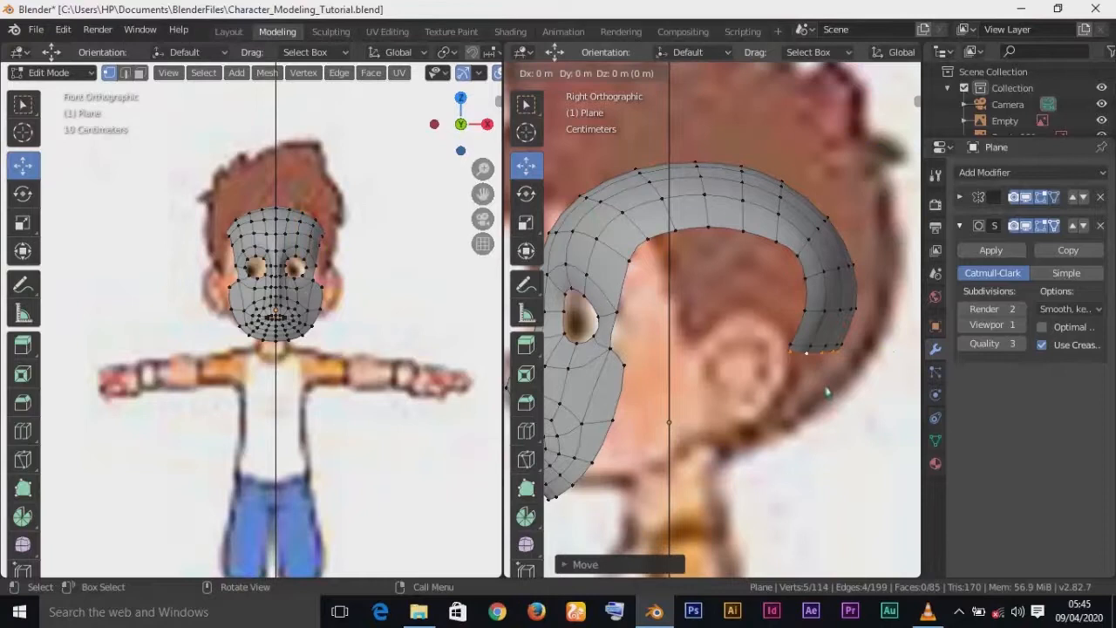
{"action": "left_click", "coordinate": [803, 442]}
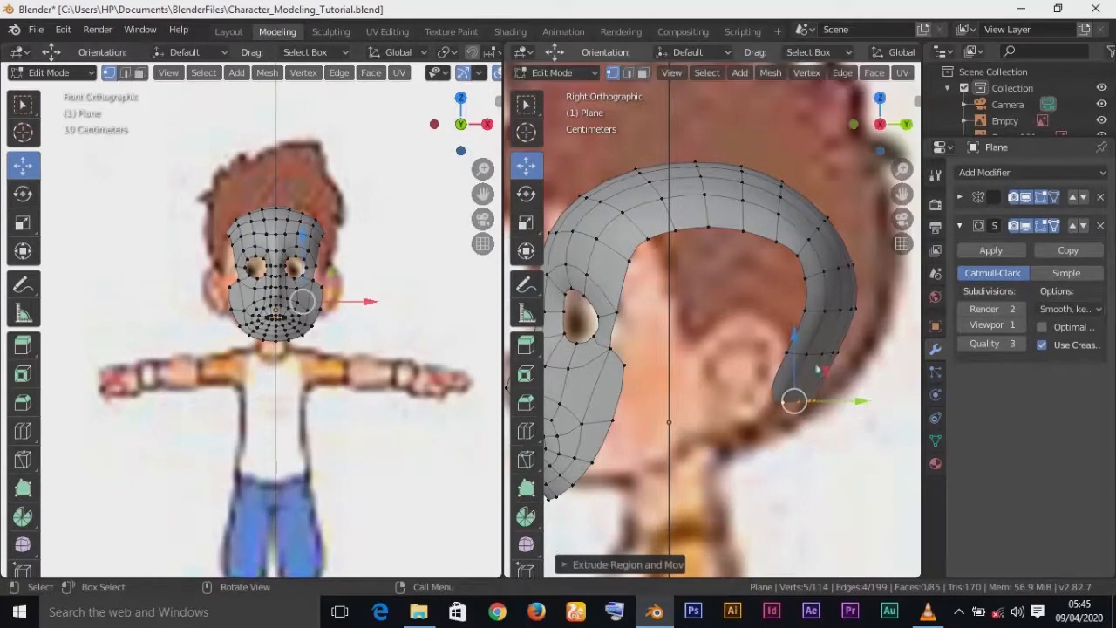
{"action": "key", "text": "g"}
{"action": "key", "text": "y"}
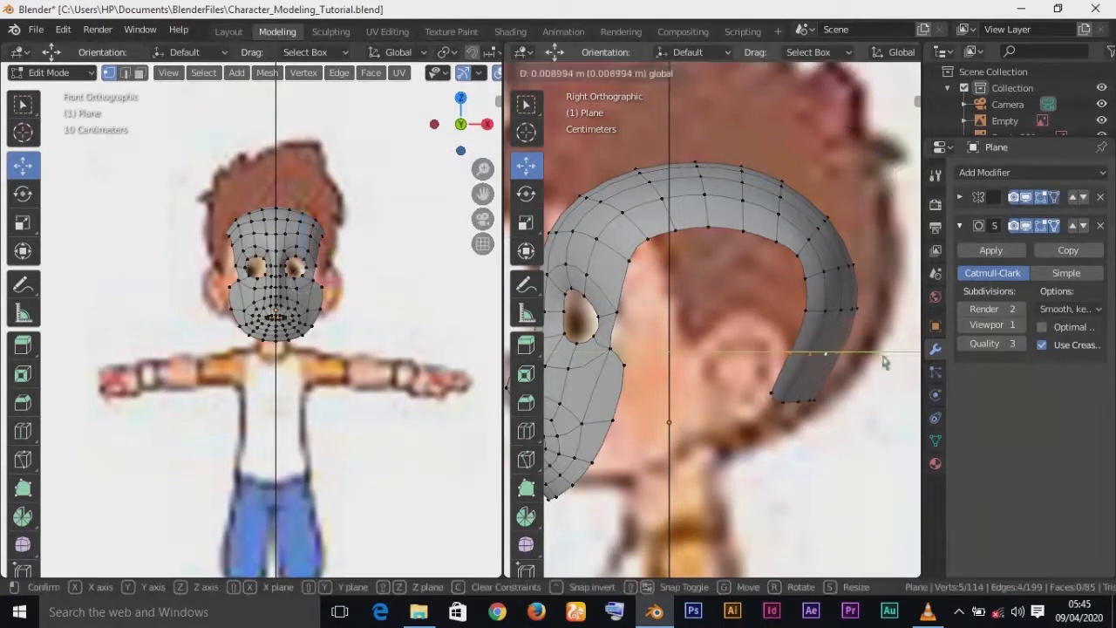
{"action": "left_click", "coordinate": [890, 366]}
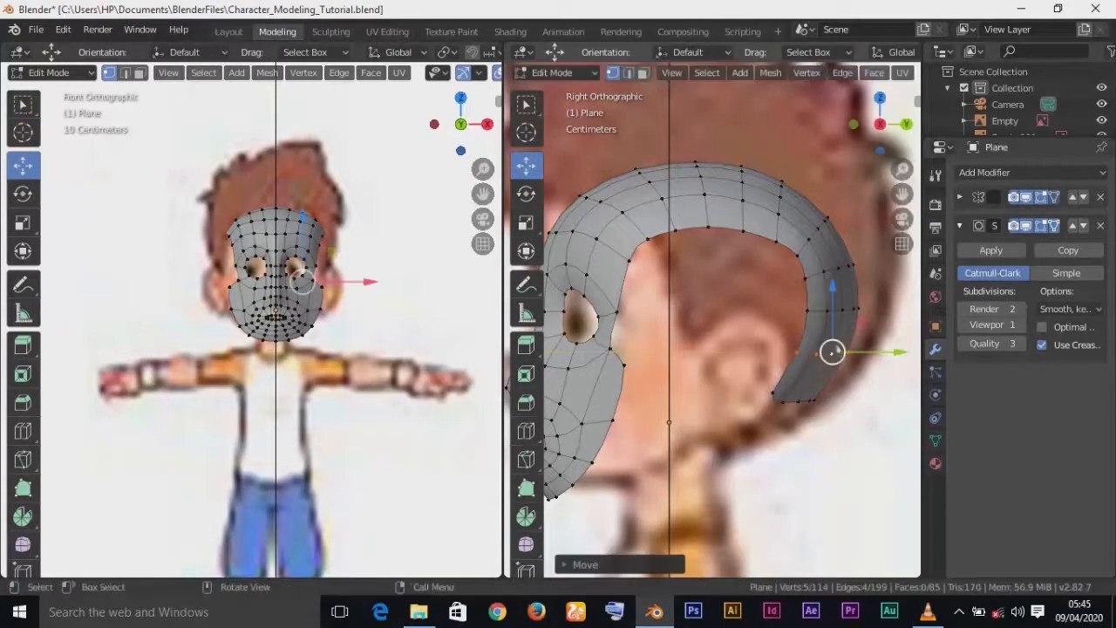
- Select the edge row across the upper rear of the head and nudge it along the Y axis
{"action": "scroll", "coordinate": [891, 366], "scroll_direction": "down", "scroll_amount": 1}
{"action": "scroll", "coordinate": [782, 407], "scroll_direction": "down", "scroll_amount": 2}
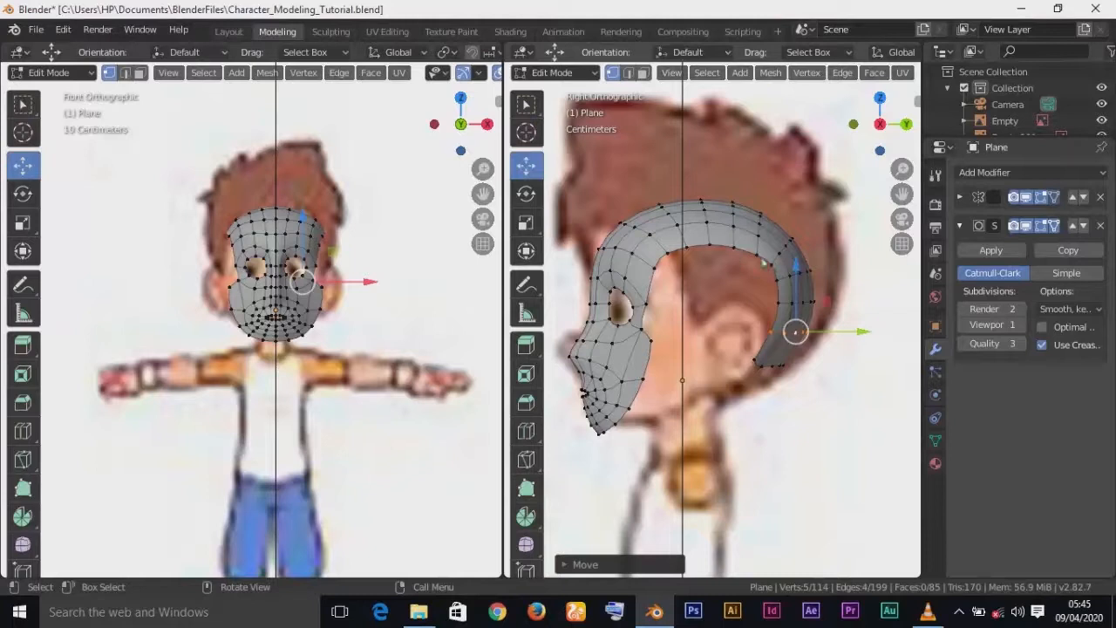
{"action": "left_click", "coordinate": [759, 252], "text": "alt"}
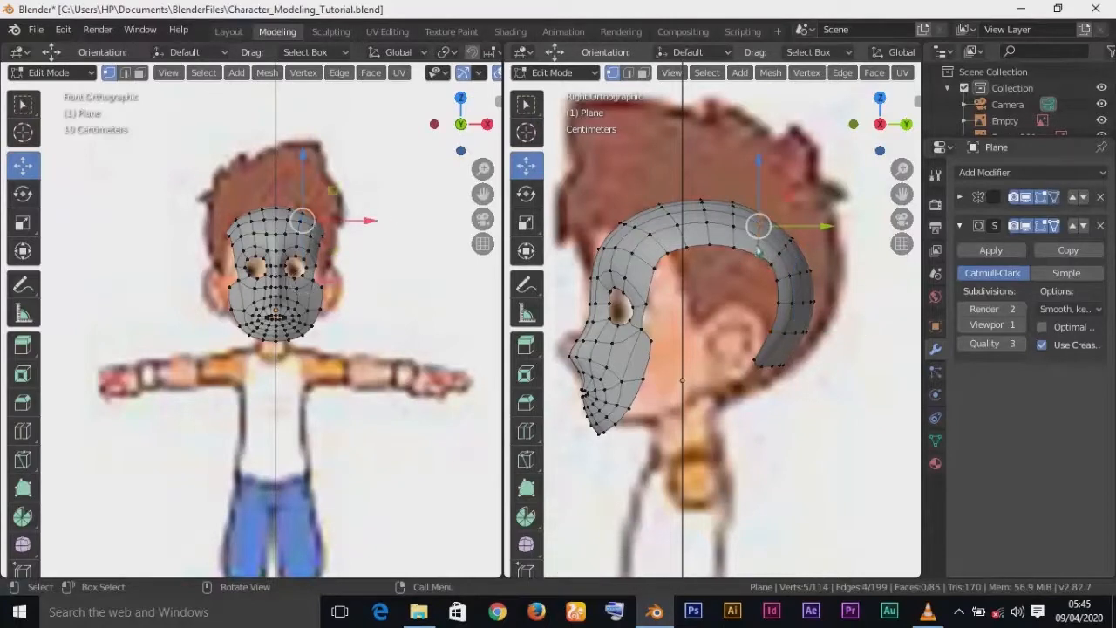
{"action": "left_click_drag", "start_coordinate": [826, 227], "coordinate": [818, 227]}
- Extrude the lowest edge row about 0.07 m down and forward toward the neck, then shift the row above it slightly backward
{"action": "left_click", "coordinate": [768, 373], "text": "alt"}
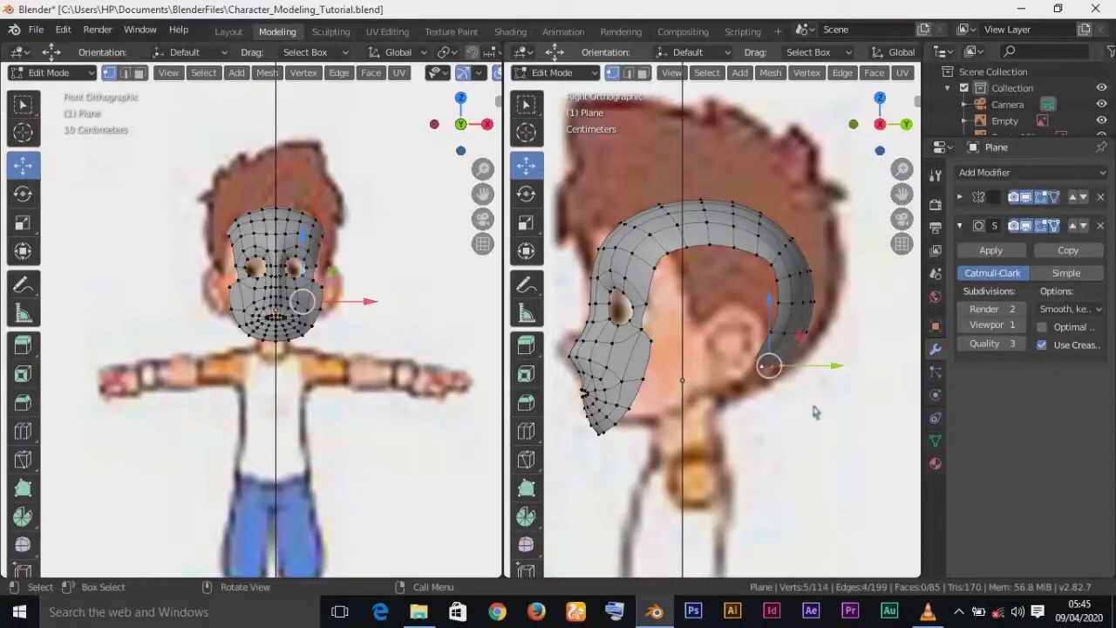
{"action": "key", "text": "e"}
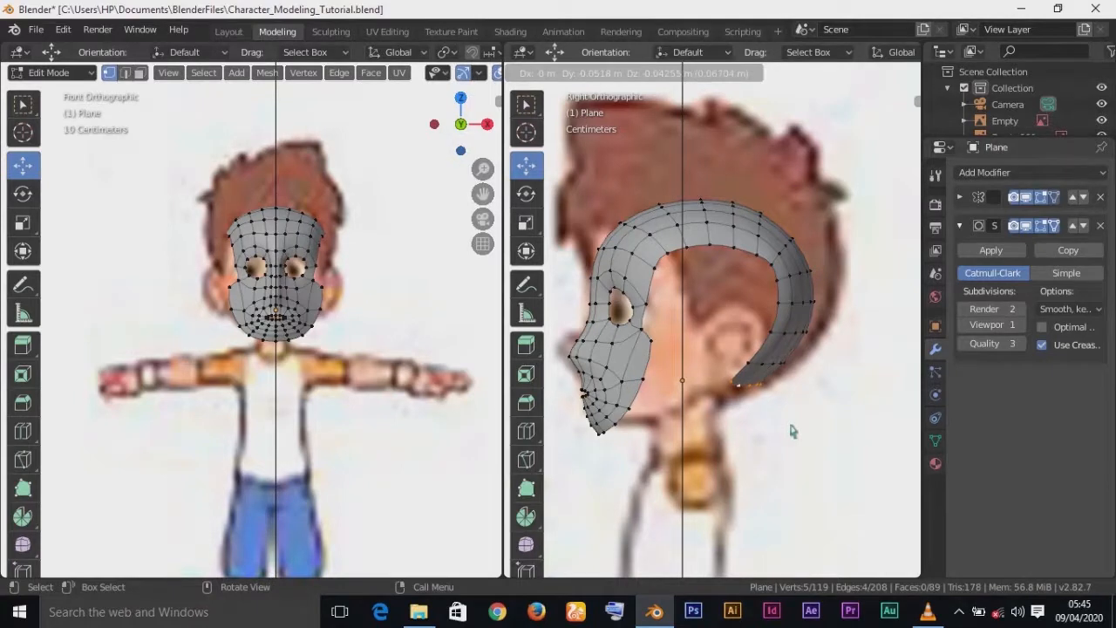
{"action": "left_click", "coordinate": [791, 435]}
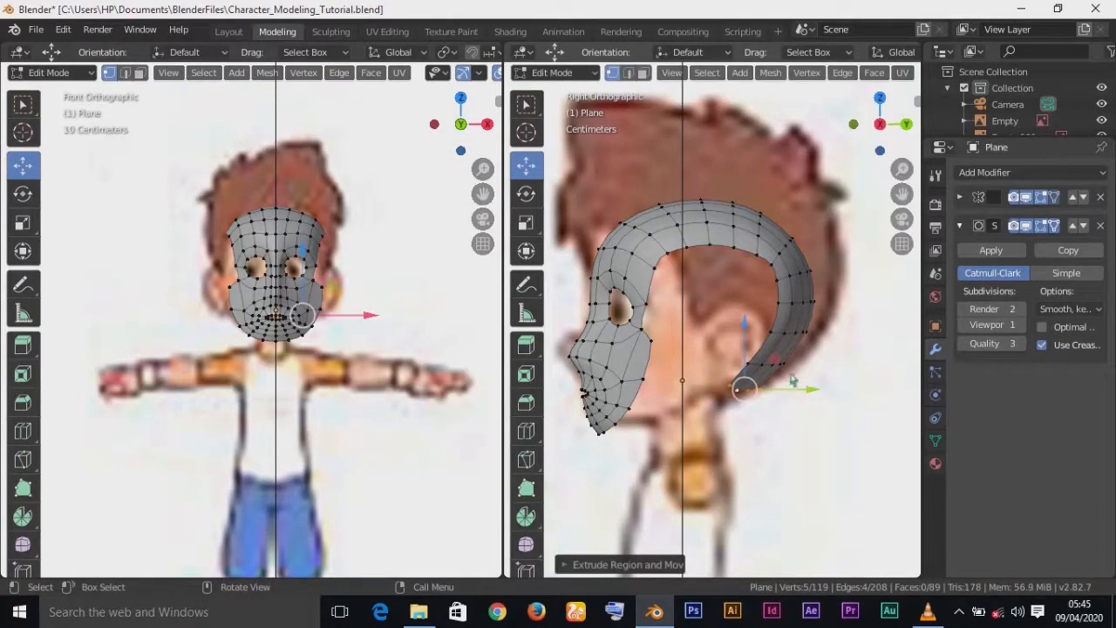
{"action": "left_click", "coordinate": [799, 334]}
{"action": "left_click", "coordinate": [772, 368]}
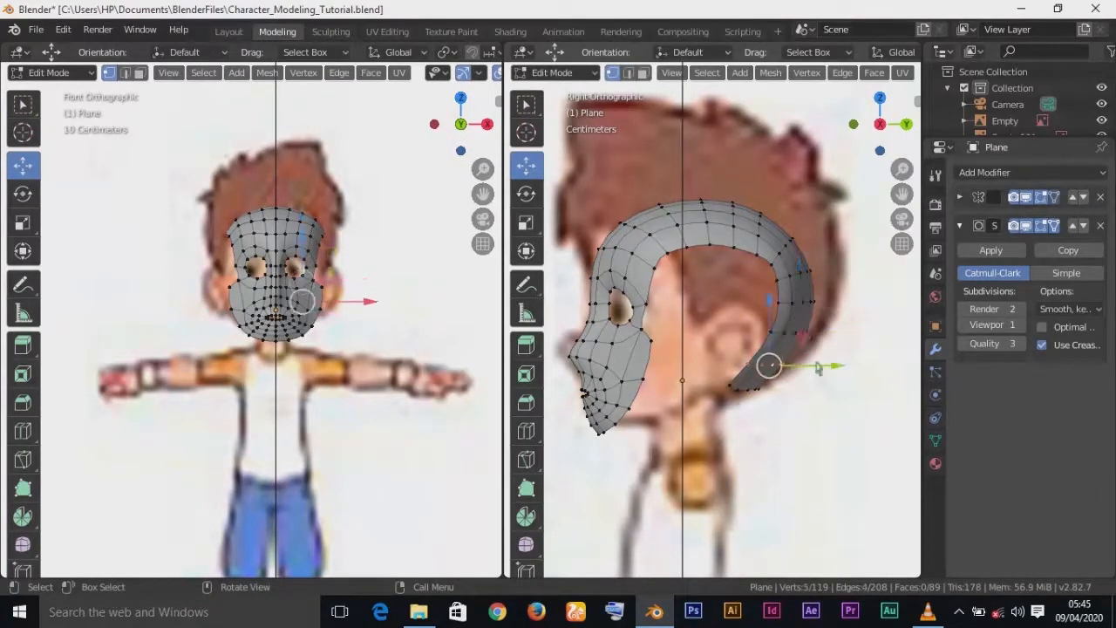
{"action": "left_click_drag", "start_coordinate": [838, 366], "coordinate": [844, 381]}
- Nudge the third edge row from the lower end slightly backward along the Y axis, undoing the oversized move
{"action": "left_click", "coordinate": [797, 333]}
{"action": "left_click", "coordinate": [794, 334], "text": "alt"}
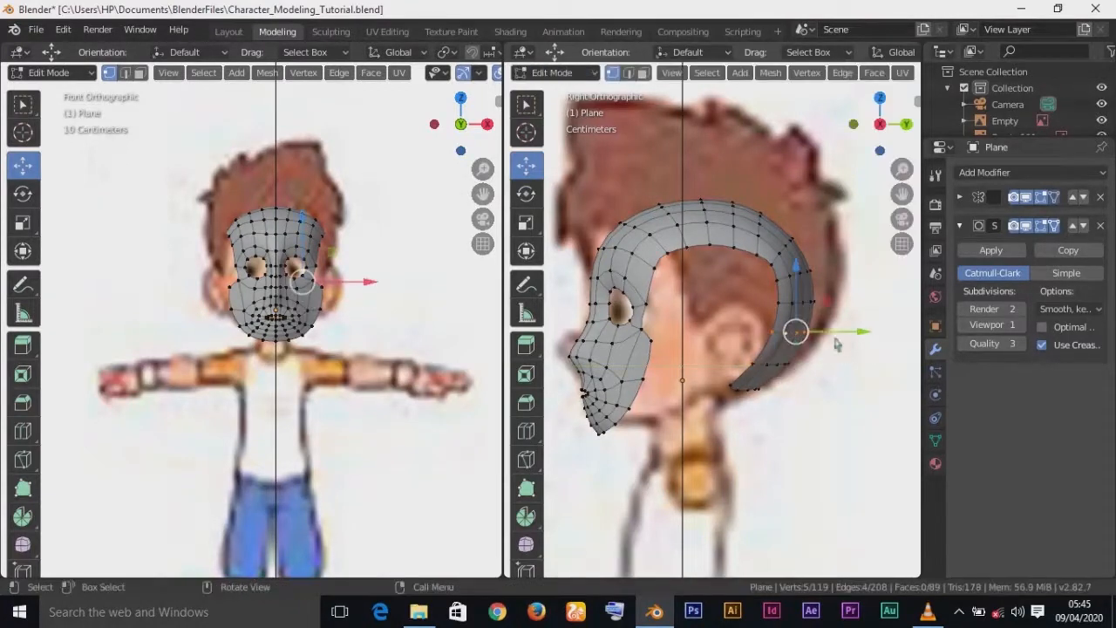
{"action": "left_click_drag", "start_coordinate": [858, 336], "coordinate": [560, 358]}
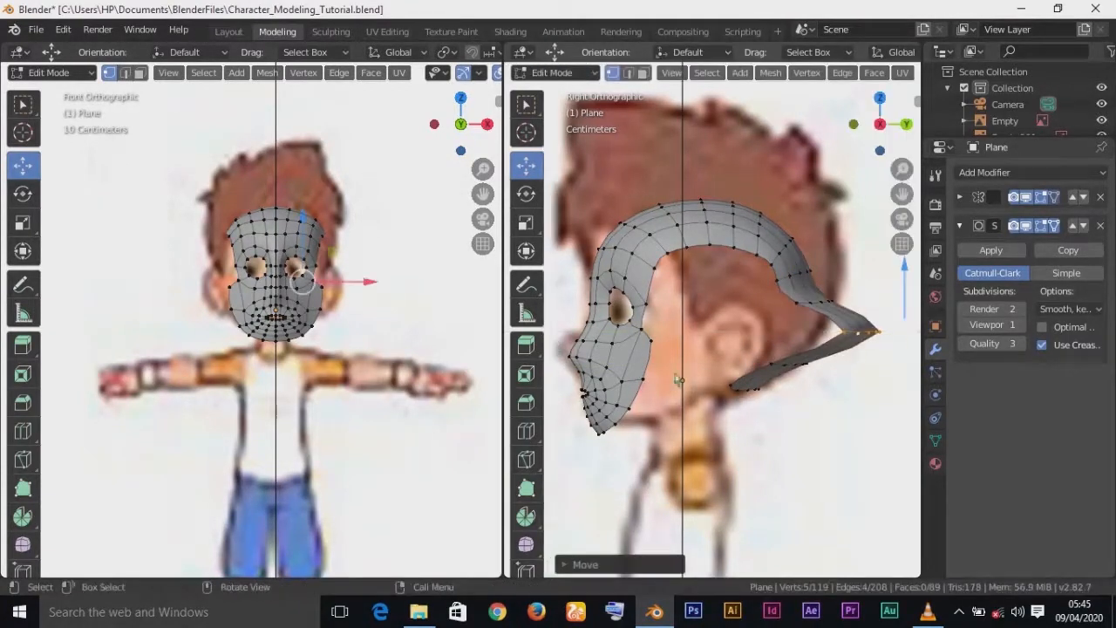
{"action": "key", "text": "ctrl+z"}
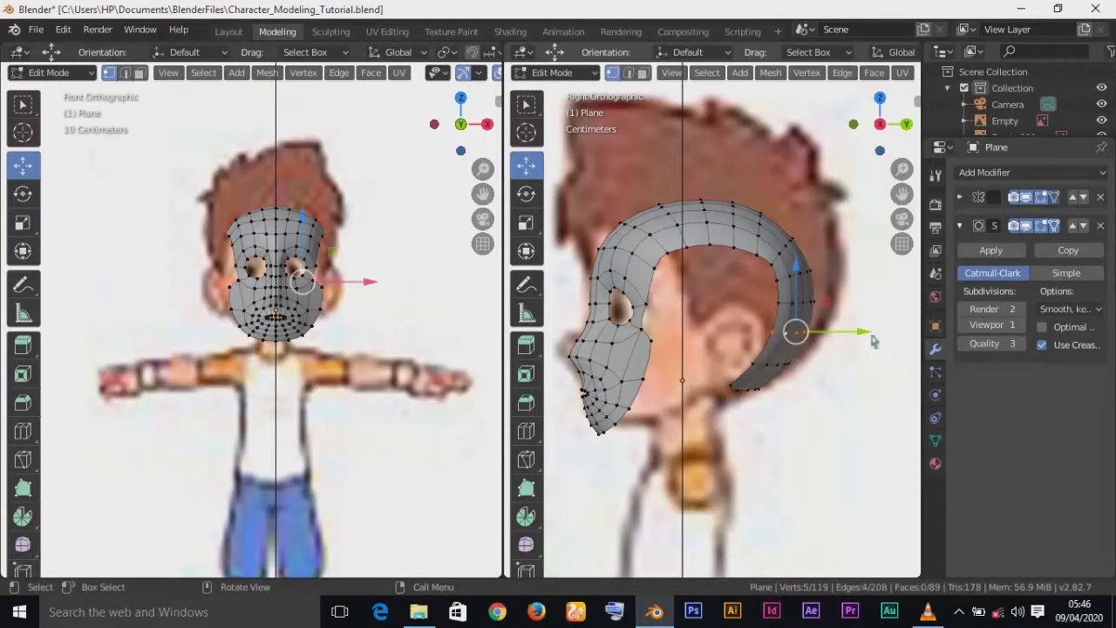
{"action": "left_click_drag", "start_coordinate": [864, 338], "coordinate": [868, 339]}
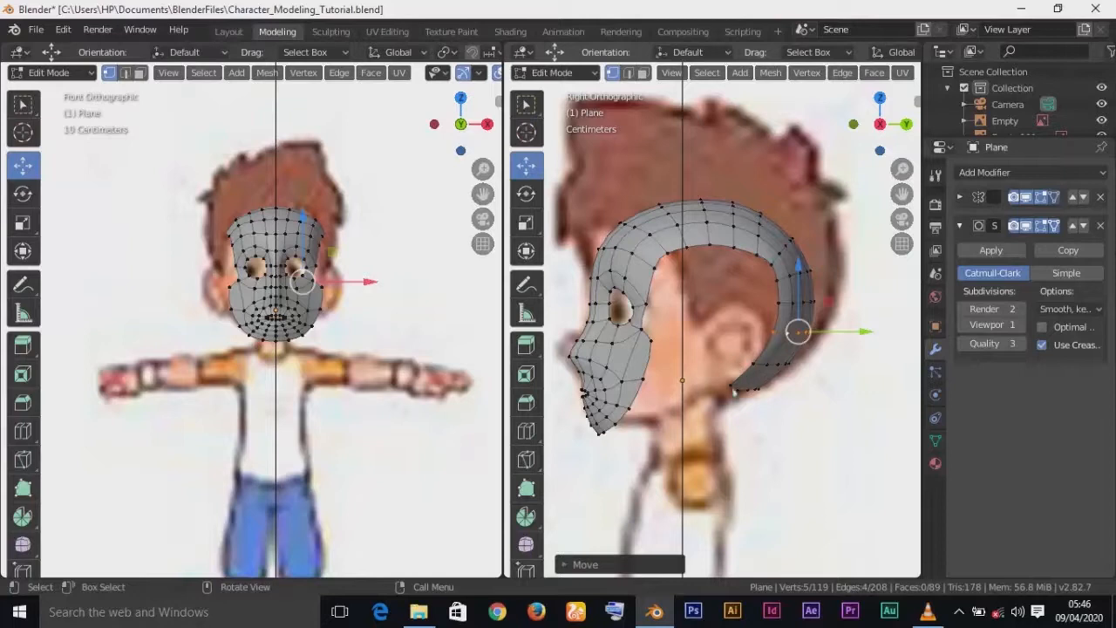
- Select the lowest edge row at the back of the skull and delete its edges
{"action": "left_click", "coordinate": [762, 375], "text": "alt"}
{"action": "left_click", "coordinate": [762, 375], "text": "alt"}
{"action": "left_click", "coordinate": [762, 375], "text": "alt"}
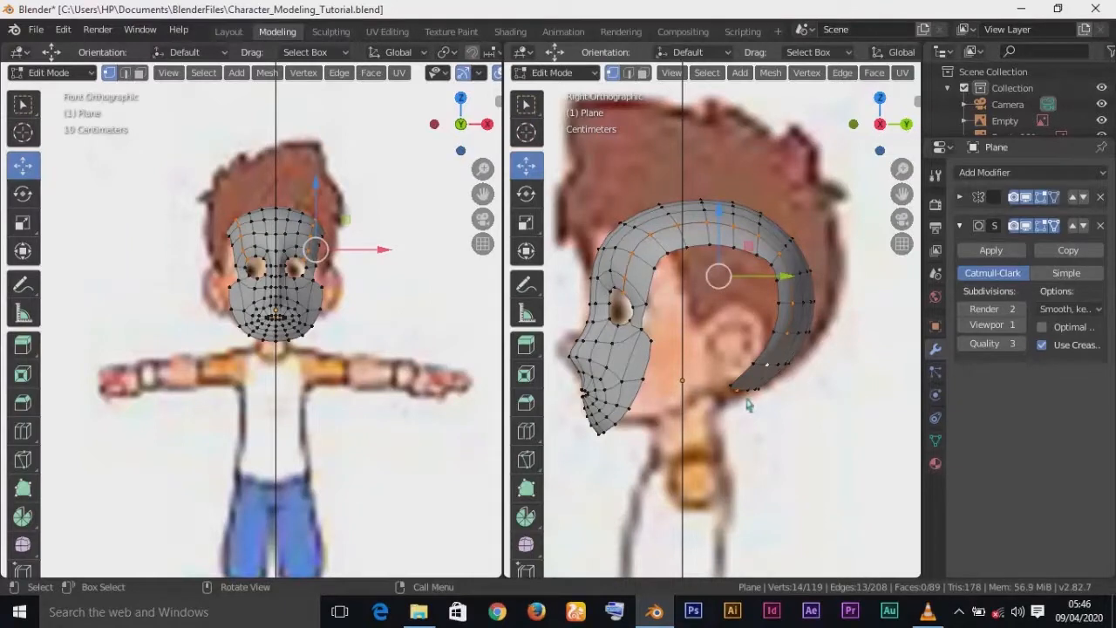
{"action": "left_click", "coordinate": [735, 392], "text": "alt"}
{"action": "key", "text": "x"}
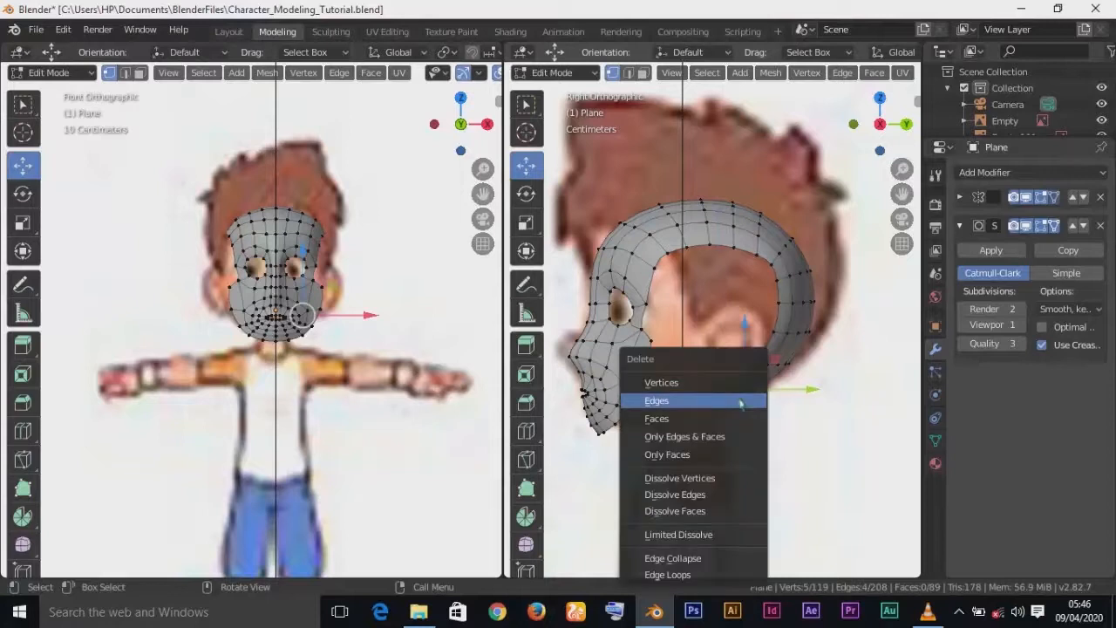
{"action": "left_click", "coordinate": [735, 401]}
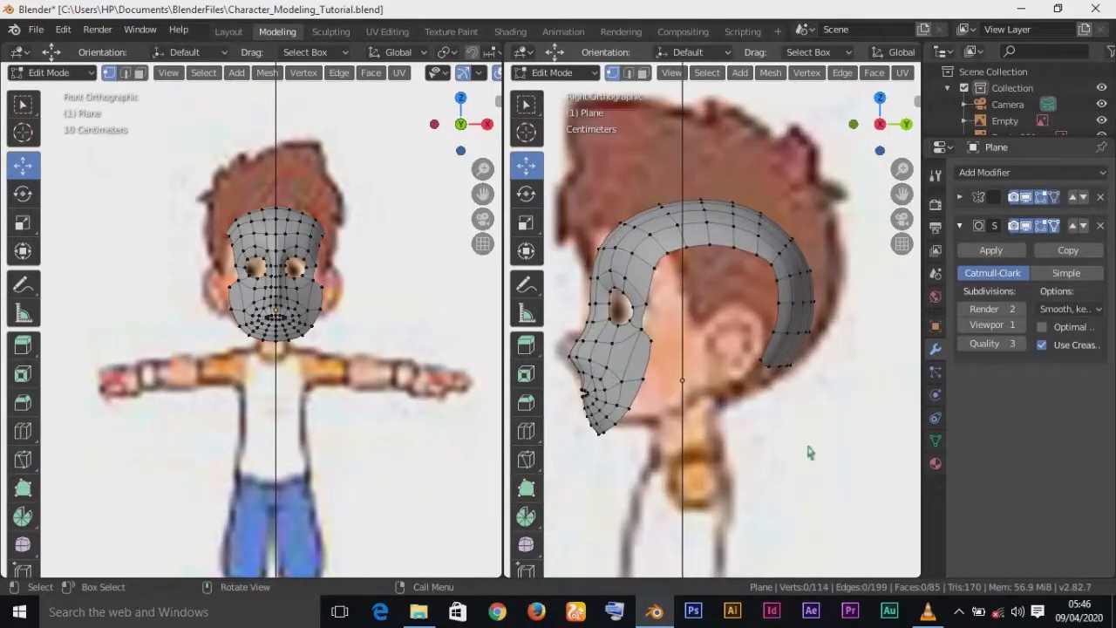
- Switch the front view of the head mesh to wireframe shading
{"action": "middle_click_drag", "start_coordinate": [788, 417], "coordinate": [820, 451], "text": "shift"}
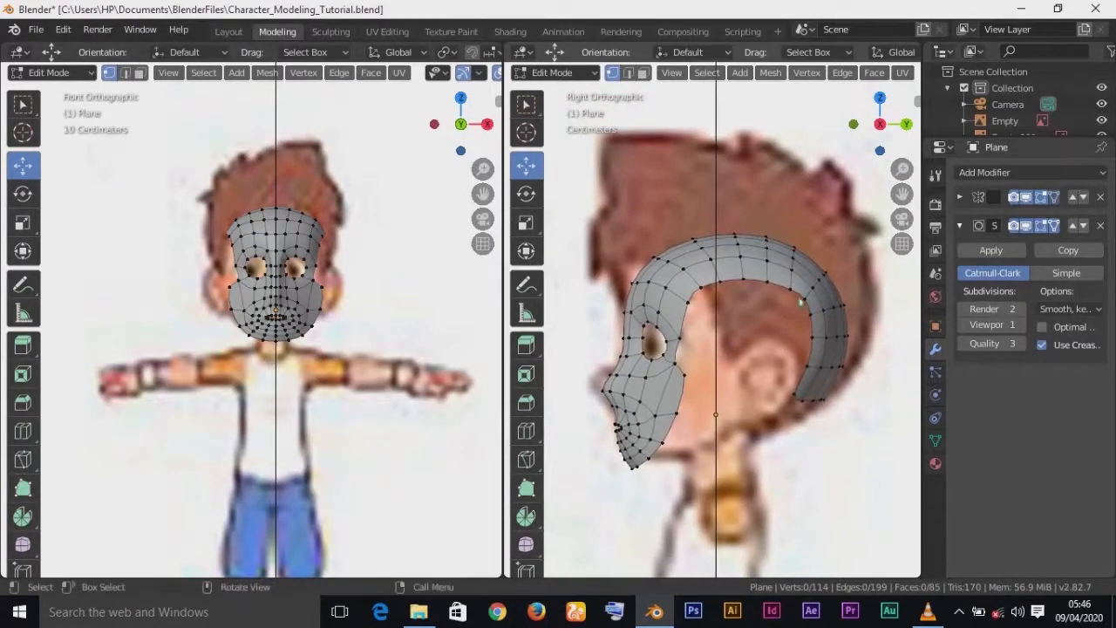
{"action": "left_click", "coordinate": [700, 288]}
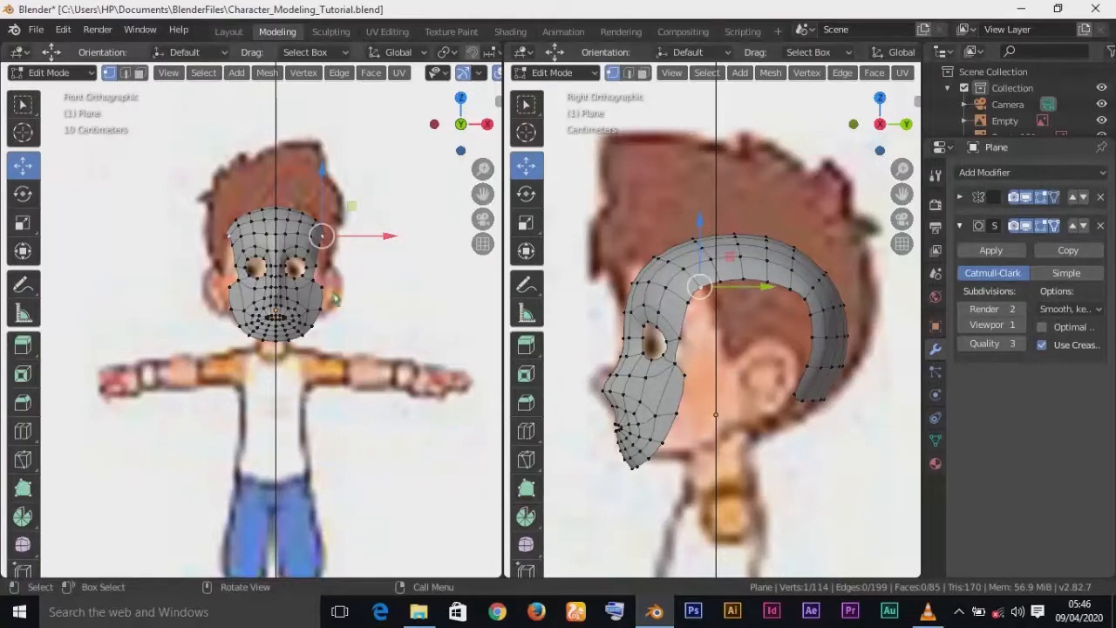
{"action": "scroll", "coordinate": [335, 299], "scroll_direction": "down", "scroll_amount": 2}
{"action": "scroll", "coordinate": [336, 299], "scroll_direction": "up", "scroll_amount": 4}
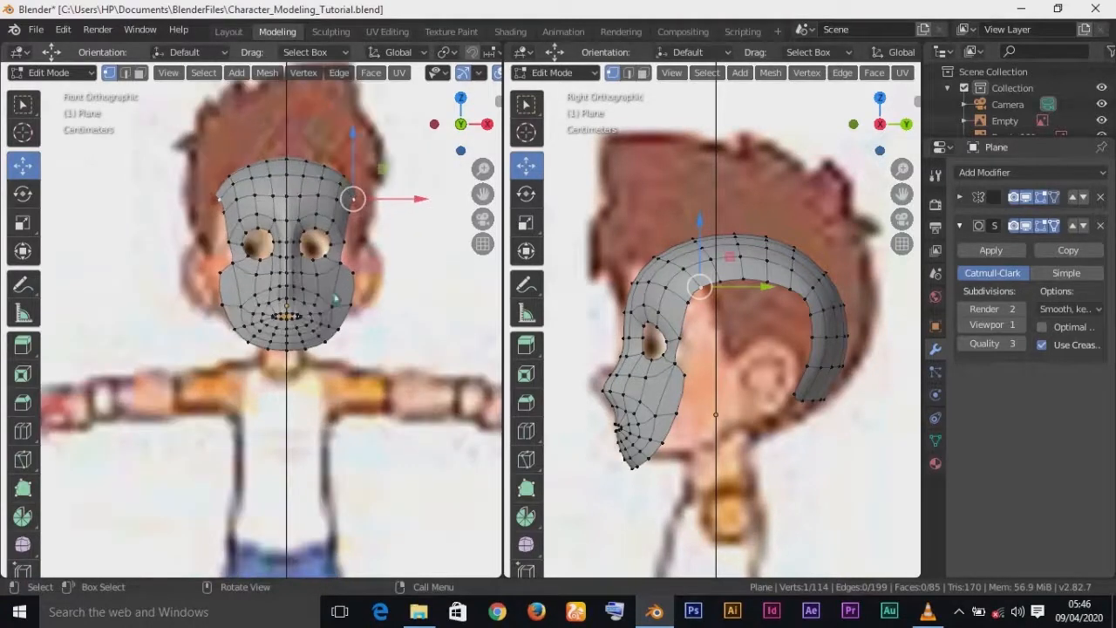
{"action": "key", "text": "z"}
{"action": "left_click", "coordinate": [212, 294]}
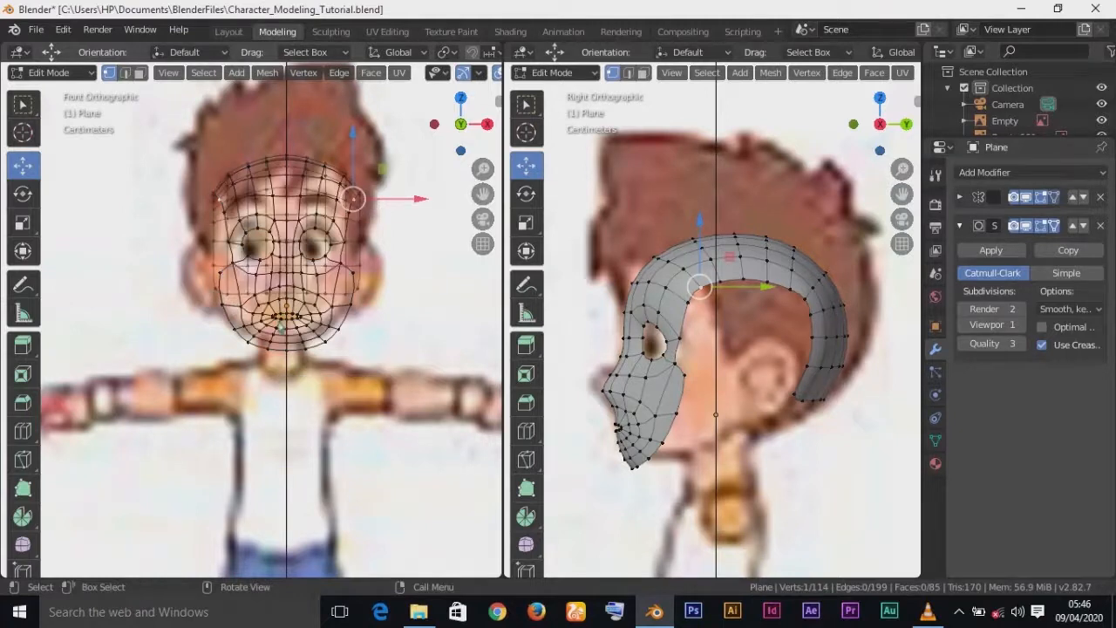
{"action": "scroll", "coordinate": [288, 262], "scroll_direction": "up", "scroll_amount": 6}
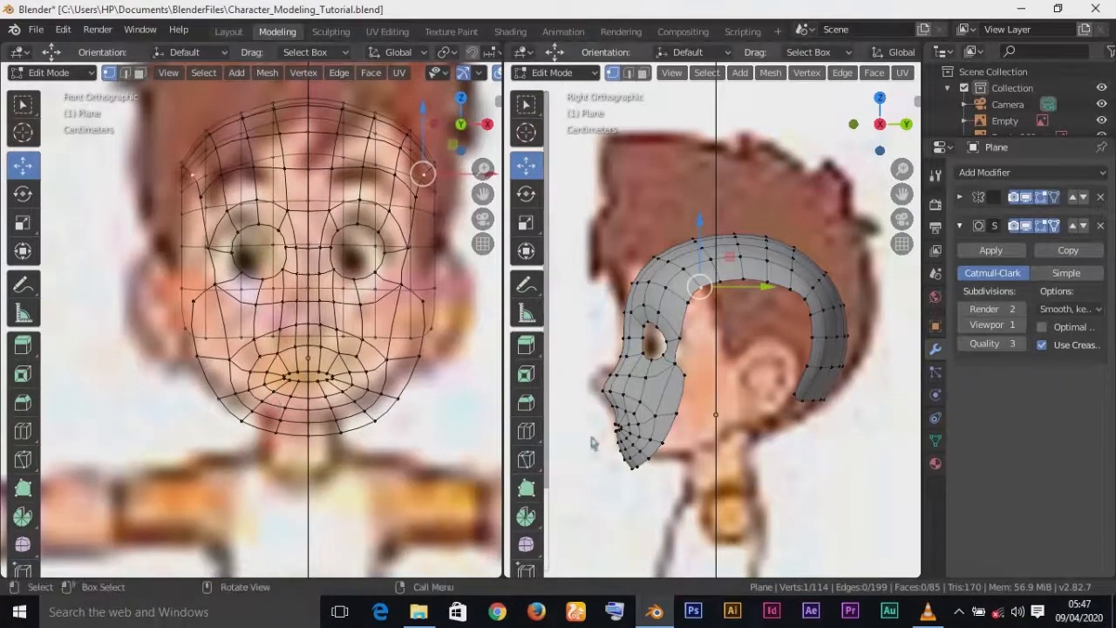
- Select the lowest edge row at the back of the head and shift it slightly inward along the X axis
{"action": "left_click", "coordinate": [808, 402], "text": "alt"}
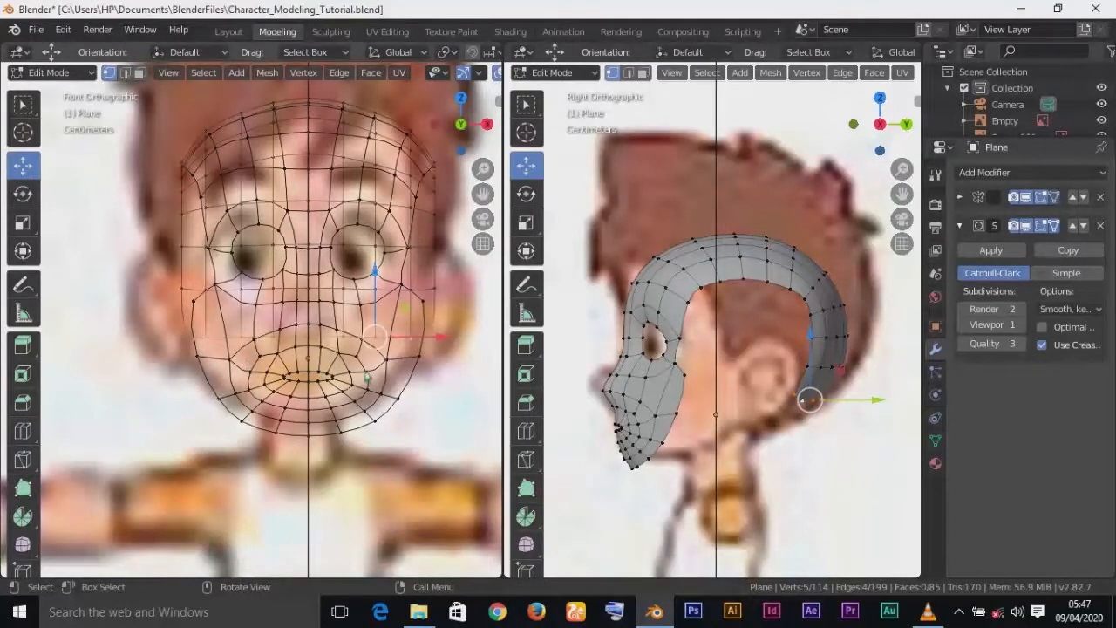
{"action": "key", "text": "g"}
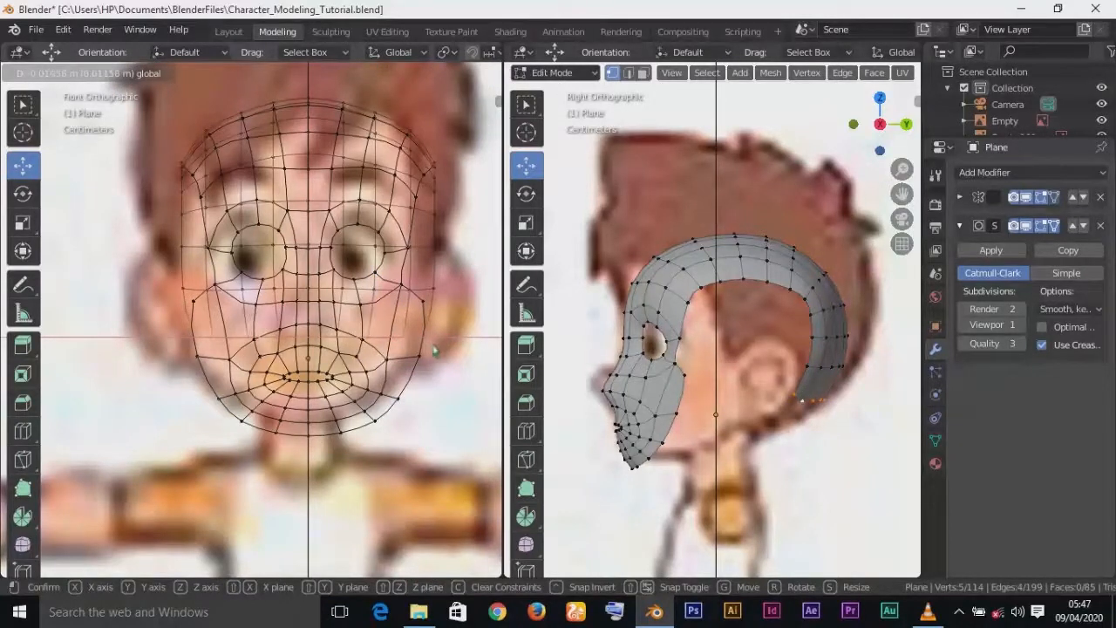
{"action": "left_click", "coordinate": [432, 350]}
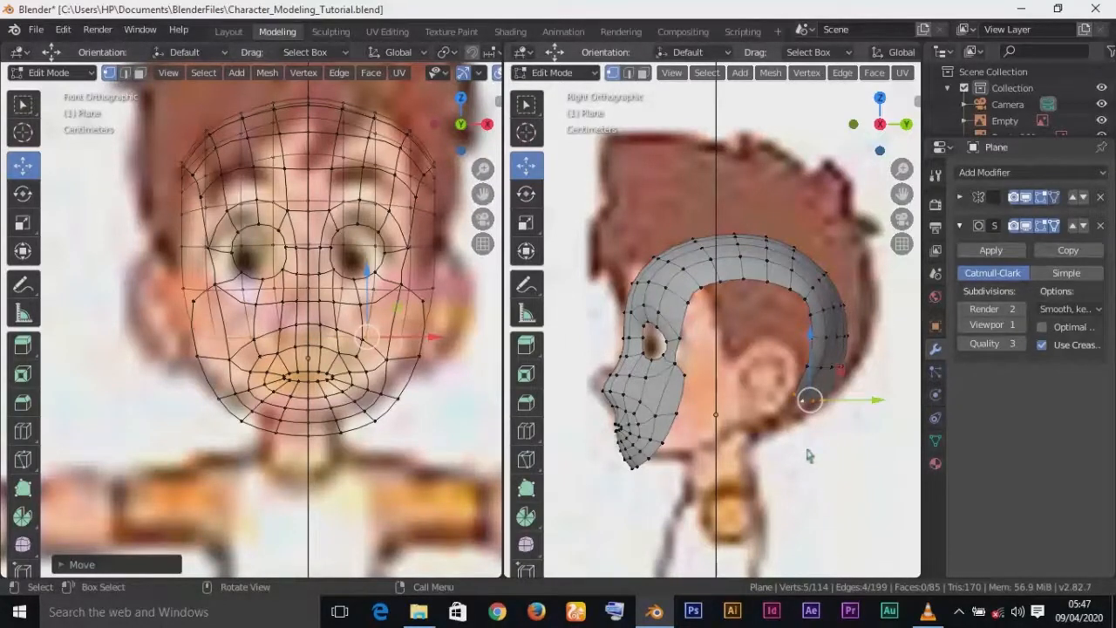
- Extrude the lowest edge row about 0.08 m down and forward toward the neck, then shift the new row slightly inward along the X axis
{"action": "key", "text": "e"}
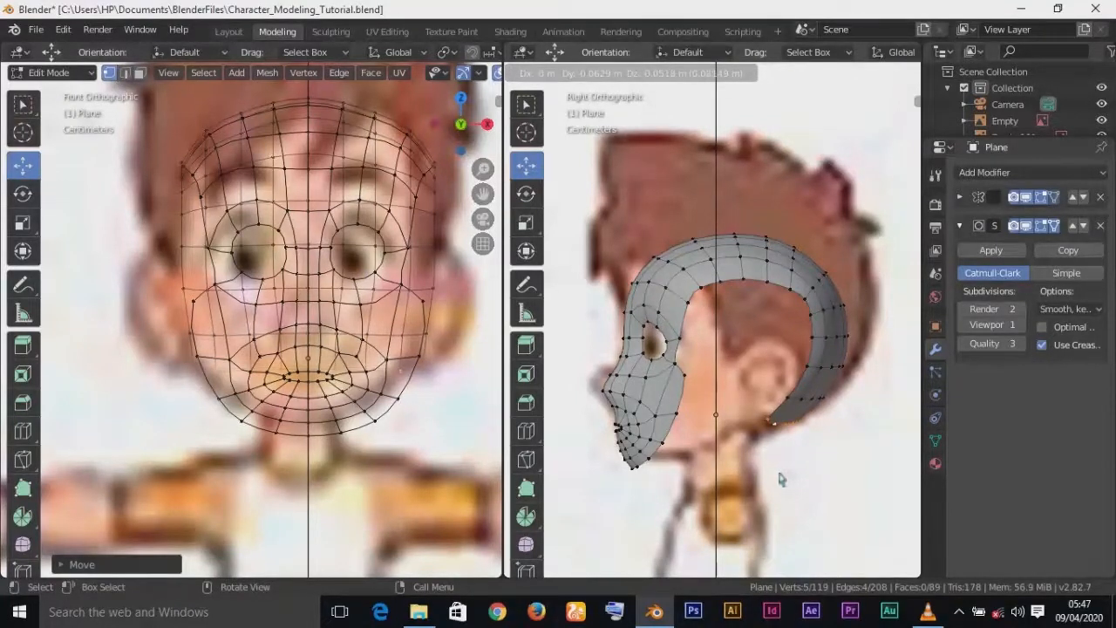
{"action": "left_click", "coordinate": [780, 480]}
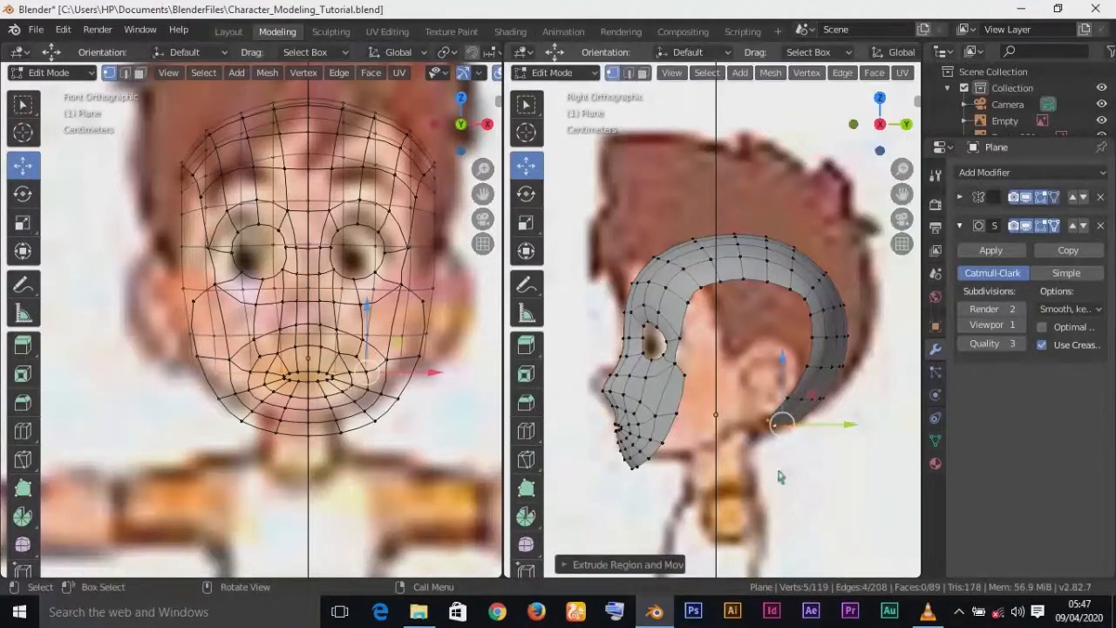
{"action": "left_click_drag", "start_coordinate": [441, 380], "coordinate": [424, 381]}
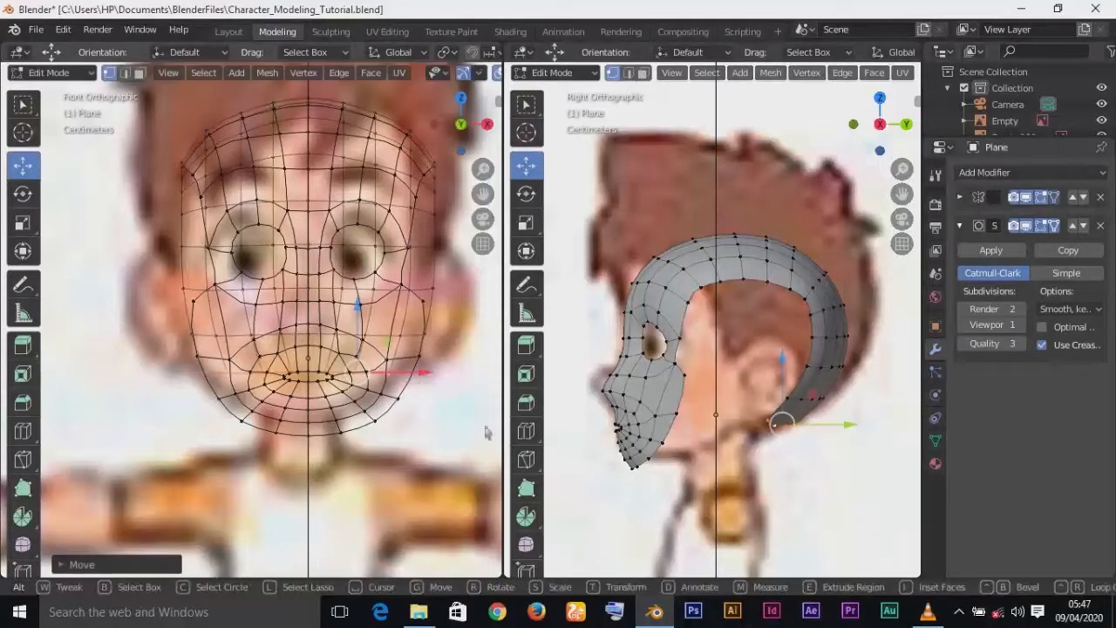
{"action": "middle_click_drag", "start_coordinate": [772, 452], "coordinate": [746, 441]}
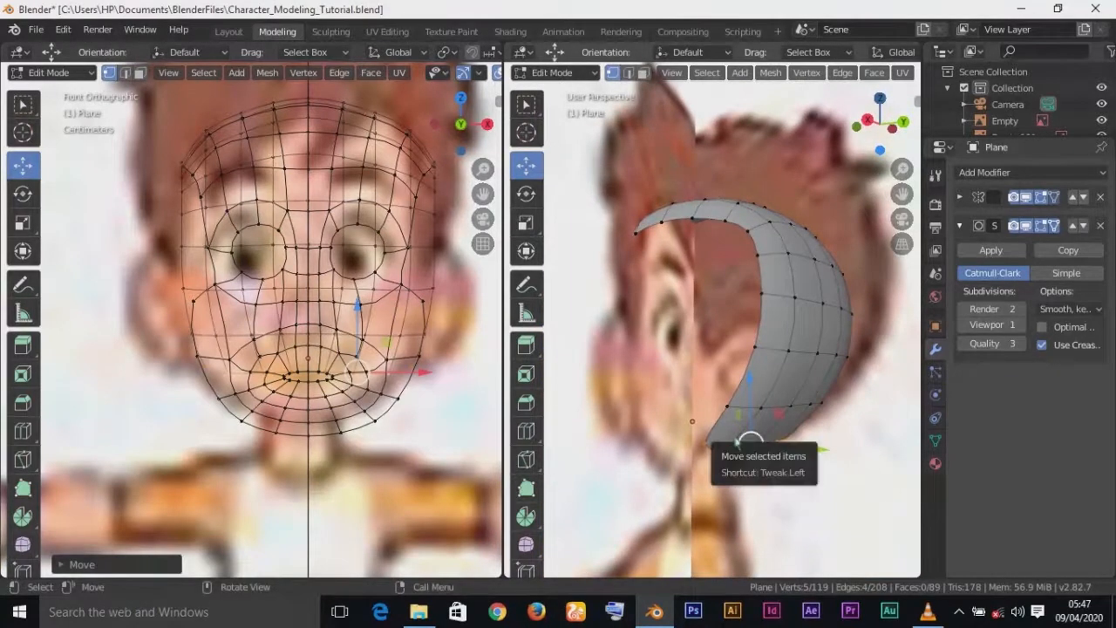
{"action": "key", "text": "KP_3"}
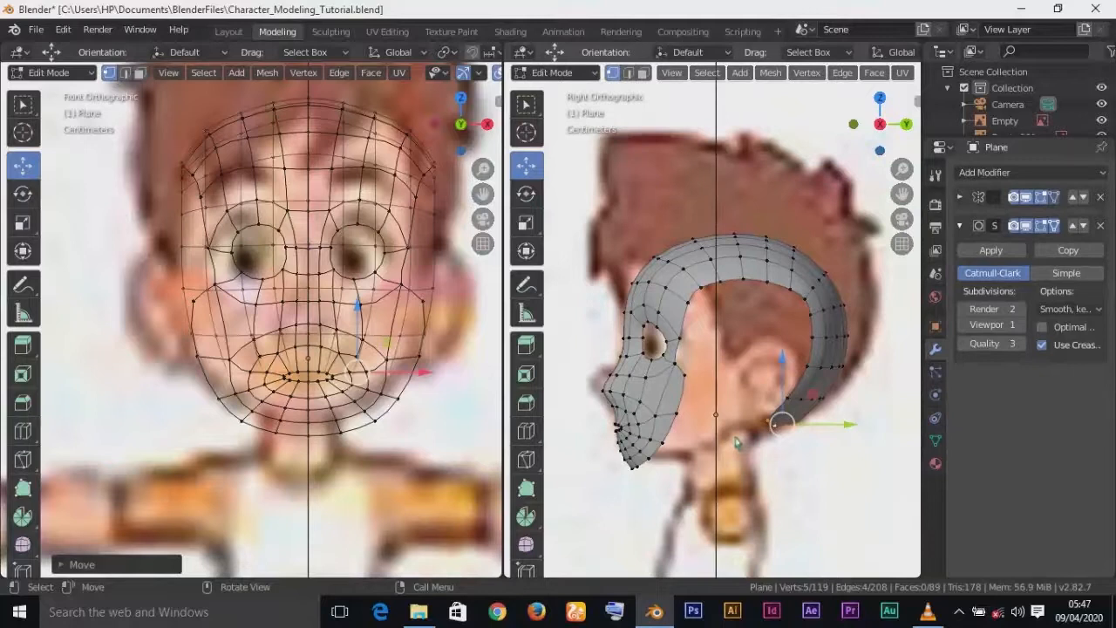
- Switch to the Layout workspace and hide both the side and front reference images
{"action": "left_click", "coordinate": [229, 31]}
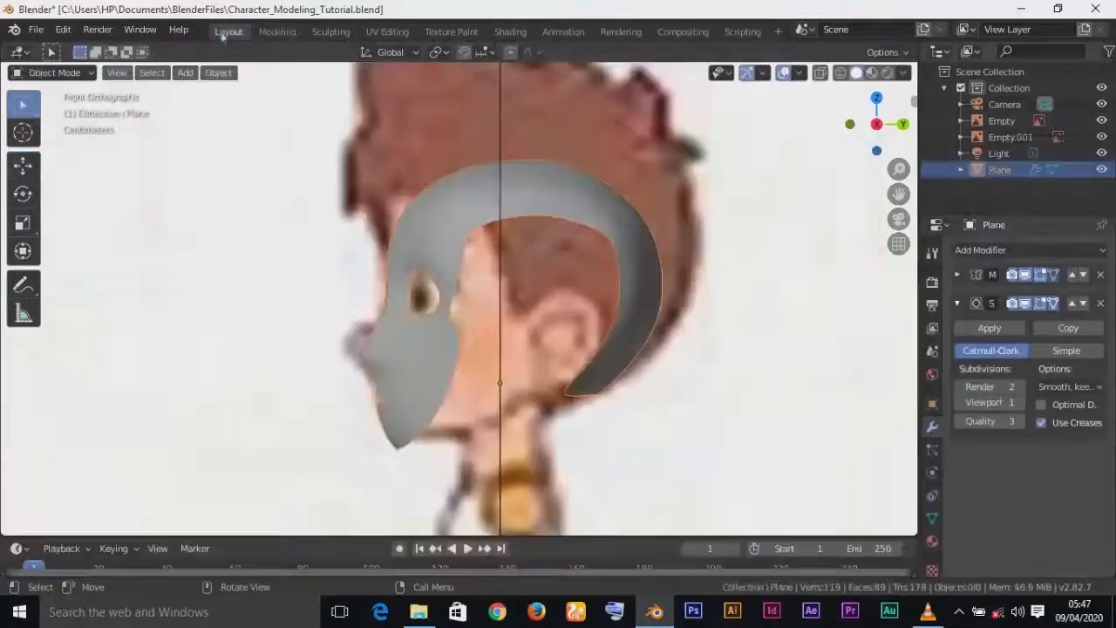
{"action": "left_click", "coordinate": [785, 290]}
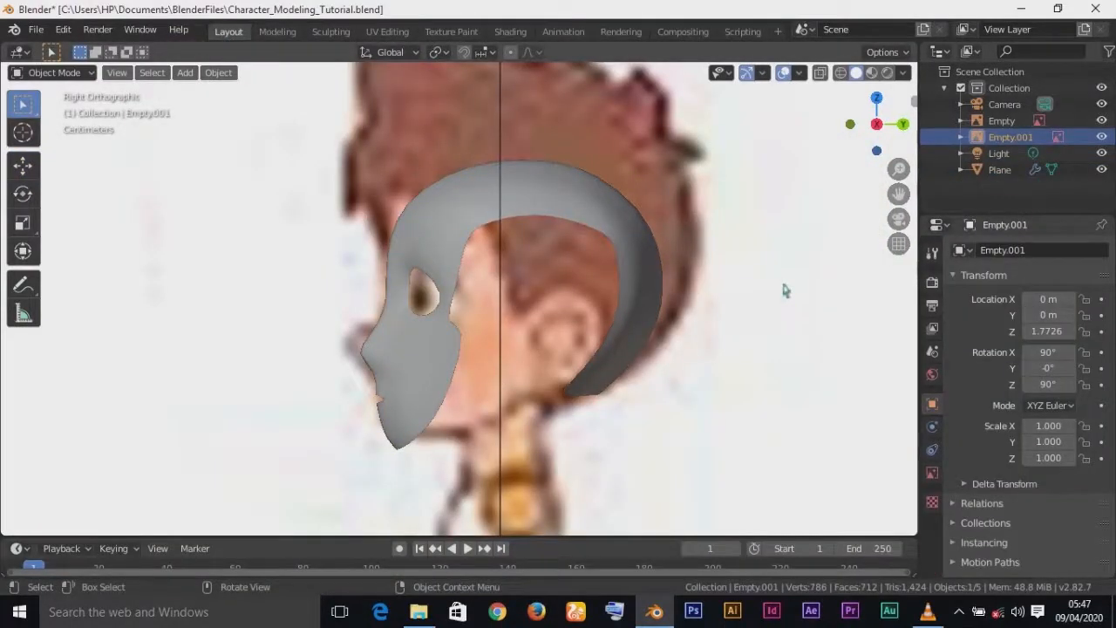
{"action": "key", "text": "h"}
{"action": "key", "text": "KP_1"}
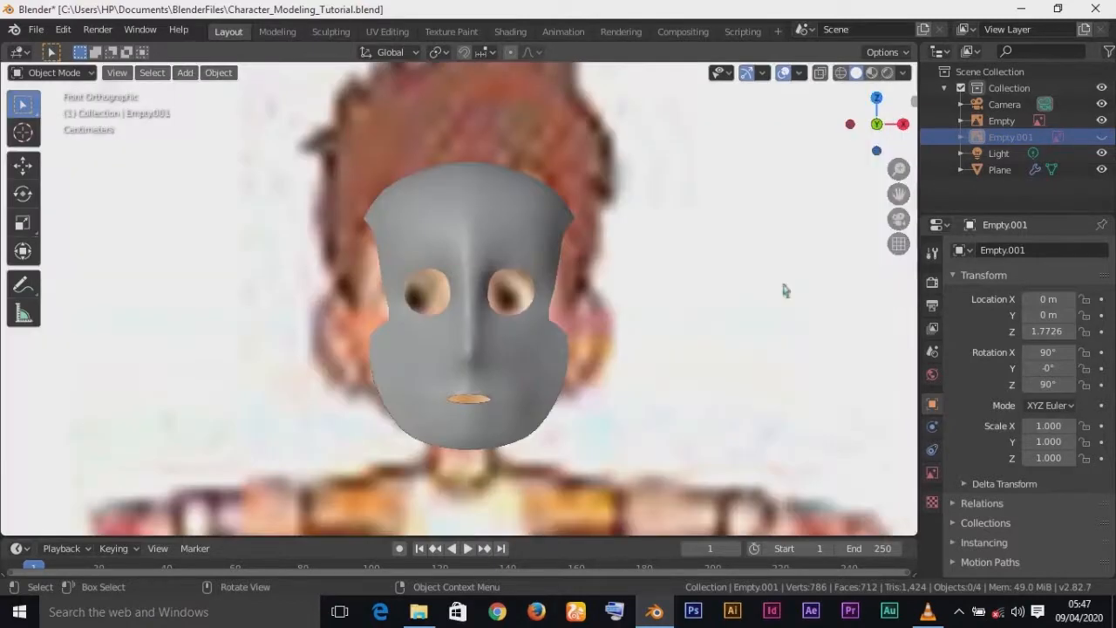
{"action": "left_click", "coordinate": [715, 289]}
{"action": "key", "text": "h"}
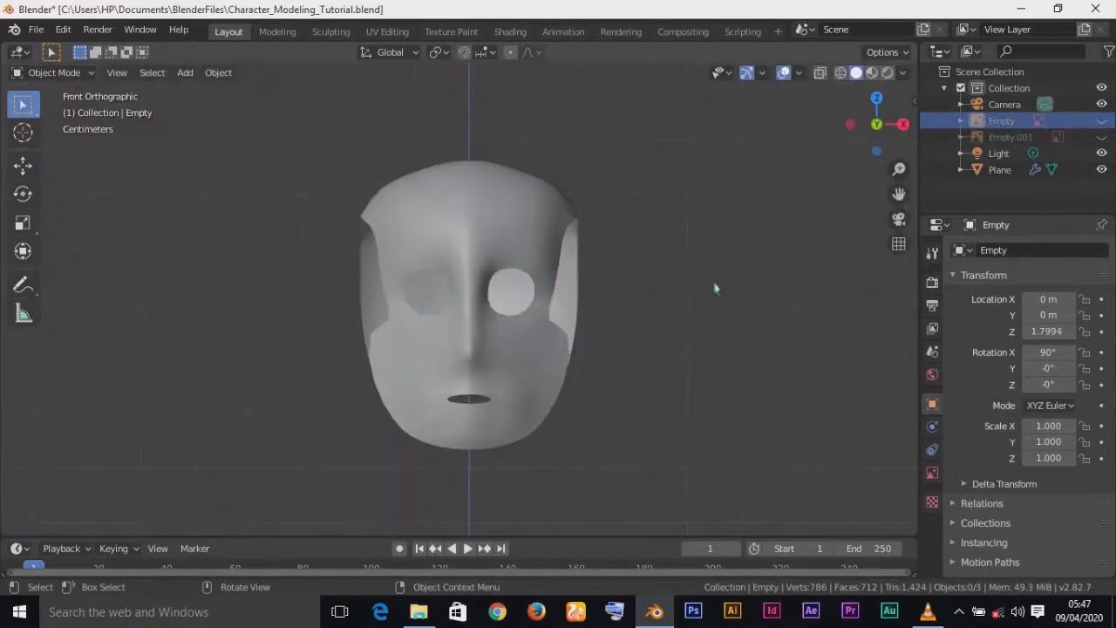
- Enter Edit Mode on the head mesh and nudge a single vertex at the back of the skull along the Y axis
{"action": "middle_click_drag", "start_coordinate": [721, 341], "coordinate": [521, 334]}
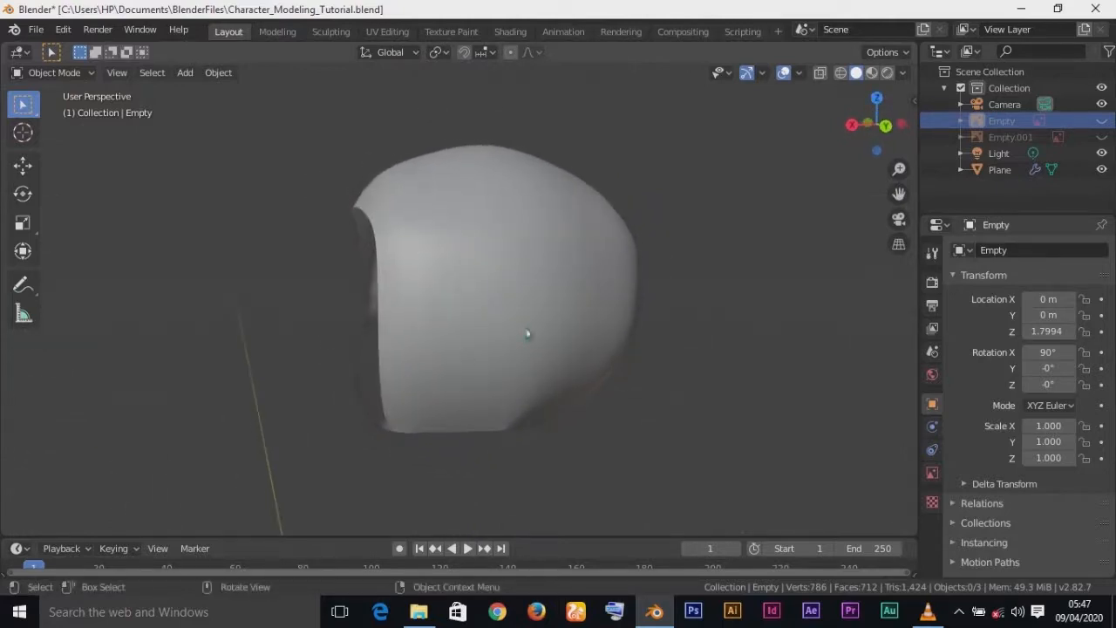
{"action": "left_click", "coordinate": [532, 332]}
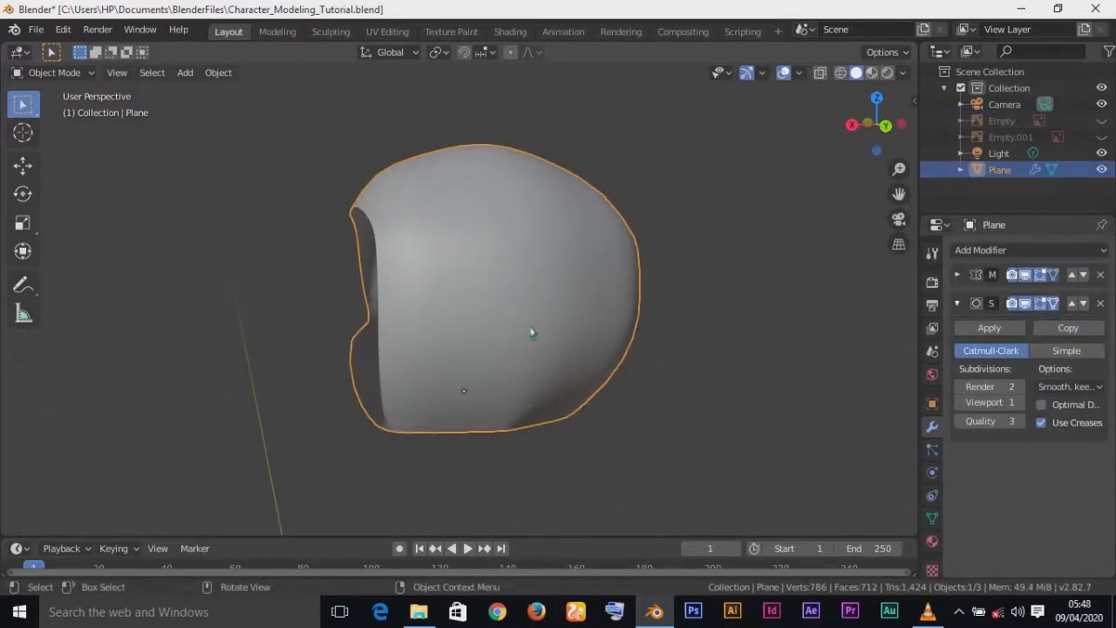
{"action": "key", "text": "Tab"}
{"action": "middle_click_drag", "start_coordinate": [531, 332], "coordinate": [610, 390]}
{"action": "left_click", "coordinate": [643, 299]}
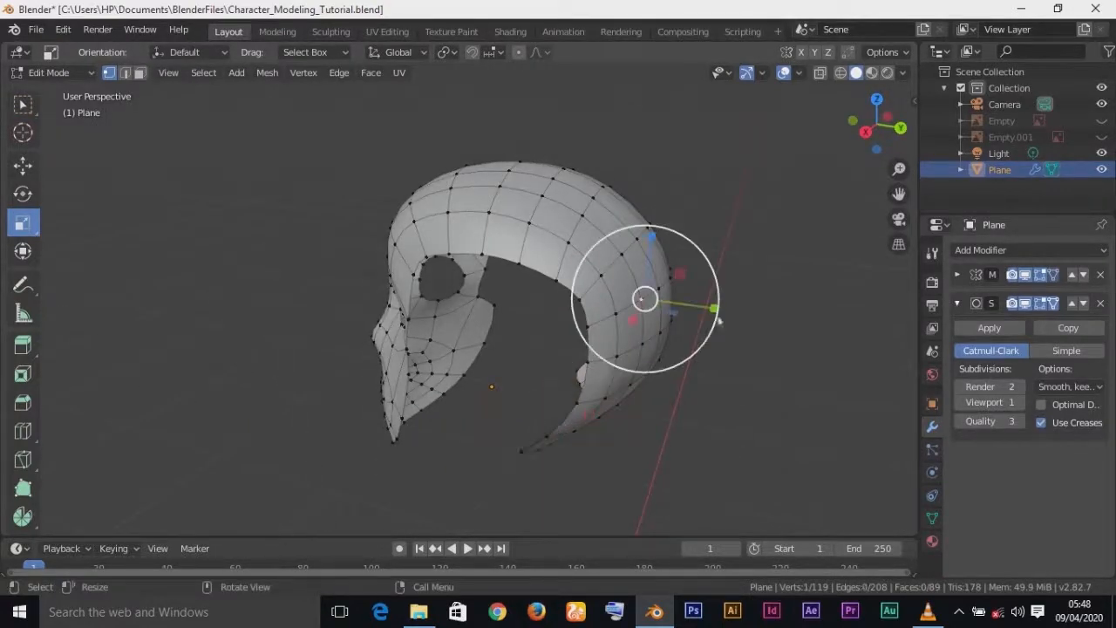
{"action": "left_click", "coordinate": [22, 164]}
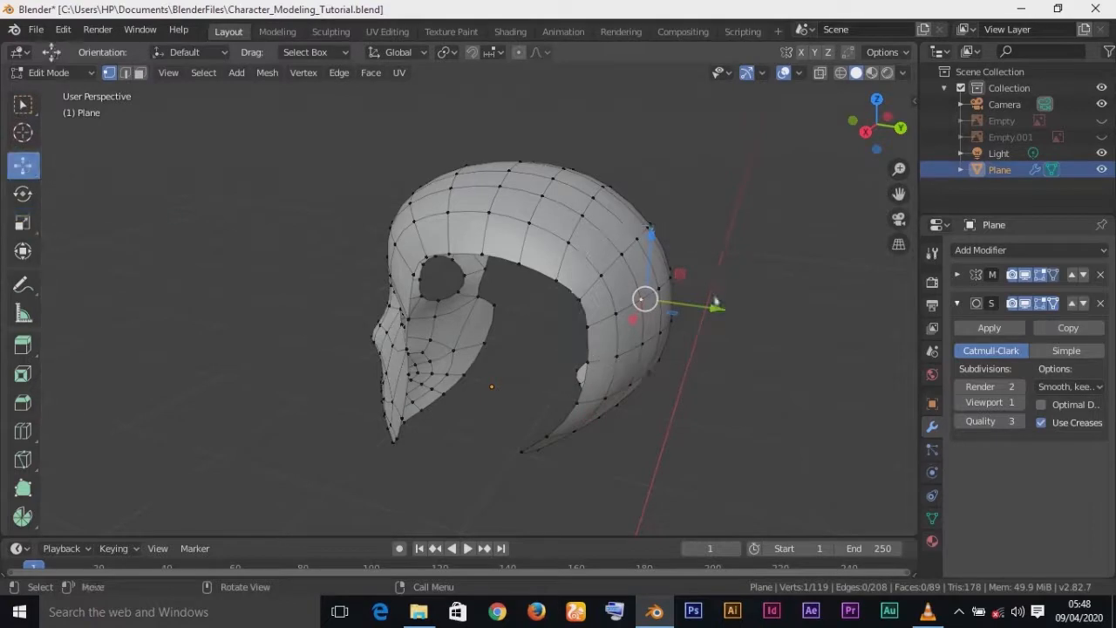
{"action": "left_click_drag", "start_coordinate": [716, 309], "coordinate": [719, 366]}
- Nudge individual vertices on the lower back of the skull along the Y axis to smooth its curve
{"action": "left_click", "coordinate": [648, 343]}
{"action": "middle_click_drag", "start_coordinate": [658, 398], "coordinate": [634, 328]}
{"action": "left_click", "coordinate": [635, 327]}
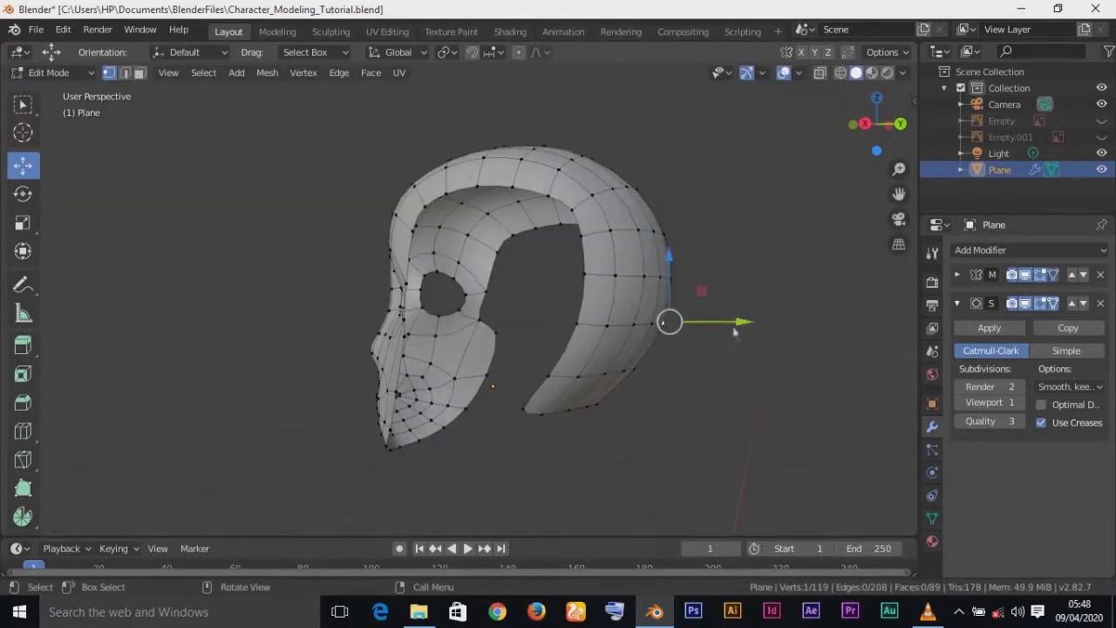
{"action": "left_click_drag", "start_coordinate": [708, 324], "coordinate": [704, 333]}
{"action": "left_click", "coordinate": [609, 377]}
{"action": "left_click_drag", "start_coordinate": [672, 380], "coordinate": [679, 392]}
- Move the vertex beside the centre line in the lowest rear row, and the one above it, slightly outward along the X axis
{"action": "middle_click_drag", "start_coordinate": [679, 392], "coordinate": [554, 393]}
{"action": "left_click", "coordinate": [436, 335]}
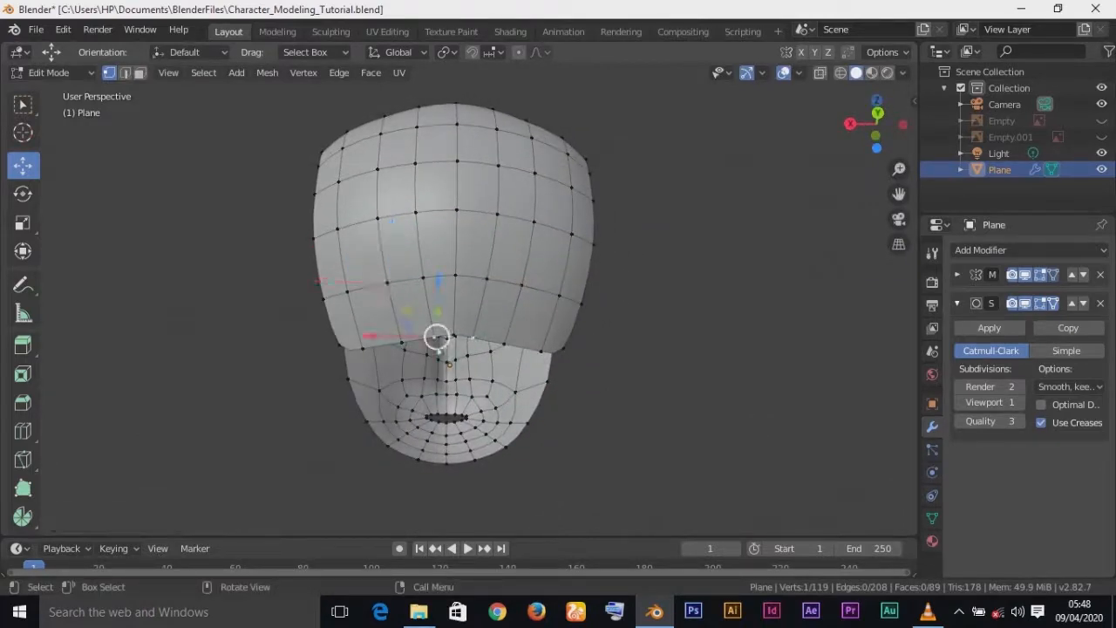
{"action": "left_click_drag", "start_coordinate": [371, 343], "coordinate": [363, 347]}
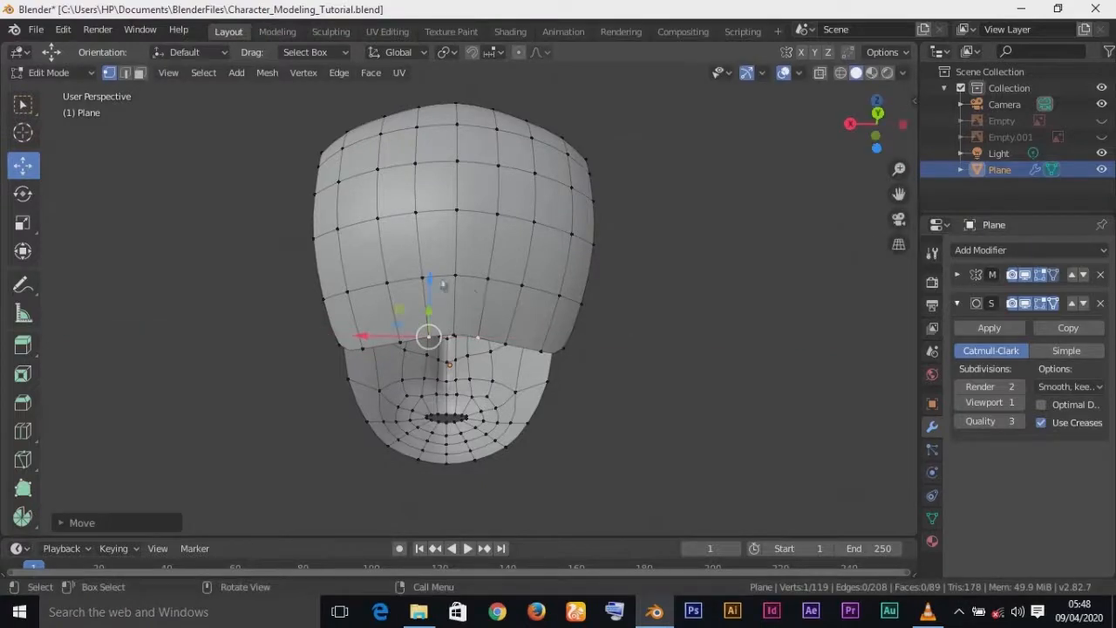
{"action": "left_click", "coordinate": [423, 279]}
{"action": "mouse_move", "coordinate": [367, 280]}
{"action": "left_mouse_down"}
{"action": "mouse_move", "coordinate": [356, 287]}
{"action": "mouse_move", "coordinate": [367, 284]}
{"action": "left_mouse_up"}
{"action": "middle_click_drag", "start_coordinate": [584, 381], "coordinate": [641, 360]}
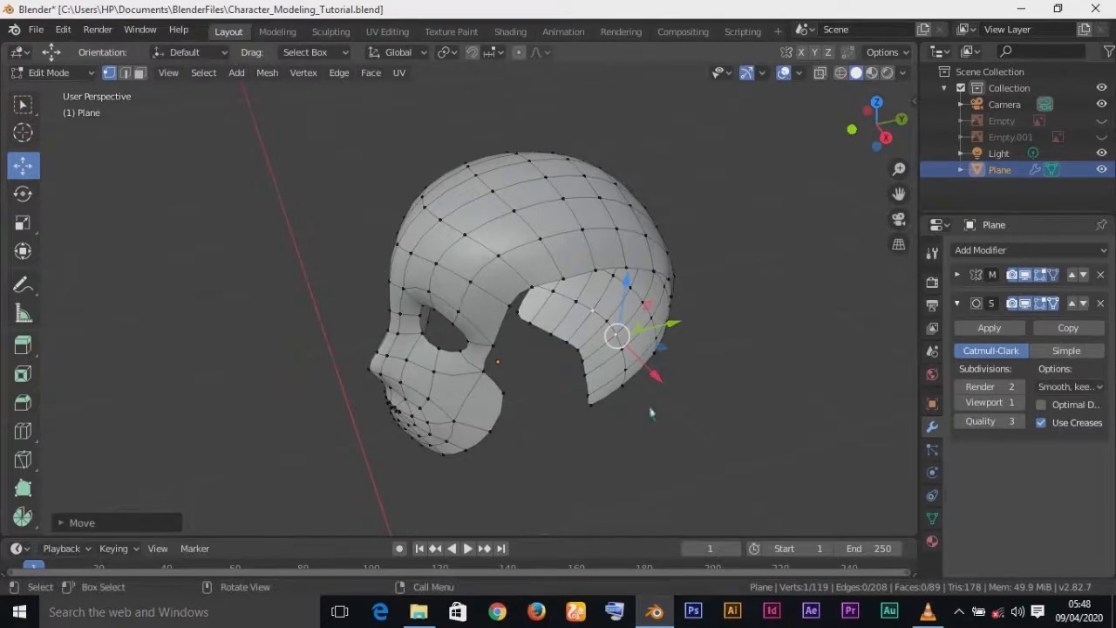
{"action": "key", "text": "KP_3"}
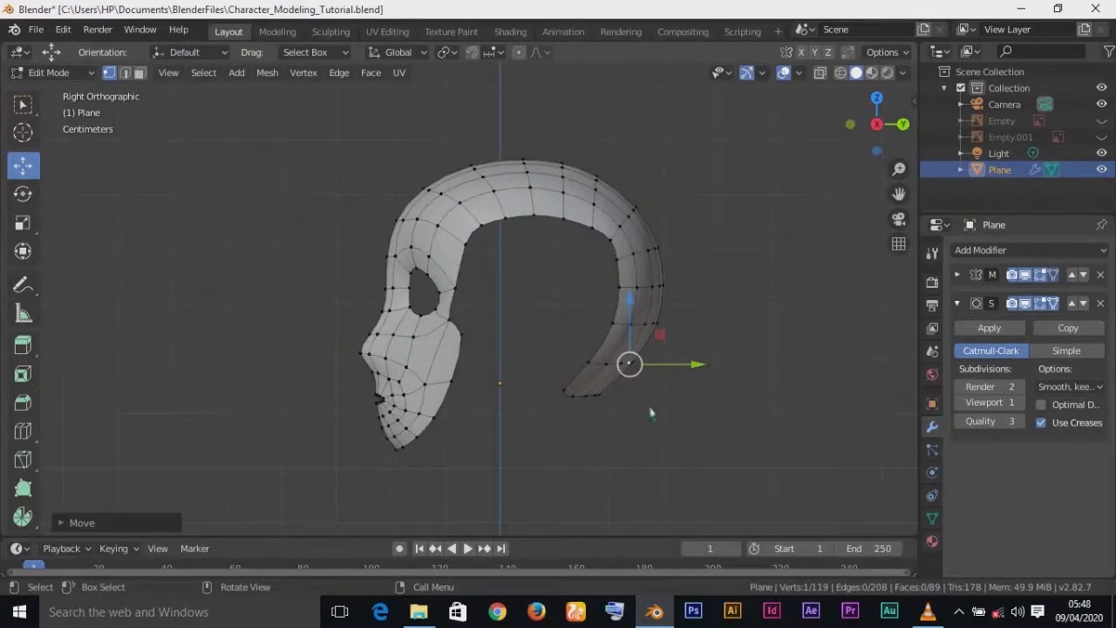
{"action": "scroll", "coordinate": [650, 413], "scroll_direction": "up", "scroll_amount": 3}
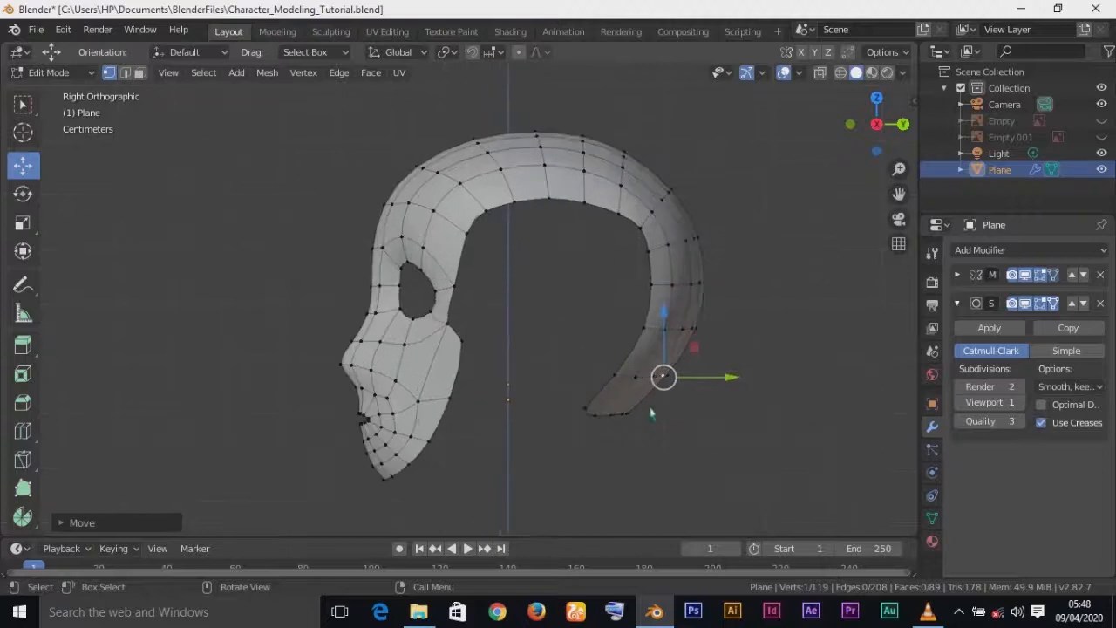